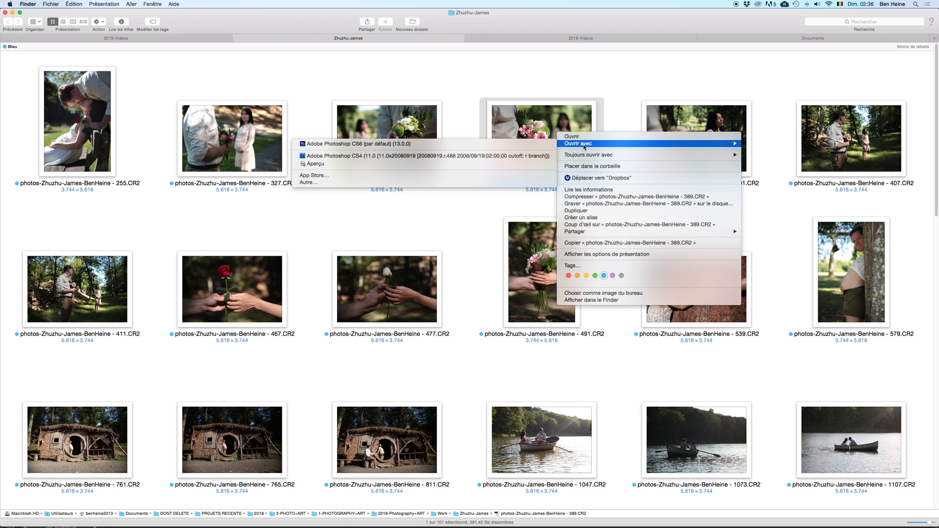
Step: Open the bouquet raw photo numbered 389 in Adobe Photoshop CS6 and set its white balance temperature to 5400
{"action": "left_click", "coordinate": [452, 144]}
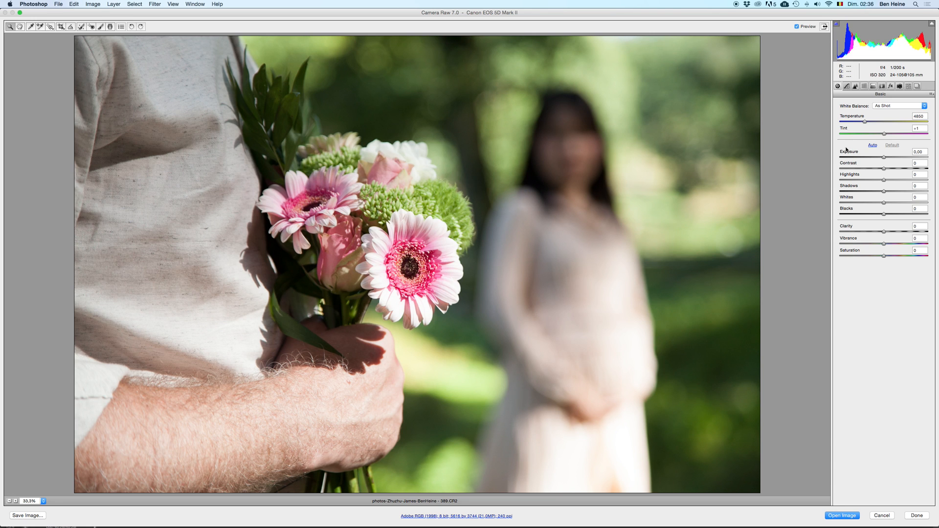
{"action": "left_click_drag", "start_coordinate": [864, 122], "coordinate": [860, 121]}
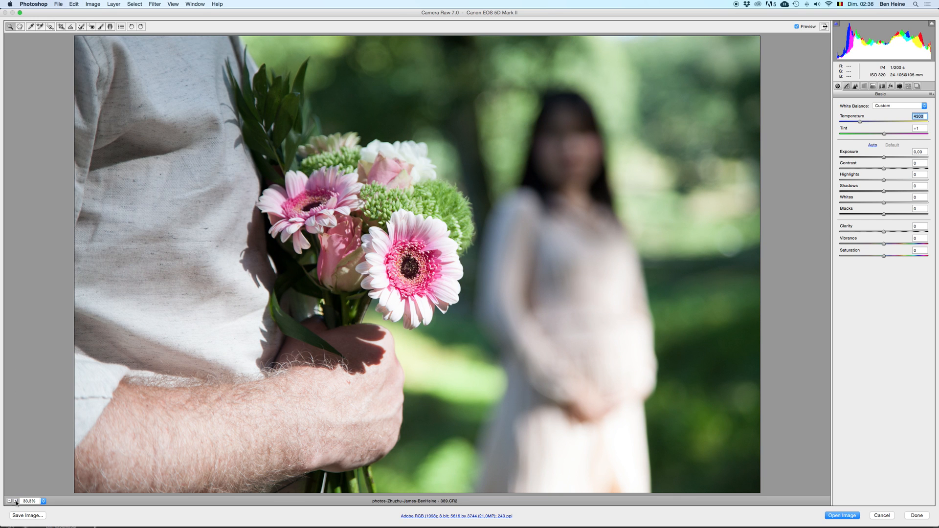
{"action": "left_click_drag", "start_coordinate": [860, 122], "coordinate": [870, 122]}
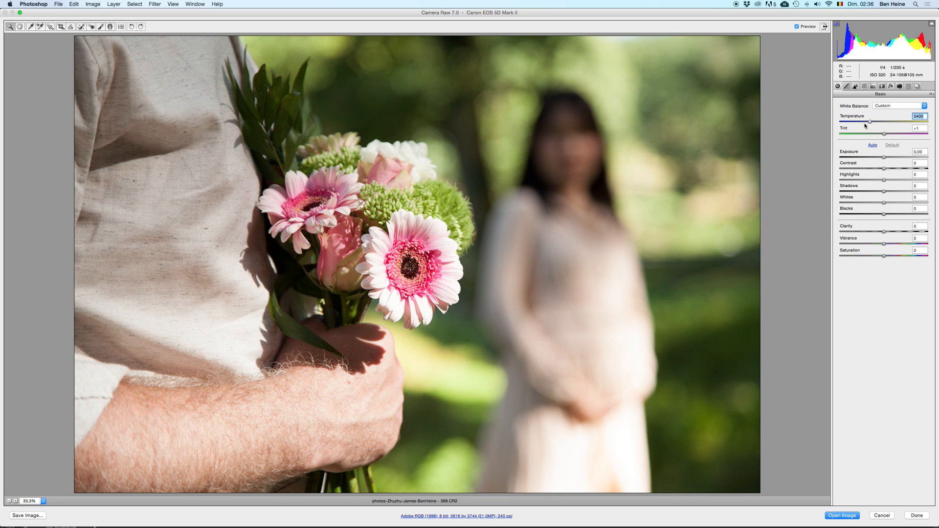
{"action": "left_click", "coordinate": [9, 501]}
{"action": "key", "text": "super+z"}
{"action": "key", "text": "super+z"}
{"action": "key", "text": "super+z"}
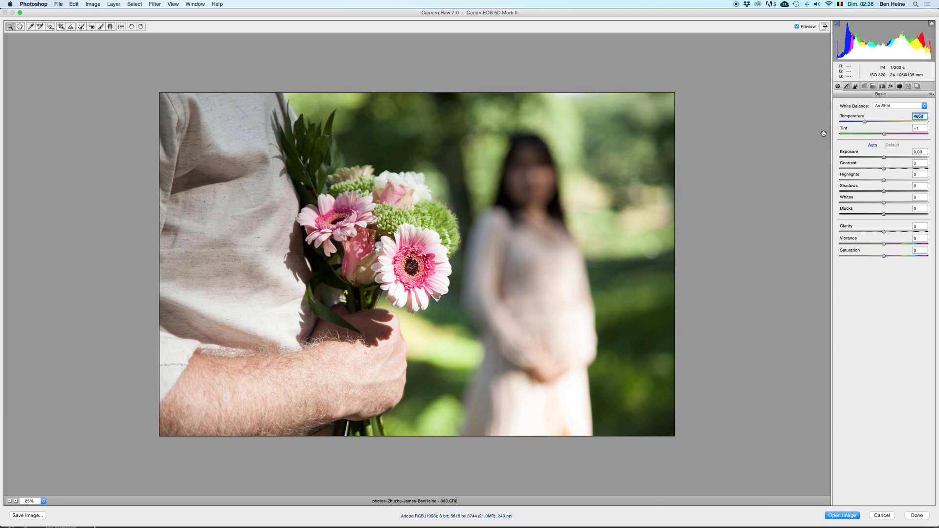
{"action": "key", "text": "super+z"}
Step: Set the white balance tint to -7, comparing the photo with and without the change
{"action": "left_click", "coordinate": [885, 134]}
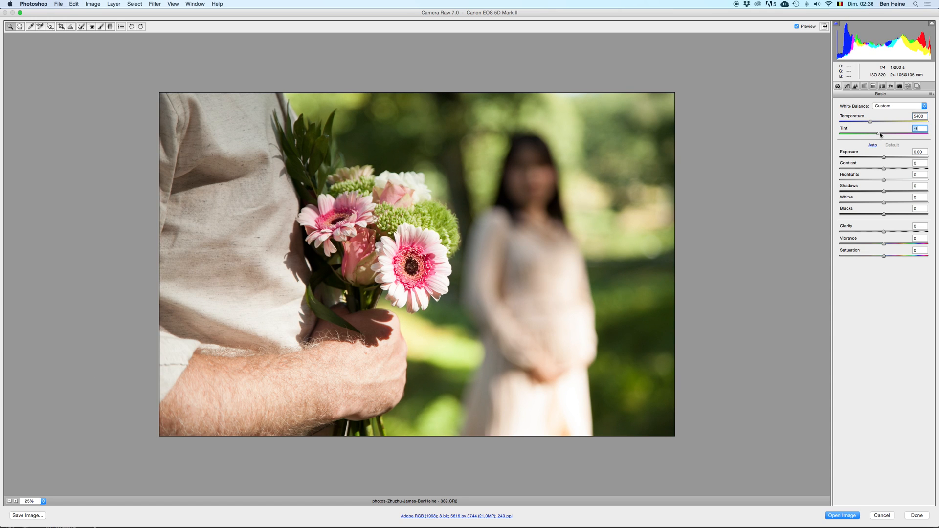
{"action": "left_click_drag", "start_coordinate": [889, 134], "coordinate": [887, 135]}
{"action": "left_click", "coordinate": [9, 501]}
{"action": "mouse_move", "coordinate": [888, 134]}
{"action": "left_mouse_down"}
{"action": "mouse_move", "coordinate": [874, 134]}
{"action": "mouse_move", "coordinate": [914, 135]}
{"action": "mouse_move", "coordinate": [849, 133]}
{"action": "mouse_move", "coordinate": [887, 135]}
{"action": "left_mouse_up"}
{"action": "key", "text": "super+z"}
{"action": "left_click_drag", "start_coordinate": [886, 135], "coordinate": [884, 135]}
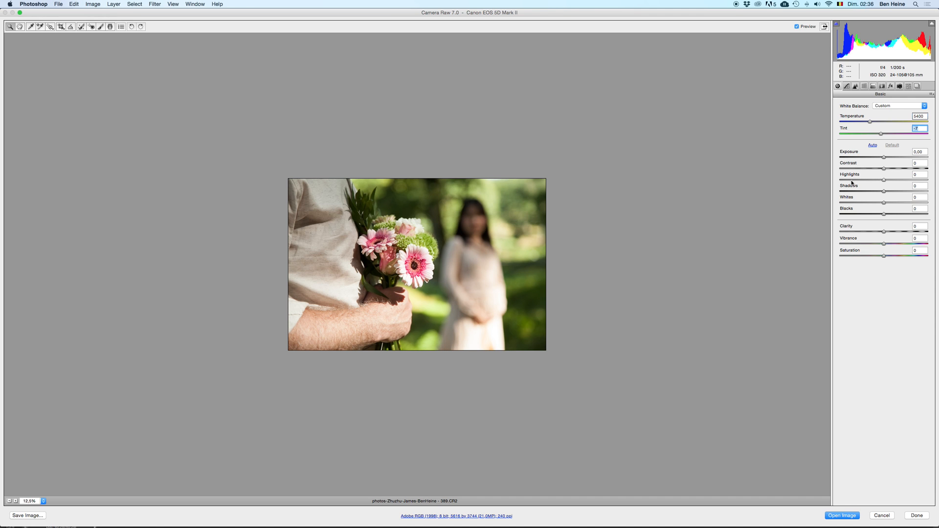
Step: Lower the Highlights to -100 and compare the photo with and without the adjustment
{"action": "left_click_drag", "start_coordinate": [853, 181], "coordinate": [840, 187]}
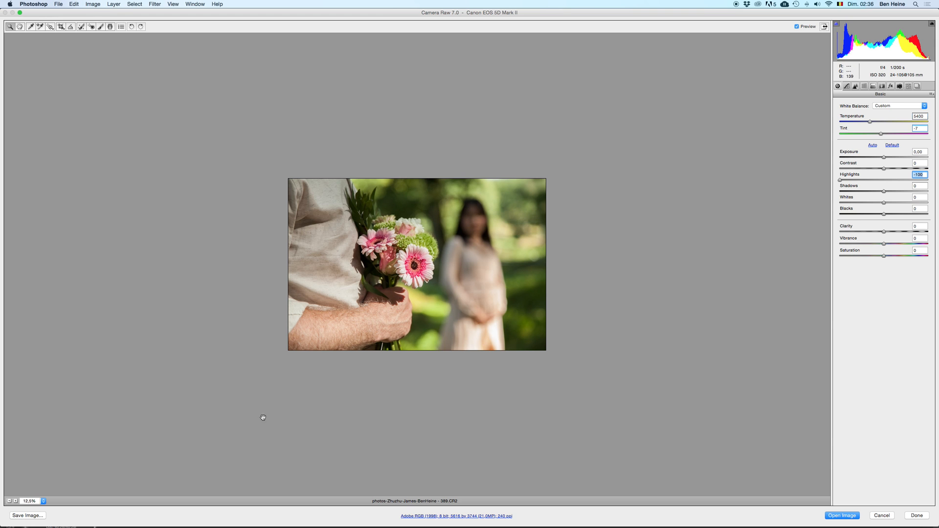
{"action": "left_click", "coordinate": [15, 501]}
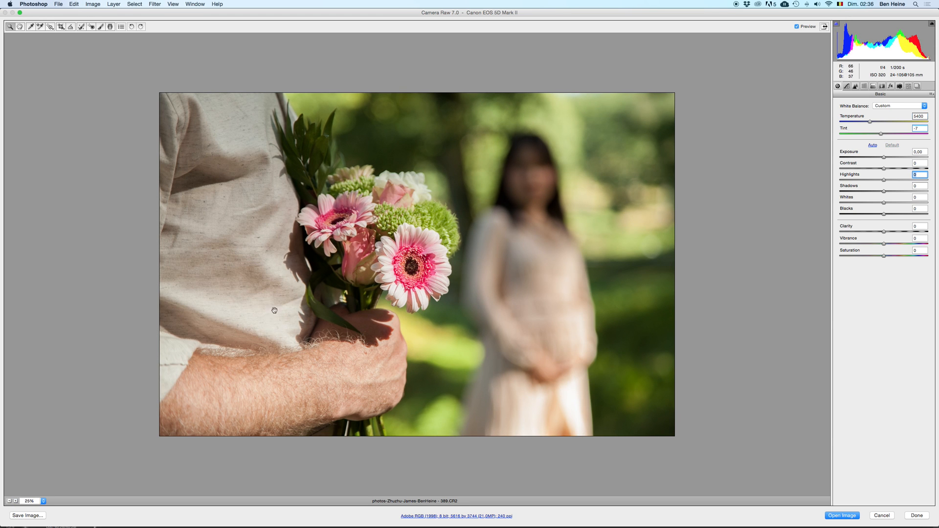
{"action": "key", "text": "super+z"}
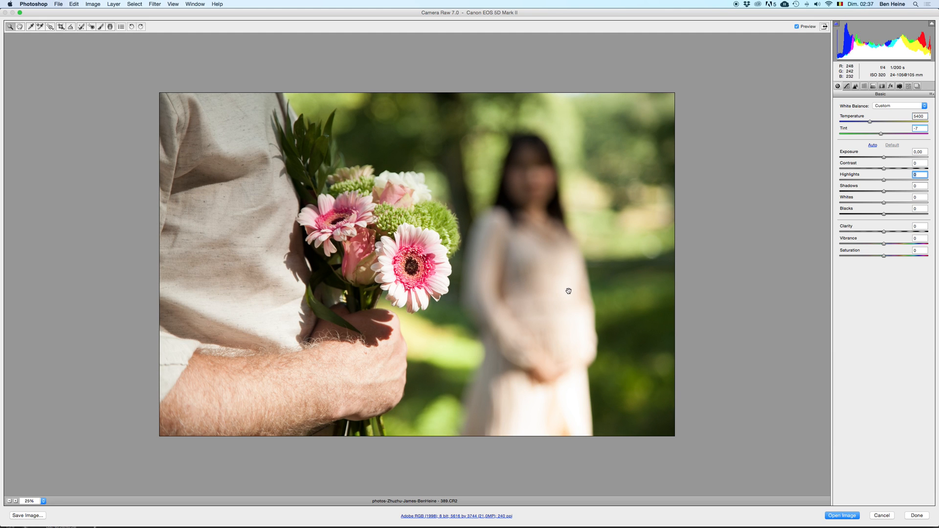
{"action": "key", "text": "super+z"}
{"action": "left_click", "coordinate": [10, 502]}
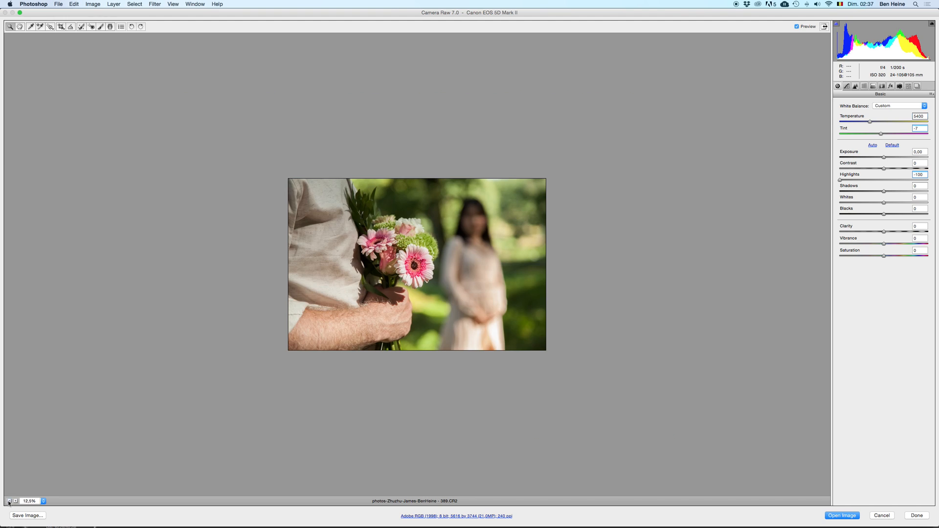
{"action": "left_click_drag", "start_coordinate": [883, 182], "coordinate": [838, 183]}
{"action": "left_click", "coordinate": [15, 502]}
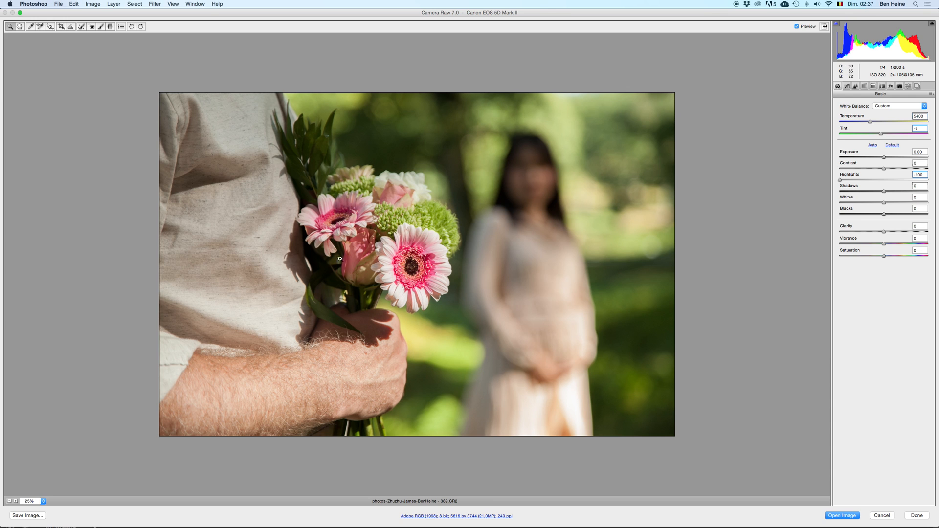
Step: Raise the Shadows to +31 after comparing the photo with and without shadow brightening
{"action": "double_click", "coordinate": [917, 193]}
{"action": "left_click", "coordinate": [911, 192]}
{"action": "left_click", "coordinate": [9, 501]}
{"action": "key", "text": "super+z"}
{"action": "key", "text": "super+z"}
{"action": "key", "text": "super+z"}
{"action": "key", "text": "super+z"}
{"action": "key", "text": "super+z"}
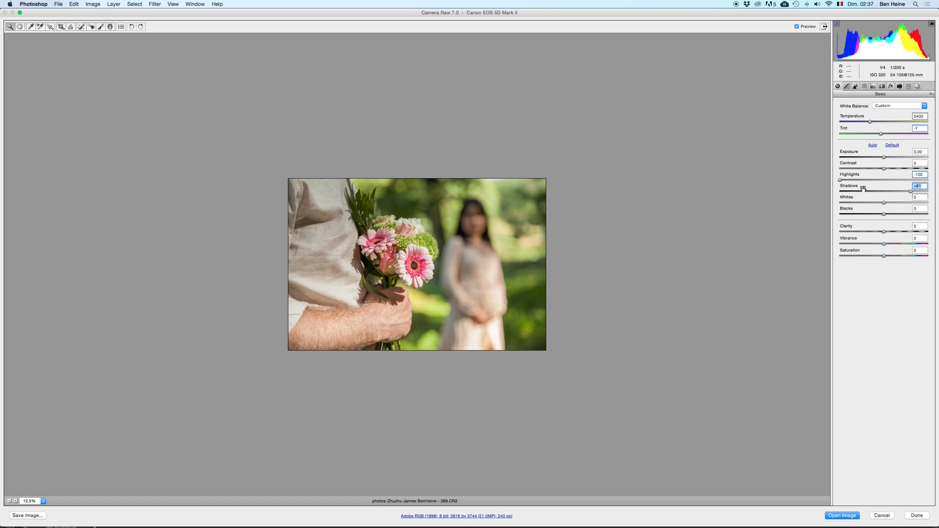
{"action": "left_click", "coordinate": [862, 191]}
{"action": "key", "text": "super+z"}
{"action": "left_click_drag", "start_coordinate": [863, 191], "coordinate": [897, 193]}
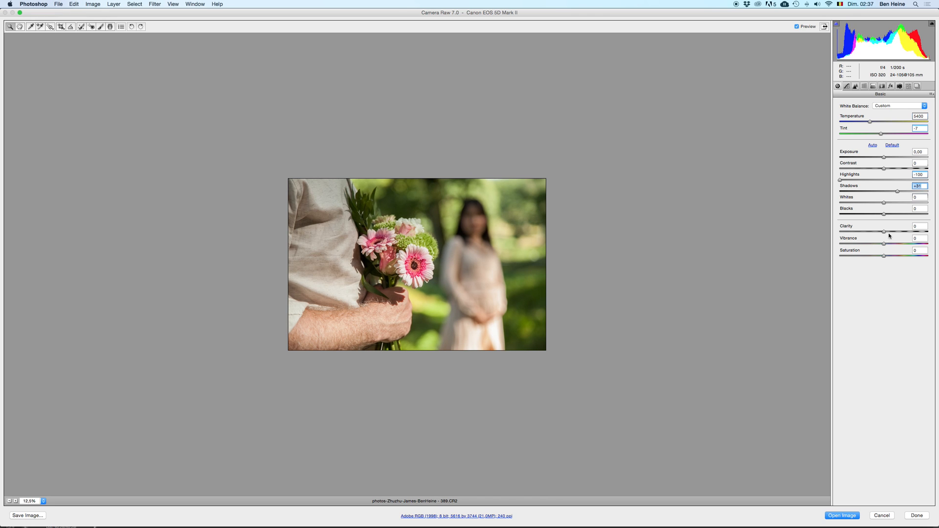
Step: Set the Vibrance to +56
{"action": "left_click_drag", "start_coordinate": [906, 244], "coordinate": [910, 244]}
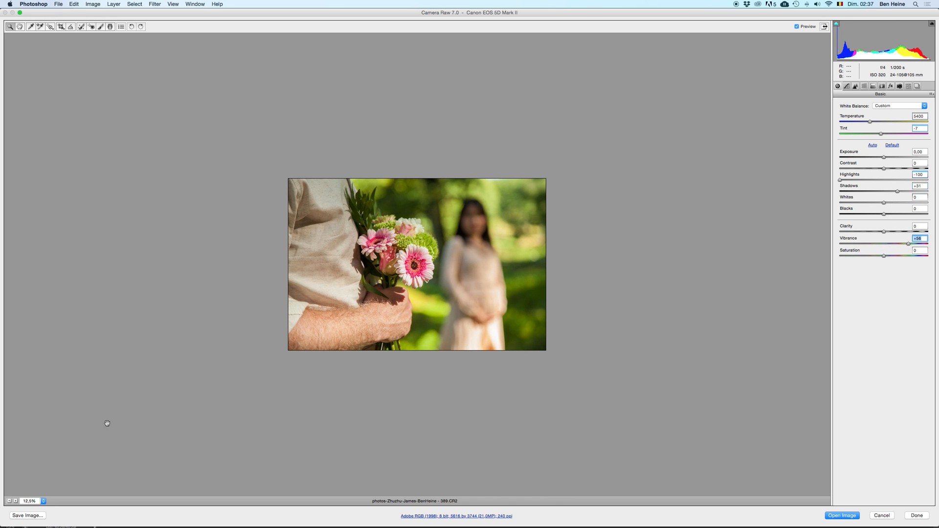
{"action": "left_click", "coordinate": [15, 501]}
{"action": "left_click", "coordinate": [909, 244]}
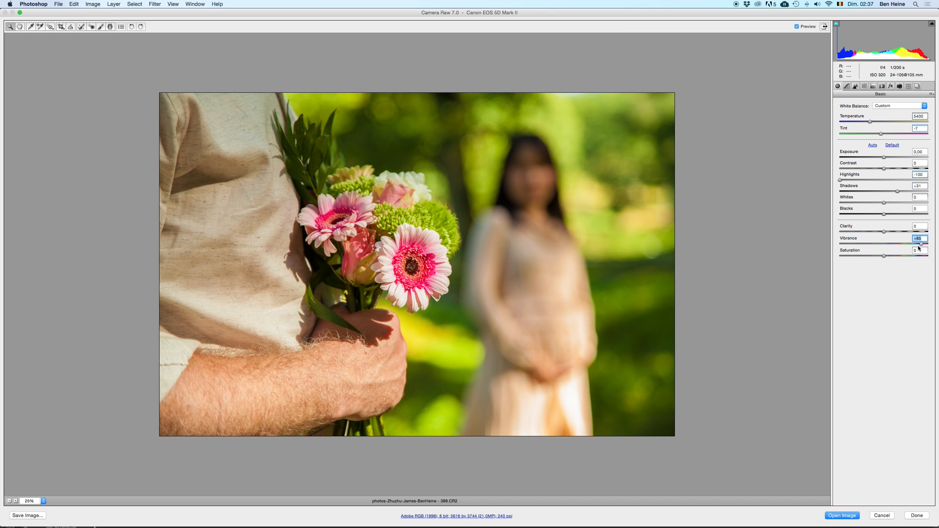
Step: Test several Saturation amounts on the photo and set the Saturation to +13
{"action": "left_click", "coordinate": [900, 257]}
{"action": "double_click", "coordinate": [900, 256]}
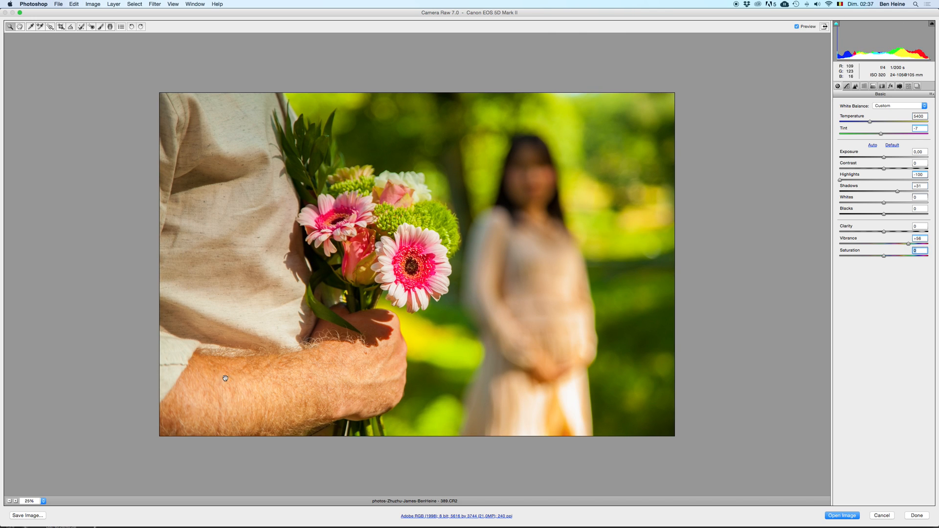
{"action": "left_click", "coordinate": [899, 256]}
{"action": "double_click", "coordinate": [899, 256]}
{"action": "left_click", "coordinate": [897, 256]}
{"action": "double_click", "coordinate": [896, 257]}
{"action": "left_click", "coordinate": [891, 257]}
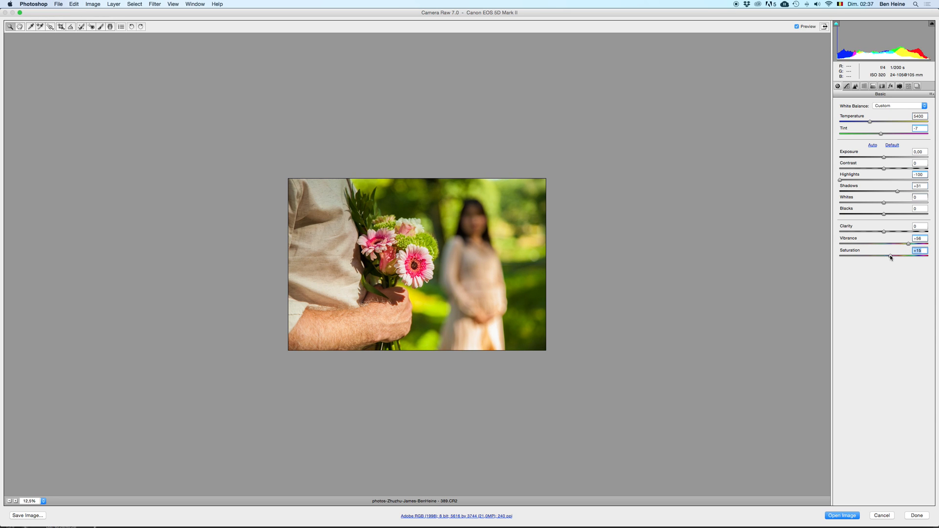
{"action": "double_click", "coordinate": [890, 256]}
{"action": "left_click", "coordinate": [889, 257]}
Step: Try a Clarity of 73 on the photo and undo it
{"action": "left_click", "coordinate": [916, 227]}
{"action": "type", "text": "73"}
{"action": "key", "text": "Return"}
{"action": "left_click", "coordinate": [16, 503]}
{"action": "left_click", "coordinate": [9, 502]}
{"action": "left_click", "coordinate": [10, 502]}
{"action": "key", "text": "super+z"}
Step: Try a Clarity of +46 and compare the photo with and without it at several zoom levels
{"action": "left_click_drag", "start_coordinate": [864, 232], "coordinate": [904, 233]}
{"action": "left_click", "coordinate": [15, 501]}
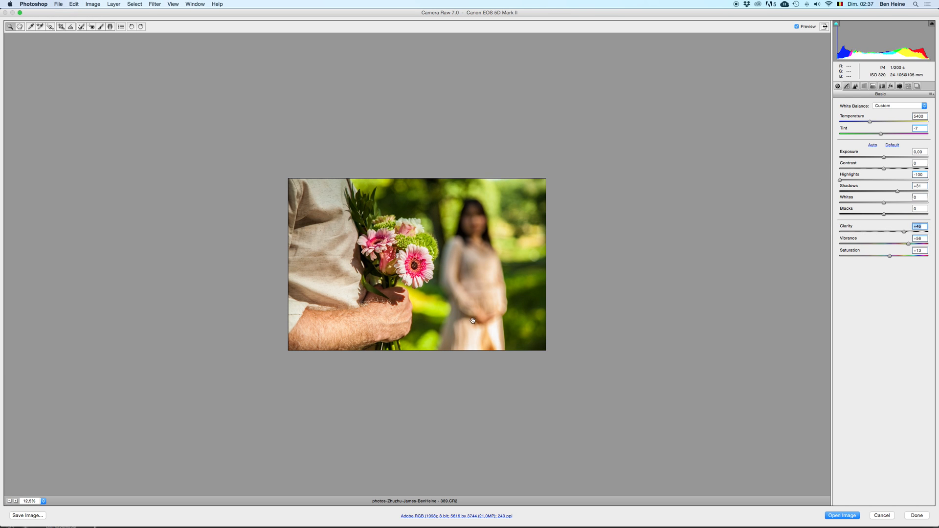
{"action": "left_click", "coordinate": [9, 501]}
{"action": "double_click", "coordinate": [903, 231]}
{"action": "key", "text": "super+z"}
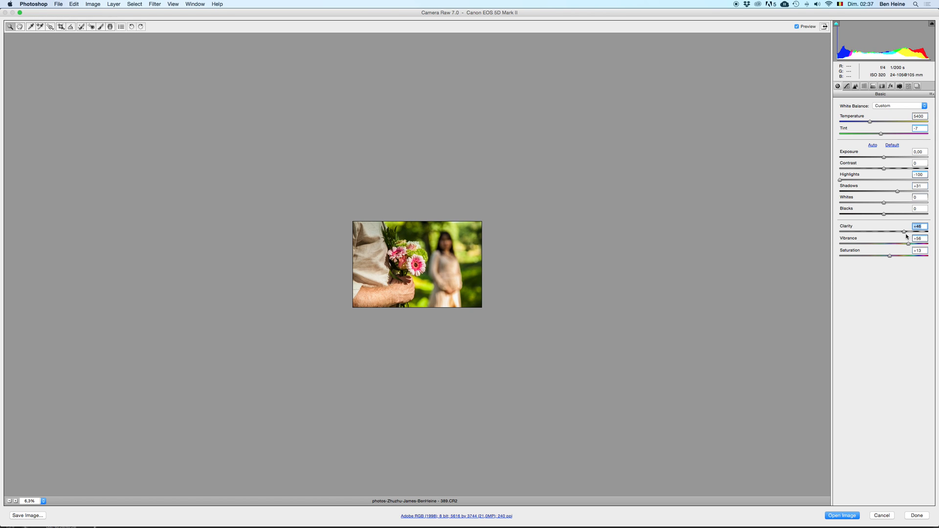
{"action": "key", "text": "super+z"}
{"action": "key", "text": "super+z"}
{"action": "key", "text": "super+z"}
{"action": "key", "text": "super+z"}
{"action": "left_click", "coordinate": [16, 502]}
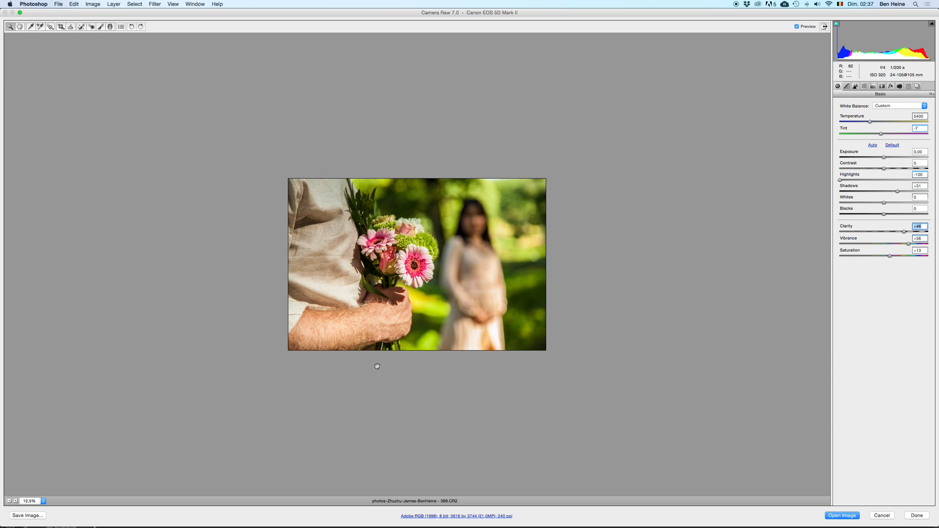
{"action": "left_click", "coordinate": [9, 502]}
{"action": "left_click", "coordinate": [9, 501]}
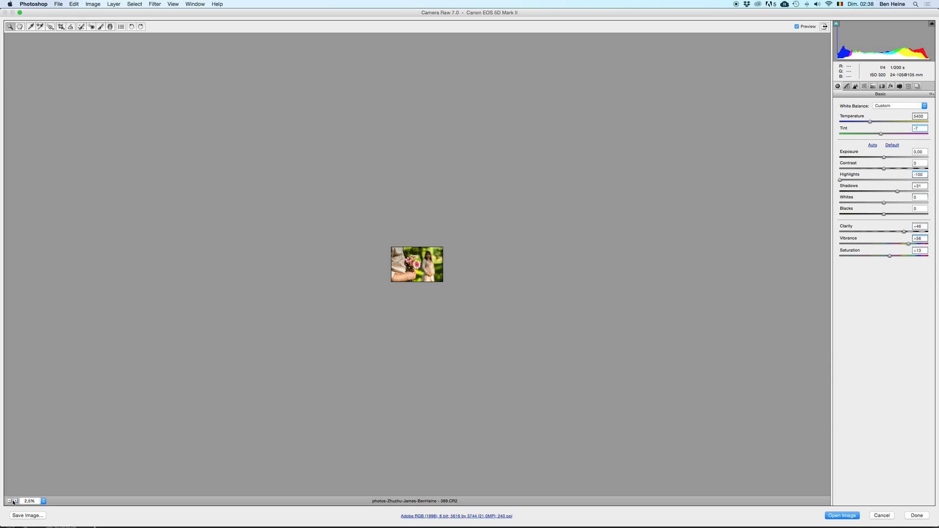
{"action": "left_click", "coordinate": [16, 501]}
{"action": "left_click", "coordinate": [16, 502]}
{"action": "key", "text": "super+z"}
{"action": "key", "text": "super+z"}
{"action": "key", "text": "super+z"}
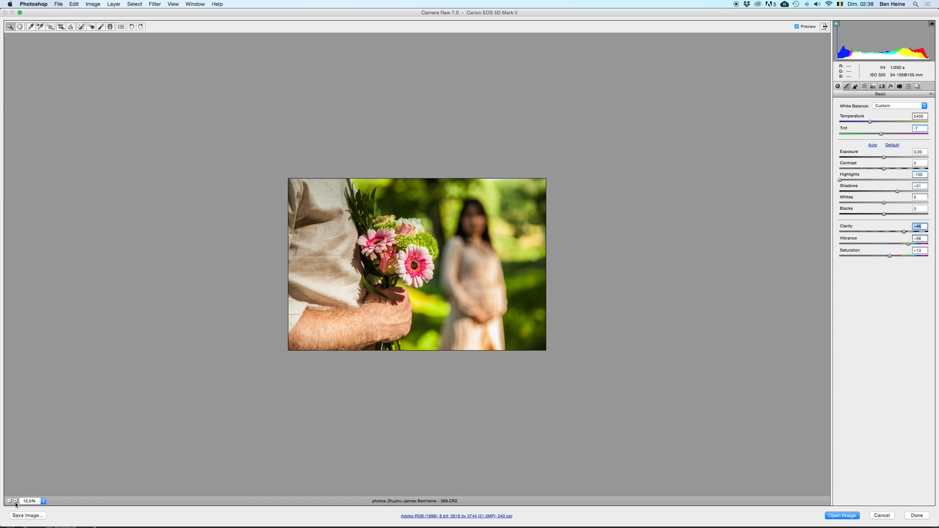
{"action": "key", "text": "super+z"}
Step: Try a Clarity of +88, compare the photo with and without it, and return the Clarity to 0
{"action": "left_click", "coordinate": [920, 234]}
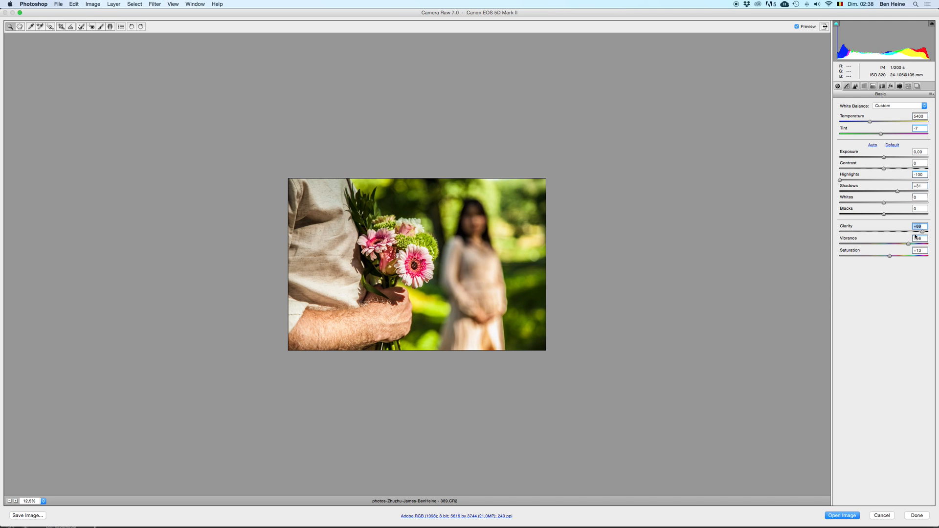
{"action": "key", "text": "super+z"}
{"action": "key", "text": "super+z"}
{"action": "key", "text": "super+z"}
{"action": "key", "text": "super+z"}
{"action": "left_click", "coordinate": [15, 502]}
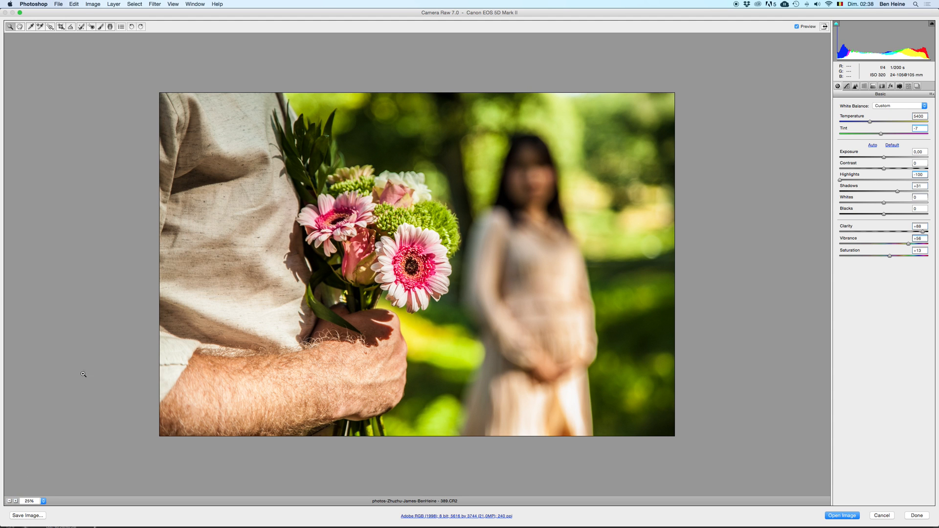
{"action": "key", "text": "super+z"}
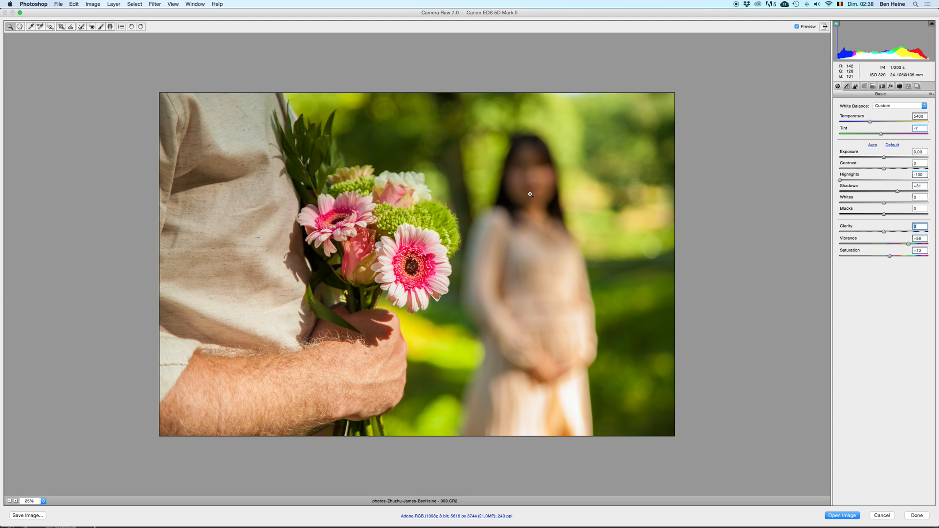
{"action": "left_click", "coordinate": [9, 502]}
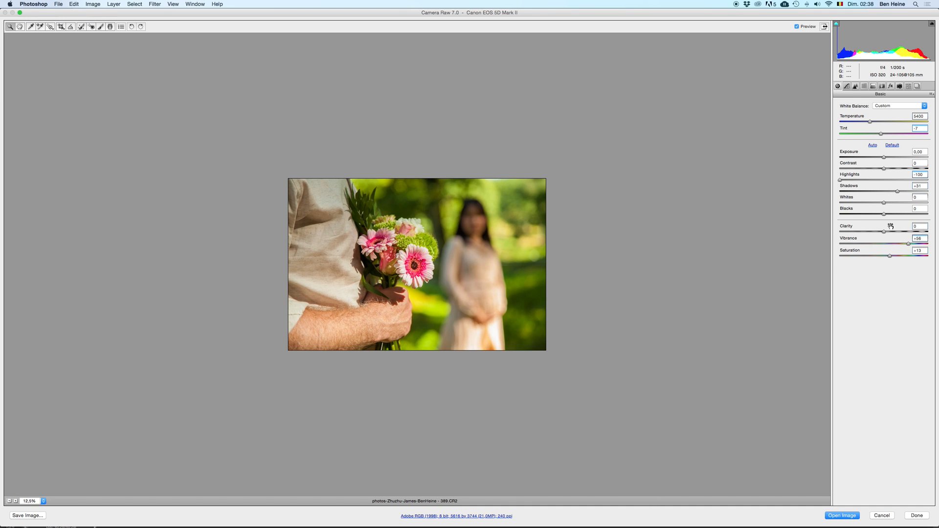
Step: Try lowering the Lights to -55 in the parametric Tone Curve
{"action": "left_click", "coordinate": [848, 86]}
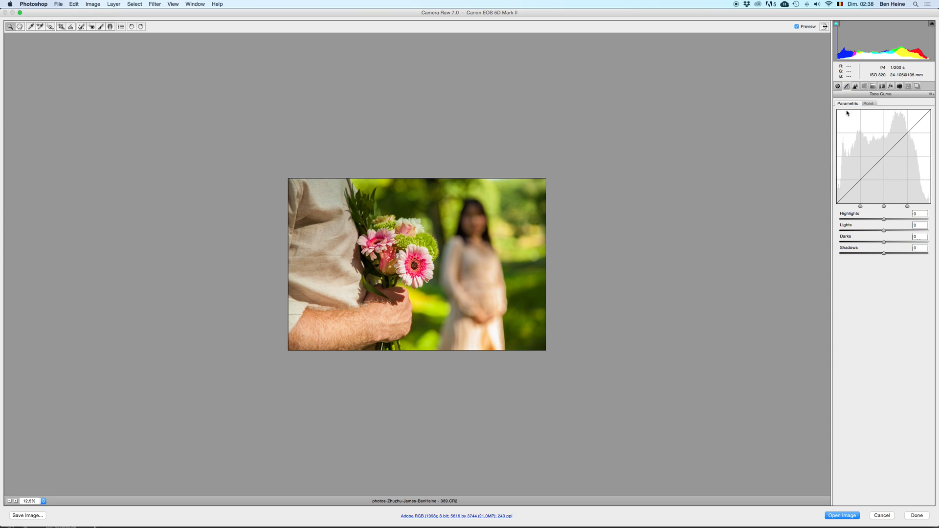
{"action": "mouse_move", "coordinate": [866, 219]}
{"action": "left_mouse_down"}
{"action": "mouse_move", "coordinate": [855, 219]}
{"action": "mouse_move", "coordinate": [881, 220]}
{"action": "mouse_move", "coordinate": [860, 231]}
{"action": "left_mouse_up"}
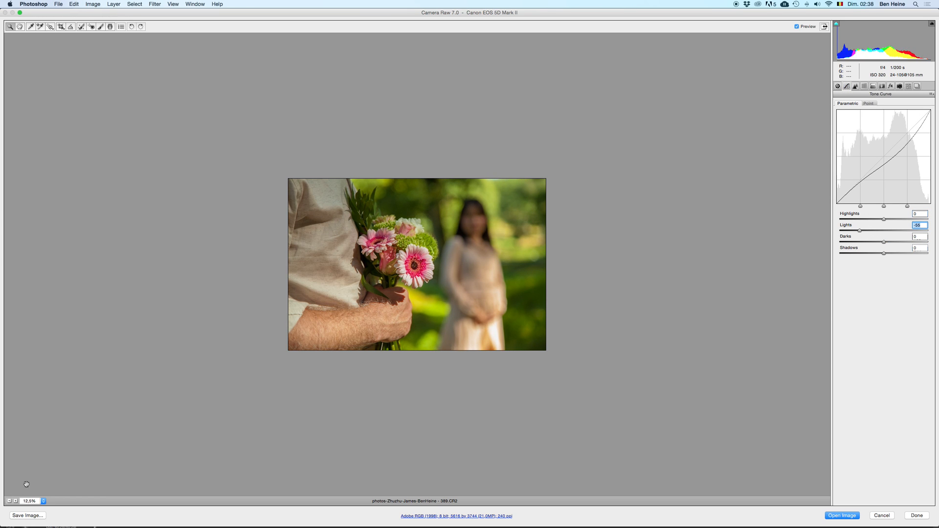
{"action": "left_click", "coordinate": [16, 501]}
{"action": "double_click", "coordinate": [860, 231]}
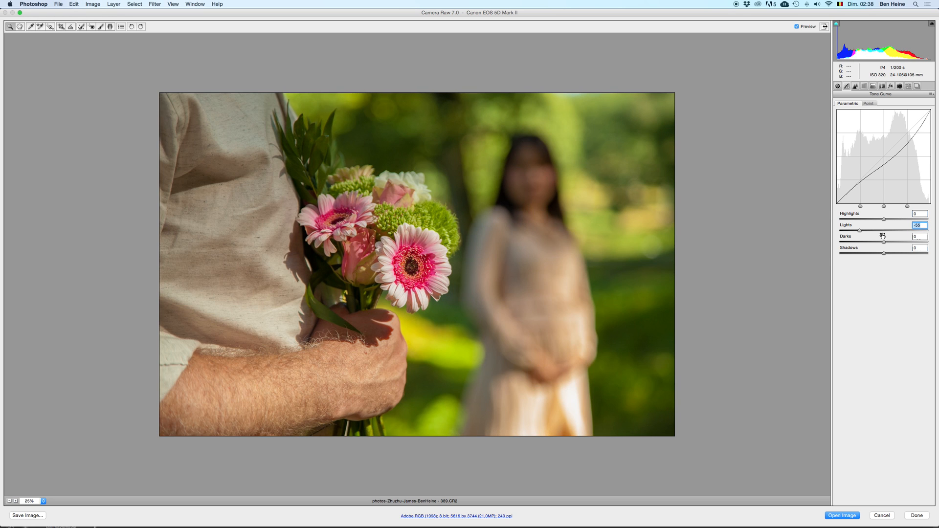
Step: Try a Darks value of -22 in the parametric Tone Curve and repeatedly compare the photo with and without it
{"action": "mouse_move", "coordinate": [884, 242]}
{"action": "left_mouse_down"}
{"action": "mouse_move", "coordinate": [858, 242]}
{"action": "mouse_move", "coordinate": [860, 254]}
{"action": "mouse_move", "coordinate": [898, 255]}
{"action": "mouse_move", "coordinate": [864, 242]}
{"action": "mouse_move", "coordinate": [875, 242]}
{"action": "left_mouse_up"}
{"action": "key", "text": "super+z"}
{"action": "key", "text": "super+z"}
{"action": "key", "text": "super+z"}
{"action": "left_click", "coordinate": [11, 500]}
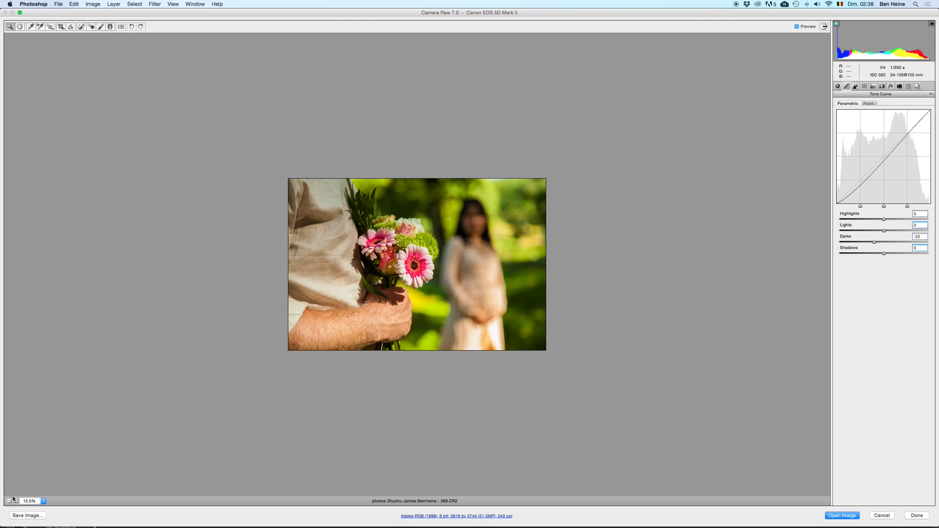
{"action": "key", "text": "p"}
{"action": "key", "text": "p"}
{"action": "key", "text": "p"}
{"action": "key", "text": "p"}
{"action": "key", "text": "p"}
{"action": "key", "text": "p"}
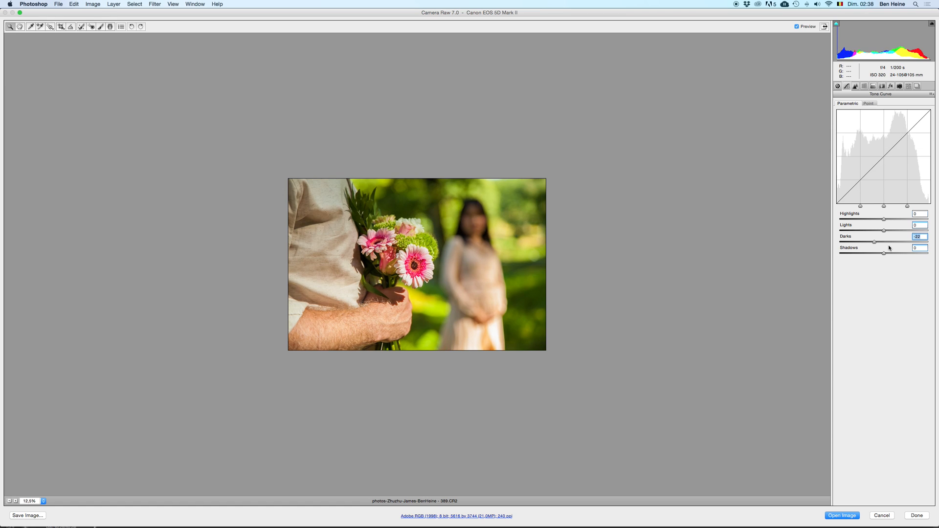
{"action": "key", "text": "p"}
{"action": "key", "text": "p"}
{"action": "key", "text": "p"}
{"action": "key", "text": "p"}
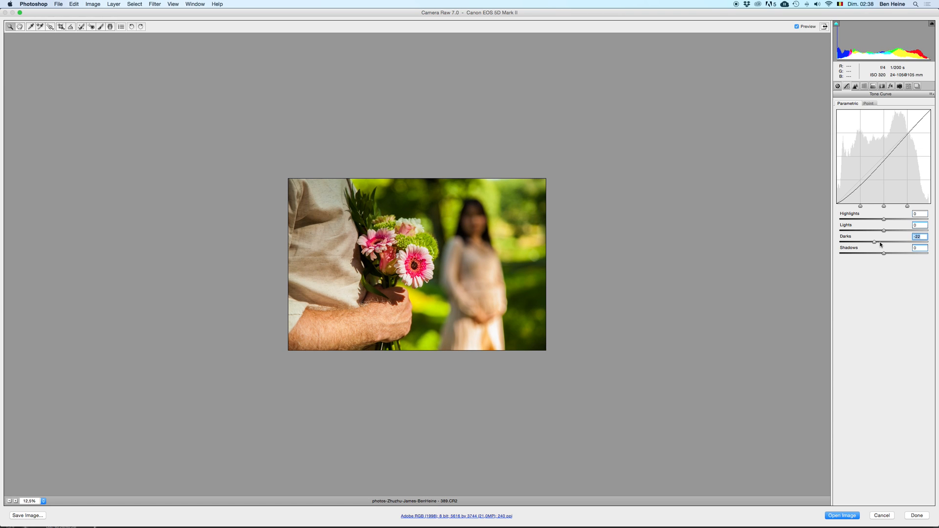
{"action": "key", "text": "p"}
{"action": "key", "text": "p"}
{"action": "key", "text": "p"}
{"action": "key", "text": "p"}
{"action": "key", "text": "p"}
{"action": "key", "text": "p"}
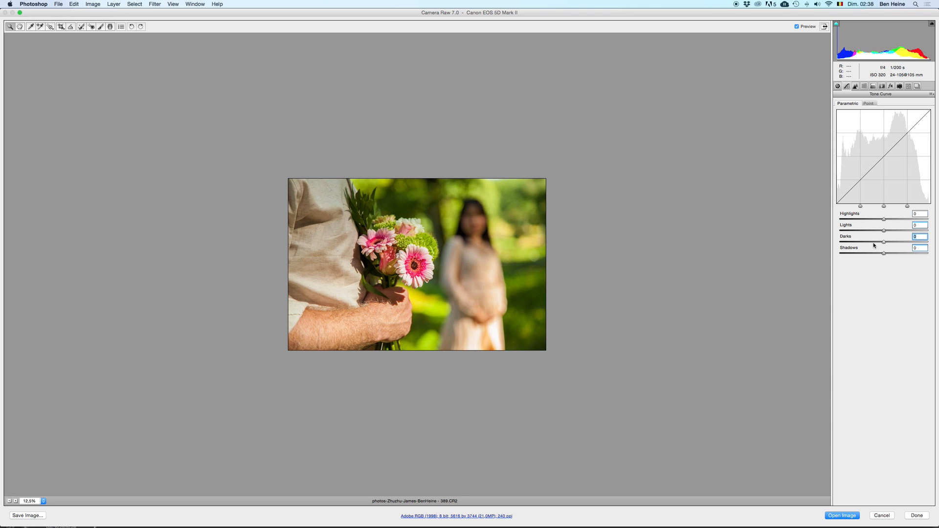
Step: Set the parametric Tone Curve's Darks to -11 and display the sharpening and noise reduction settings
{"action": "double_click", "coordinate": [878, 243]}
{"action": "left_click", "coordinate": [879, 244]}
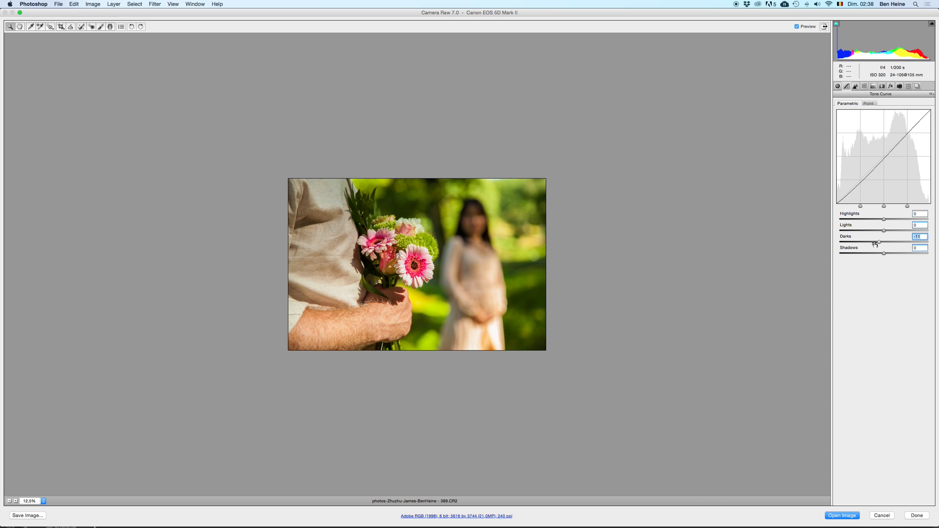
{"action": "left_click", "coordinate": [855, 87]}
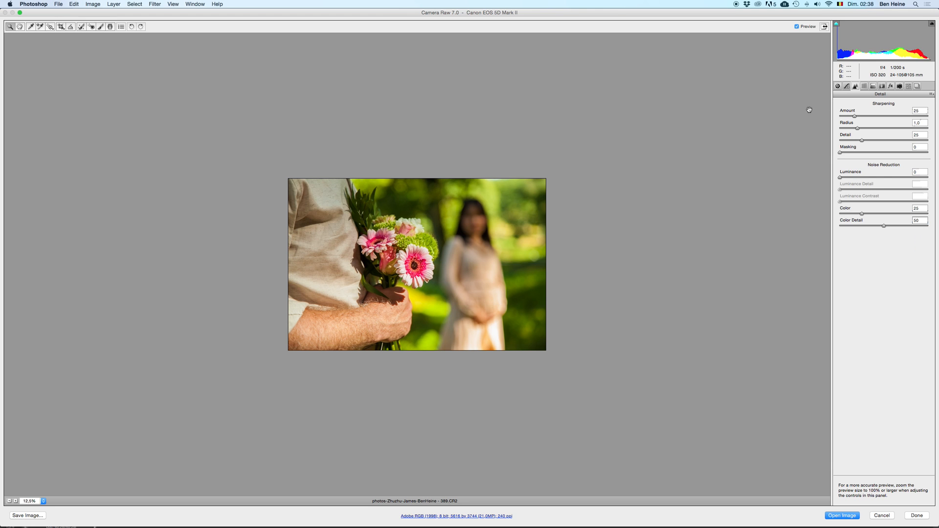
Step: Set the sharpening Amount to 47 while examining the bouquet and shirt fabric at 100% zoom
{"action": "left_click", "coordinate": [43, 501]}
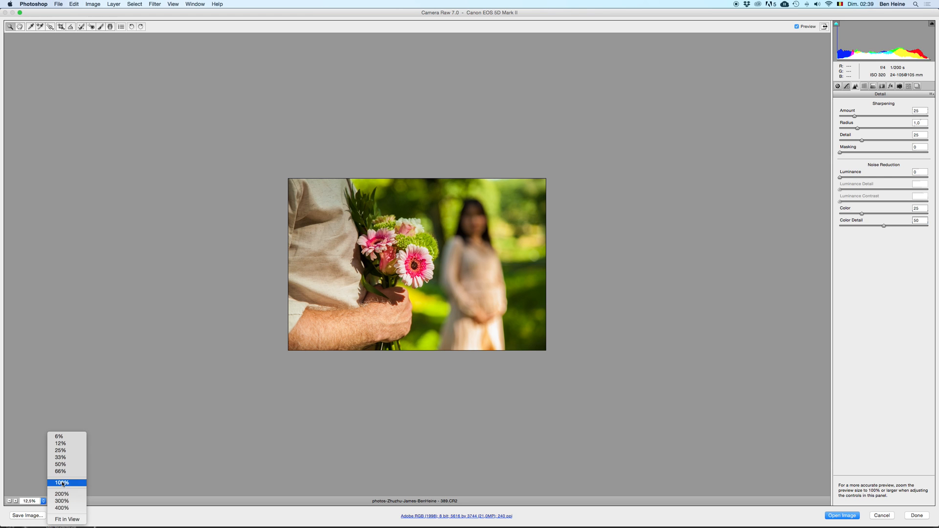
{"action": "left_click", "coordinate": [62, 483]}
{"action": "left_click_drag", "start_coordinate": [390, 313], "coordinate": [631, 433]}
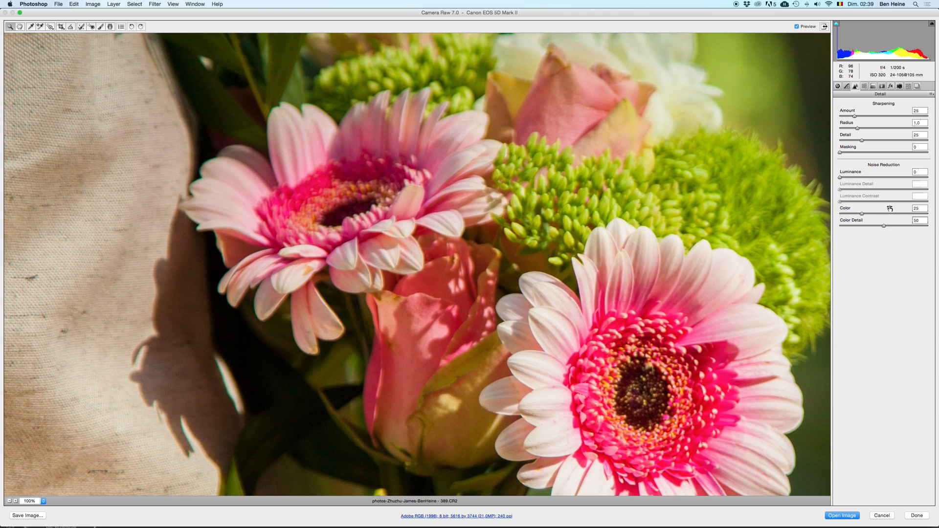
{"action": "left_click", "coordinate": [870, 117]}
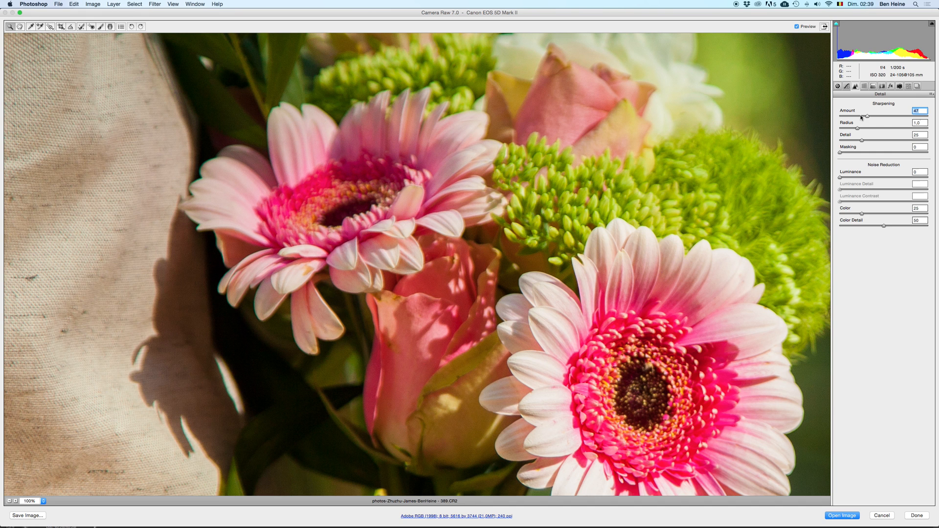
{"action": "left_click_drag", "start_coordinate": [124, 288], "coordinate": [562, 342]}
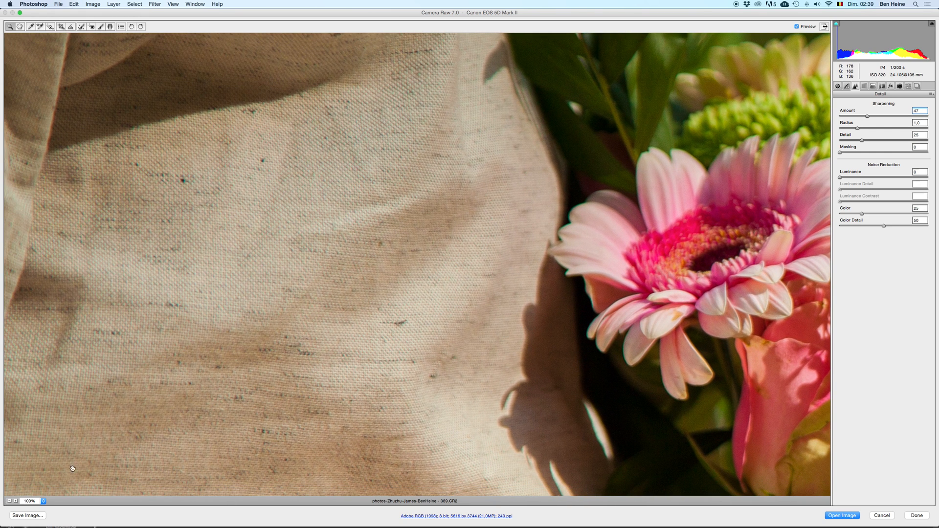
{"action": "left_click", "coordinate": [9, 502]}
{"action": "left_click", "coordinate": [9, 501]}
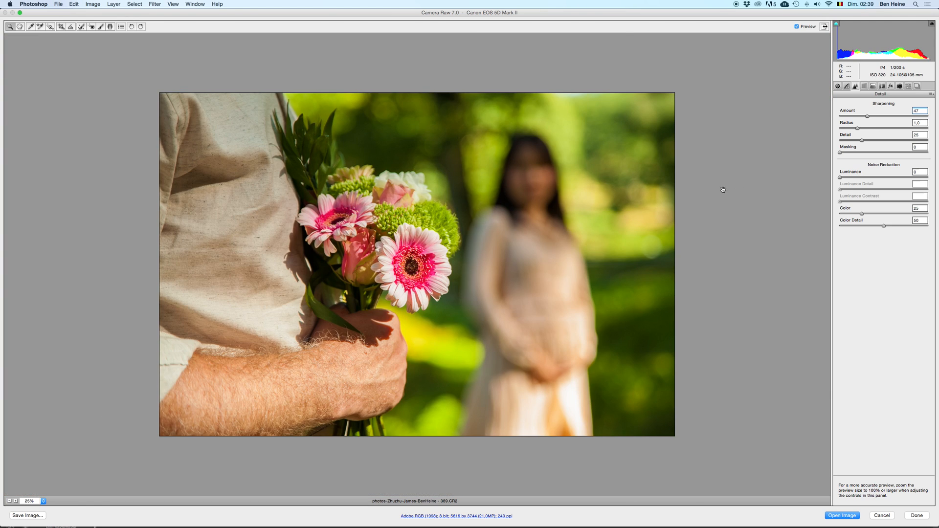
{"action": "left_click", "coordinate": [9, 501]}
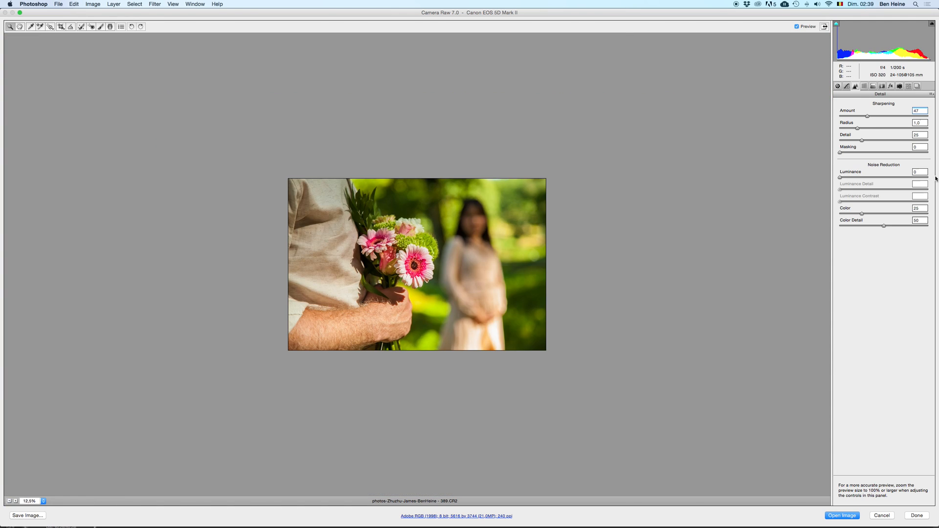
Step: Try HSL Hue shifts of +22, -55 and +18 for Oranges plus a positive Reds shift, and undo them
{"action": "left_click", "coordinate": [864, 86]}
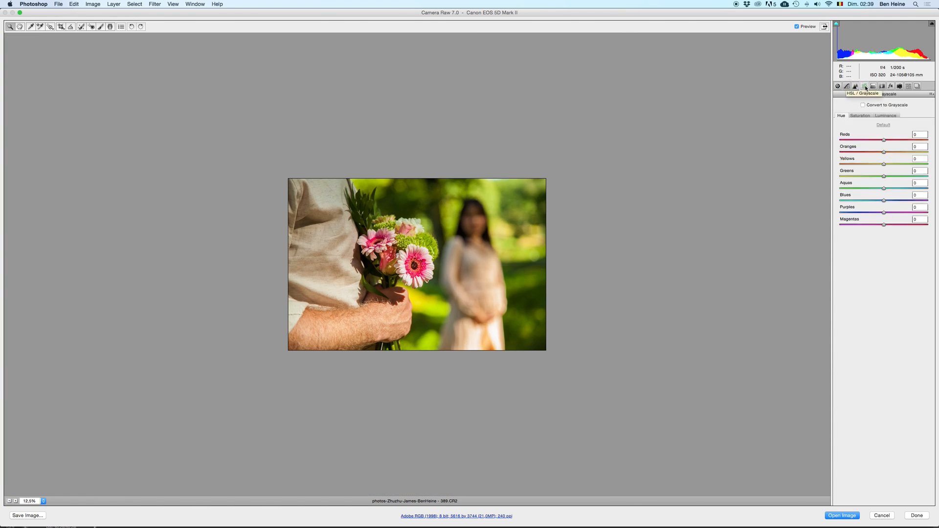
{"action": "left_click", "coordinate": [888, 152]}
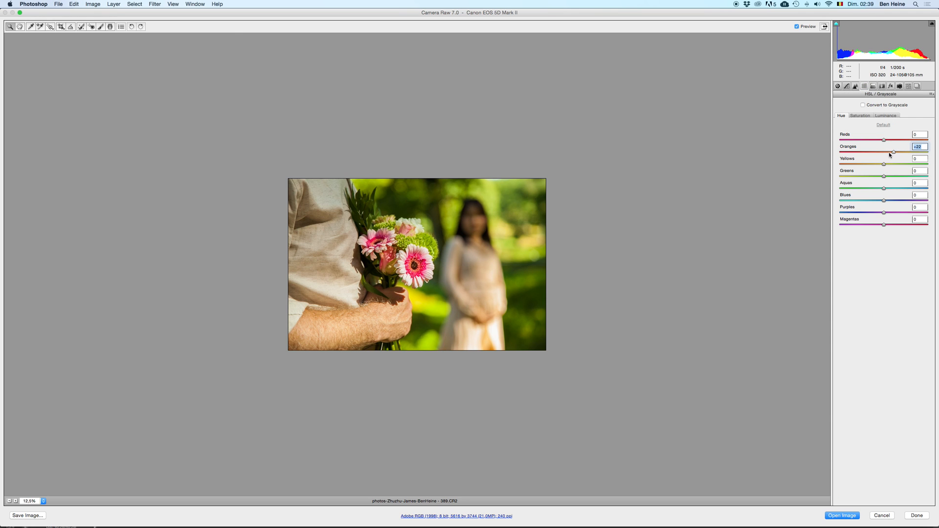
{"action": "left_click_drag", "start_coordinate": [885, 153], "coordinate": [860, 152]}
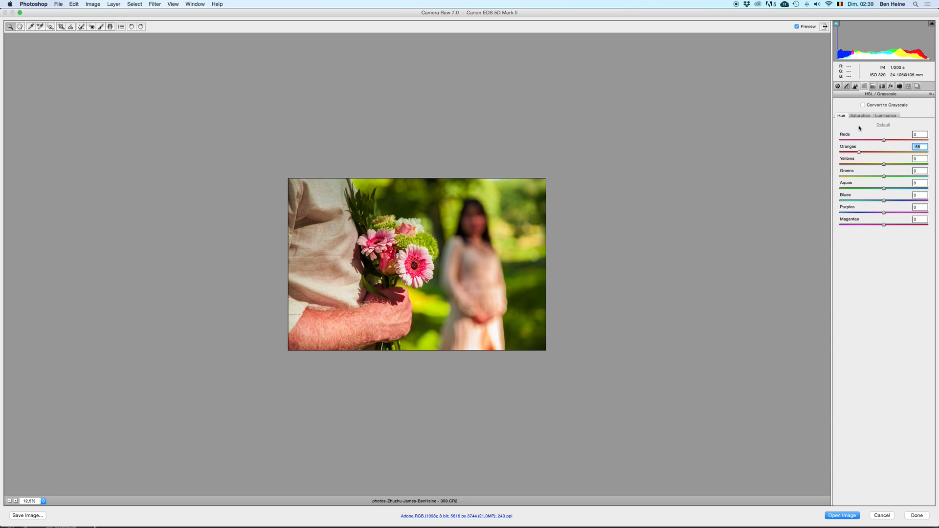
{"action": "left_click", "coordinate": [885, 152]}
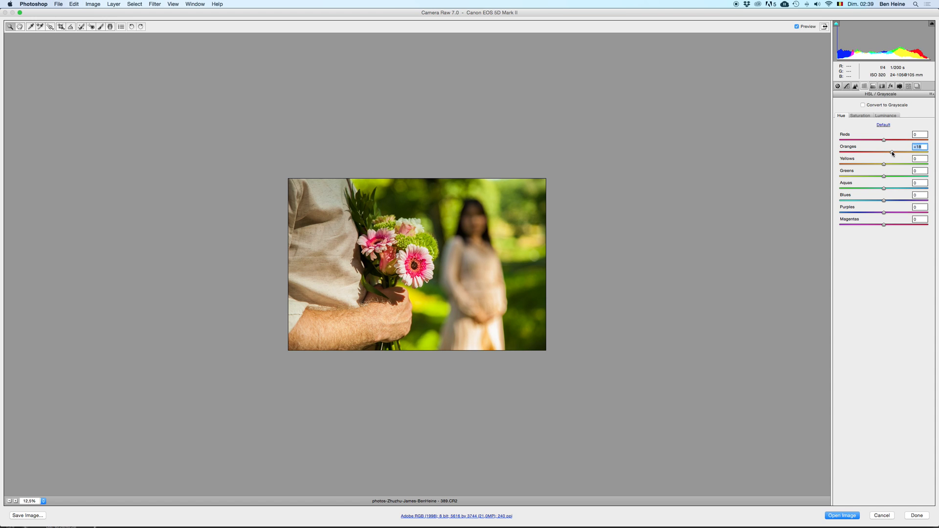
{"action": "left_click", "coordinate": [898, 153]}
{"action": "left_click", "coordinate": [896, 153]}
{"action": "key", "text": "super+z"}
{"action": "left_click", "coordinate": [902, 140]}
{"action": "key", "text": "super+z"}
Step: Test several Yellows Hue shifts against the original, set the value to +33 and check the photo at different sizes
{"action": "left_click", "coordinate": [898, 164]}
{"action": "key", "text": "super+z"}
{"action": "left_click", "coordinate": [894, 165]}
{"action": "key", "text": "super+z"}
{"action": "left_click", "coordinate": [874, 165]}
{"action": "key", "text": "super+z"}
{"action": "left_click", "coordinate": [901, 164]}
{"action": "key", "text": "super+z"}
{"action": "left_click", "coordinate": [898, 165]}
{"action": "key", "text": "super+z"}
{"action": "key", "text": "super+z"}
{"action": "key", "text": "super+z"}
{"action": "key", "text": "super+z"}
{"action": "left_click", "coordinate": [9, 501]}
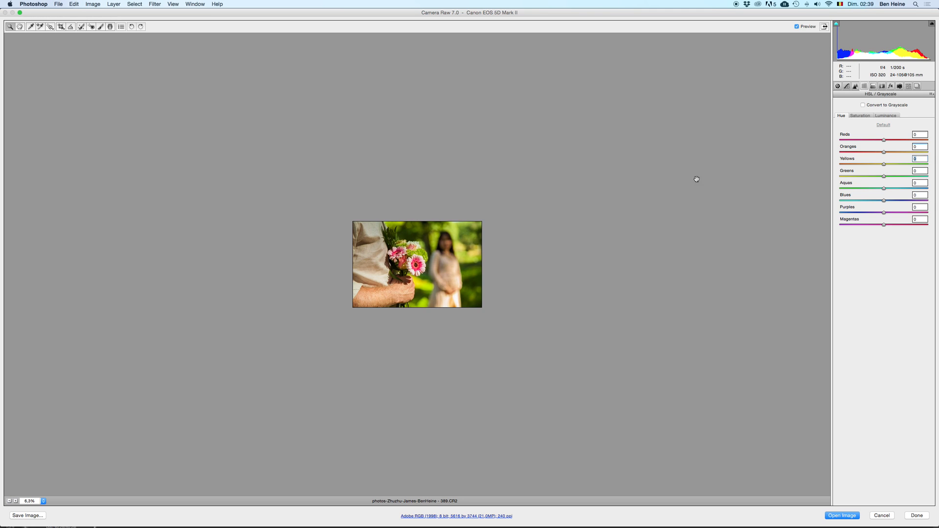
{"action": "left_click", "coordinate": [16, 501]}
{"action": "left_click", "coordinate": [17, 501]}
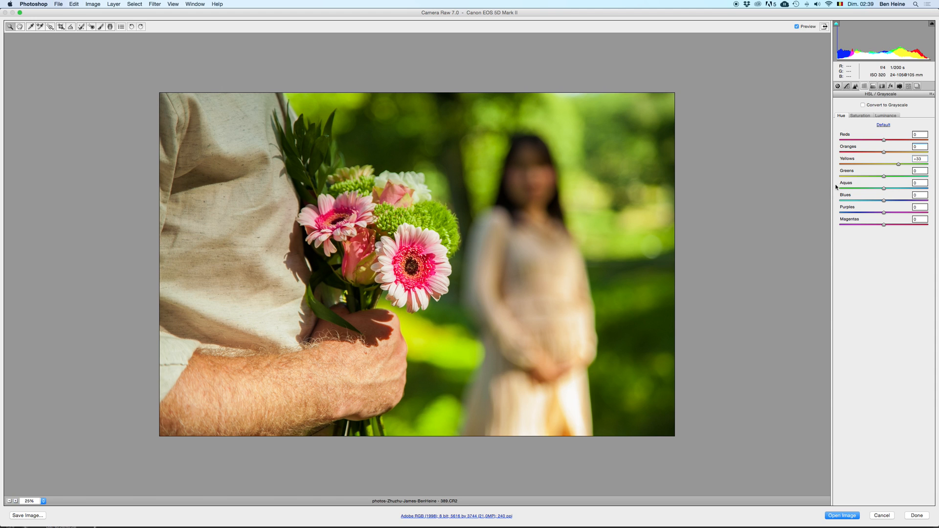
Step: Try a Greens Hue of +57, reset it, and set the Greens Hue to +8
{"action": "left_click", "coordinate": [909, 177]}
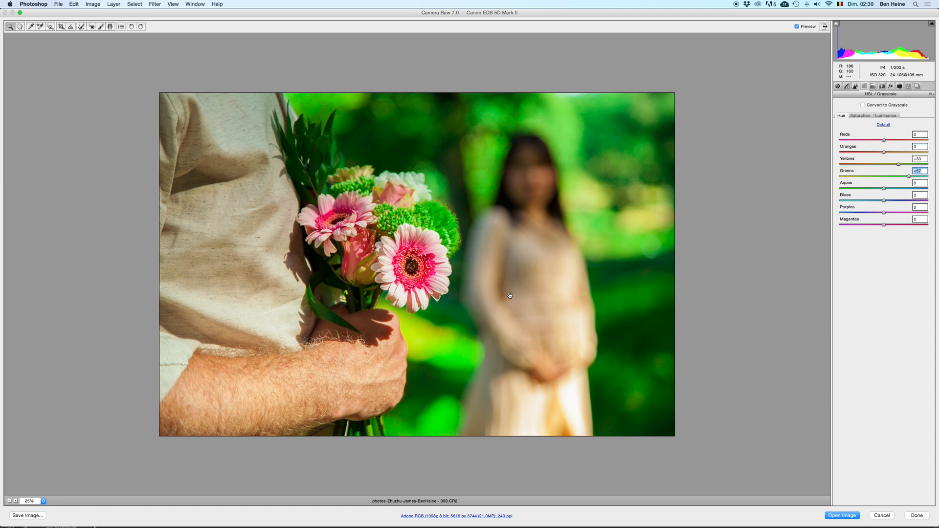
{"action": "left_click", "coordinate": [9, 501]}
{"action": "double_click", "coordinate": [909, 176]}
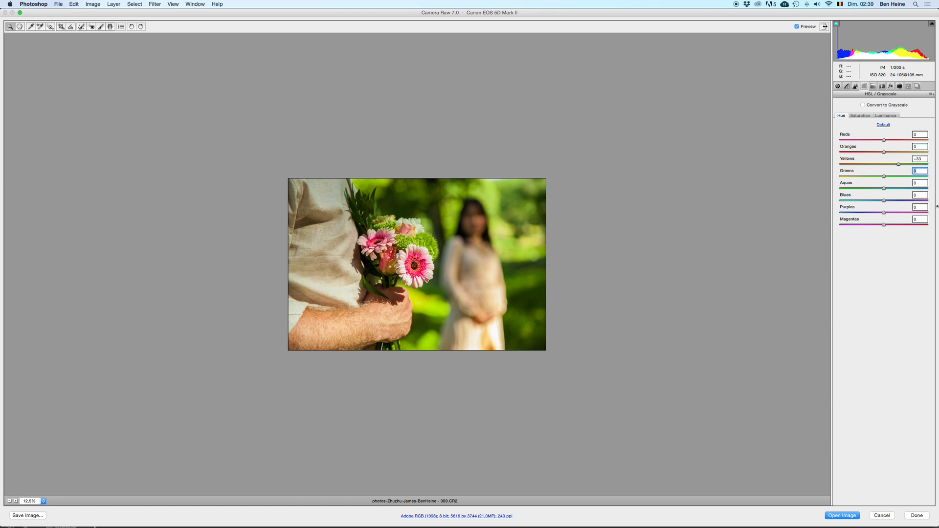
{"action": "left_click_drag", "start_coordinate": [884, 176], "coordinate": [862, 177]}
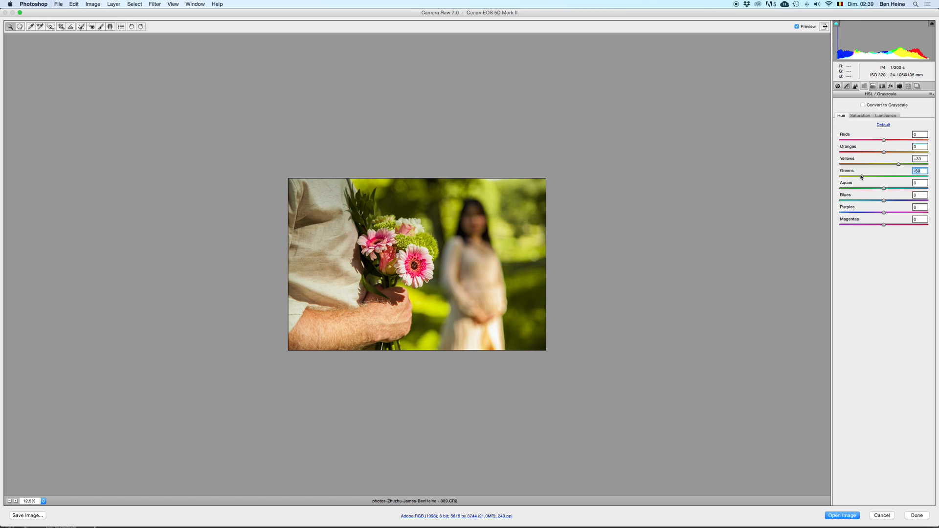
{"action": "left_click", "coordinate": [889, 178]}
{"action": "left_click_drag", "start_coordinate": [890, 178], "coordinate": [887, 177]}
Step: Set the Oranges Hue to +1 and the Reds Hue to -17
{"action": "key", "text": "Tab"}
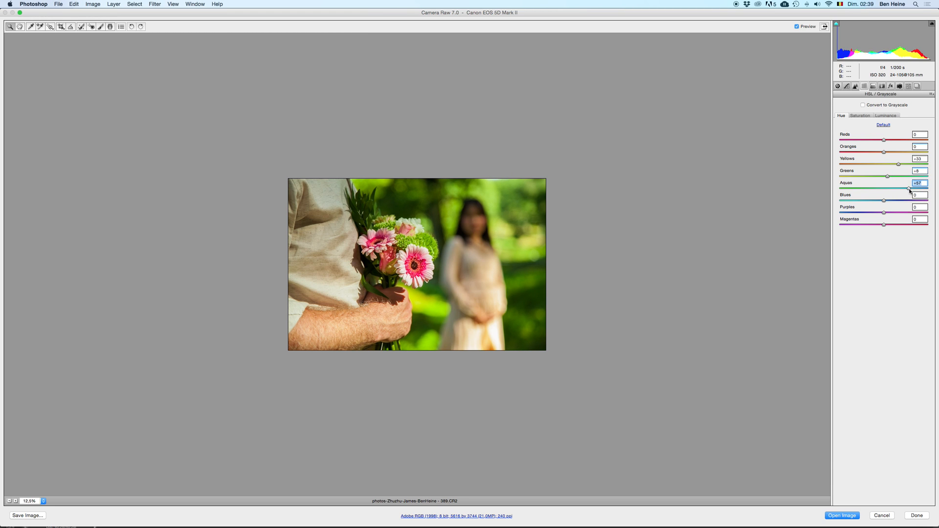
{"action": "mouse_move", "coordinate": [877, 153]}
{"action": "left_mouse_down"}
{"action": "mouse_move", "coordinate": [866, 152]}
{"action": "mouse_move", "coordinate": [890, 153]}
{"action": "mouse_move", "coordinate": [870, 153]}
{"action": "left_mouse_up"}
{"action": "type", "text": "0"}
{"action": "left_click_drag", "start_coordinate": [885, 152], "coordinate": [844, 146]}
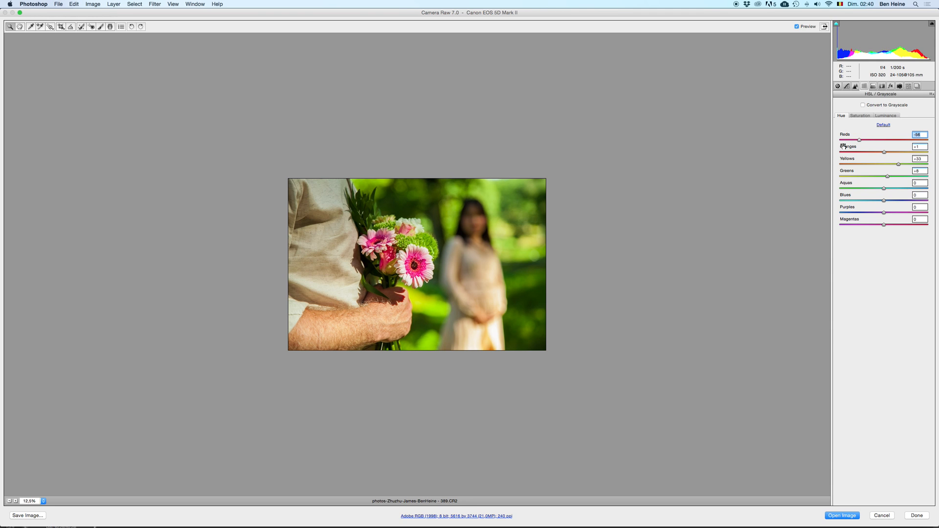
{"action": "left_click", "coordinate": [9, 501]}
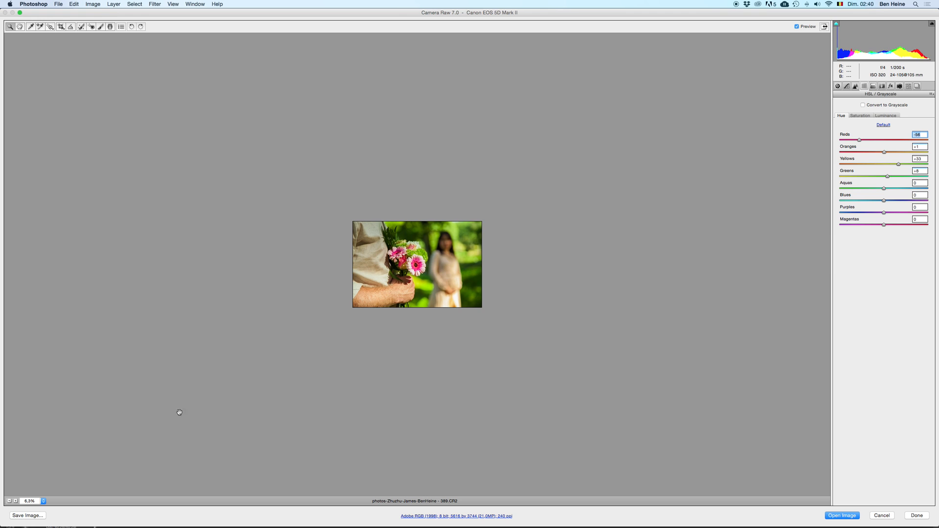
{"action": "left_click", "coordinate": [15, 502]}
{"action": "left_click_drag", "start_coordinate": [860, 140], "coordinate": [874, 143]}
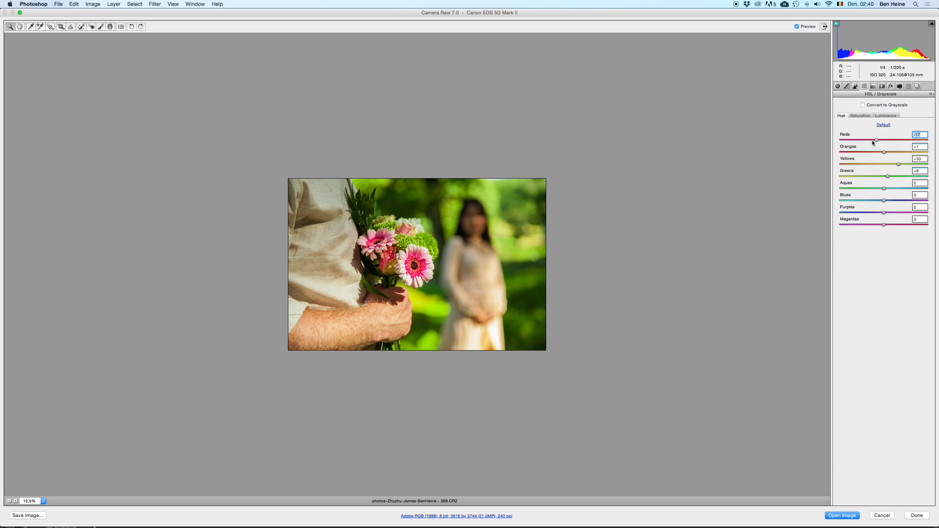
Step: Try a Yellows Saturation of -53 and repeatedly compare the photo with and without it
{"action": "left_click", "coordinate": [861, 116]}
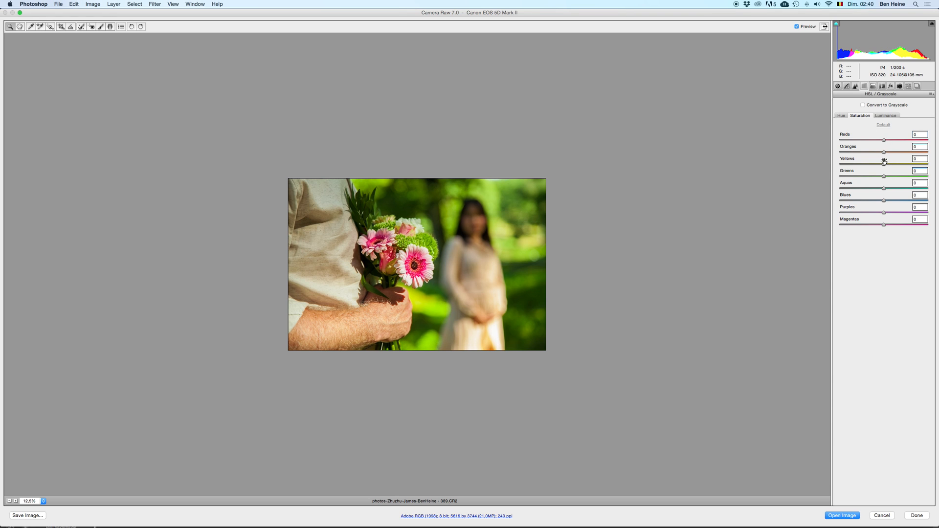
{"action": "left_click_drag", "start_coordinate": [870, 164], "coordinate": [860, 165]}
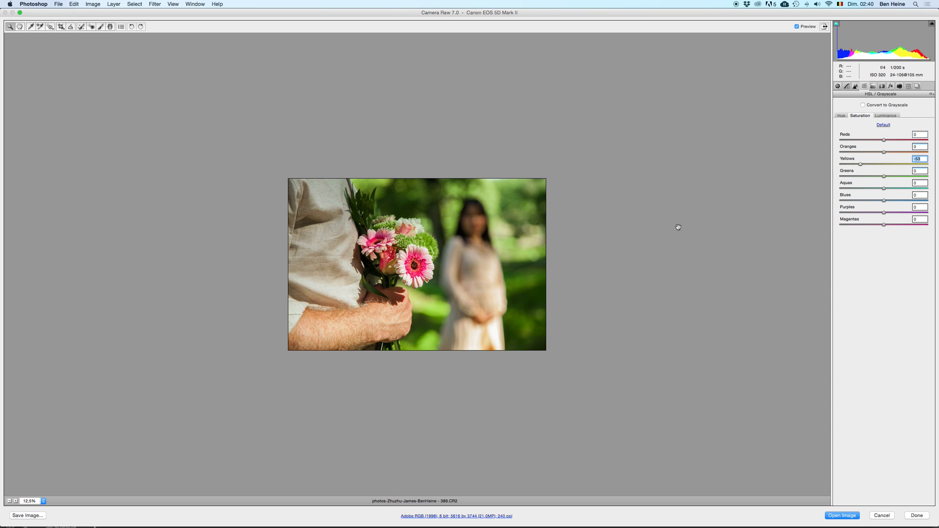
{"action": "left_click", "coordinate": [15, 502]}
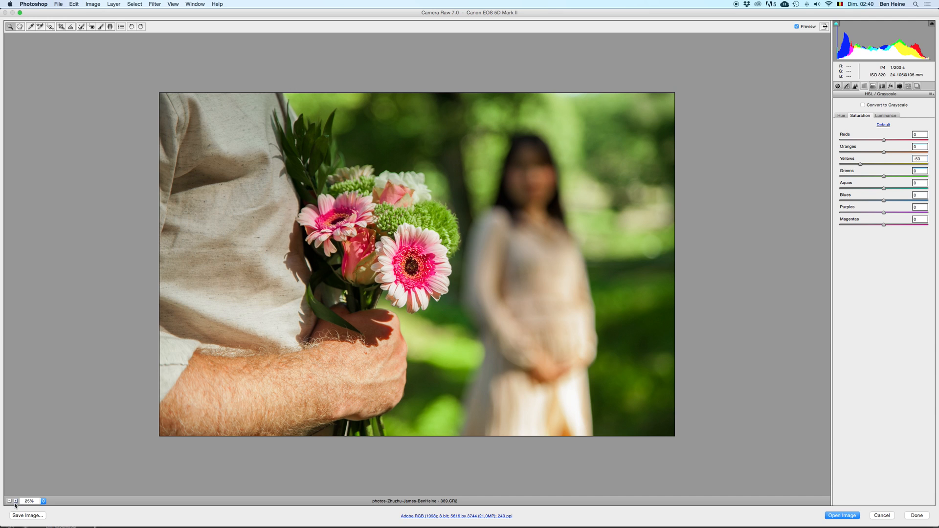
{"action": "left_click", "coordinate": [9, 502]}
{"action": "key", "text": "super+z"}
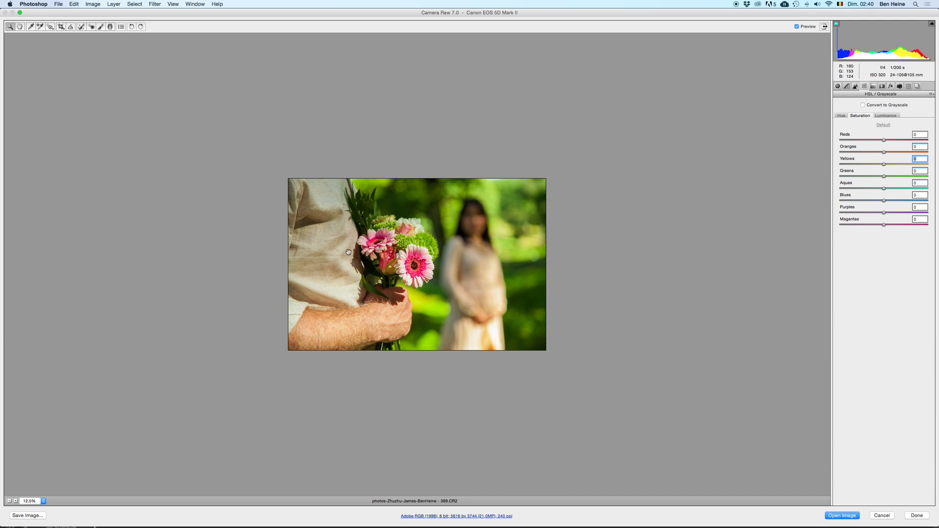
{"action": "key", "text": "super+z"}
{"action": "key", "text": "super+z"}
{"action": "key", "text": "super+z"}
{"action": "key", "text": "super+z"}
{"action": "key", "text": "super+z"}
{"action": "key", "text": "super+z"}
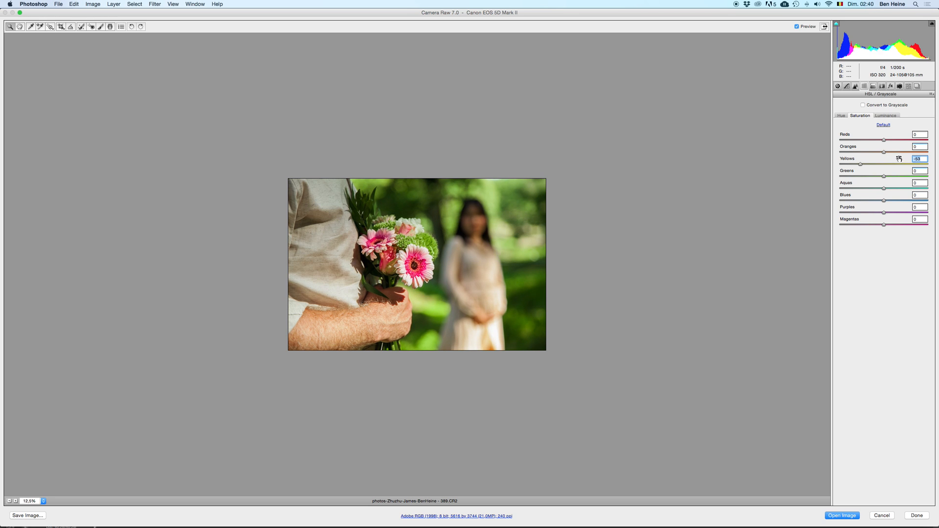
Step: Raise the Saturation of the Yellows and Oranges, comparing the photo with and without the stronger Yellows
{"action": "left_click", "coordinate": [898, 164]}
{"action": "key", "text": "super+z"}
{"action": "key", "text": "super+z"}
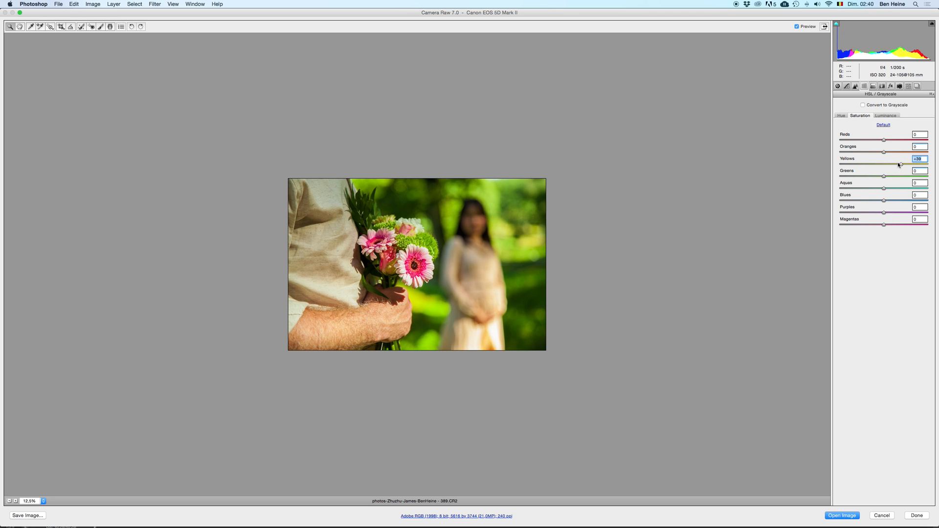
Step: Compare the photo with and without an Oranges Luminance of -31, and set the Oranges Luminance to -13
{"action": "key", "text": "super+z"}
{"action": "key", "text": "super+z"}
{"action": "key", "text": "super+z"}
{"action": "key", "text": "super+z"}
{"action": "left_click", "coordinate": [896, 164]}
{"action": "left_click_drag", "start_coordinate": [904, 153], "coordinate": [894, 153]}
{"action": "left_click", "coordinate": [891, 117]}
{"action": "left_click", "coordinate": [868, 152]}
{"action": "key", "text": "super+z"}
{"action": "key", "text": "super+z"}
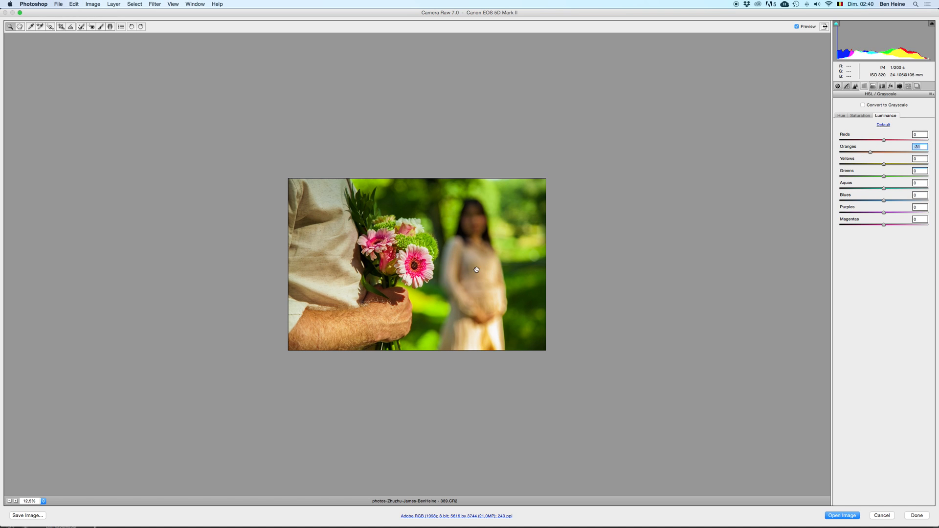
{"action": "left_click", "coordinate": [9, 502]}
{"action": "key", "text": "super+z"}
{"action": "key", "text": "super+z"}
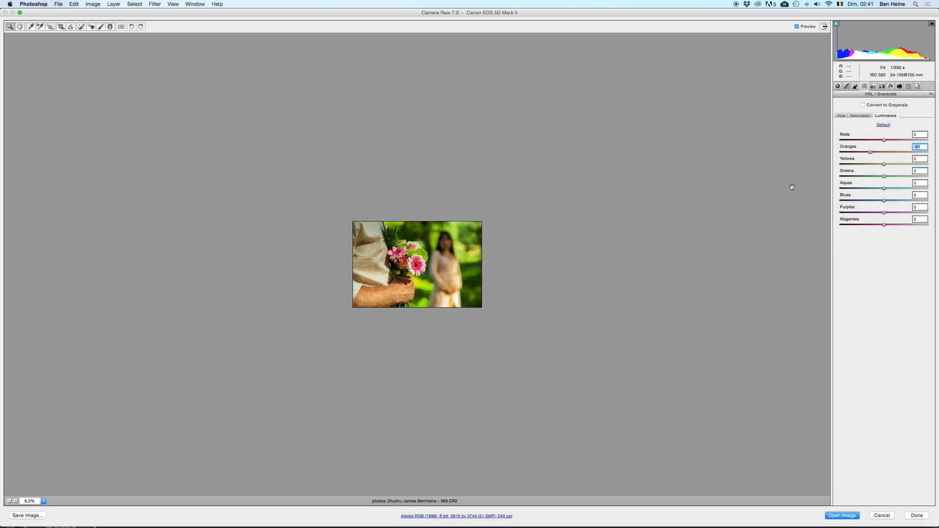
{"action": "left_click", "coordinate": [16, 501]}
{"action": "key", "text": "super+z"}
{"action": "key", "text": "super+z"}
{"action": "key", "text": "super+z"}
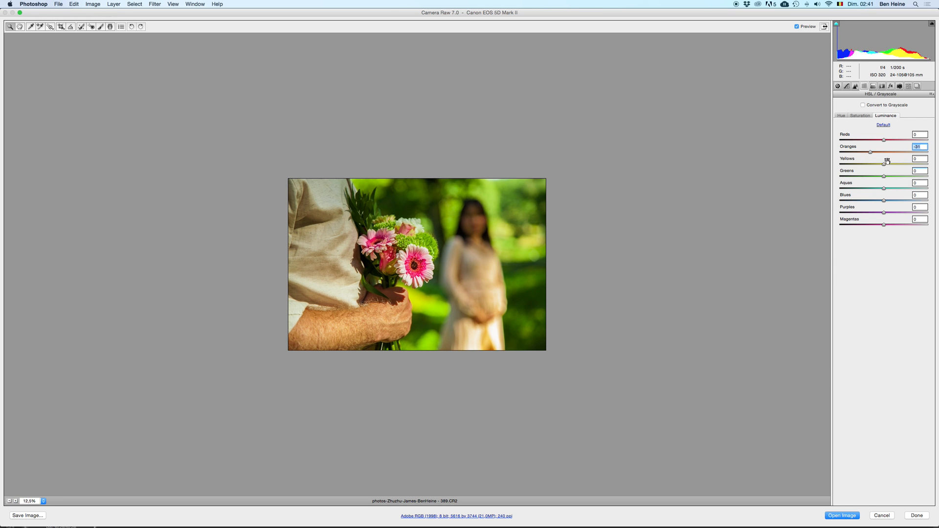
{"action": "left_click_drag", "start_coordinate": [885, 152], "coordinate": [881, 152]}
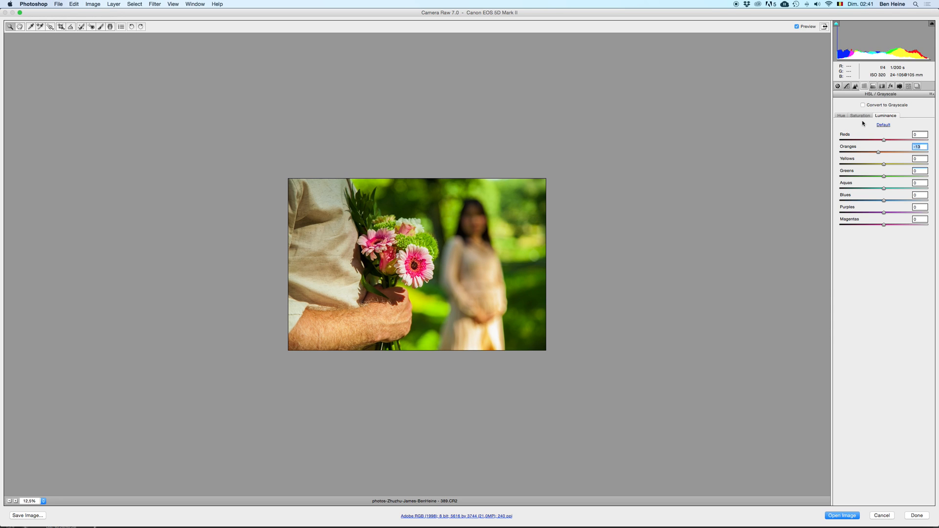
Step: Try a Greens Luminance of -73, compare the photo with and without it, and return it to 0
{"action": "left_click", "coordinate": [871, 177]}
{"action": "key", "text": "super+z"}
{"action": "key", "text": "super+z"}
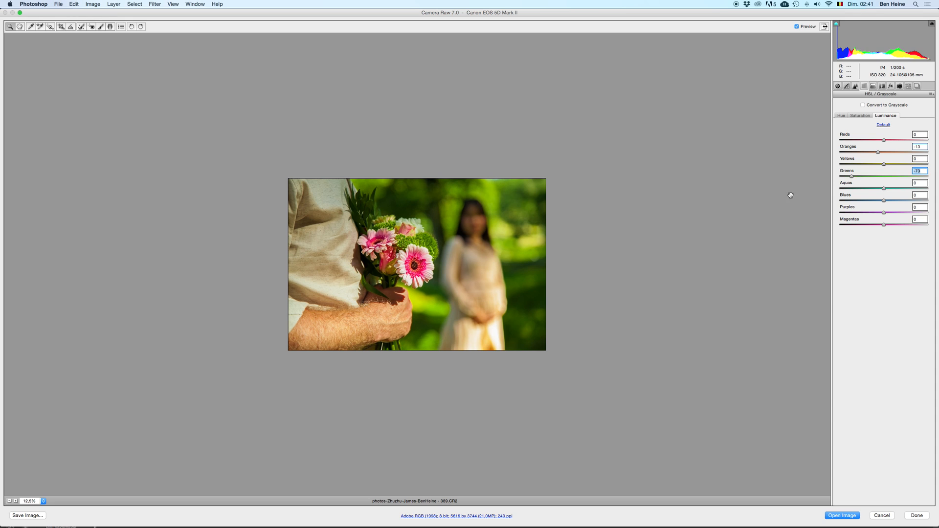
{"action": "left_click", "coordinate": [10, 501]}
{"action": "key", "text": "super+z"}
{"action": "key", "text": "super+z"}
{"action": "key", "text": "super+z"}
{"action": "key", "text": "super+z"}
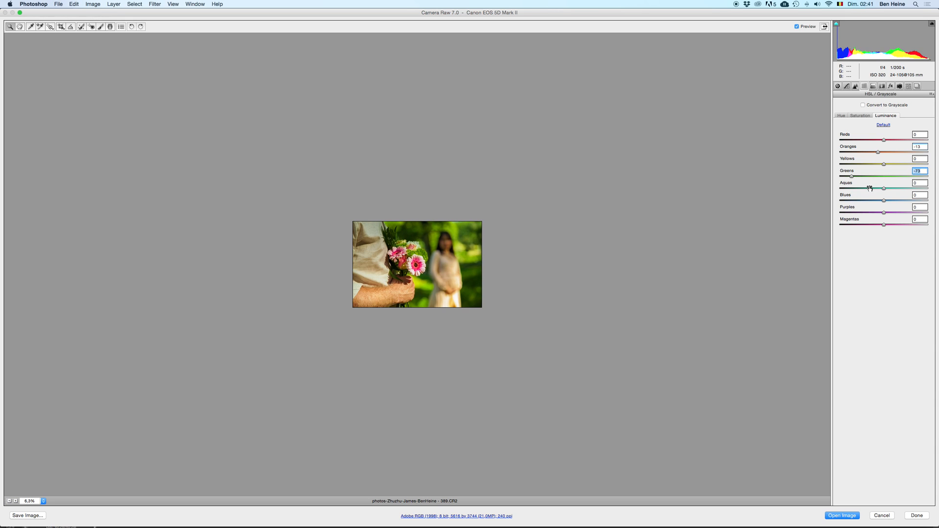
{"action": "left_click", "coordinate": [16, 502]}
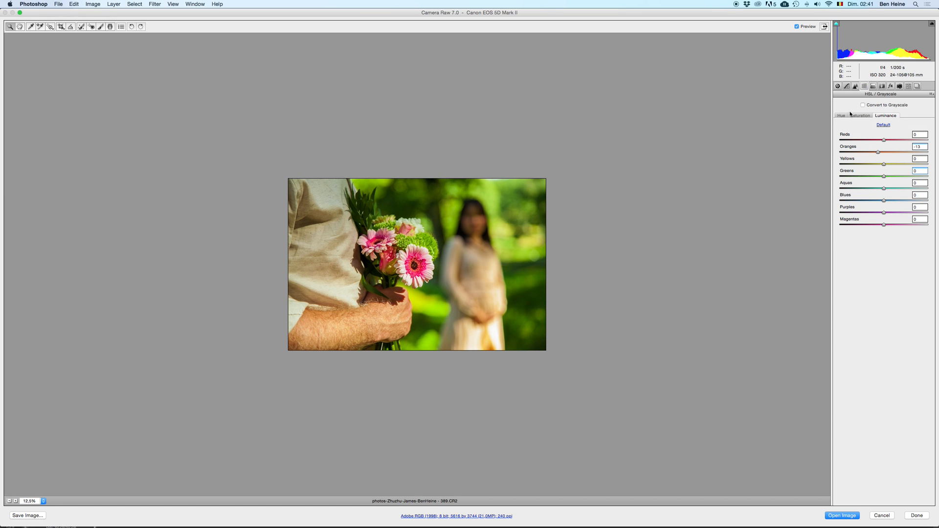
Step: Test Clarity values of +58, strongly negative and +85 in the basic adjustments, and set the Clarity just above 0
{"action": "left_click", "coordinate": [838, 86]}
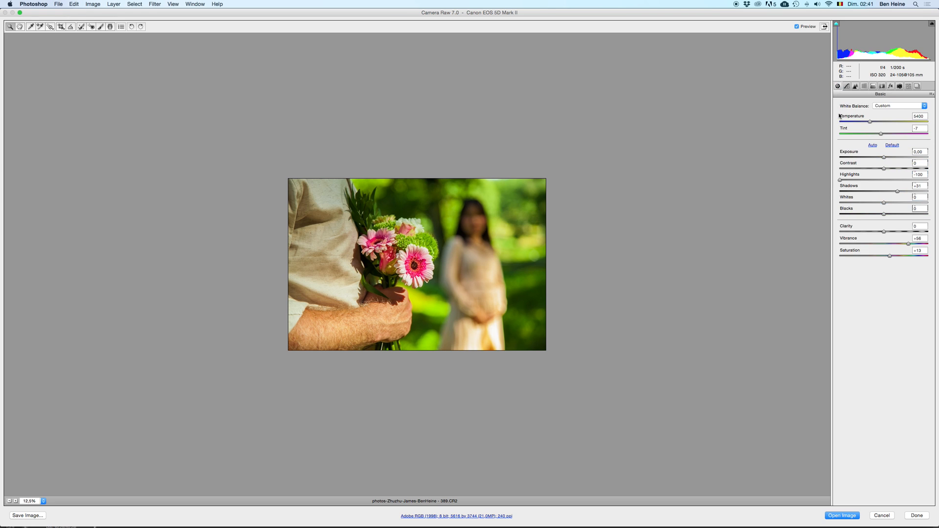
{"action": "left_click", "coordinate": [910, 232]}
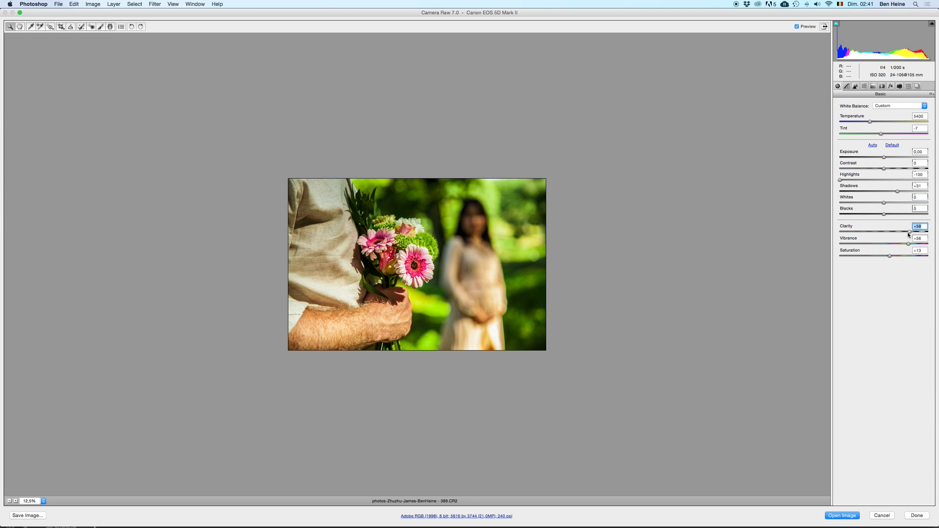
{"action": "double_click", "coordinate": [909, 233]}
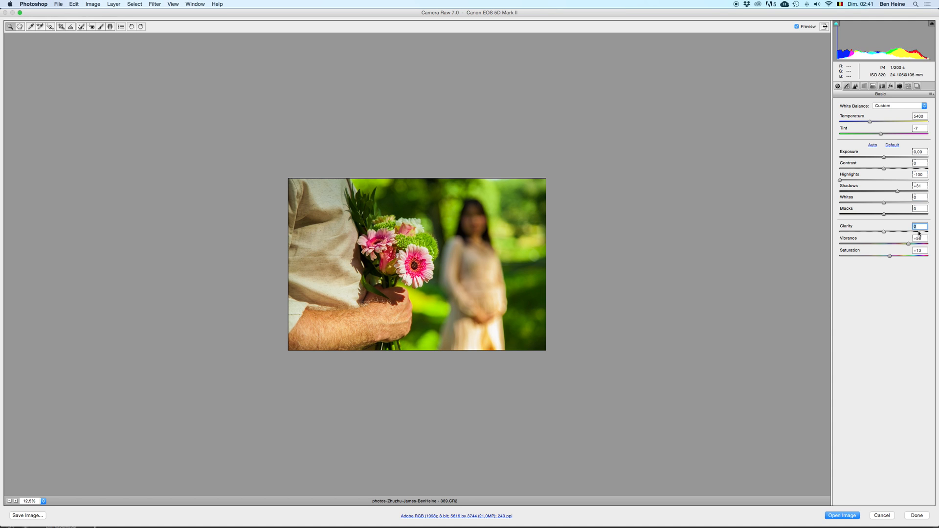
{"action": "left_click", "coordinate": [848, 232]}
{"action": "double_click", "coordinate": [848, 233]}
{"action": "left_click", "coordinate": [912, 233]}
{"action": "left_click", "coordinate": [922, 233]}
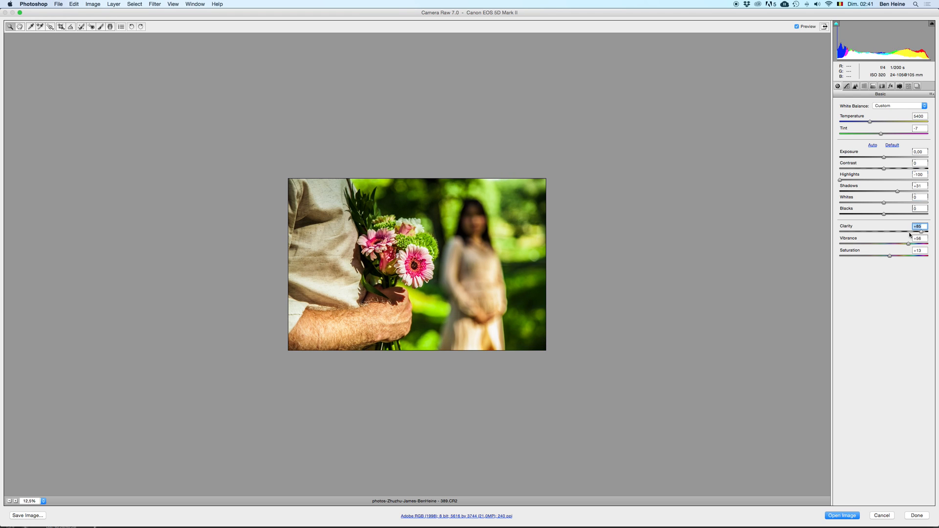
{"action": "left_click", "coordinate": [918, 233]}
{"action": "left_click", "coordinate": [885, 232]}
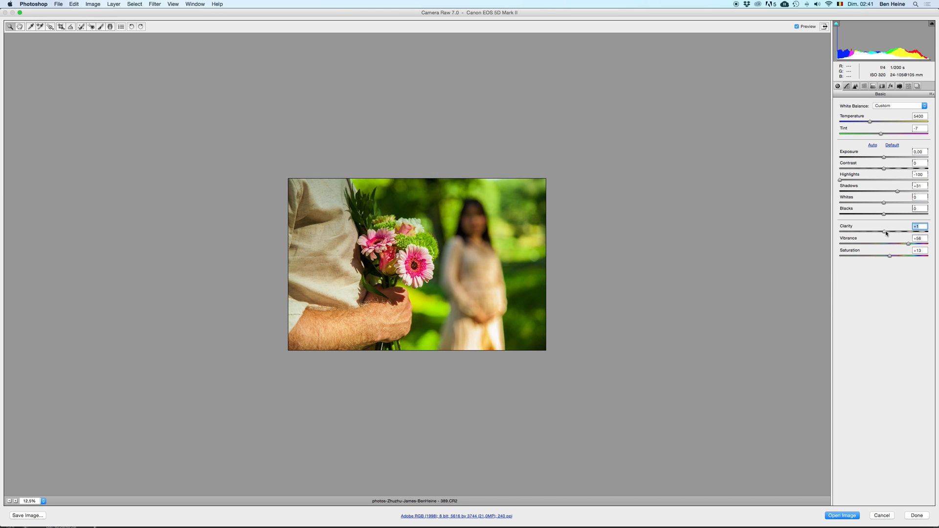
{"action": "left_click", "coordinate": [886, 233]}
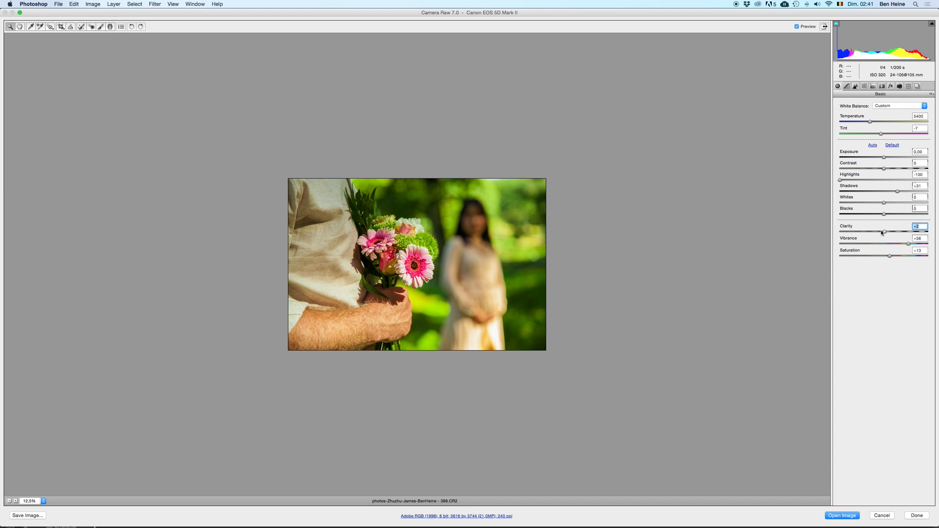
Step: Save the developed photo as an uncompressed TIFF with the base name zefdzedfez in the Documents folder
{"action": "left_click", "coordinate": [31, 516]}
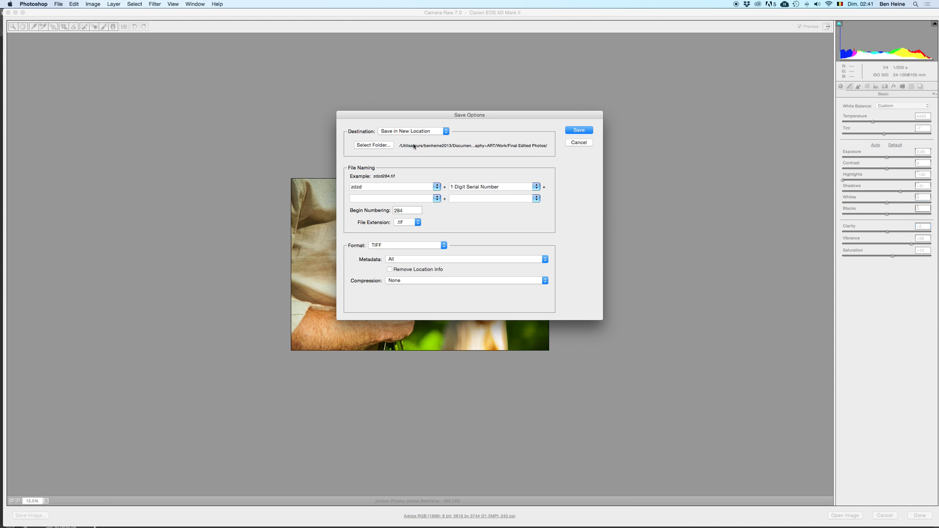
{"action": "double_click", "coordinate": [371, 188]}
{"action": "type", "text": "zefdzedfez"}
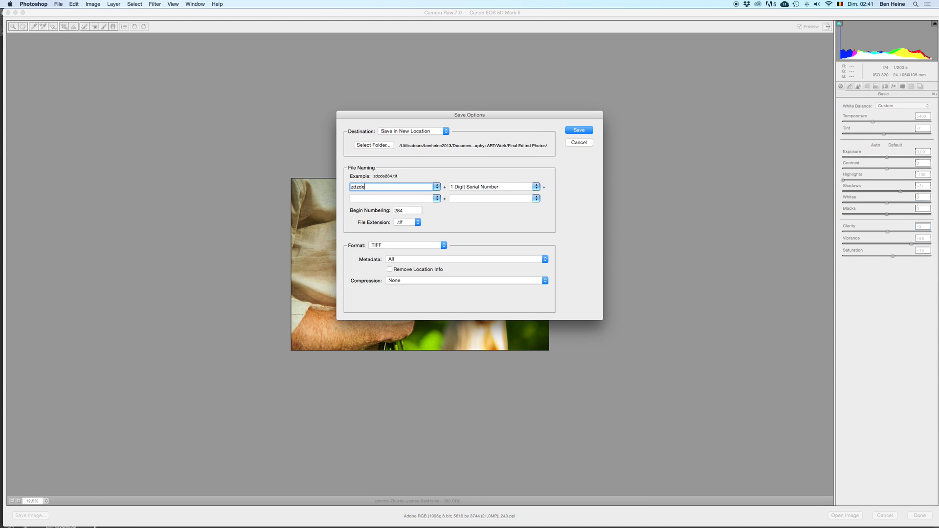
{"action": "left_click", "coordinate": [386, 148]}
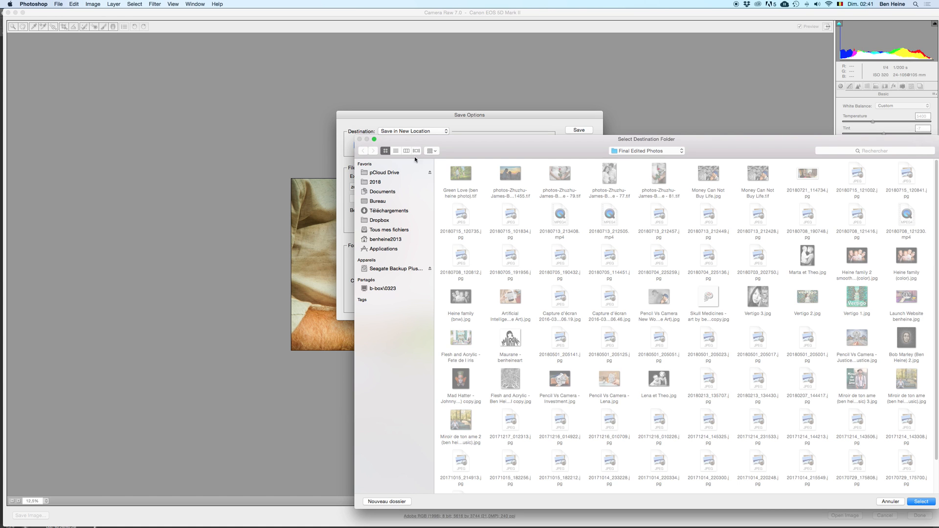
{"action": "left_click", "coordinate": [395, 191]}
{"action": "left_click_drag", "start_coordinate": [514, 152], "coordinate": [293, 72]}
{"action": "left_click", "coordinate": [699, 423]}
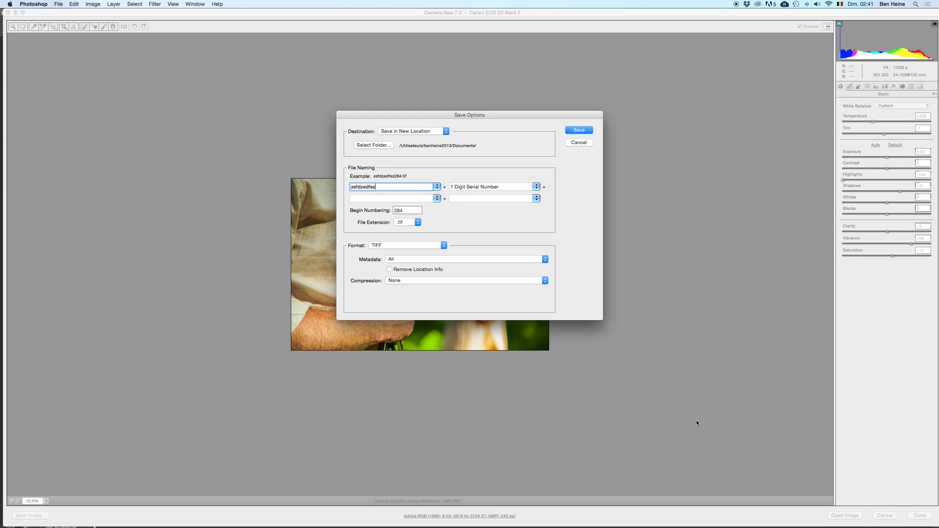
{"action": "left_click", "coordinate": [587, 131]}
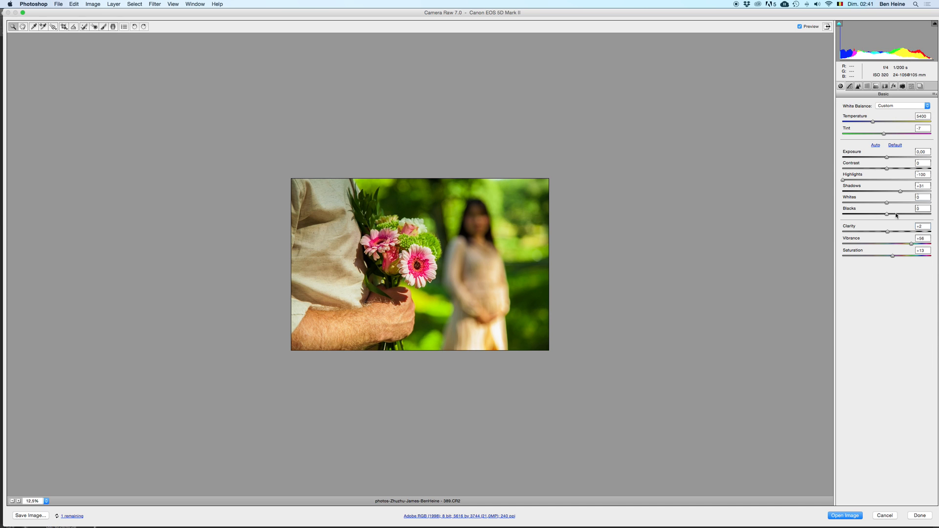
Step: Set the Clarity to +79 in the basic adjustments and inspect the photo at 25% zoom
{"action": "left_click", "coordinate": [919, 227]}
{"action": "left_click", "coordinate": [919, 232]}
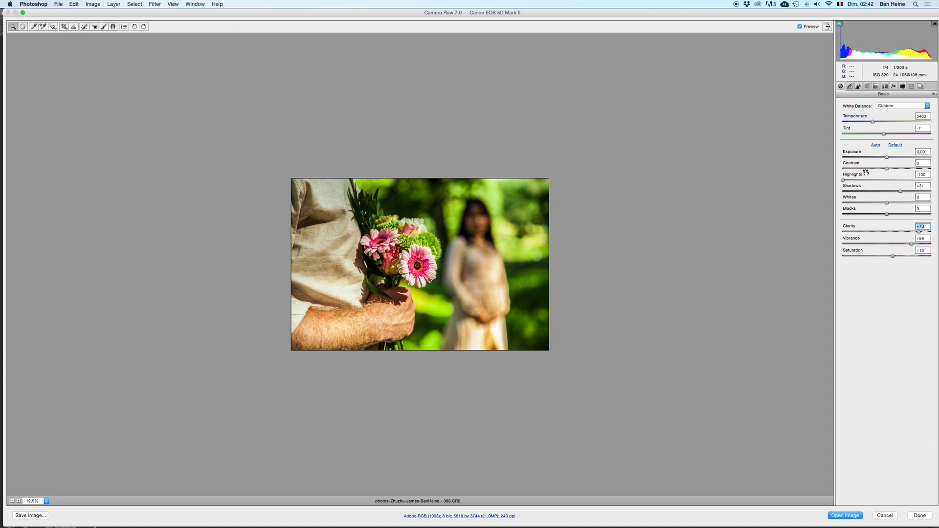
{"action": "left_click", "coordinate": [922, 232]}
{"action": "left_click", "coordinate": [20, 501]}
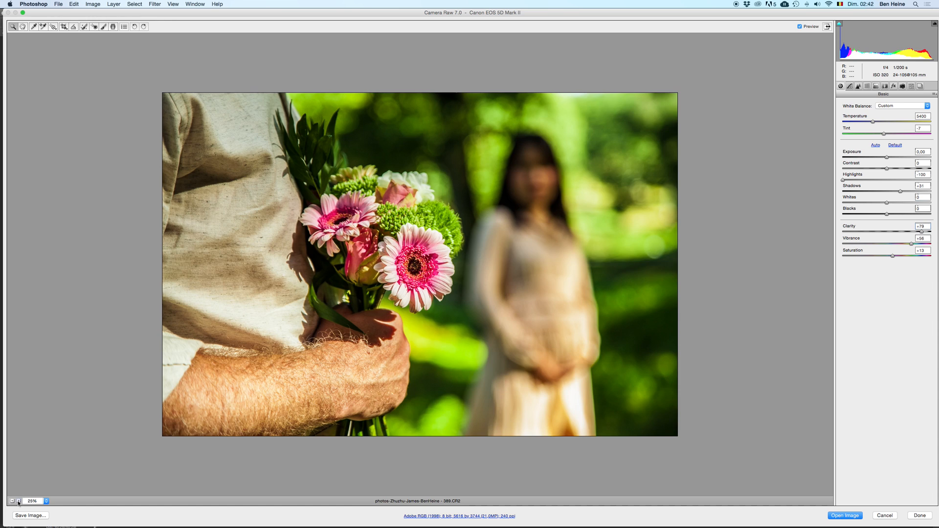
Step: Reset the tone curve's Highlights to 0 and set the Oranges Luminance to -35
{"action": "left_click", "coordinate": [850, 86]}
{"action": "double_click", "coordinate": [862, 220]}
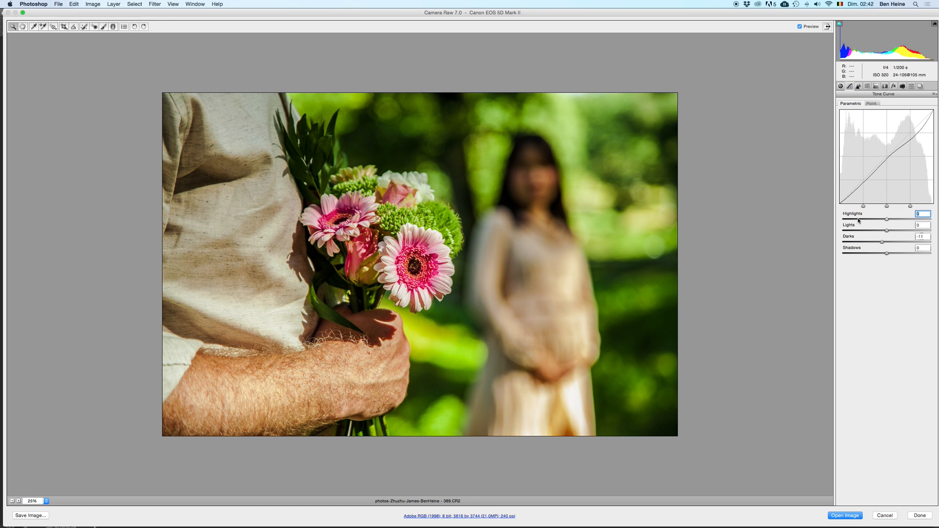
{"action": "left_click", "coordinate": [869, 86]}
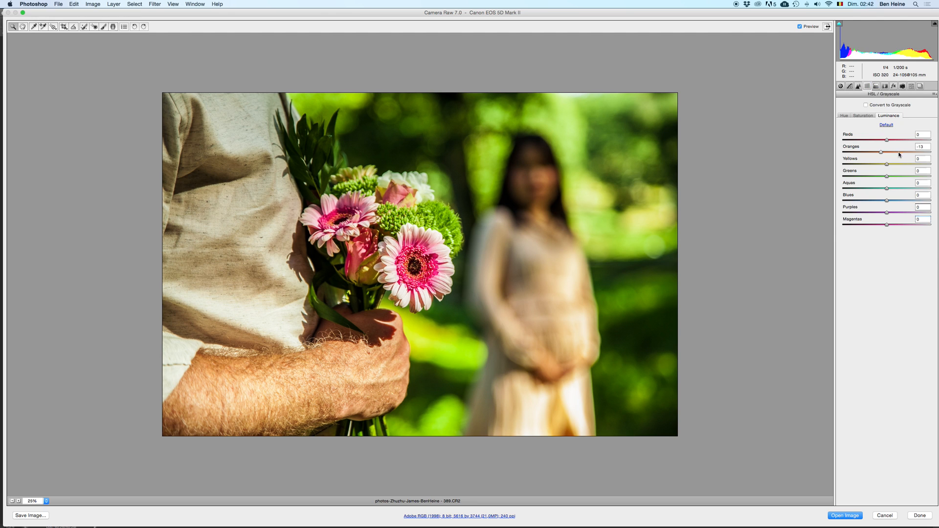
{"action": "left_click_drag", "start_coordinate": [875, 154], "coordinate": [870, 154]}
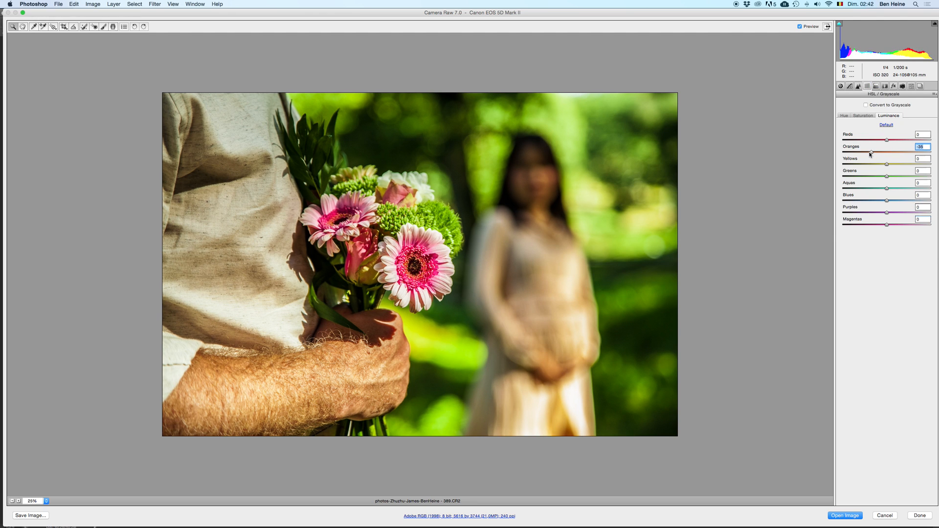
{"action": "left_click", "coordinate": [12, 501]}
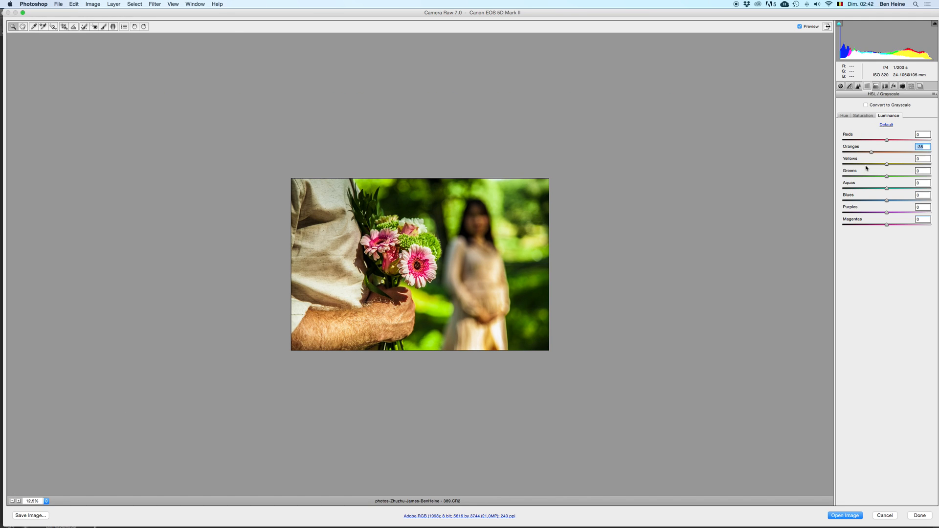
Step: Try a higher Luminance for the Yellows, and set the Yellows Luminance to -16
{"action": "key", "text": "Tab"}
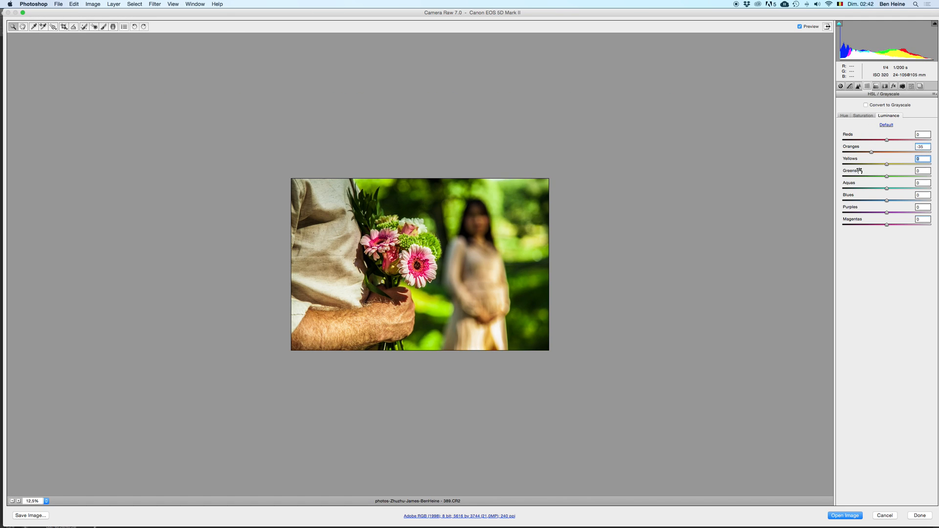
{"action": "left_click", "coordinate": [903, 164]}
{"action": "left_click", "coordinate": [881, 165]}
Step: Compare the photo with and without a Reds Luminance of +43, and set the Reds Luminance slightly below that
{"action": "left_click", "coordinate": [887, 140]}
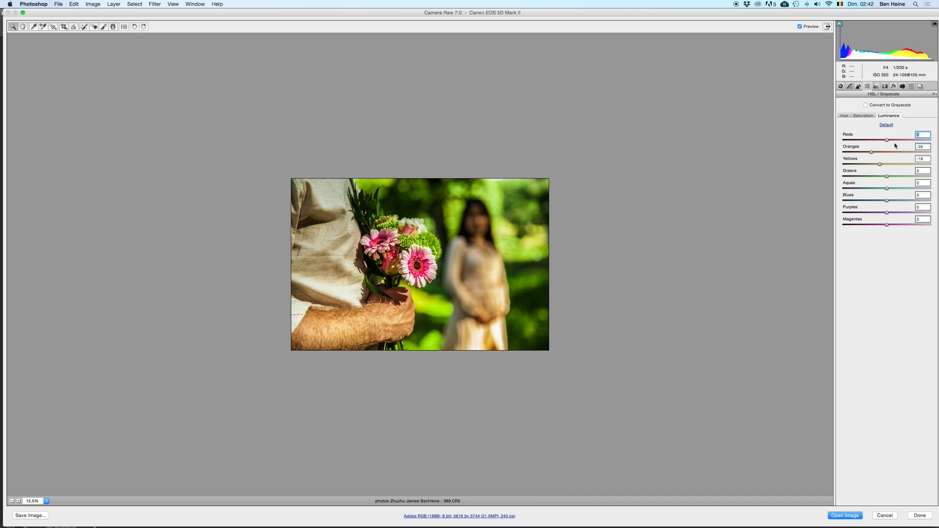
{"action": "key", "text": "super+z"}
{"action": "key", "text": "super+z"}
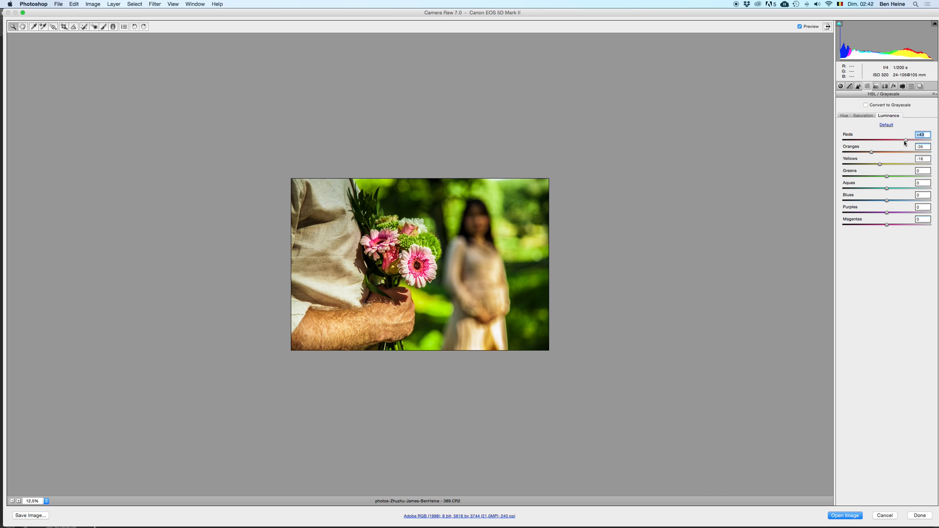
{"action": "key", "text": "super+z"}
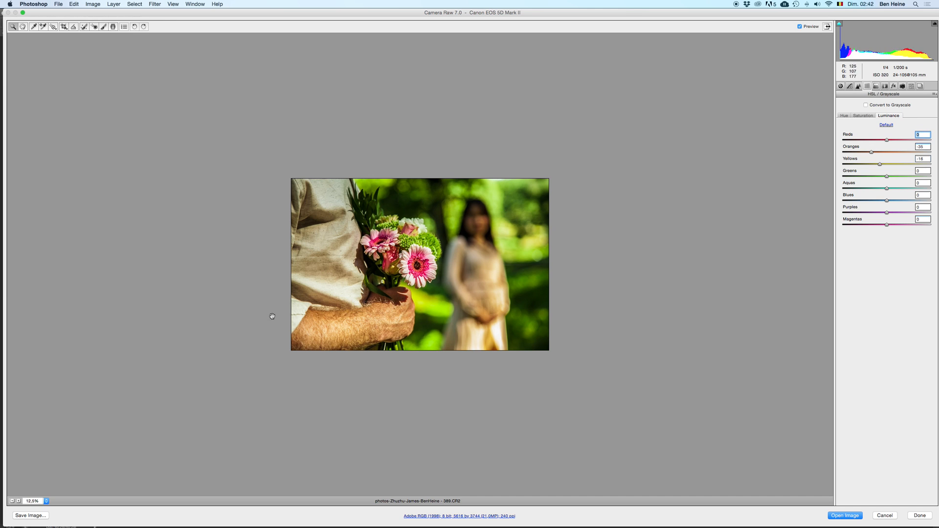
{"action": "left_click", "coordinate": [18, 501]}
{"action": "key", "text": "super+z"}
{"action": "left_click_drag", "start_coordinate": [906, 140], "coordinate": [903, 142]}
Step: Test a Reds Saturation of +88 and an Oranges Saturation of +73, and set the Reds Saturation to +33
{"action": "left_click", "coordinate": [864, 116]}
{"action": "left_click_drag", "start_coordinate": [909, 139], "coordinate": [920, 143]}
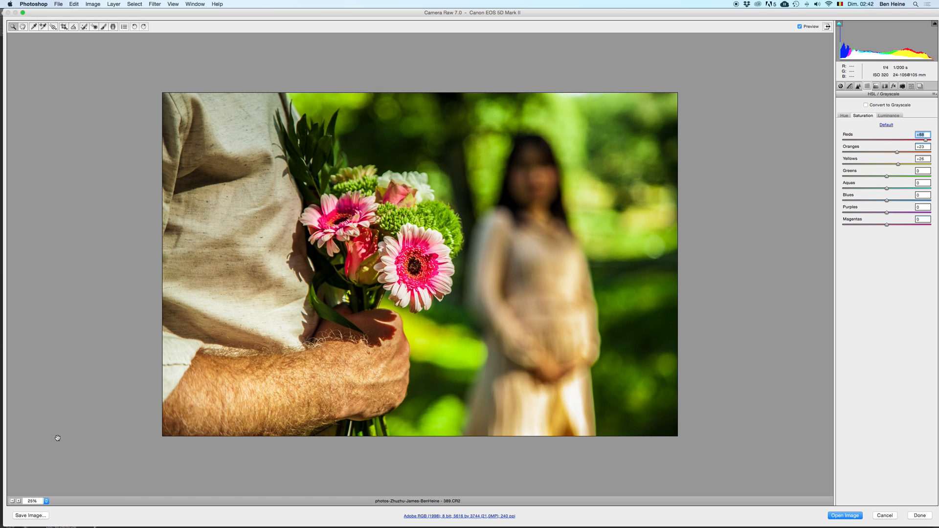
{"action": "left_click", "coordinate": [12, 501]}
{"action": "key", "text": "super+z"}
{"action": "key", "text": "super+z"}
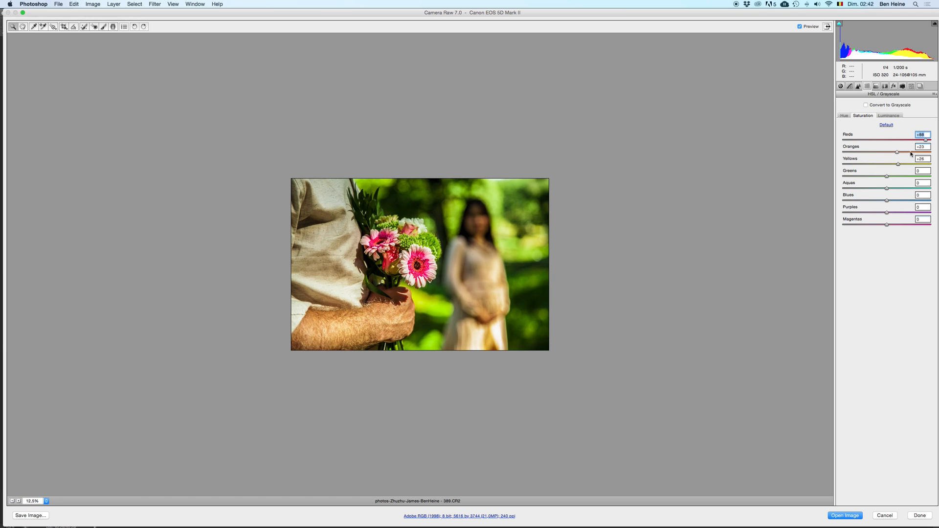
{"action": "key", "text": "super+z"}
{"action": "key", "text": "Tab"}
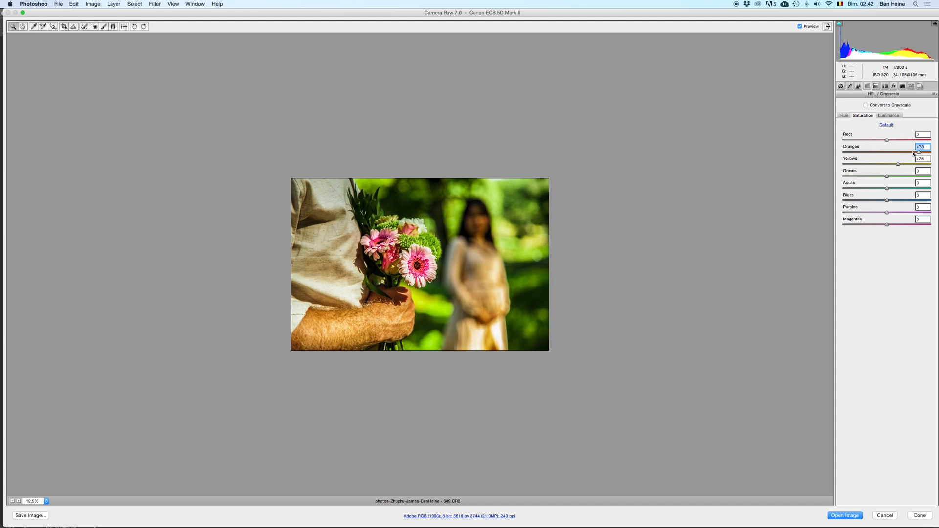
{"action": "left_click", "coordinate": [897, 141]}
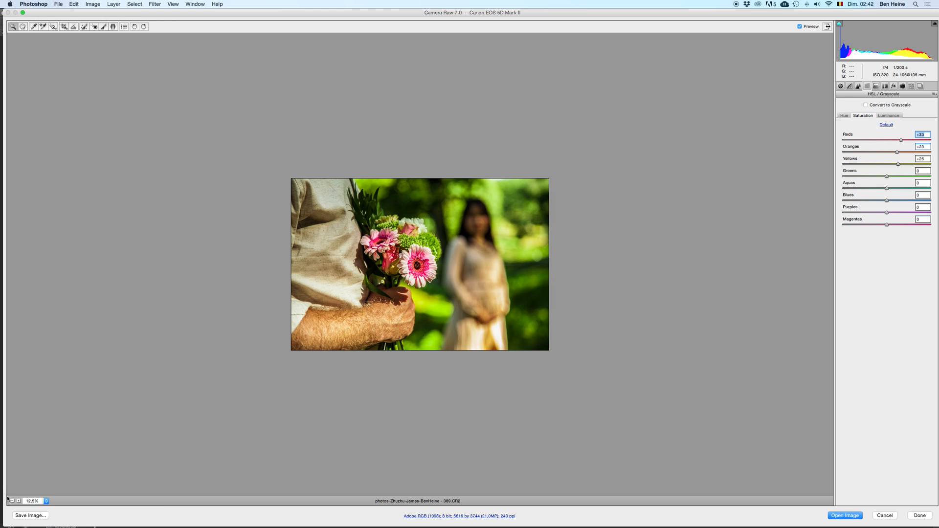
Step: Save this version as a TIFF with the base name zeferf in Documents, and open the developed photo in Photoshop
{"action": "left_click", "coordinate": [39, 518]}
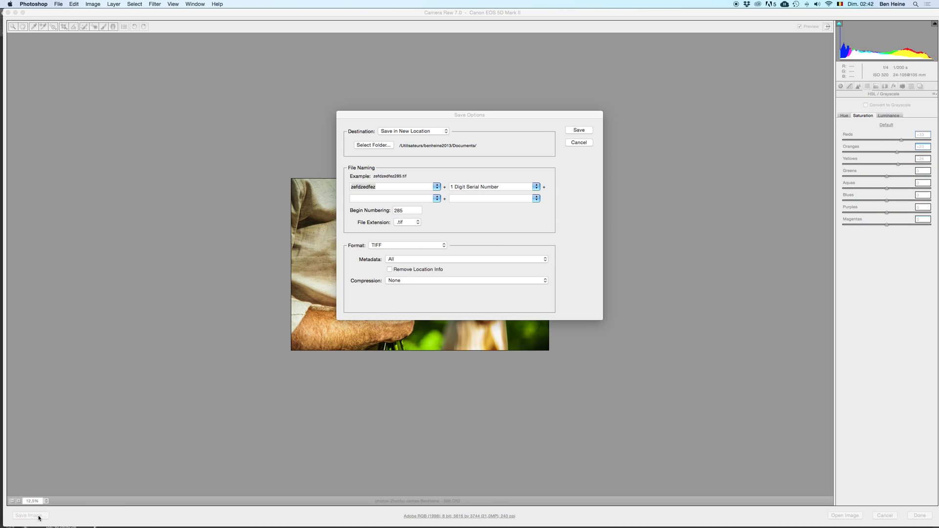
{"action": "left_click_drag", "start_coordinate": [382, 186], "coordinate": [342, 186]}
{"action": "type", "text": "zefer"}
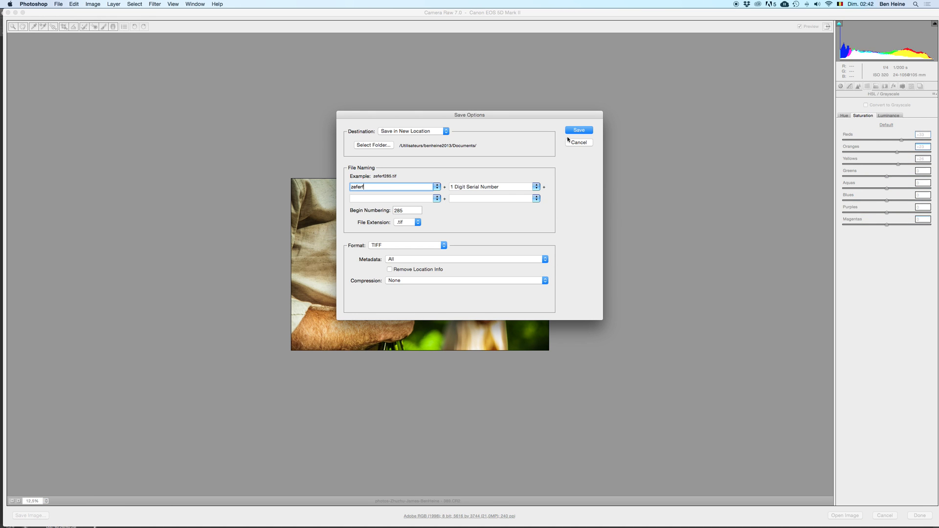
{"action": "left_click", "coordinate": [584, 131]}
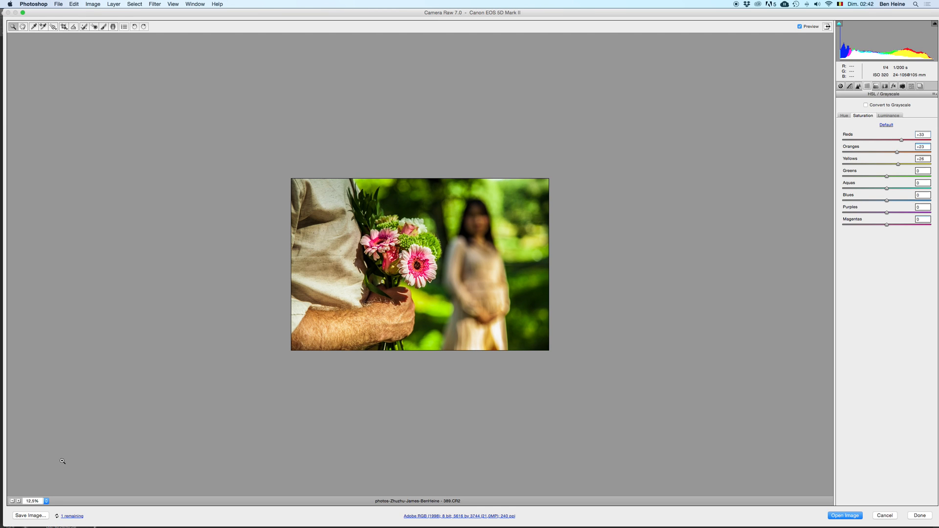
{"action": "left_click", "coordinate": [18, 502]}
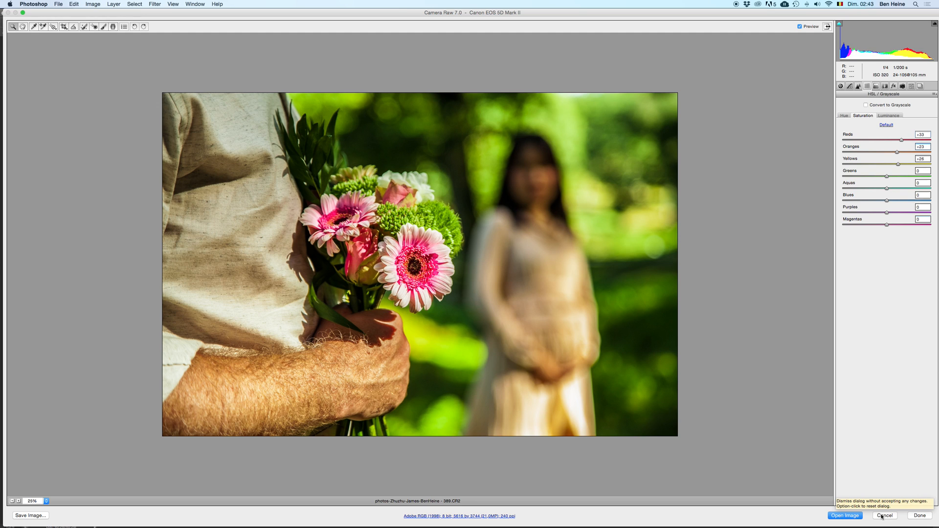
{"action": "left_click", "coordinate": [846, 517]}
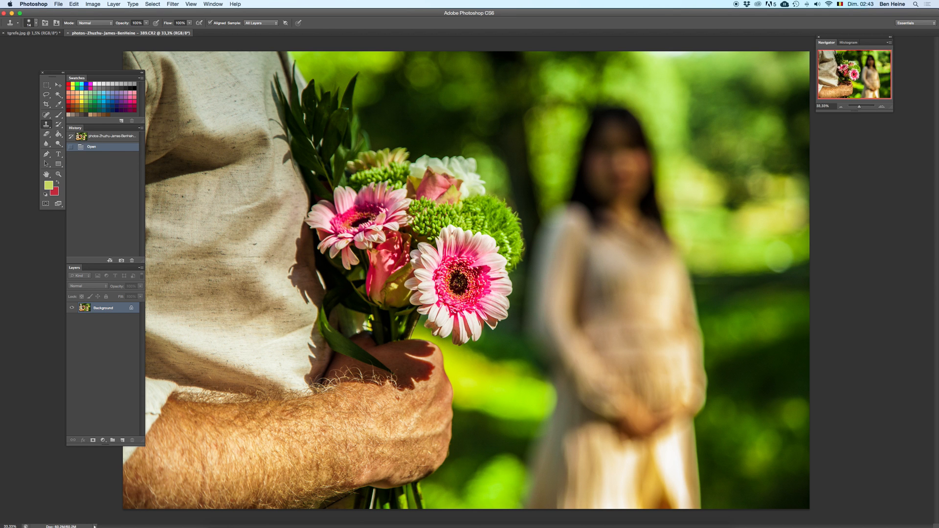
Step: Switch to Finder and preview zeferf285.tif from the Documents folder
{"action": "key", "text": "ctrl+Up"}
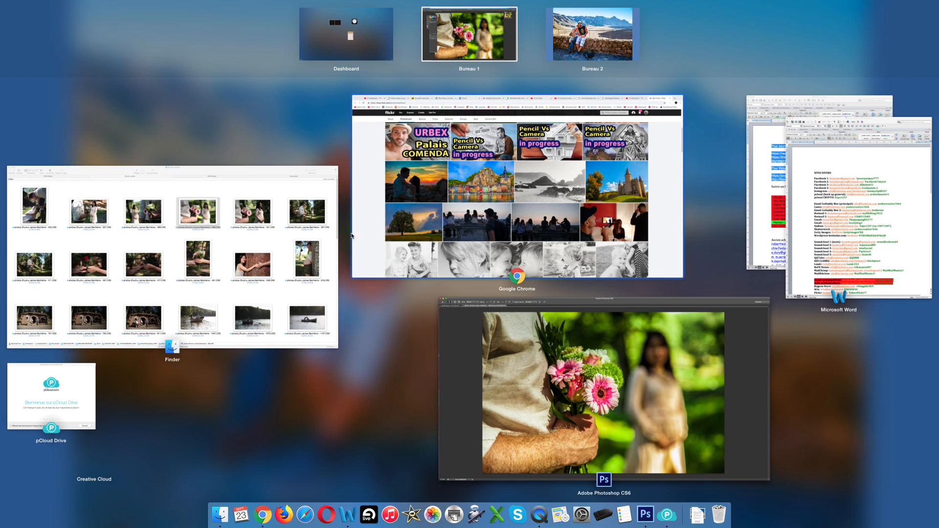
{"action": "left_click", "coordinate": [256, 291]}
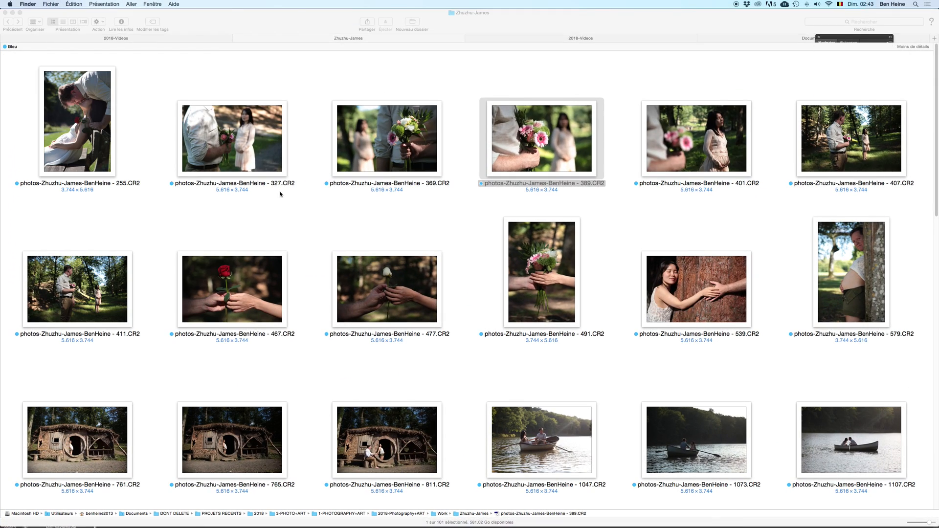
{"action": "left_click", "coordinate": [810, 39]}
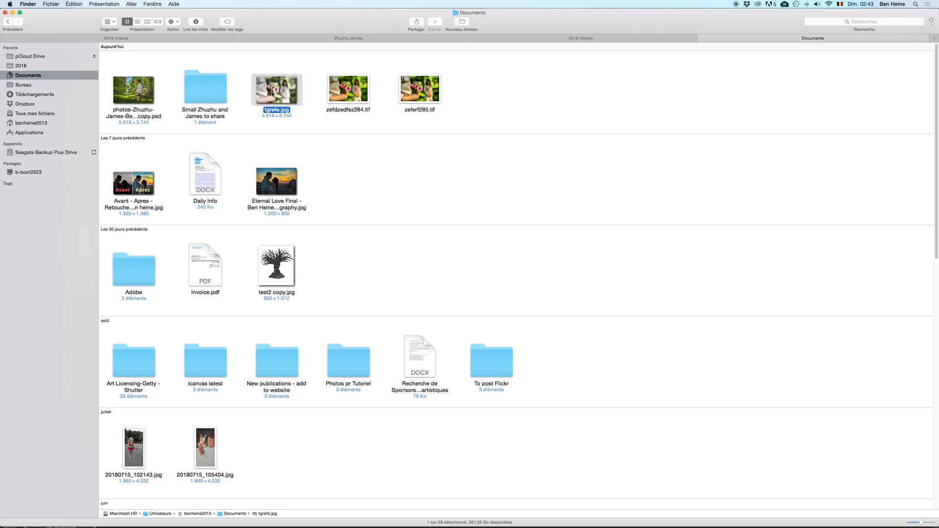
{"action": "left_click", "coordinate": [474, 92]}
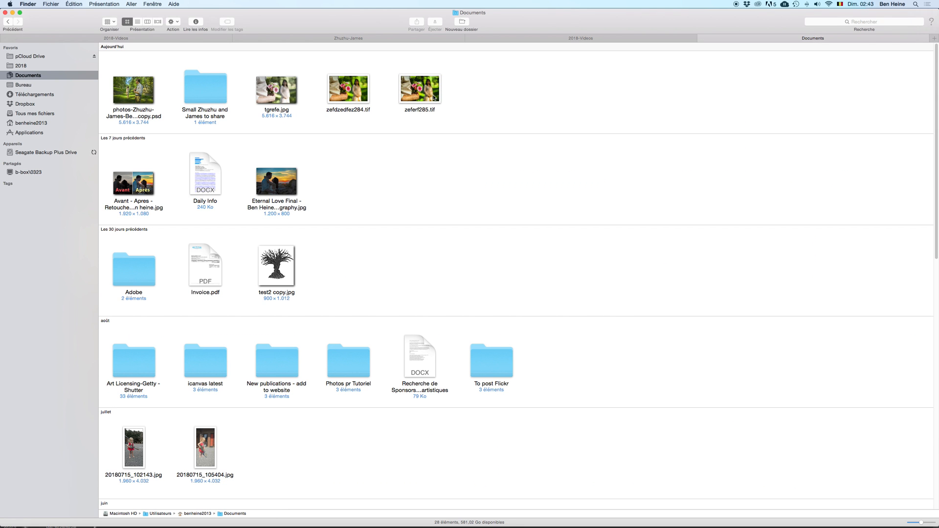
{"action": "left_click", "coordinate": [420, 89]}
{"action": "key", "text": "space"}
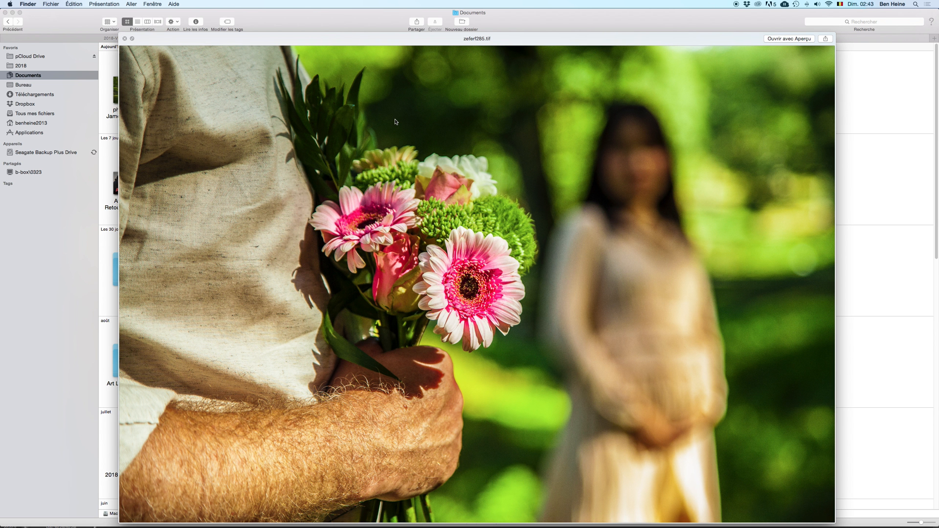
Step: Compare the previews of zefdzedfez284.tif and zeferf285.tif for differences in contrast and detail
{"action": "key", "text": "Left"}
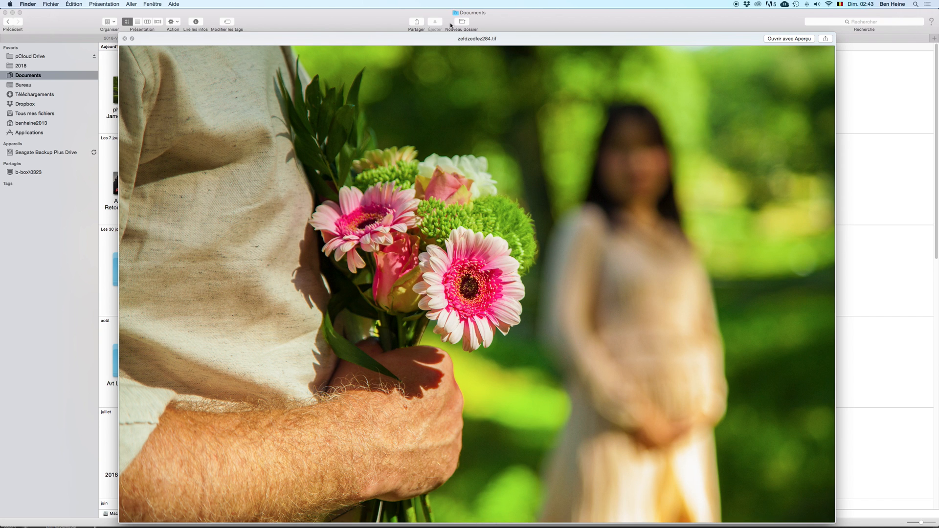
{"action": "key", "text": "Right"}
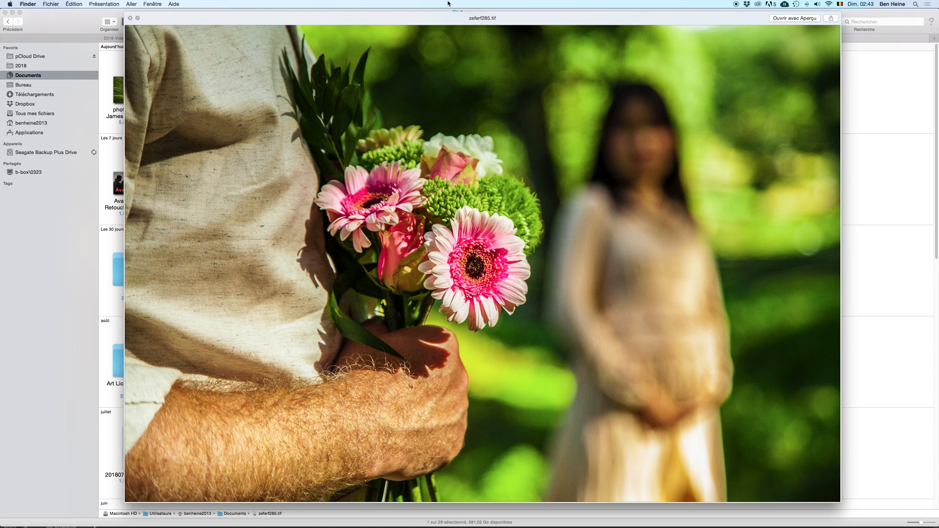
{"action": "key", "text": "Left"}
{"action": "key", "text": "Right"}
{"action": "key", "text": "Left"}
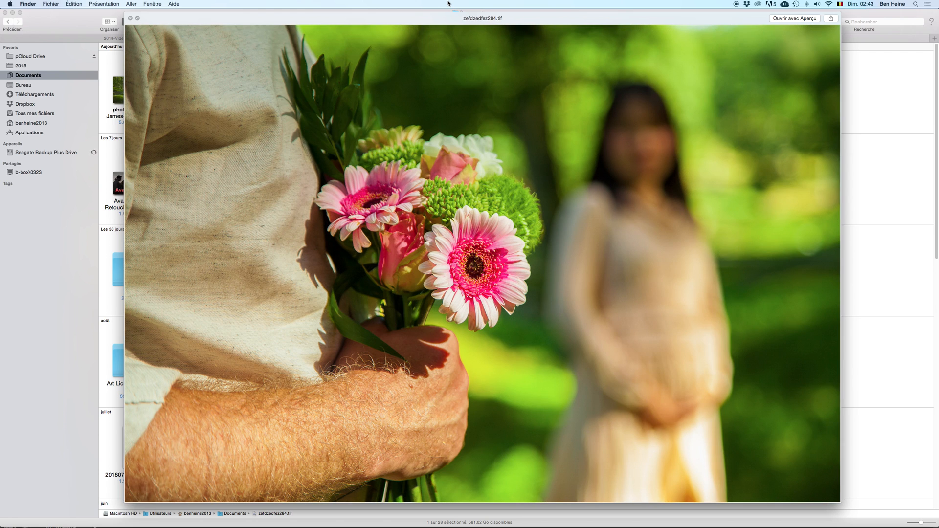
{"action": "key", "text": "space"}
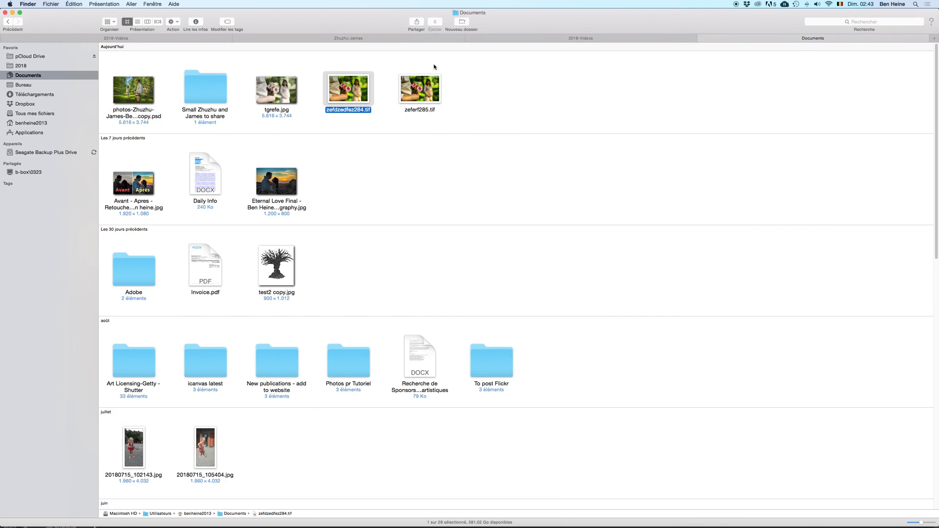
{"action": "key", "text": "space"}
{"action": "key", "text": "space"}
Step: Open zefdzedfez284.tif in Photoshop and paste its whole image as a new layer into the opened 389.CR2 photo
{"action": "left_click_drag", "start_coordinate": [475, 385], "coordinate": [644, 518]}
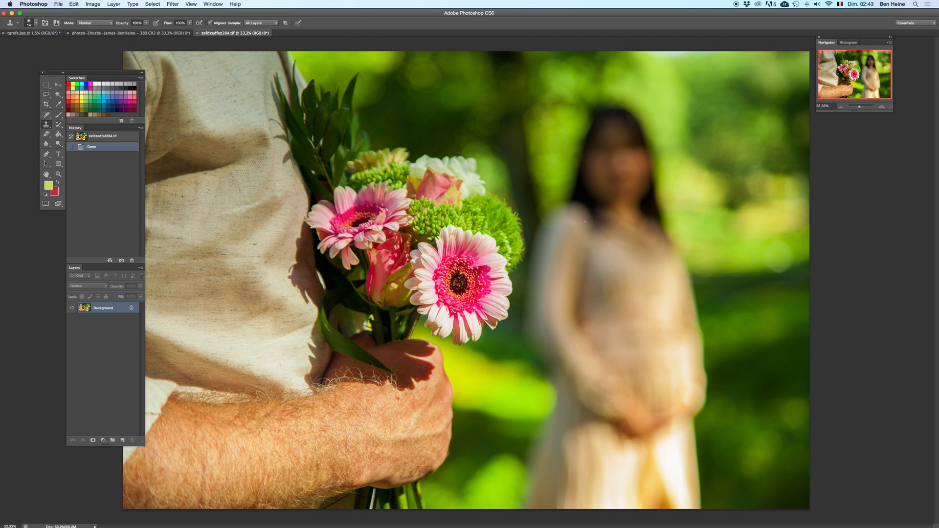
{"action": "key", "text": "super+a"}
{"action": "key", "text": "super+c"}
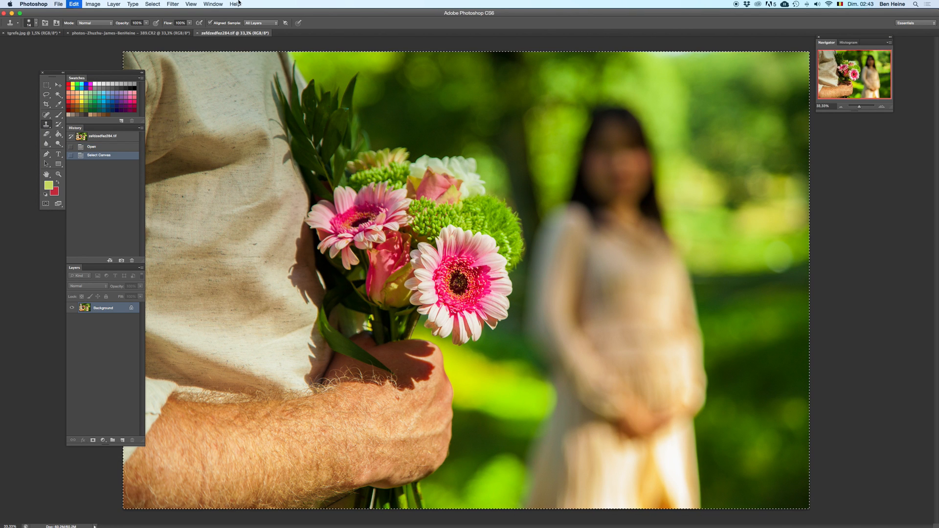
{"action": "left_click", "coordinate": [171, 32]}
{"action": "key", "text": "super+v"}
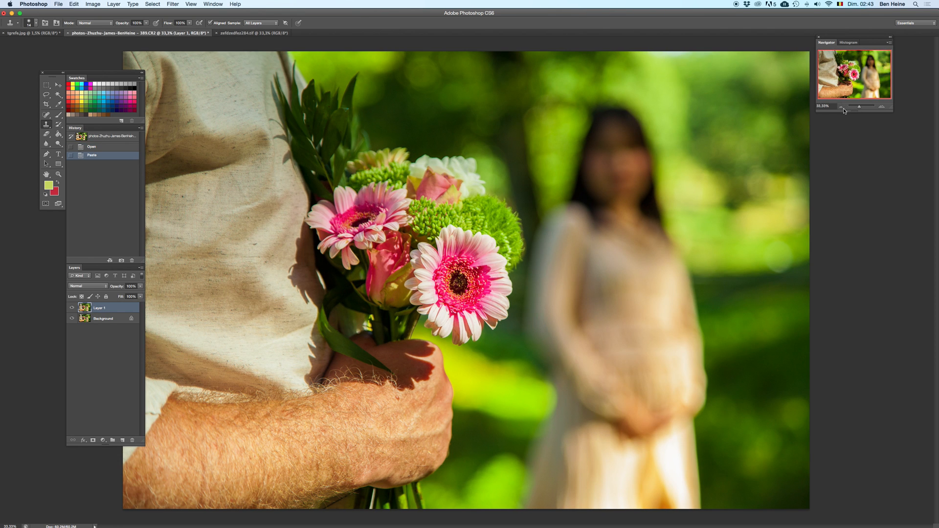
Step: Compare the two versions by deleting the pasted layer and restoring it, with the photo at 25% zoom
{"action": "left_click", "coordinate": [841, 108]}
{"action": "key", "text": "BackSpace"}
{"action": "key", "text": "super+z"}
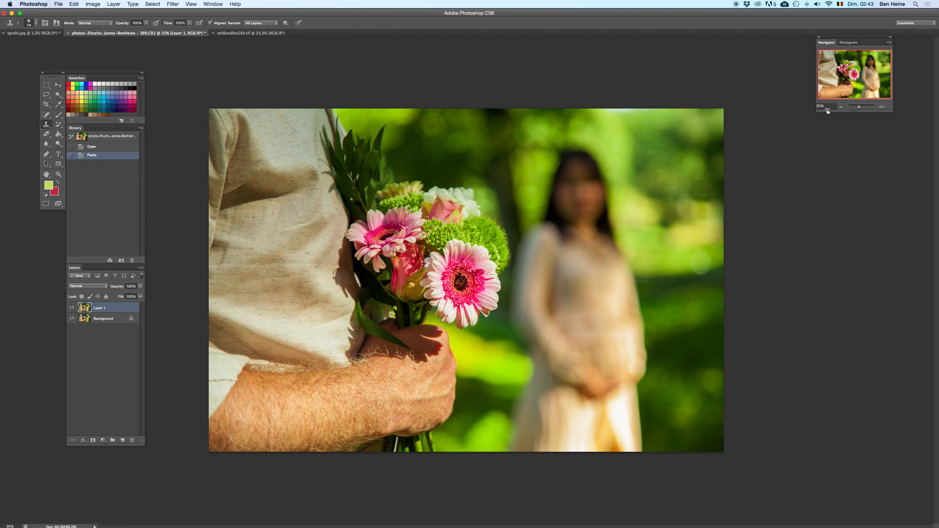
Step: Compare the photo with and without the pasted layer at 8.33% and 16.67% zoom by deleting and restoring Layer 1
{"action": "left_click", "coordinate": [839, 108]}
{"action": "left_click", "coordinate": [839, 108]}
{"action": "left_click", "coordinate": [839, 108]}
{"action": "key", "text": "BackSpace"}
{"action": "key", "text": "super+z"}
{"action": "key", "text": "super+z"}
{"action": "key", "text": "super+z"}
{"action": "key", "text": "super+z"}
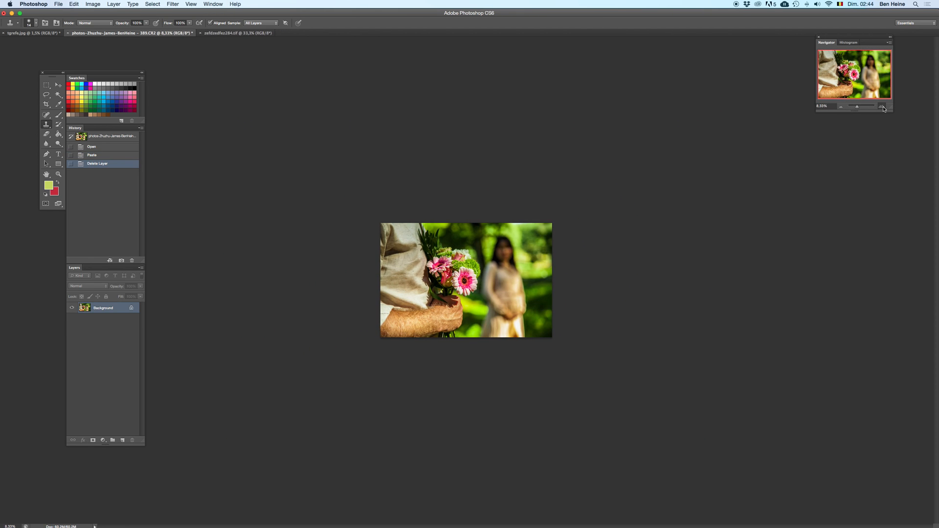
{"action": "left_click", "coordinate": [883, 107]}
{"action": "left_click", "coordinate": [883, 107]}
{"action": "key", "text": "super+z"}
{"action": "key", "text": "super+z"}
{"action": "key", "text": "e"}
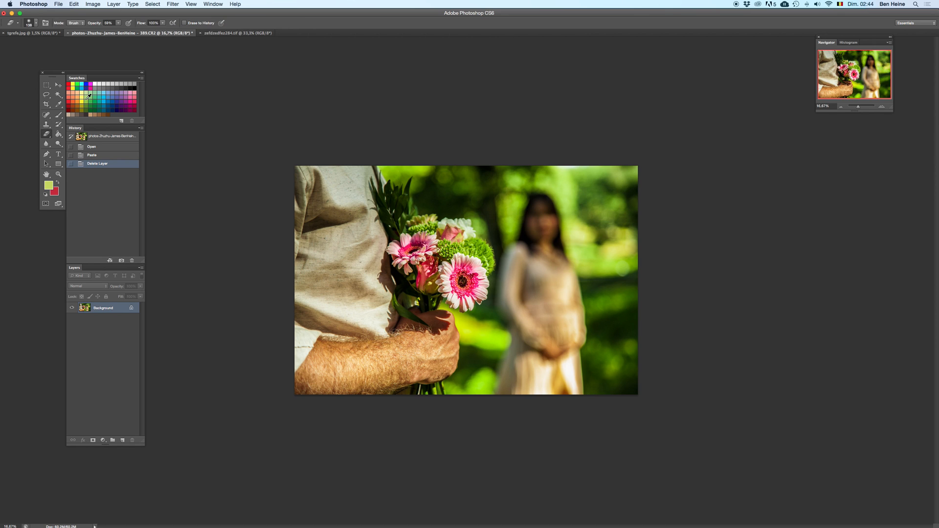
{"action": "key", "text": "super+z"}
{"action": "key", "text": "super+z"}
{"action": "right_click", "coordinate": [538, 242]}
{"action": "left_click_drag", "start_coordinate": [538, 242], "coordinate": [544, 240]}
{"action": "left_click_drag", "start_coordinate": [343, 217], "coordinate": [300, 223]}
{"action": "key", "text": "super+z"}
Step: Restore the pasted Layer 1, copy the whole Background image to a new layer above it, and delete the Background layer
{"action": "left_click", "coordinate": [116, 155]}
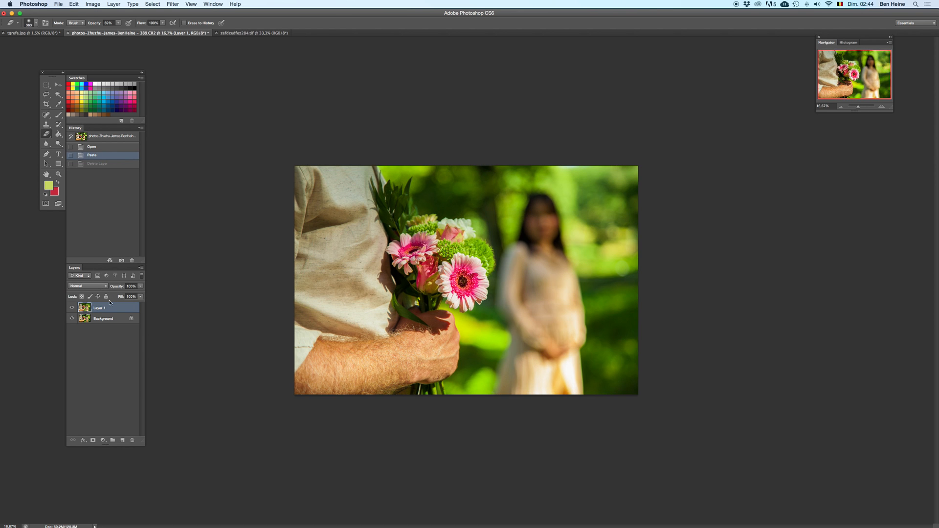
{"action": "key", "text": "super+a"}
{"action": "key", "text": "super+v"}
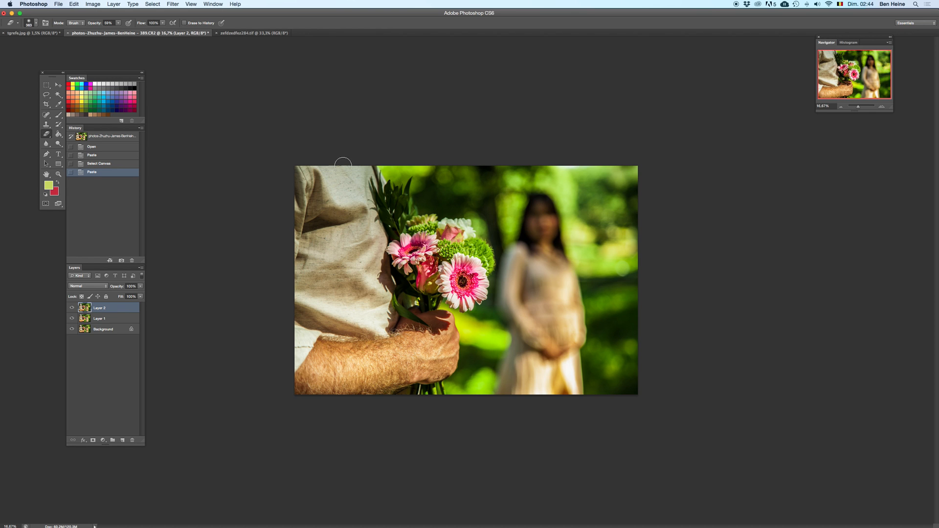
{"action": "left_click", "coordinate": [108, 330]}
{"action": "key", "text": "Delete"}
{"action": "left_click", "coordinate": [125, 311]}
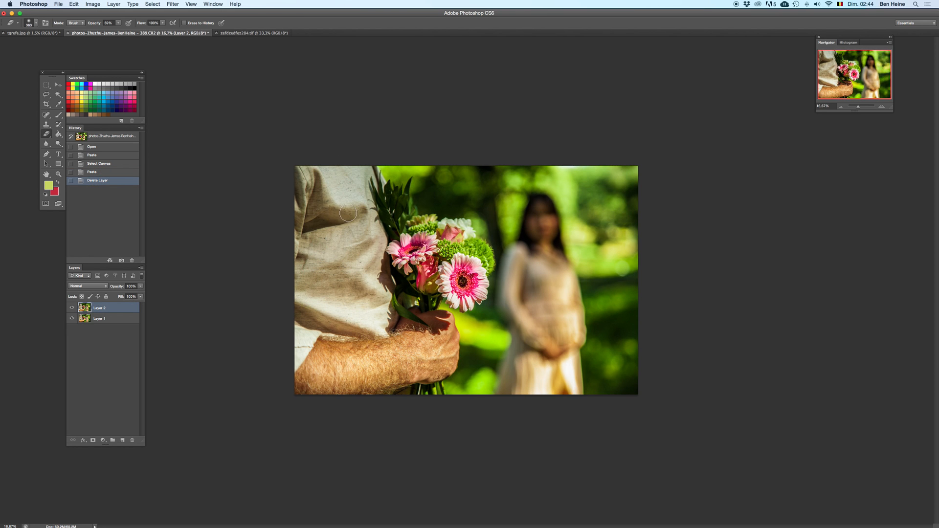
Step: Erase soft strokes from Layer 2 over the shirt, the bouquet leaves and the greenery beside them, toggling undo to compare
{"action": "left_click_drag", "start_coordinate": [348, 213], "coordinate": [322, 208]}
{"action": "key", "text": "super+z"}
{"action": "key", "text": "super+z"}
{"action": "key", "text": "super+z"}
{"action": "key", "text": "super+z"}
{"action": "right_click", "coordinate": [434, 203]}
{"action": "left_click", "coordinate": [398, 233]}
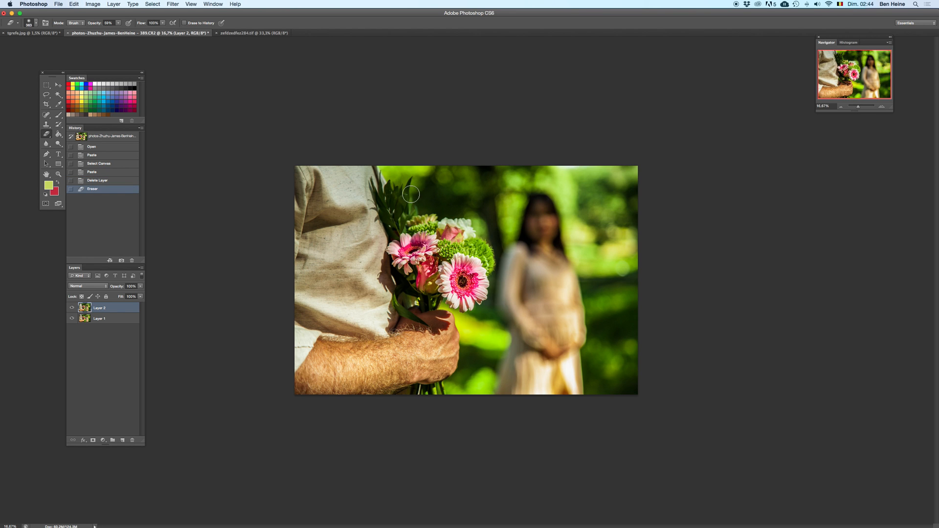
{"action": "key", "text": "super+z"}
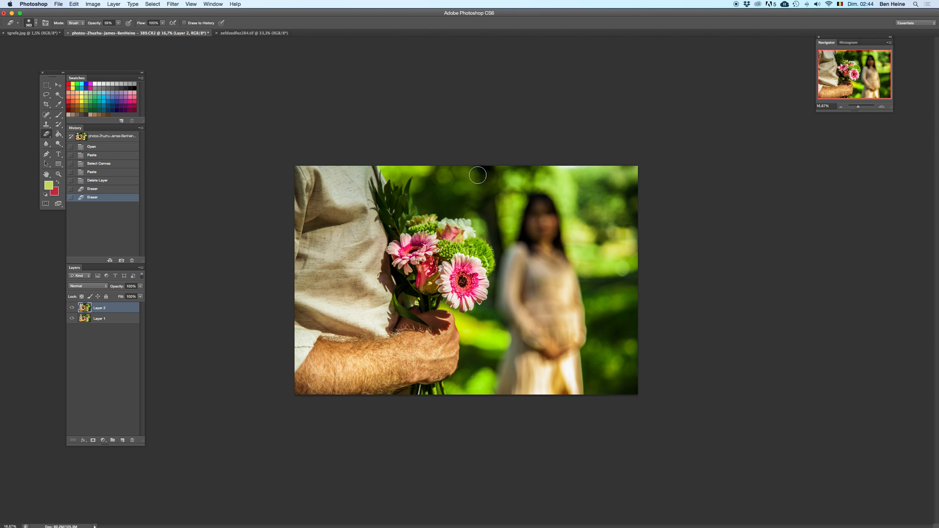
{"action": "mouse_move", "coordinate": [478, 175]}
{"action": "left_mouse_down"}
{"action": "mouse_move", "coordinate": [451, 184]}
{"action": "mouse_move", "coordinate": [441, 200]}
{"action": "left_mouse_up"}
Step: Set the Eraser opacity to 100% with a larger brush and erase Layer 2 over the woman and the blurred greenery
{"action": "left_click", "coordinate": [118, 23]}
{"action": "left_click_drag", "start_coordinate": [120, 28], "coordinate": [140, 33]}
{"action": "right_click", "coordinate": [461, 193]}
{"action": "left_click_drag", "start_coordinate": [536, 211], "coordinate": [540, 210]}
{"action": "mouse_move", "coordinate": [443, 185]}
{"action": "left_mouse_down"}
{"action": "mouse_move", "coordinate": [455, 193]}
{"action": "mouse_move", "coordinate": [524, 171]}
{"action": "mouse_move", "coordinate": [556, 247]}
{"action": "mouse_move", "coordinate": [599, 190]}
{"action": "mouse_move", "coordinate": [590, 298]}
{"action": "mouse_move", "coordinate": [548, 342]}
{"action": "mouse_move", "coordinate": [561, 353]}
{"action": "mouse_move", "coordinate": [653, 287]}
{"action": "mouse_move", "coordinate": [630, 363]}
{"action": "mouse_move", "coordinate": [638, 390]}
{"action": "mouse_move", "coordinate": [619, 430]}
{"action": "left_mouse_up"}
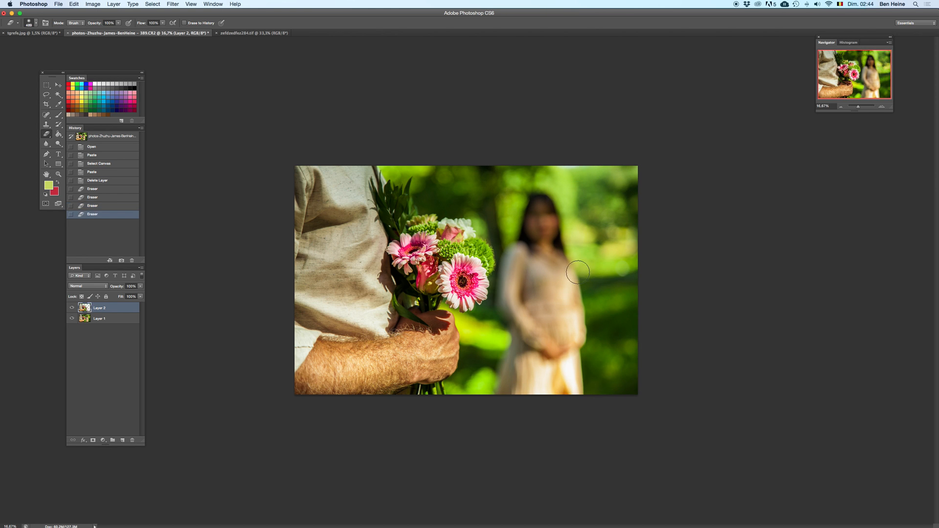
{"action": "key", "text": "super+z"}
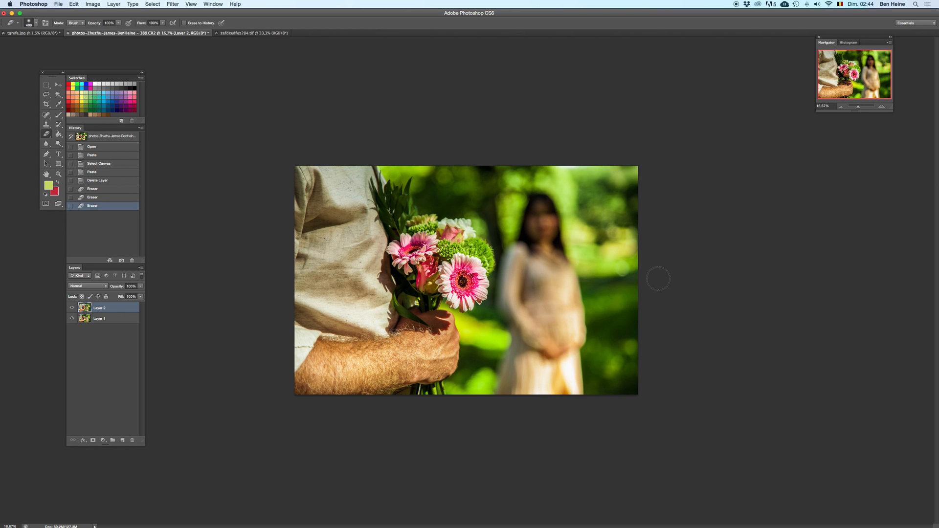
{"action": "left_click", "coordinate": [622, 202]}
Step: Enlarge the soft eraser greatly and clear Layer 2 around the woman, toggling undo to compare the background
{"action": "right_click", "coordinate": [579, 238]}
{"action": "left_click_drag", "start_coordinate": [647, 249], "coordinate": [647, 252]}
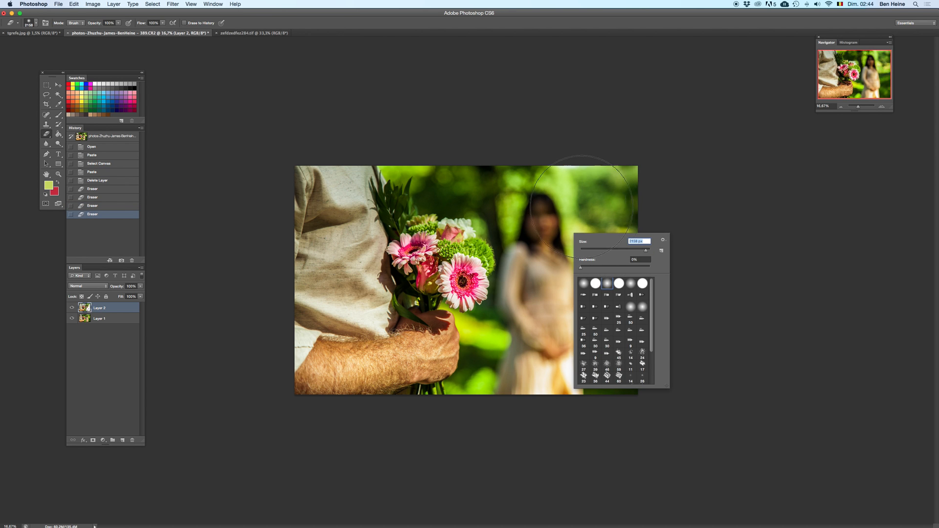
{"action": "left_click", "coordinate": [569, 218]}
{"action": "mouse_move", "coordinate": [559, 257]}
{"action": "left_mouse_down"}
{"action": "mouse_move", "coordinate": [514, 337]}
{"action": "mouse_move", "coordinate": [497, 196]}
{"action": "mouse_move", "coordinate": [594, 181]}
{"action": "mouse_move", "coordinate": [612, 196]}
{"action": "left_mouse_up"}
{"action": "key", "text": "super+z"}
{"action": "key", "text": "super+z"}
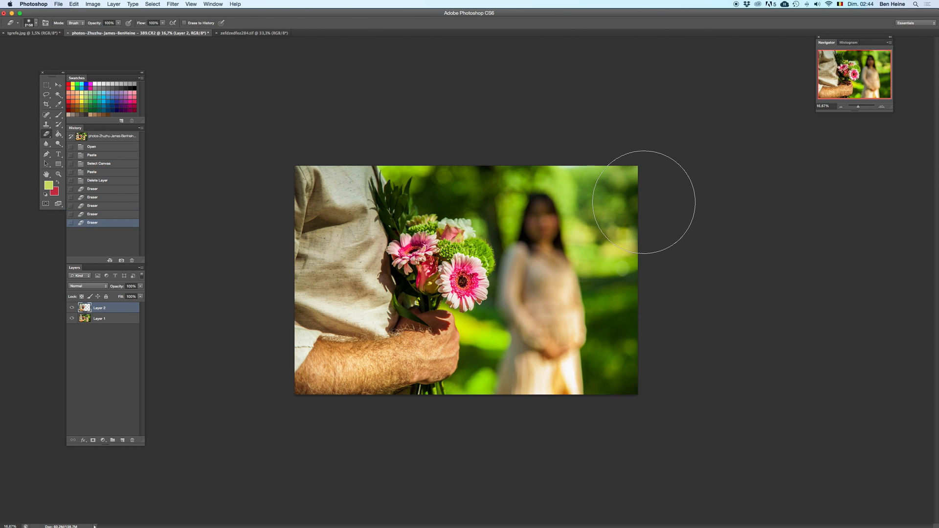
{"action": "key", "text": "super+z"}
{"action": "key", "text": "super+z"}
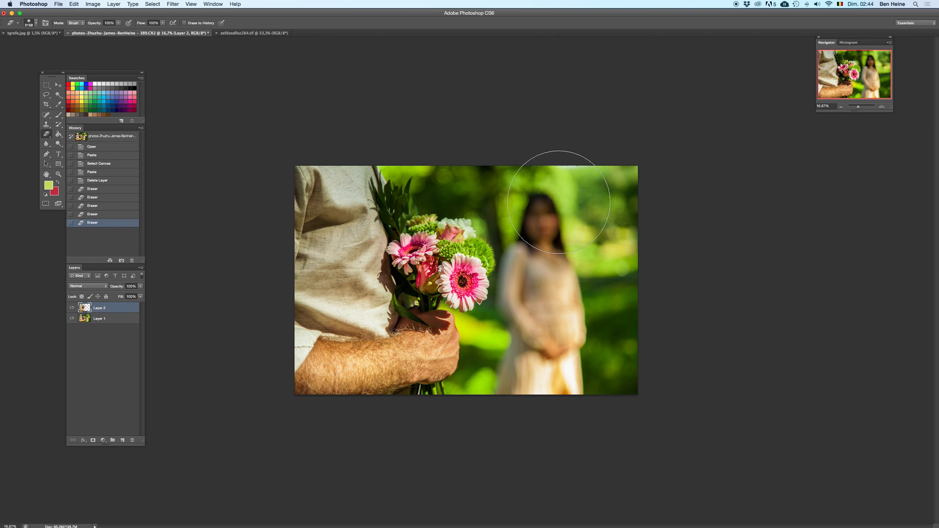
Step: Erase Layer 2 along the photo's lower edge beside the dress and check the blend by deleting and restoring the layer
{"action": "left_click", "coordinate": [499, 407]}
{"action": "key", "text": "BackSpace"}
{"action": "key", "text": "super+z"}
{"action": "key", "text": "super+z"}
{"action": "key", "text": "super+z"}
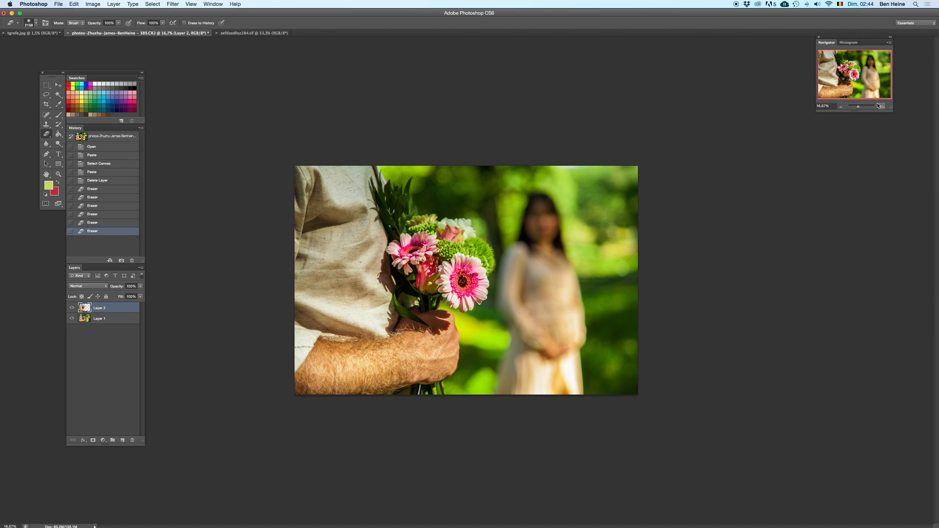
Step: Shrink the eraser and erase a spot of Layer 2 on the bouquet at 25% zoom
{"action": "left_click", "coordinate": [878, 105]}
{"action": "right_click", "coordinate": [504, 292]}
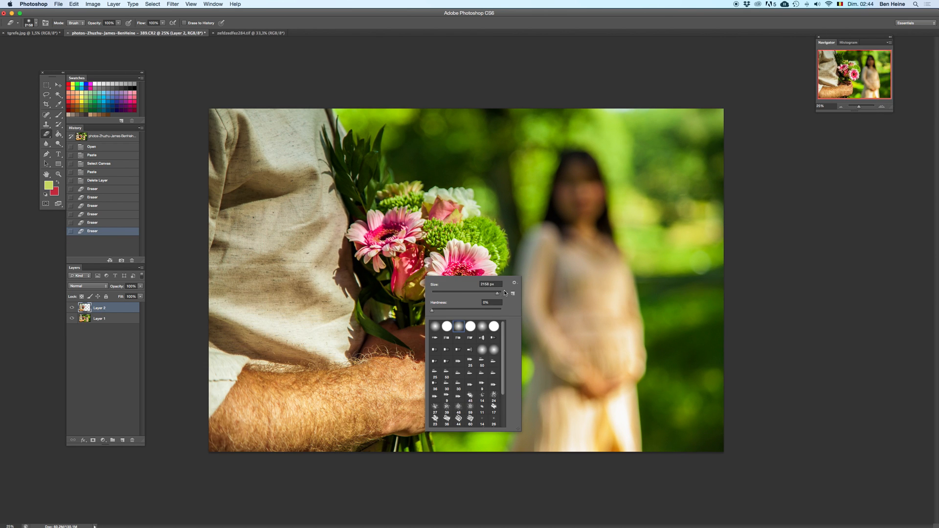
{"action": "left_click_drag", "start_coordinate": [493, 292], "coordinate": [494, 293]}
{"action": "left_click", "coordinate": [392, 289]}
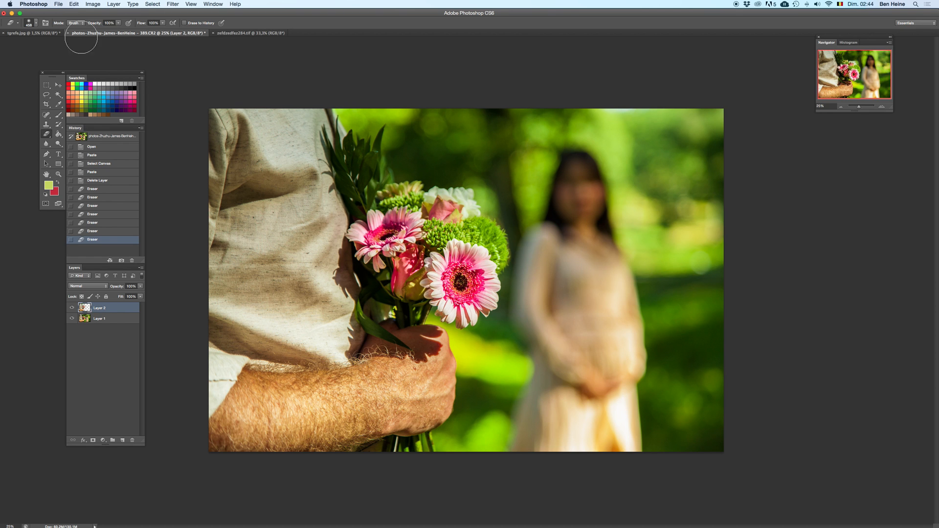
Step: Duplicate Layer 1 in the 389.CR2 photo and paste the whole tgrefe.jpg image as a layer between the original and the copy
{"action": "left_click", "coordinate": [41, 35]}
{"action": "key", "text": "super+a"}
{"action": "key", "text": "super+c"}
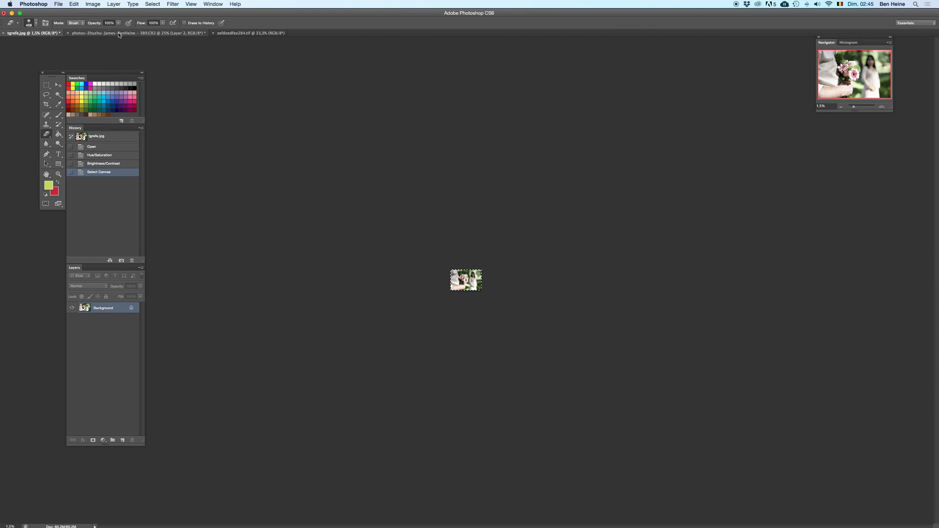
{"action": "left_click", "coordinate": [120, 34]}
{"action": "left_click", "coordinate": [105, 319]}
{"action": "right_click", "coordinate": [105, 320]}
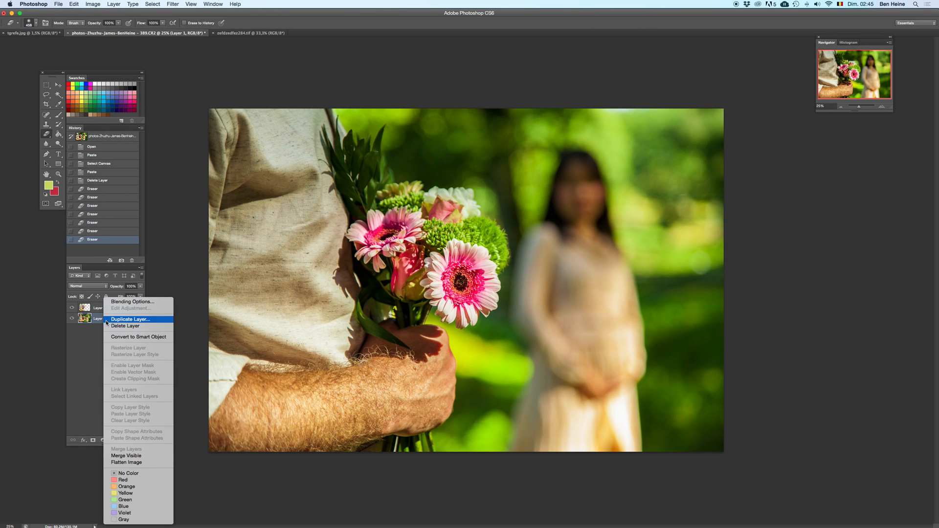
{"action": "left_click", "coordinate": [120, 319]}
{"action": "key", "text": "Return"}
{"action": "key", "text": "super+v"}
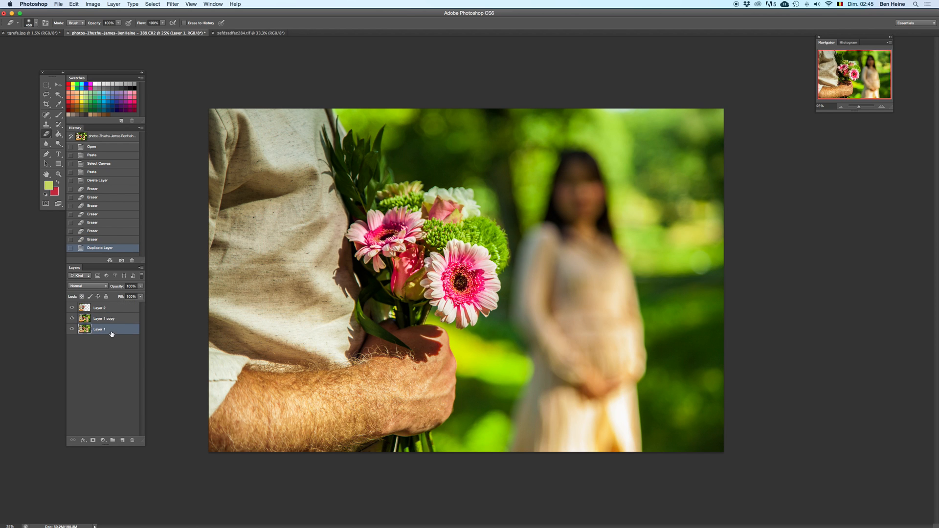
Step: Compare the saturated blend with the pasted tgrefe.jpg version by deleting and restoring Layer 2 and Layer 1 copy at several zoom levels
{"action": "left_click", "coordinate": [110, 319]}
{"action": "left_click", "coordinate": [117, 309], "text": "shift"}
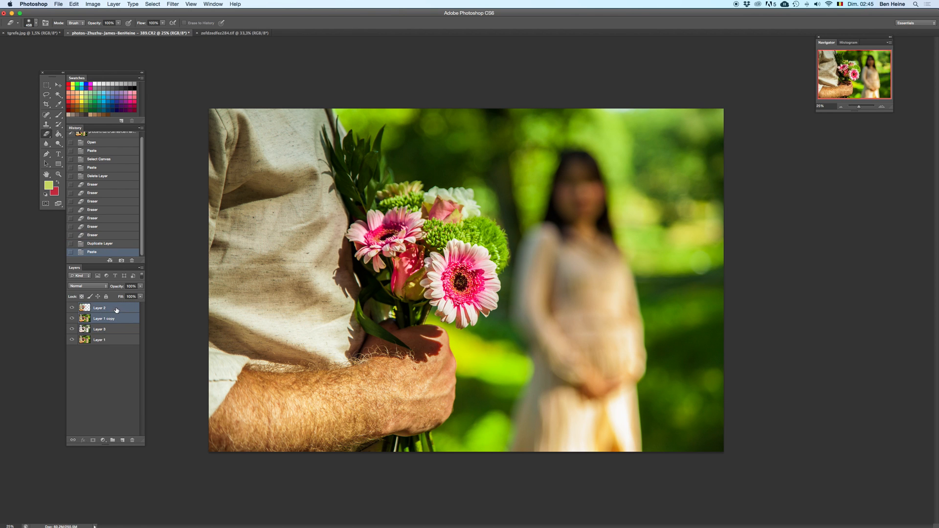
{"action": "left_click", "coordinate": [842, 108]}
{"action": "key", "text": "BackSpace"}
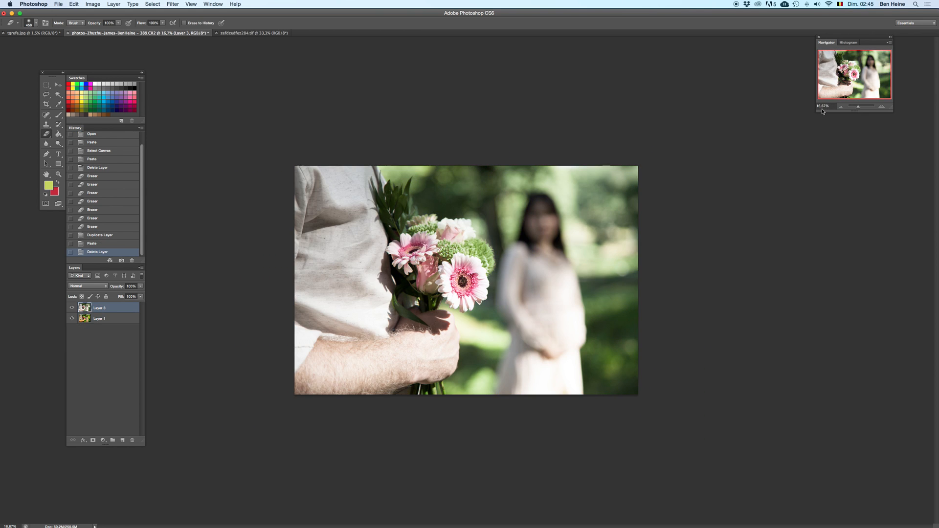
{"action": "key", "text": "super+z"}
{"action": "key", "text": "super+z"}
{"action": "key", "text": "super+z"}
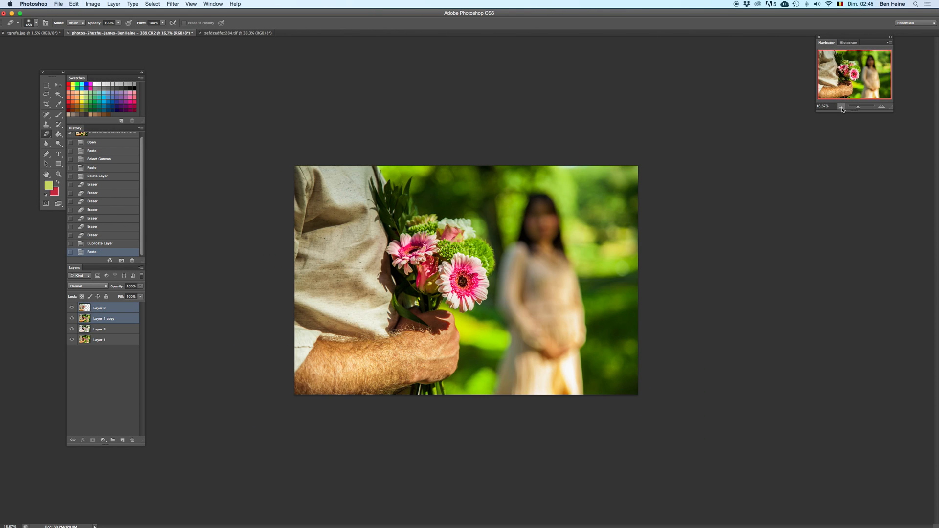
{"action": "left_click", "coordinate": [841, 108]}
{"action": "key", "text": "super+z"}
{"action": "key", "text": "super+z"}
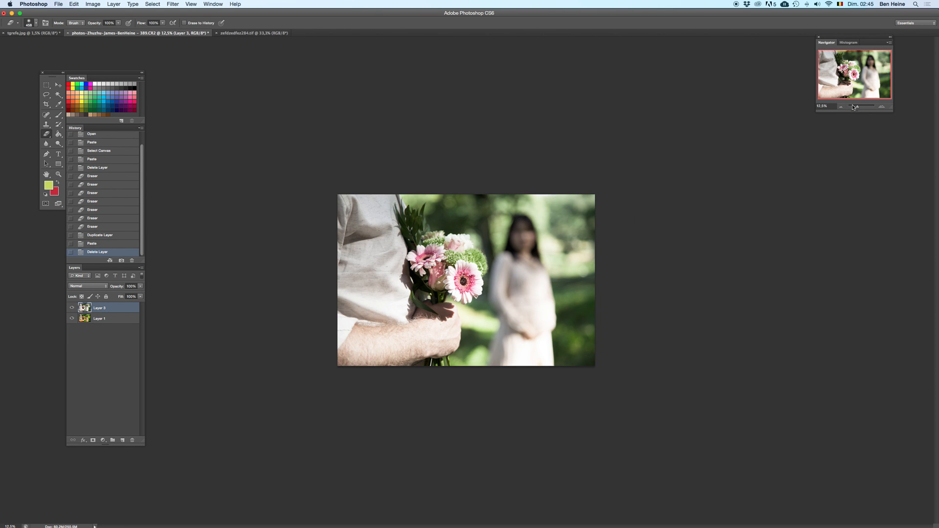
{"action": "key", "text": "super+z"}
{"action": "key", "text": "super+z"}
{"action": "key", "text": "super+z"}
{"action": "key", "text": "super+z"}
{"action": "key", "text": "super+z"}
{"action": "left_click", "coordinate": [883, 107]}
{"action": "key", "text": "super+z"}
{"action": "key", "text": "super+z"}
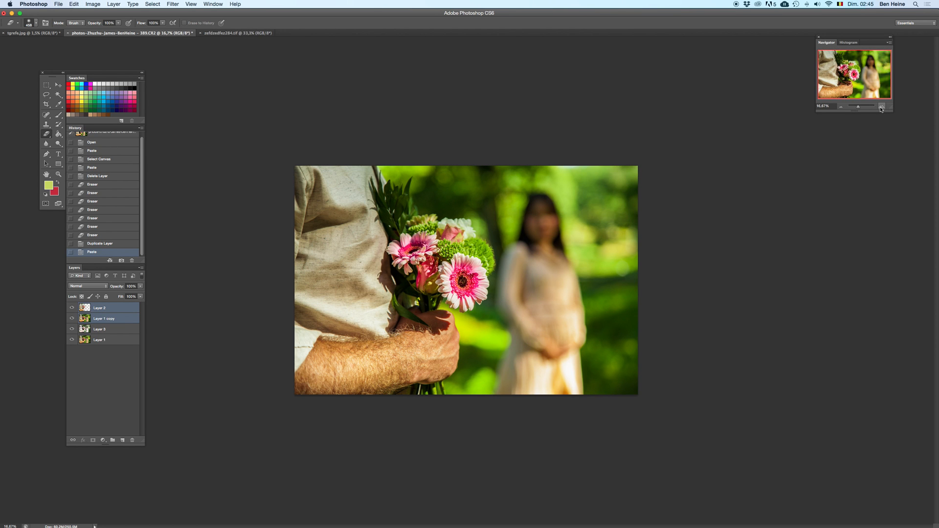
{"action": "key", "text": "super+z"}
{"action": "key", "text": "super+z"}
{"action": "key", "text": "super+z"}
Step: Merge all visible layers and duplicate the merged layer
{"action": "right_click", "coordinate": [116, 320]}
{"action": "left_click", "coordinate": [134, 457]}
{"action": "left_click_drag", "start_coordinate": [125, 310], "coordinate": [122, 441]}
Step: Select a rectangle over the shirt, forearm and near edge of the bouquet, and copy it to a new layer
{"action": "left_click", "coordinate": [47, 85]}
{"action": "left_click_drag", "start_coordinate": [255, 150], "coordinate": [404, 389]}
{"action": "key", "text": "super+c"}
{"action": "key", "text": "super+v"}
Step: Recolour the copied rectangle blue with Hue/Saturation, starting from the Default preset and setting Hue +178 and Saturation +5
{"action": "key", "text": "super+u"}
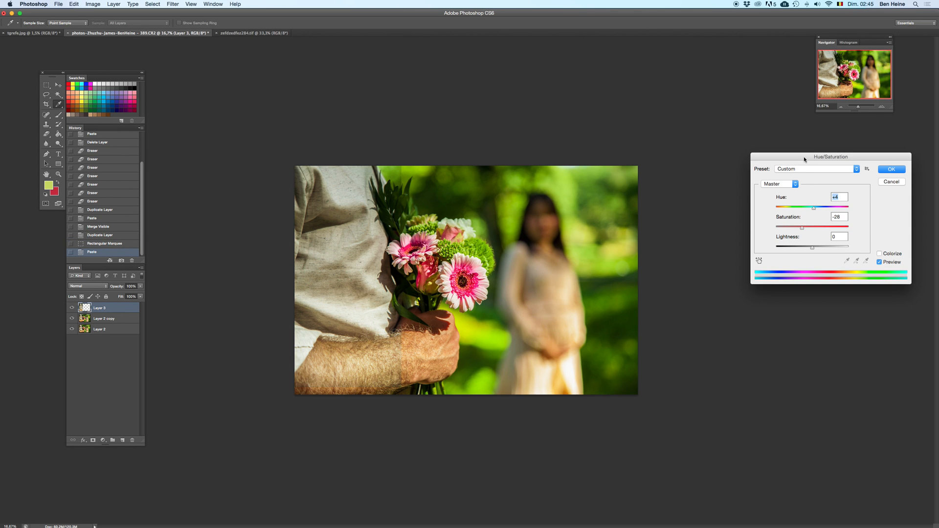
{"action": "left_click", "coordinate": [806, 175]}
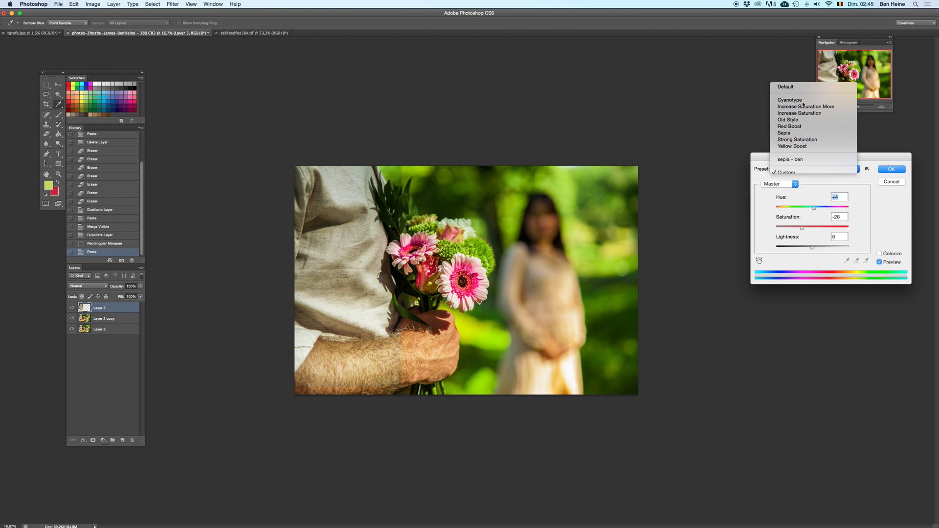
{"action": "left_click", "coordinate": [813, 84]}
{"action": "left_click_drag", "start_coordinate": [809, 209], "coordinate": [849, 213]}
{"action": "left_click_drag", "start_coordinate": [813, 227], "coordinate": [826, 228]}
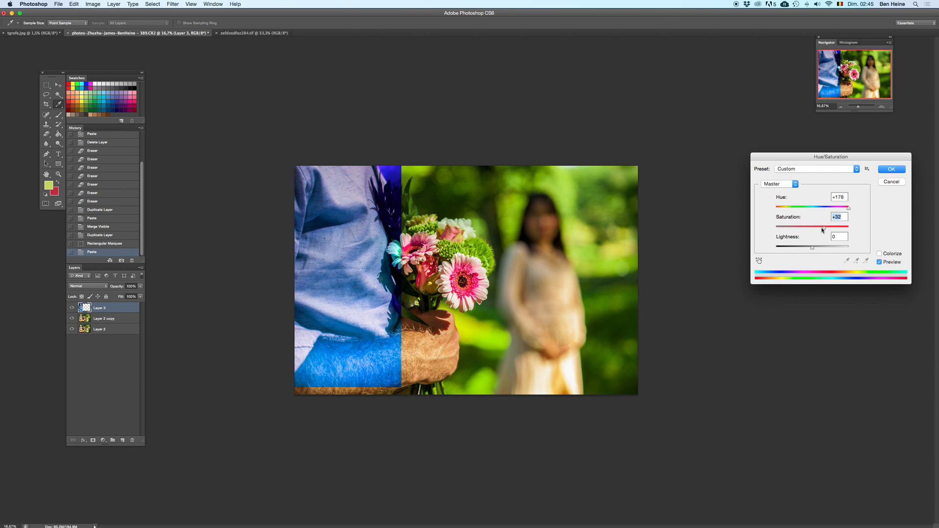
{"action": "left_click_drag", "start_coordinate": [824, 229], "coordinate": [850, 209]}
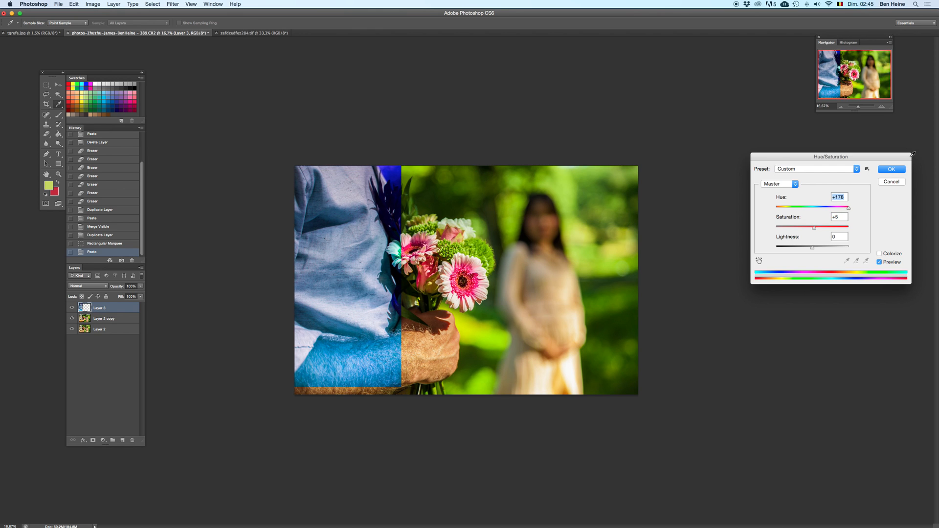
{"action": "left_click", "coordinate": [896, 171]}
Step: Show the photo in full-screen mode and erase the blue tint from the forearm with the Eraser, reducing its size for the edge
{"action": "key", "text": "e"}
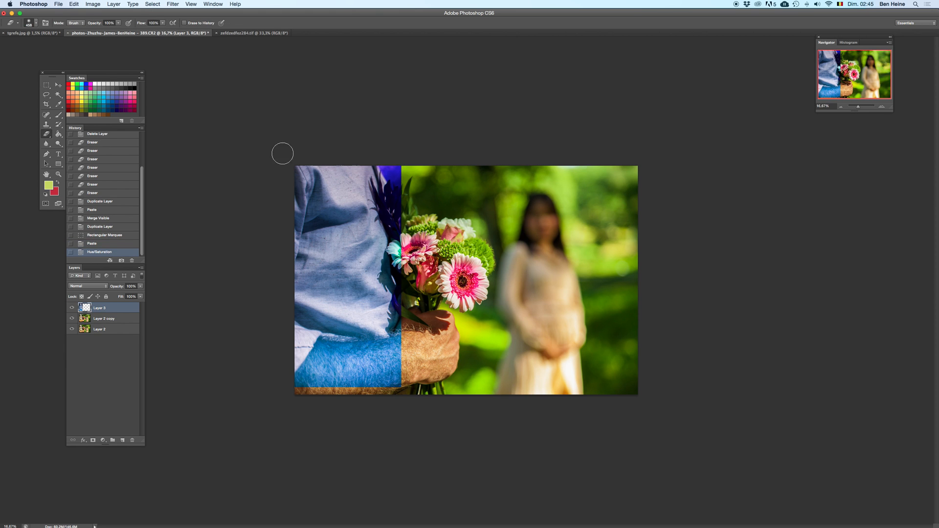
{"action": "left_click", "coordinate": [882, 106]}
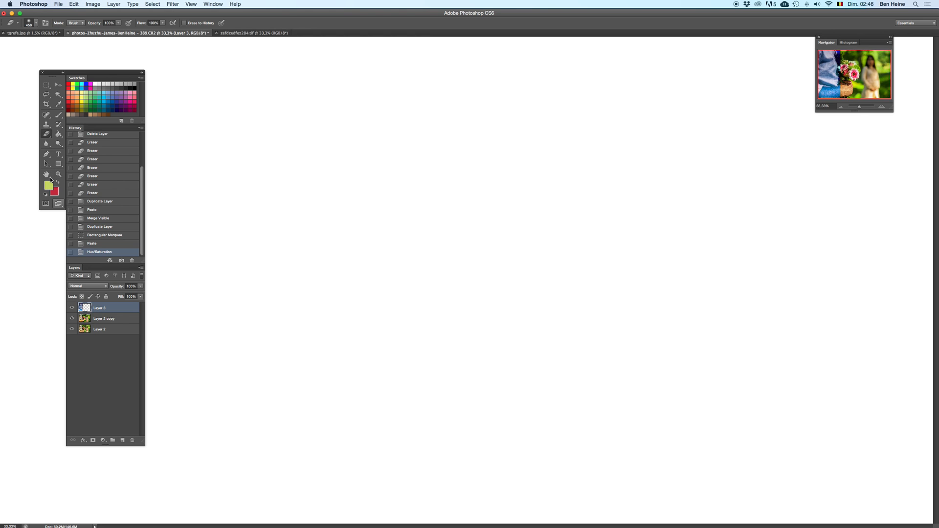
{"action": "key", "text": "f"}
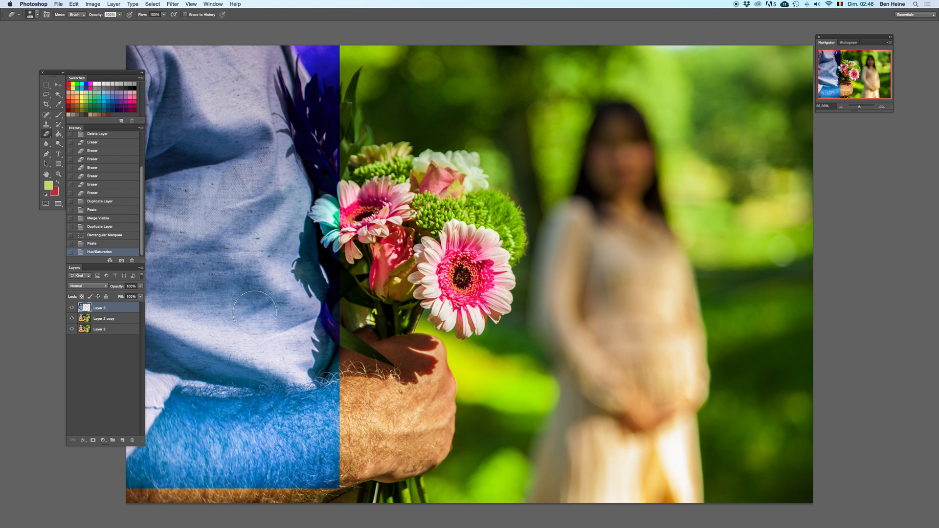
{"action": "mouse_move", "coordinate": [264, 430]}
{"action": "left_mouse_down"}
{"action": "mouse_move", "coordinate": [354, 435]}
{"action": "mouse_move", "coordinate": [287, 469]}
{"action": "mouse_move", "coordinate": [397, 455]}
{"action": "left_mouse_up"}
{"action": "right_click", "coordinate": [439, 350]}
{"action": "left_click", "coordinate": [508, 374]}
{"action": "mouse_move", "coordinate": [387, 399]}
{"action": "left_mouse_down"}
{"action": "mouse_move", "coordinate": [442, 389]}
{"action": "mouse_move", "coordinate": [250, 460]}
{"action": "mouse_move", "coordinate": [341, 467]}
{"action": "mouse_move", "coordinate": [316, 481]}
{"action": "mouse_move", "coordinate": [352, 488]}
{"action": "mouse_move", "coordinate": [427, 454]}
{"action": "left_mouse_up"}
Step: Erase the blue tint beside the wrist and hand with a smaller eraser at 66.67% zoom
{"action": "left_click", "coordinate": [885, 108]}
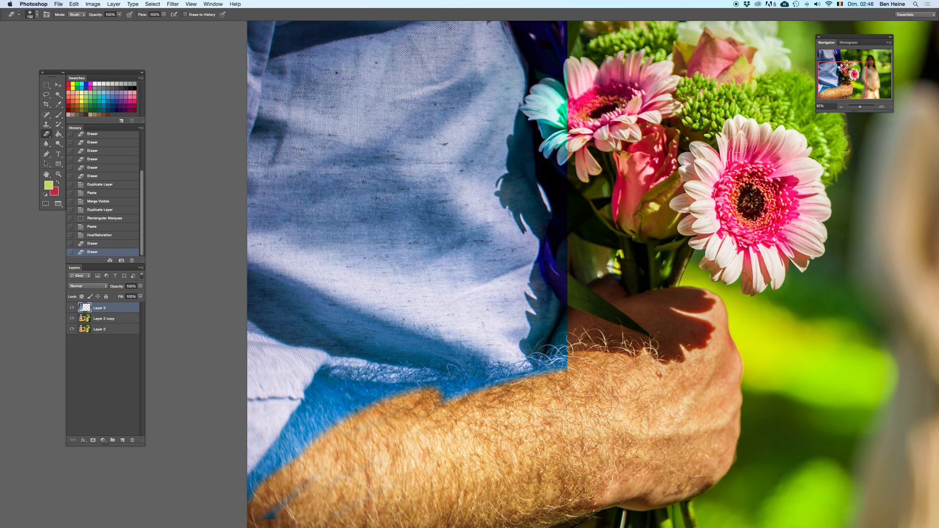
{"action": "left_click", "coordinate": [885, 108]}
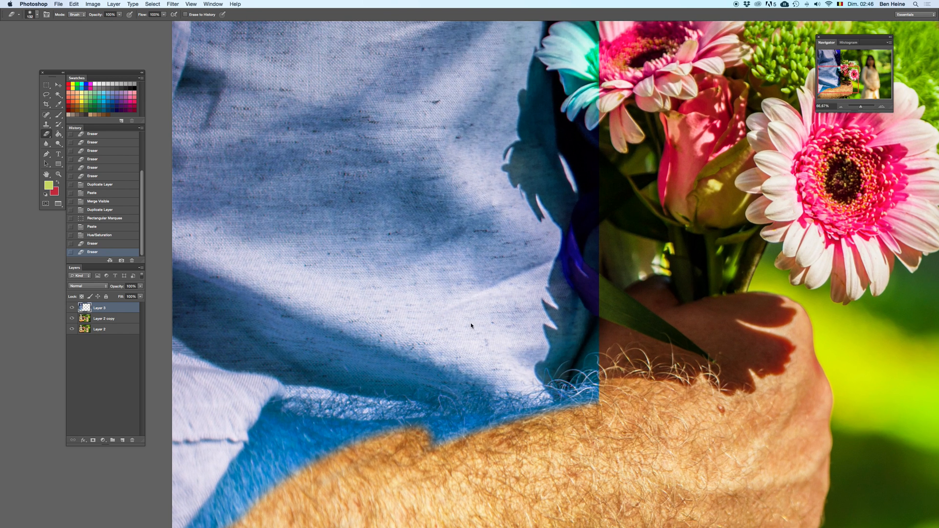
{"action": "right_click", "coordinate": [629, 248]}
{"action": "mouse_move", "coordinate": [690, 250]}
{"action": "left_mouse_down"}
{"action": "mouse_move", "coordinate": [673, 250]}
{"action": "mouse_move", "coordinate": [608, 295]}
{"action": "mouse_move", "coordinate": [626, 248]}
{"action": "left_mouse_up"}
{"action": "left_click_drag", "start_coordinate": [598, 307], "coordinate": [620, 292]}
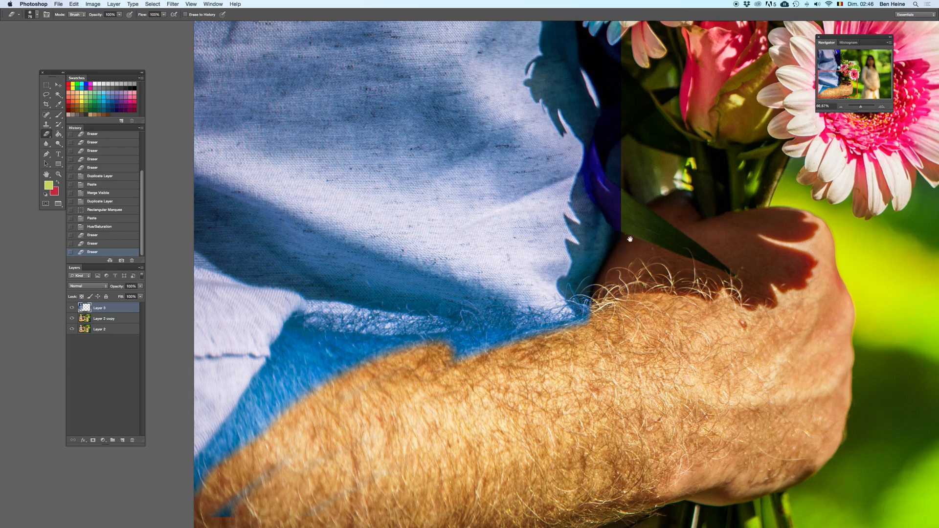
Step: Compare the shirt with and without the blue tint by deleting and restoring the recoloured layer
{"action": "scroll", "coordinate": [601, 245], "scroll_direction": "up", "scroll_amount": 5}
{"action": "key", "text": "BackSpace"}
{"action": "key", "text": "super+z"}
{"action": "key", "text": "super+z"}
{"action": "key", "text": "super+z"}
{"action": "left_click_drag", "start_coordinate": [556, 263], "coordinate": [475, 278]}
{"action": "key", "text": "super+z"}
{"action": "key", "text": "super+z"}
{"action": "left_click_drag", "start_coordinate": [505, 345], "coordinate": [521, 228]}
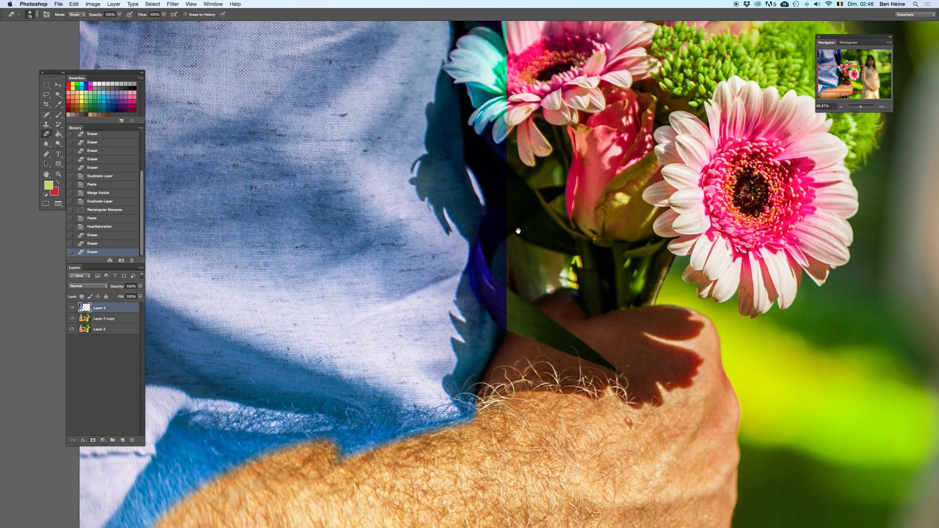
Step: Erase the blue tint from the long leaf above the wrist with a smaller eraser, checking it against the untinted photo
{"action": "mouse_move", "coordinate": [510, 322]}
{"action": "left_mouse_down"}
{"action": "mouse_move", "coordinate": [493, 291]}
{"action": "mouse_move", "coordinate": [497, 256]}
{"action": "left_mouse_up"}
{"action": "right_click", "coordinate": [523, 238]}
{"action": "left_click_drag", "start_coordinate": [568, 259], "coordinate": [563, 252]}
{"action": "left_click_drag", "start_coordinate": [495, 256], "coordinate": [510, 319]}
{"action": "key", "text": "Delete"}
{"action": "key", "text": "super+z"}
Step: Erase the blue tint from the base of the long leaf and the shirt edge beside it, checking against the untinted photo
{"action": "right_click", "coordinate": [516, 273]}
{"action": "left_click_drag", "start_coordinate": [556, 288], "coordinate": [543, 288]}
{"action": "mouse_move", "coordinate": [481, 320]}
{"action": "left_mouse_down"}
{"action": "mouse_move", "coordinate": [495, 270]}
{"action": "mouse_move", "coordinate": [492, 344]}
{"action": "mouse_move", "coordinate": [482, 348]}
{"action": "left_mouse_up"}
{"action": "left_click_drag", "start_coordinate": [476, 324], "coordinate": [485, 347]}
{"action": "key", "text": "Delete"}
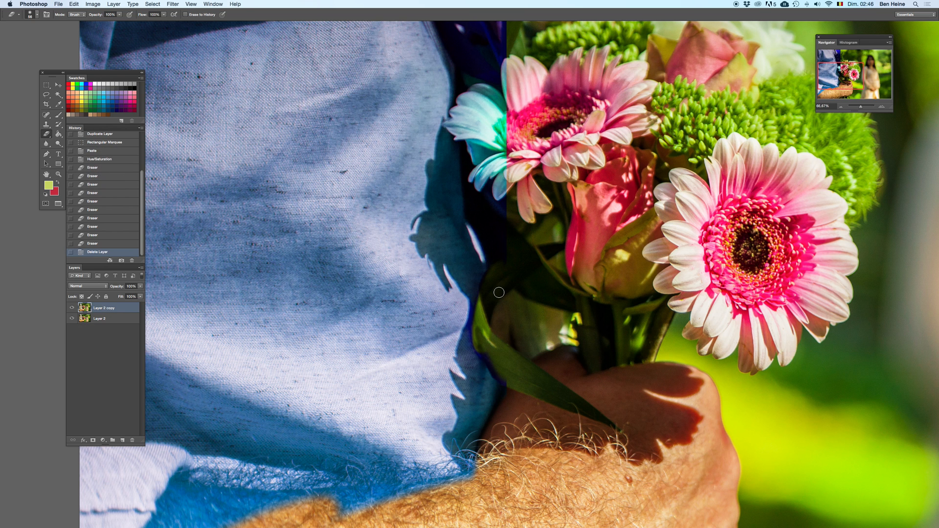
{"action": "key", "text": "super+z"}
{"action": "left_click_drag", "start_coordinate": [481, 299], "coordinate": [488, 340]}
{"action": "left_click_drag", "start_coordinate": [489, 291], "coordinate": [496, 360]}
{"action": "mouse_move", "coordinate": [493, 362]}
{"action": "left_mouse_down"}
{"action": "mouse_move", "coordinate": [481, 345]}
{"action": "mouse_move", "coordinate": [508, 386]}
{"action": "left_mouse_up"}
Step: Erase the blue tint from the bouquet flowers and the green background beside the shirt with a larger eraser
{"action": "left_click_drag", "start_coordinate": [504, 166], "coordinate": [463, 307]}
{"action": "right_click", "coordinate": [453, 266]}
{"action": "left_click", "coordinate": [545, 278]}
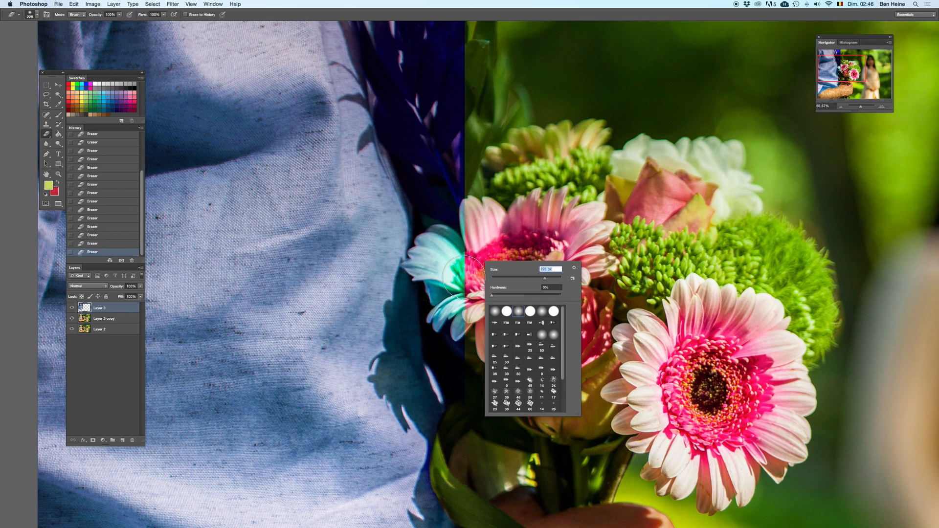
{"action": "key", "text": "Return"}
{"action": "scroll", "coordinate": [467, 259], "scroll_direction": "up", "scroll_amount": 5}
{"action": "mouse_move", "coordinate": [456, 316]}
{"action": "left_mouse_down"}
{"action": "mouse_move", "coordinate": [470, 186]}
{"action": "mouse_move", "coordinate": [464, 386]}
{"action": "mouse_move", "coordinate": [422, 235]}
{"action": "left_mouse_up"}
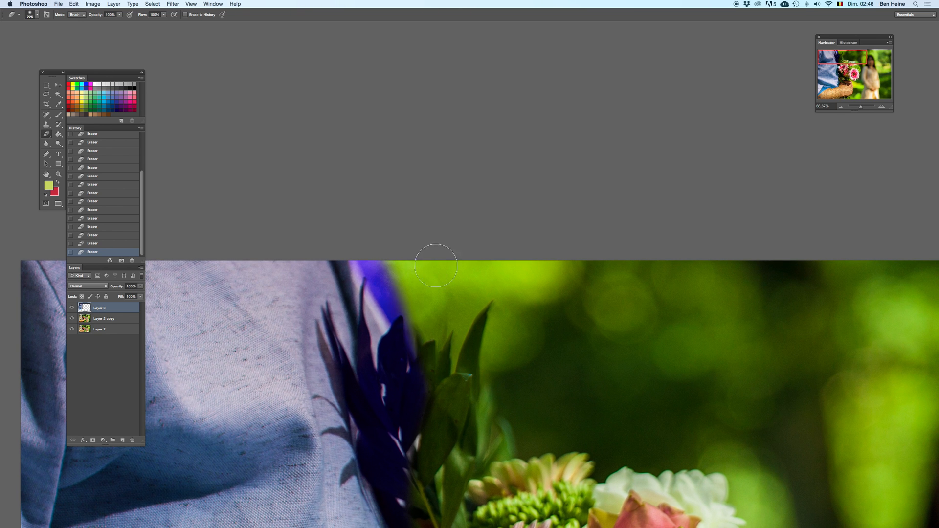
Step: Erase the tint along the sleeve edge at the photo's upper border with a smaller eraser, checking against the untinted layer
{"action": "right_click", "coordinate": [445, 331]}
{"action": "left_click", "coordinate": [489, 348]}
{"action": "mouse_move", "coordinate": [395, 272]}
{"action": "left_mouse_down"}
{"action": "mouse_move", "coordinate": [407, 336]}
{"action": "mouse_move", "coordinate": [378, 271]}
{"action": "mouse_move", "coordinate": [402, 293]}
{"action": "mouse_move", "coordinate": [432, 372]}
{"action": "mouse_move", "coordinate": [366, 234]}
{"action": "left_mouse_up"}
{"action": "left_click_drag", "start_coordinate": [366, 234], "coordinate": [416, 325]}
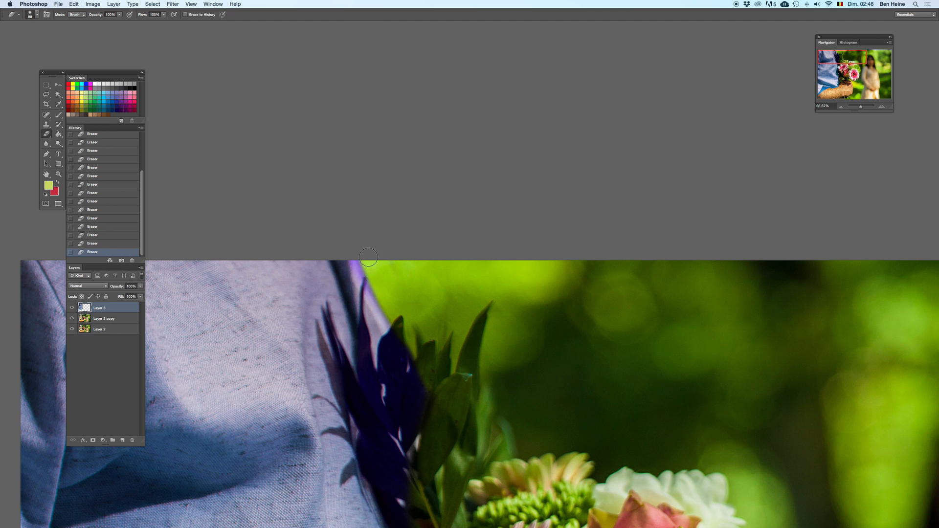
{"action": "key", "text": "BackSpace"}
{"action": "key", "text": "super+z"}
Step: Erase the blue tint from the upper bouquet leaves next to the shirt, toggling the strokes to check them
{"action": "left_click_drag", "start_coordinate": [391, 316], "coordinate": [420, 226]}
{"action": "left_click_drag", "start_coordinate": [397, 191], "coordinate": [394, 306]}
{"action": "key", "text": "super+z"}
{"action": "key", "text": "super+z"}
{"action": "key", "text": "super+z"}
{"action": "left_click_drag", "start_coordinate": [396, 189], "coordinate": [393, 317]}
{"action": "mouse_move", "coordinate": [391, 237]}
{"action": "left_mouse_down"}
{"action": "mouse_move", "coordinate": [407, 342]}
{"action": "mouse_move", "coordinate": [395, 263]}
{"action": "mouse_move", "coordinate": [403, 327]}
{"action": "mouse_move", "coordinate": [426, 244]}
{"action": "mouse_move", "coordinate": [417, 254]}
{"action": "mouse_move", "coordinate": [419, 288]}
{"action": "mouse_move", "coordinate": [432, 282]}
{"action": "mouse_move", "coordinate": [425, 332]}
{"action": "mouse_move", "coordinate": [445, 322]}
{"action": "mouse_move", "coordinate": [474, 360]}
{"action": "left_mouse_up"}
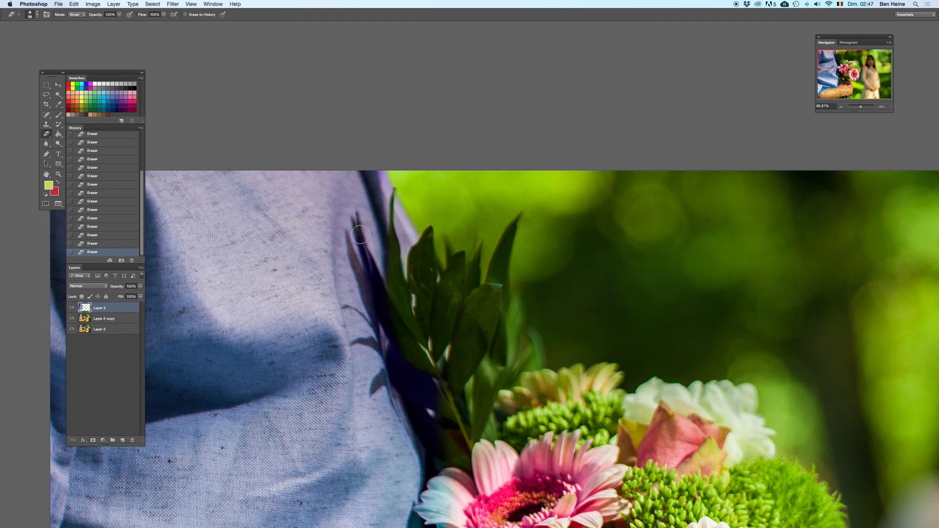
Step: Compare with the untinted shirt, and erase the remaining tint from the dark leaves and stems along the shirt edge
{"action": "key", "text": "BackSpace"}
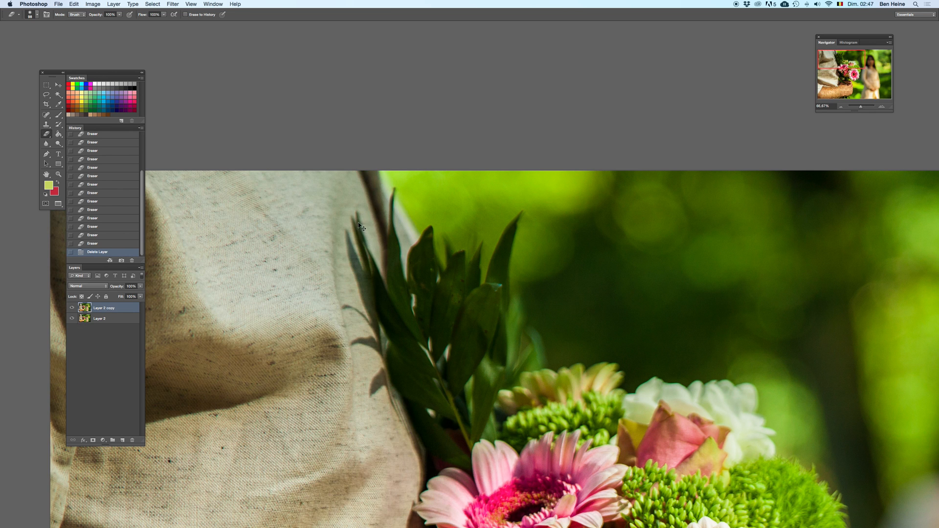
{"action": "key", "text": "super+z"}
{"action": "key", "text": "super+z"}
{"action": "left_click", "coordinate": [97, 245]}
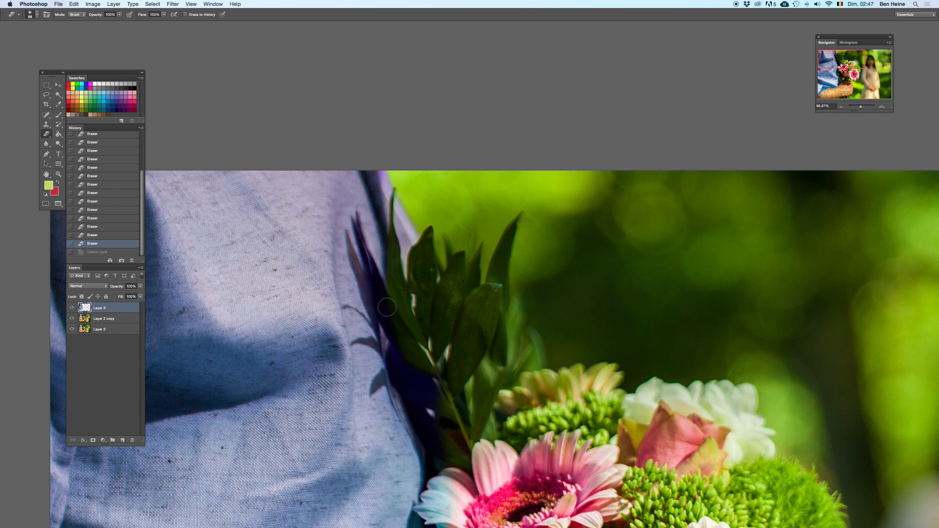
{"action": "left_click_drag", "start_coordinate": [388, 320], "coordinate": [408, 342]}
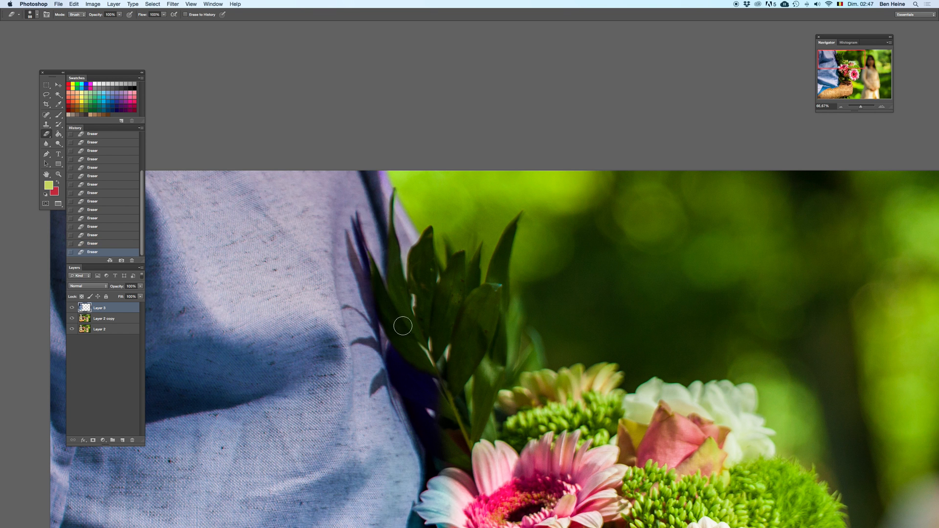
{"action": "left_click_drag", "start_coordinate": [387, 339], "coordinate": [371, 207]}
{"action": "mouse_move", "coordinate": [379, 218]}
{"action": "left_mouse_down"}
{"action": "mouse_move", "coordinate": [390, 247]}
{"action": "mouse_move", "coordinate": [432, 252]}
{"action": "left_mouse_up"}
{"action": "left_click_drag", "start_coordinate": [412, 284], "coordinate": [420, 315]}
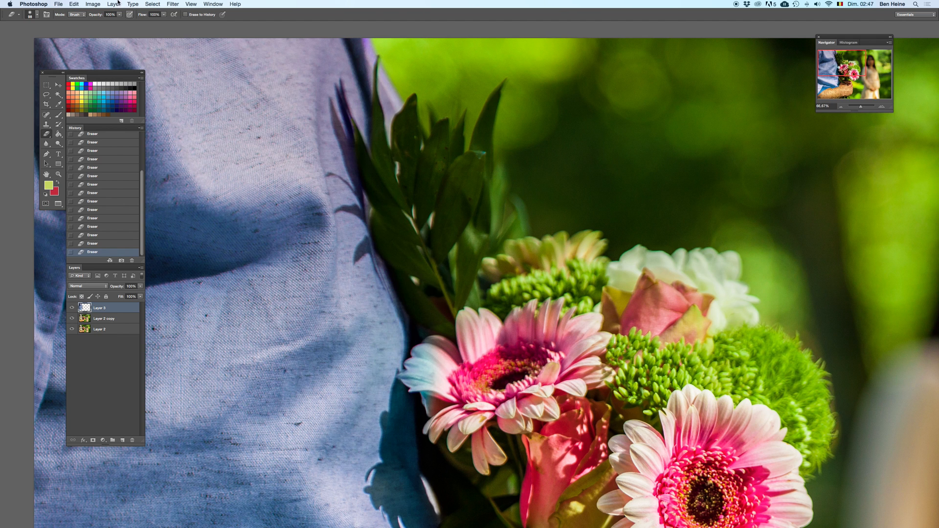
Step: Fade the tint on the leaf tips overlapping the shirt with a smaller eraser at 37% opacity
{"action": "left_click", "coordinate": [120, 15]}
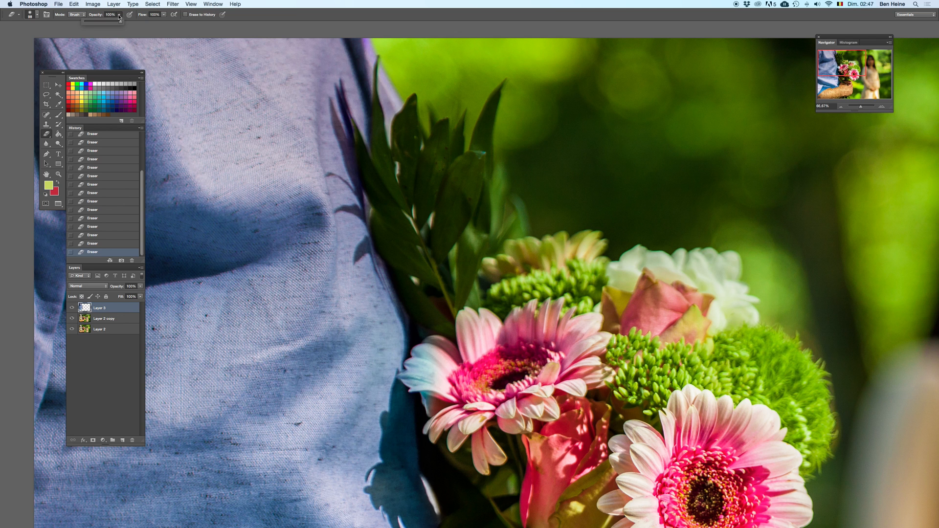
{"action": "right_click", "coordinate": [421, 124]}
{"action": "left_click", "coordinate": [443, 145]}
{"action": "left_click", "coordinate": [350, 97]}
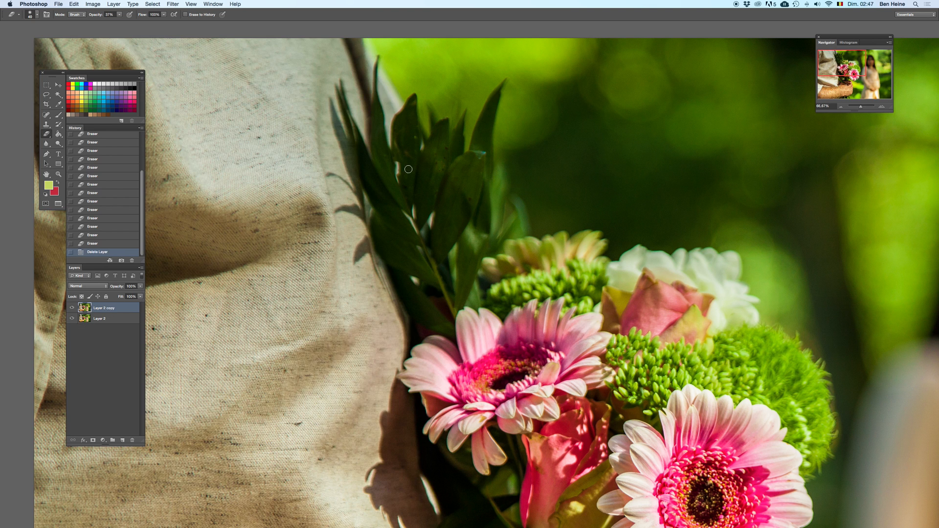
{"action": "right_click", "coordinate": [421, 158]}
{"action": "left_click", "coordinate": [341, 104]}
Step: Erase the tint beside the pink daisy and restore the eraser opacity to 100%
{"action": "mouse_move", "coordinate": [426, 345]}
{"action": "left_mouse_down"}
{"action": "mouse_move", "coordinate": [415, 162]}
{"action": "mouse_move", "coordinate": [414, 170]}
{"action": "left_mouse_up"}
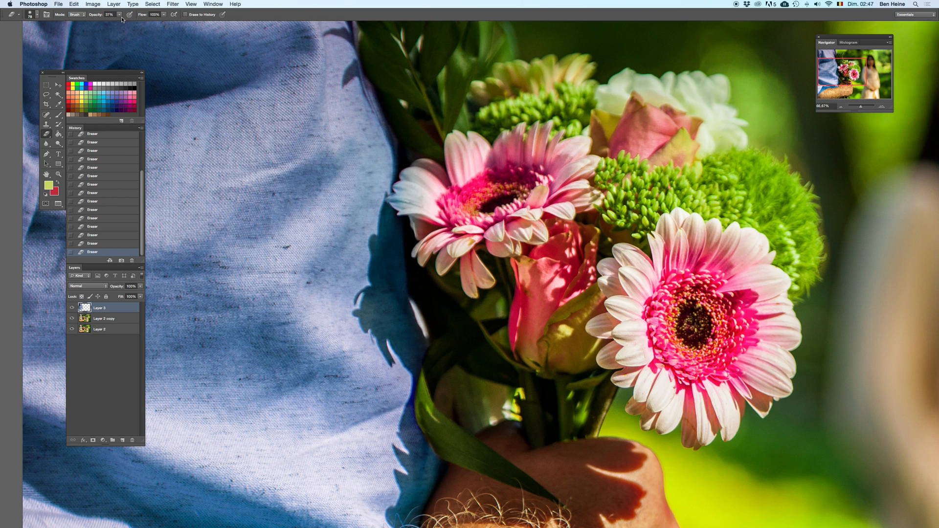
{"action": "left_click", "coordinate": [120, 14]}
{"action": "left_click", "coordinate": [397, 190]}
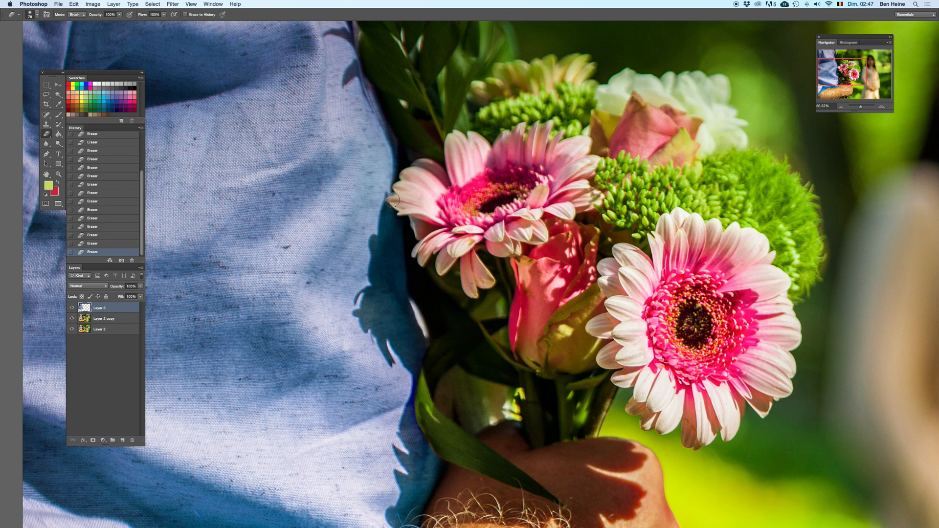
{"action": "left_click_drag", "start_coordinate": [419, 220], "coordinate": [425, 119]}
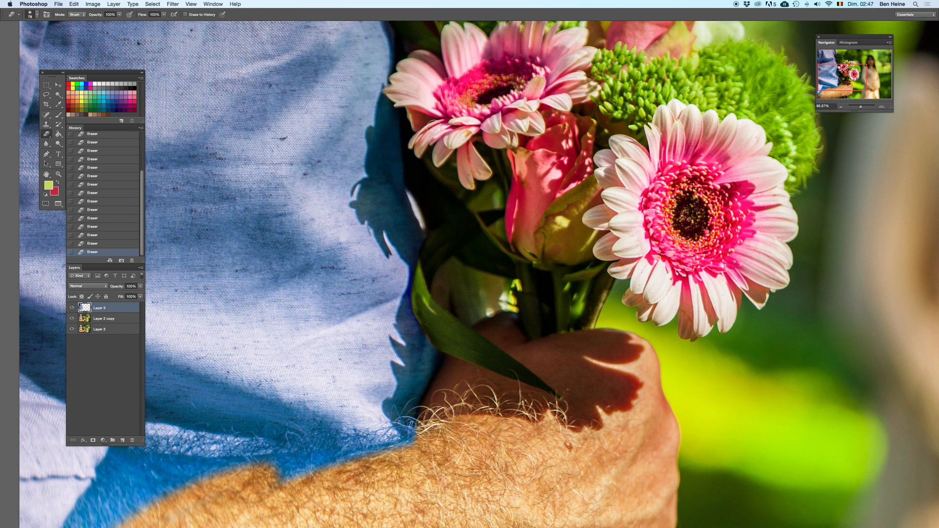
Step: Resize the eraser and erase the blue tint from the forearm near the elbow and below the sleeve hem
{"action": "right_click", "coordinate": [434, 127]}
{"action": "double_click", "coordinate": [478, 180]}
{"action": "scroll", "coordinate": [451, 316], "scroll_direction": "down", "scroll_amount": 5}
{"action": "scroll", "coordinate": [451, 317], "scroll_direction": "left", "scroll_amount": 4}
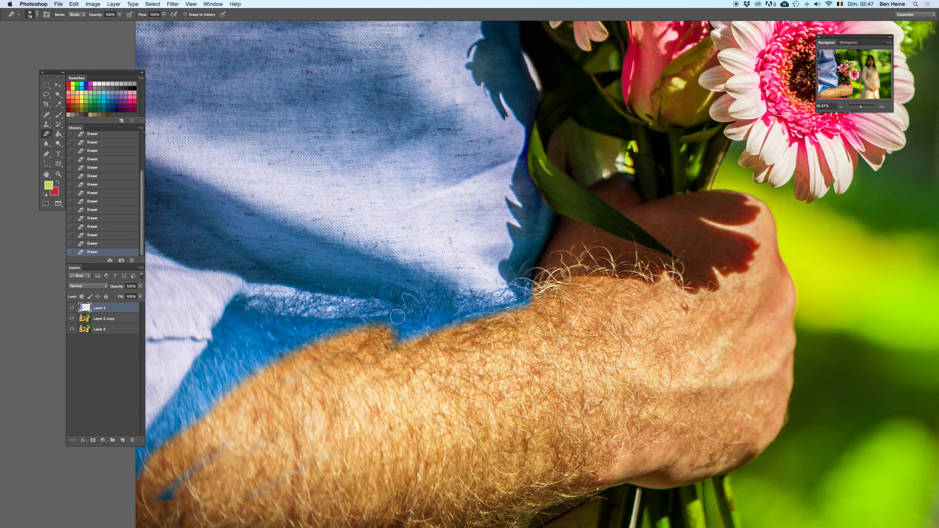
{"action": "scroll", "coordinate": [321, 328], "scroll_direction": "down", "scroll_amount": 3}
{"action": "scroll", "coordinate": [321, 328], "scroll_direction": "left", "scroll_amount": 6}
{"action": "left_click_drag", "start_coordinate": [386, 290], "coordinate": [301, 407]}
{"action": "key", "text": "super+z"}
{"action": "mouse_move", "coordinate": [338, 374]}
{"action": "left_mouse_down"}
{"action": "mouse_move", "coordinate": [308, 401]}
{"action": "mouse_move", "coordinate": [404, 323]}
{"action": "mouse_move", "coordinate": [325, 449]}
{"action": "left_mouse_up"}
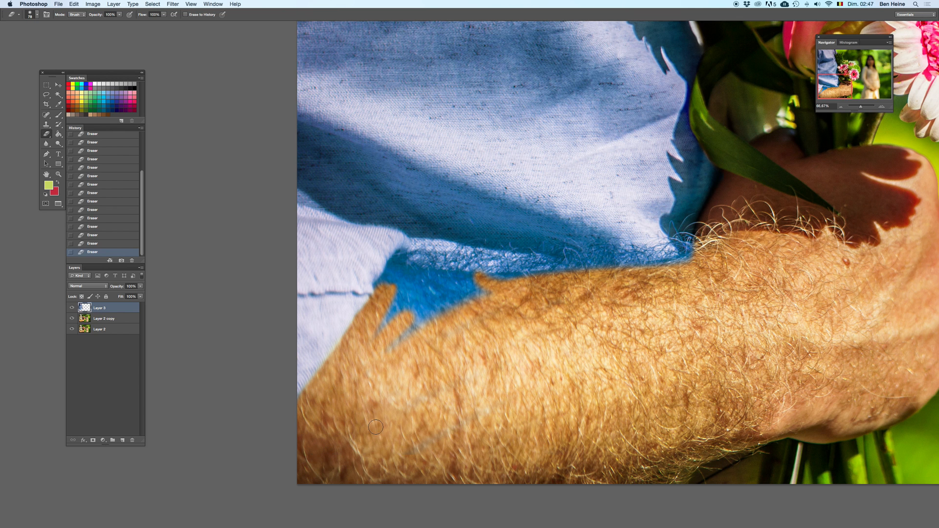
Step: Compare with the untinted arm, and erase the remaining blue patch on the upper forearm with a resized eraser
{"action": "scroll", "coordinate": [441, 440], "scroll_direction": "up", "scroll_amount": 2}
{"action": "scroll", "coordinate": [442, 440], "scroll_direction": "right", "scroll_amount": 2}
{"action": "key", "text": "BackSpace"}
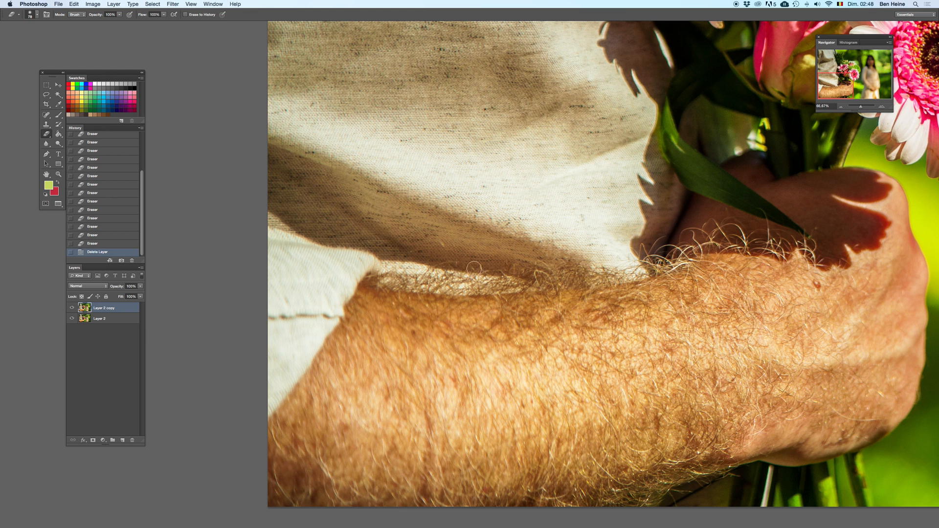
{"action": "key", "text": "super+z"}
{"action": "right_click", "coordinate": [500, 272]}
{"action": "left_click_drag", "start_coordinate": [535, 287], "coordinate": [546, 287]}
{"action": "mouse_move", "coordinate": [378, 305]}
{"action": "left_mouse_down"}
{"action": "mouse_move", "coordinate": [490, 309]}
{"action": "mouse_move", "coordinate": [417, 312]}
{"action": "mouse_move", "coordinate": [441, 308]}
{"action": "mouse_move", "coordinate": [372, 338]}
{"action": "mouse_move", "coordinate": [355, 317]}
{"action": "mouse_move", "coordinate": [458, 311]}
{"action": "left_mouse_up"}
{"action": "key", "text": "super+z"}
Step: Erase the blue tint along the forearm's upper edge below the shirt with a smaller eraser
{"action": "right_click", "coordinate": [495, 311]}
{"action": "left_click_drag", "start_coordinate": [530, 303], "coordinate": [517, 300]}
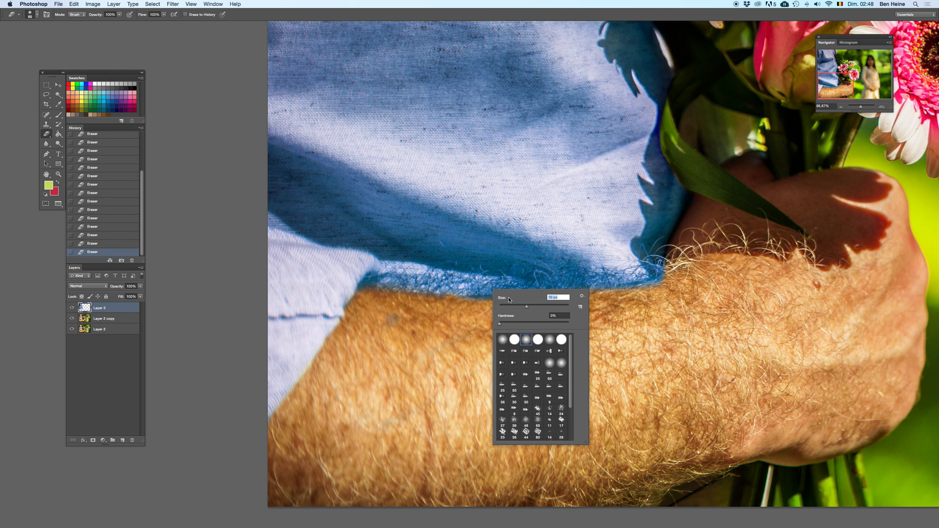
{"action": "left_click", "coordinate": [386, 327]}
{"action": "left_click_drag", "start_coordinate": [459, 308], "coordinate": [529, 297]}
{"action": "key", "text": "super+z"}
{"action": "left_click_drag", "start_coordinate": [470, 305], "coordinate": [559, 304]}
Step: Enlarge the eraser and clean leftover traces of blue tint from the middle of the forearm
{"action": "right_click", "coordinate": [460, 300]}
{"action": "left_click_drag", "start_coordinate": [482, 316], "coordinate": [492, 316]}
{"action": "left_click", "coordinate": [387, 407]}
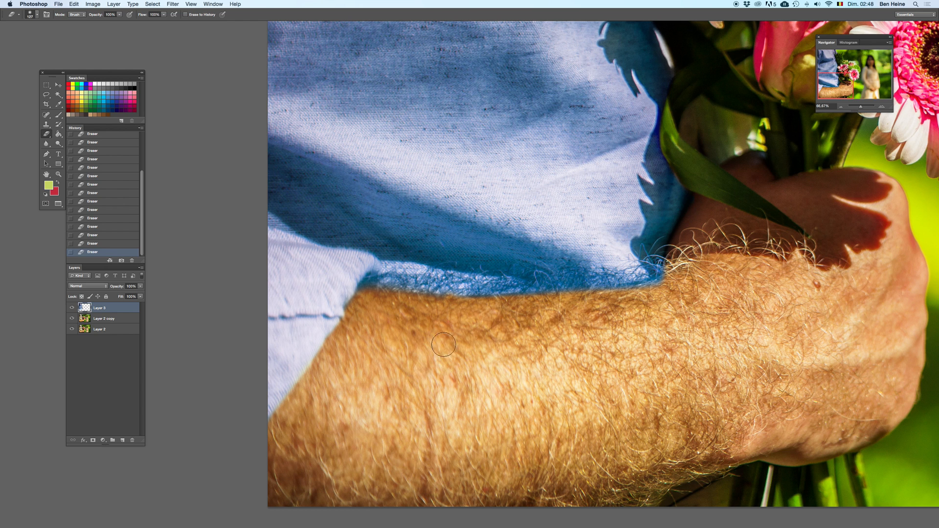
{"action": "key", "text": "super+z"}
Step: Erase the tint along the arm edge up to the wrist with a small eraser
{"action": "right_click", "coordinate": [507, 282]}
{"action": "left_click", "coordinate": [522, 298]}
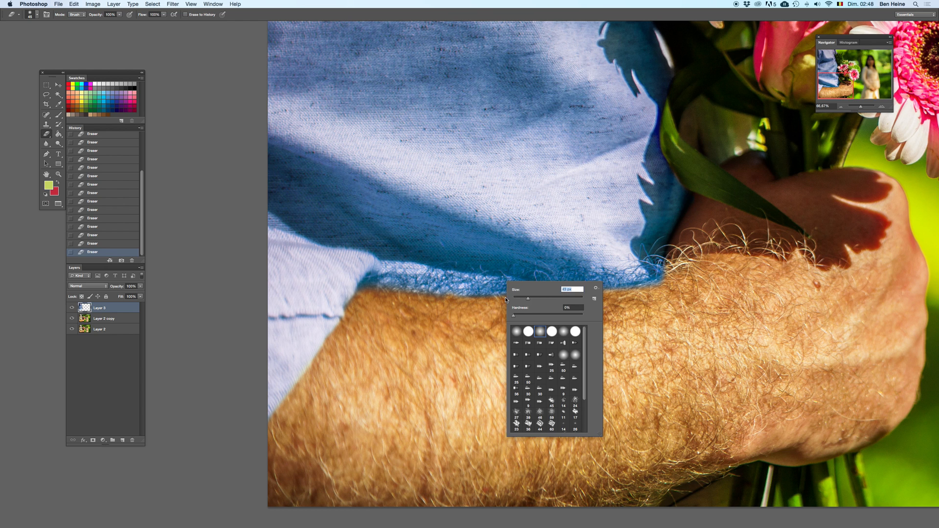
{"action": "left_click", "coordinate": [430, 297]}
{"action": "mouse_move", "coordinate": [640, 289]}
{"action": "left_mouse_down"}
{"action": "mouse_move", "coordinate": [609, 285]}
{"action": "mouse_move", "coordinate": [679, 275]}
{"action": "left_mouse_up"}
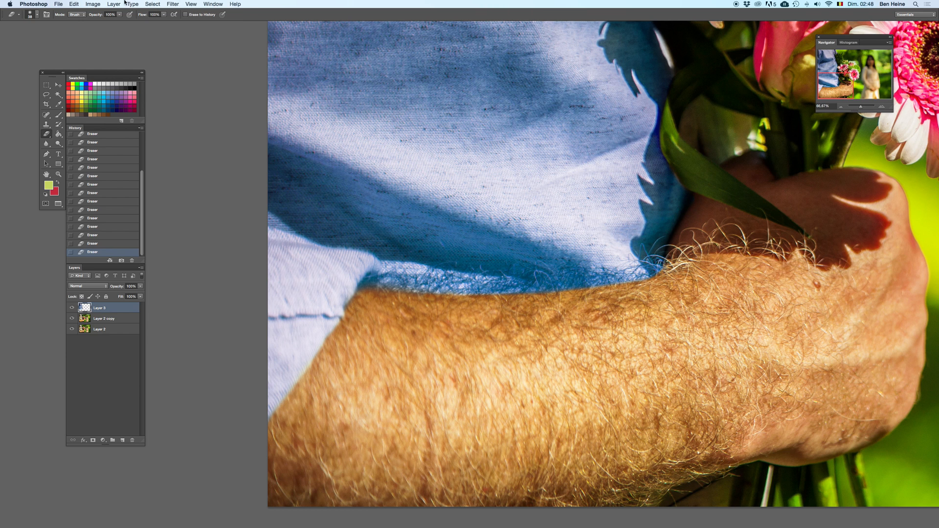
Step: Soften the strong blue around the arm hairs below the shirt with a larger eraser at 23% opacity
{"action": "left_click", "coordinate": [120, 15]}
{"action": "key", "text": "Return"}
{"action": "right_click", "coordinate": [480, 269]}
{"action": "key", "text": "Return"}
{"action": "left_click_drag", "start_coordinate": [518, 285], "coordinate": [536, 283]}
{"action": "key", "text": "BackSpace"}
{"action": "key", "text": "ctrl+z"}
{"action": "right_click", "coordinate": [470, 265]}
{"action": "key", "text": "Return"}
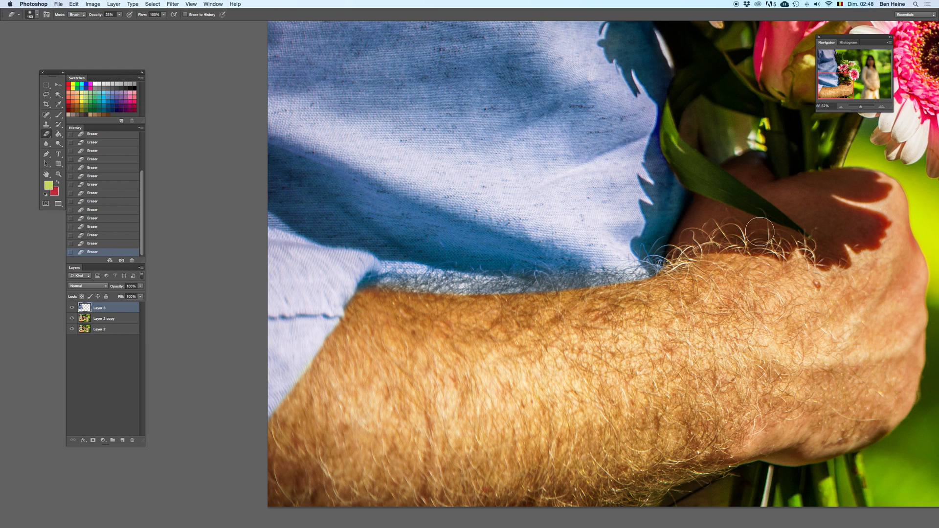
Step: Zoom out to 12.5% and compare the whole photo with and without the blue shirt layer
{"action": "left_click_drag", "start_coordinate": [860, 107], "coordinate": [859, 107]}
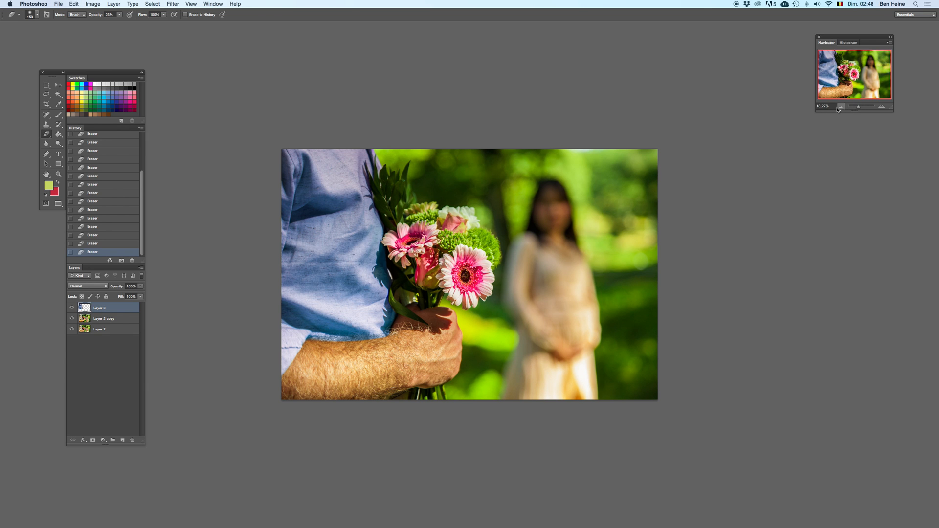
{"action": "left_click", "coordinate": [839, 107]}
{"action": "left_click", "coordinate": [839, 107]}
{"action": "left_click", "coordinate": [832, 106]}
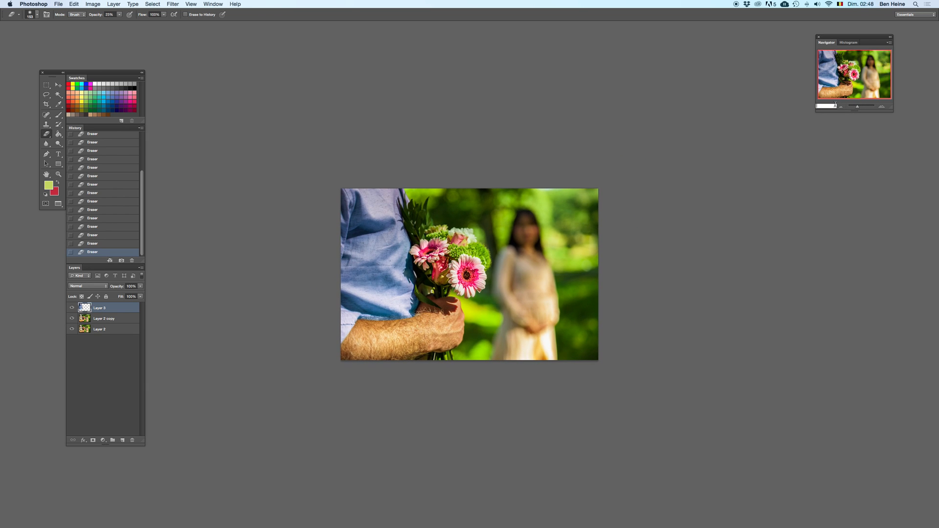
{"action": "key", "text": "Return"}
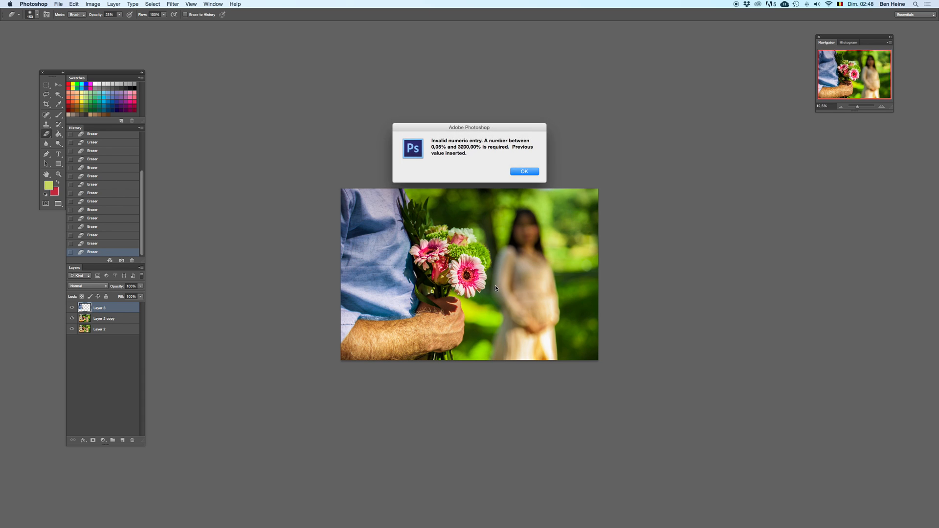
{"action": "left_click", "coordinate": [530, 170]}
{"action": "key", "text": "Delete"}
{"action": "key", "text": "super+z"}
{"action": "key", "text": "super+z"}
{"action": "key", "text": "super+z"}
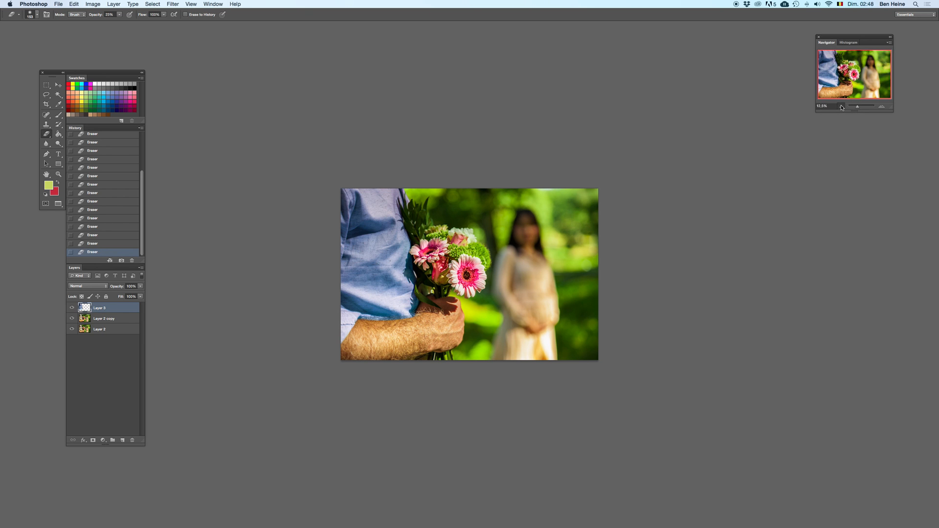
Step: Compare the tinted and untinted shirt at 6.25% zoom by repeatedly deleting and restoring the blue layer
{"action": "left_click", "coordinate": [841, 107]}
{"action": "key", "text": "Delete"}
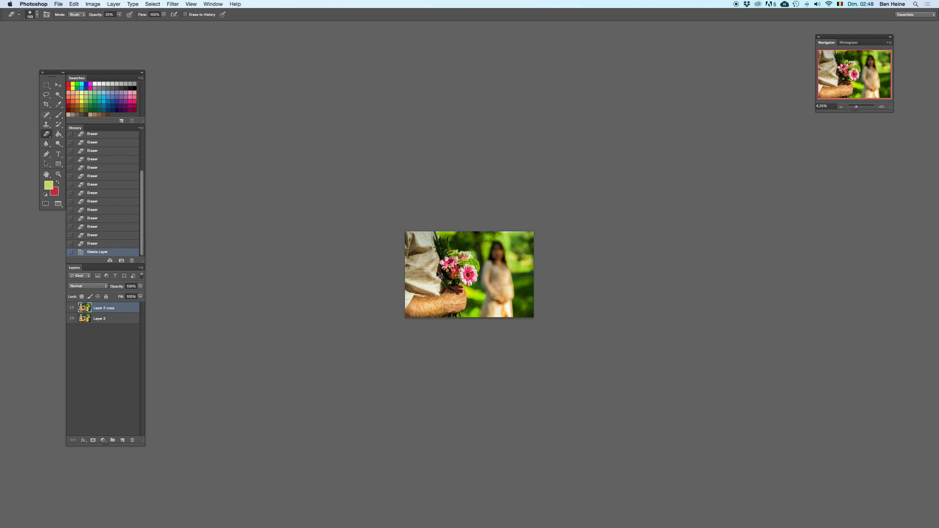
{"action": "key", "text": "super+z"}
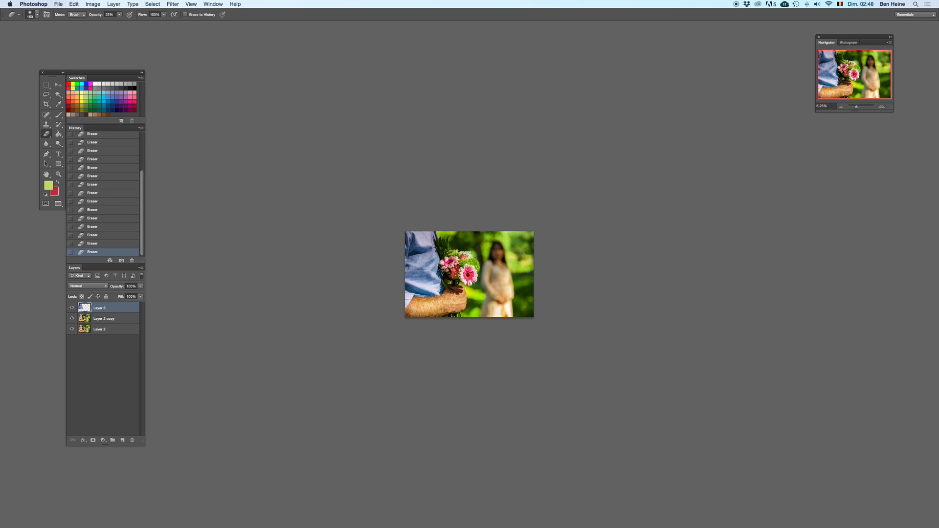
{"action": "key", "text": "super+z"}
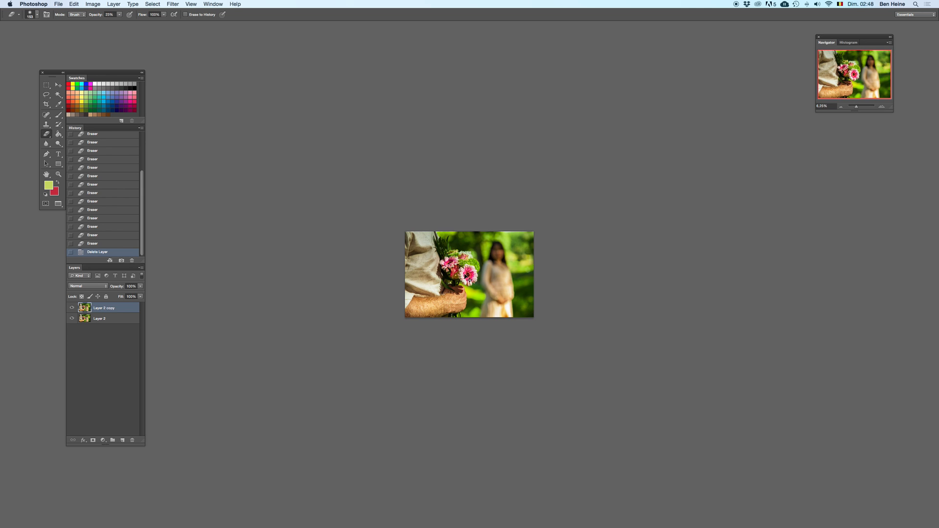
{"action": "key", "text": "super+z"}
{"action": "key", "text": "super+z"}
{"action": "key", "text": "super+z"}
{"action": "key", "text": "super+z"}
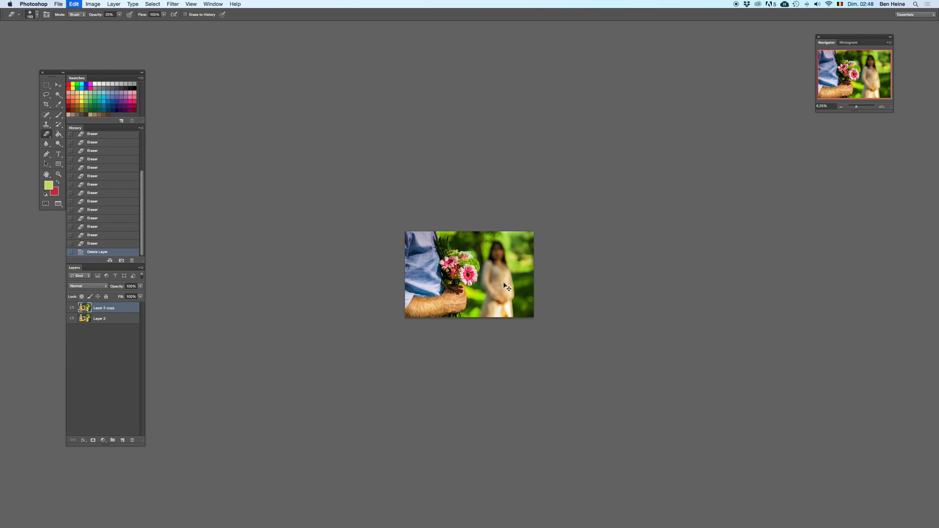
{"action": "key", "text": "super+z"}
{"action": "key", "text": "super+z"}
{"action": "key", "text": "super+z"}
{"action": "key", "text": "super+z"}
{"action": "key", "text": "super+z"}
{"action": "key", "text": "super+z"}
{"action": "key", "text": "super+z"}
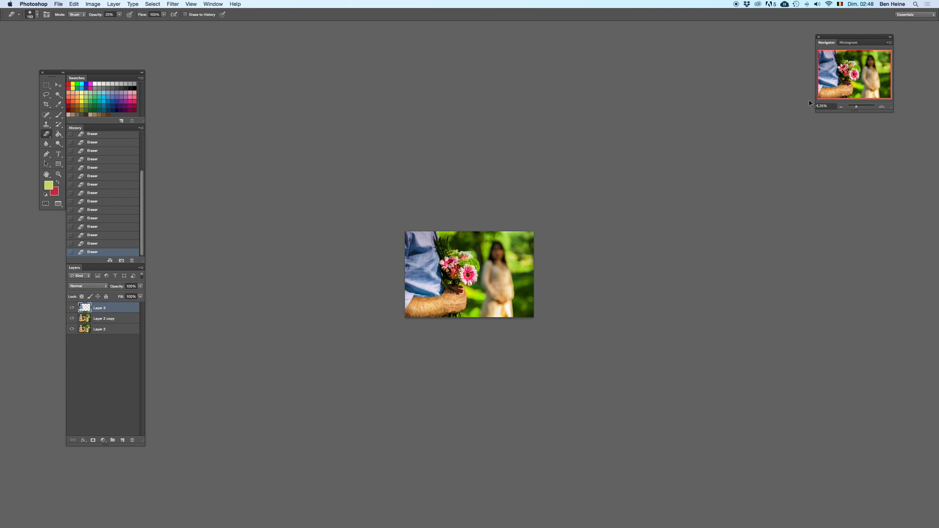
Step: Zoom in to 12.5%, add a new layer above the tinted shirt layer and set its blend mode to Color
{"action": "left_click", "coordinate": [887, 107]}
{"action": "key", "text": "i"}
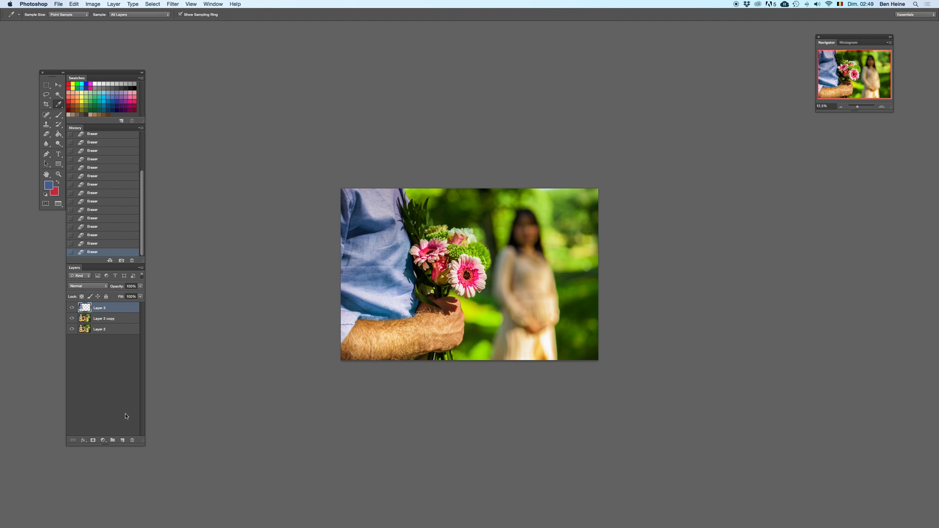
{"action": "left_click", "coordinate": [123, 441]}
{"action": "left_click", "coordinate": [87, 286]}
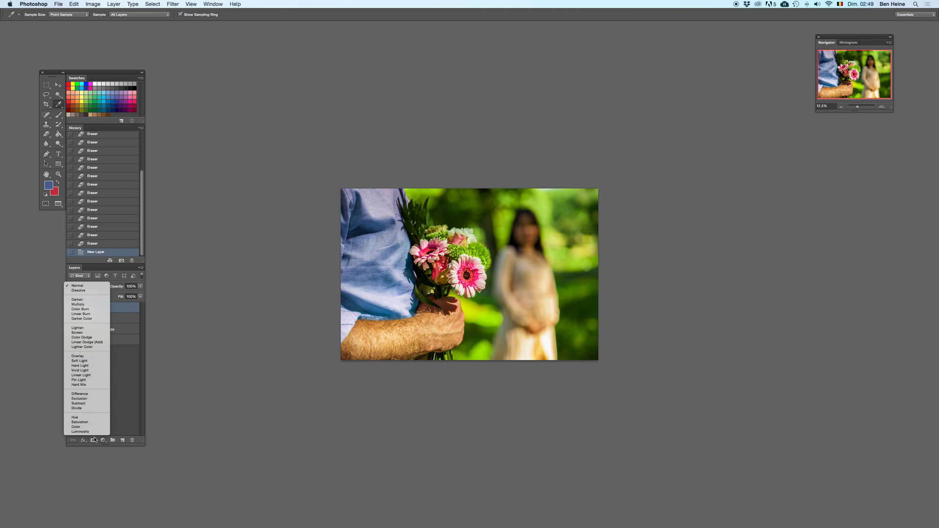
{"action": "left_click", "coordinate": [91, 427]}
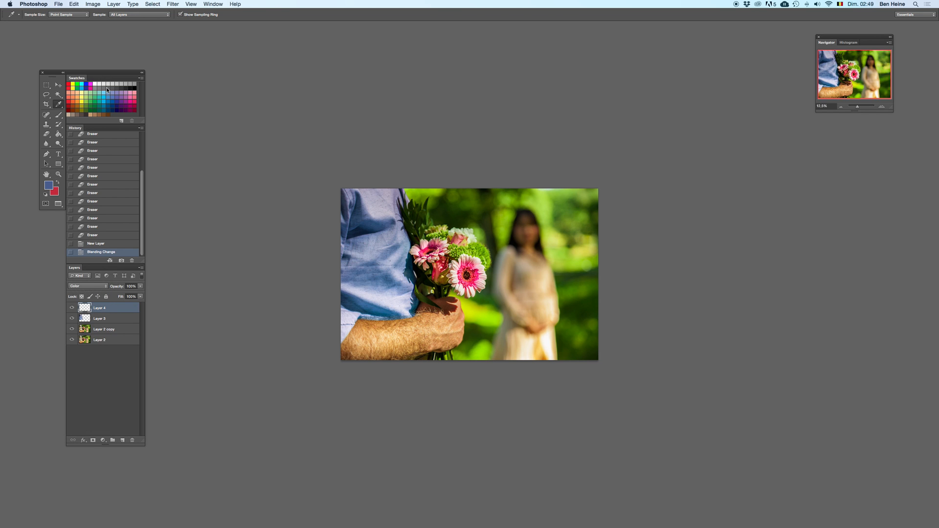
Step: Sample blue from the shirt, resize the Brush, and undo a trial stroke near the top of the shirt
{"action": "left_click", "coordinate": [375, 273]}
{"action": "key", "text": "x"}
{"action": "key", "text": "b"}
{"action": "right_click", "coordinate": [414, 213]}
{"action": "left_click", "coordinate": [437, 228]}
{"action": "left_click", "coordinate": [398, 199]}
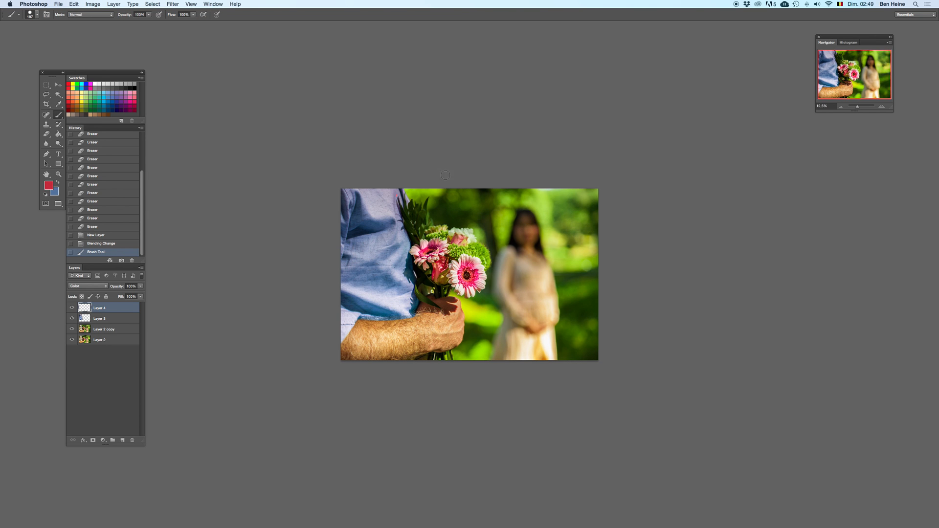
{"action": "left_click", "coordinate": [881, 108]}
{"action": "key", "text": "ctrl+z"}
Step: Paint the sampled blue at 22% brush opacity over the purplish upper part of the shirt on the Color layer
{"action": "left_click", "coordinate": [148, 14]}
{"action": "key", "text": "x"}
{"action": "left_click", "coordinate": [351, 170]}
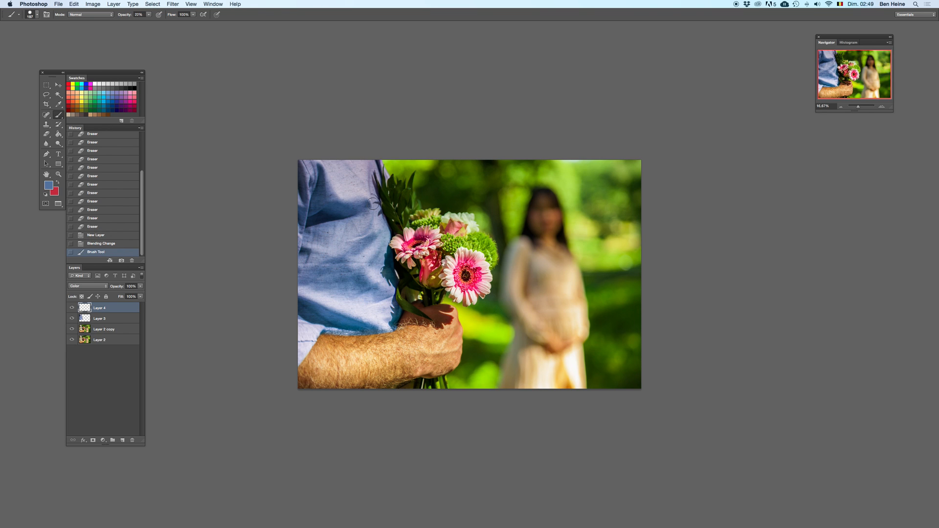
{"action": "left_click", "coordinate": [368, 162]}
{"action": "left_click", "coordinate": [384, 174]}
{"action": "left_click", "coordinate": [379, 160]}
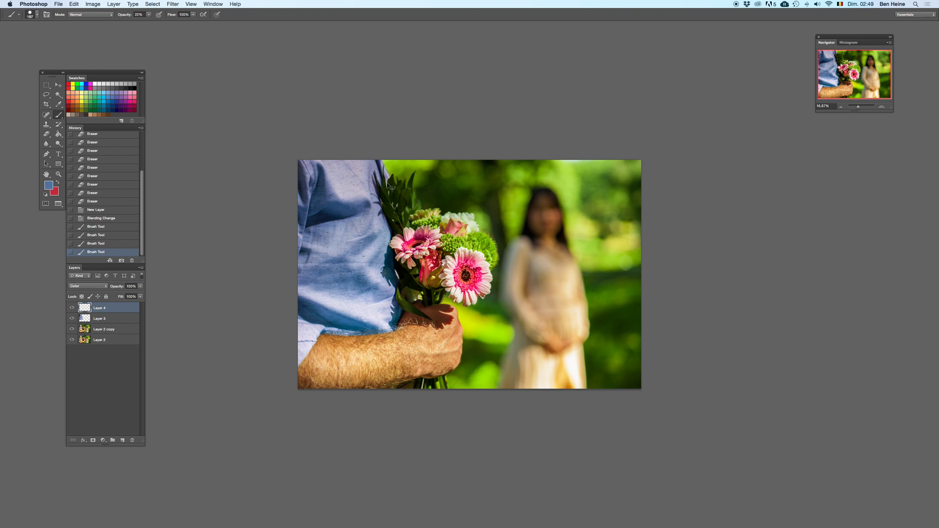
{"action": "left_click", "coordinate": [346, 159]}
{"action": "left_click", "coordinate": [368, 173]}
Step: Compare the shirt before and after the blue brush strokes, and zoom in to 25%
{"action": "left_click", "coordinate": [120, 203]}
{"action": "key", "text": "super+z"}
{"action": "key", "text": "super+z"}
{"action": "key", "text": "super+z"}
{"action": "left_click", "coordinate": [882, 106]}
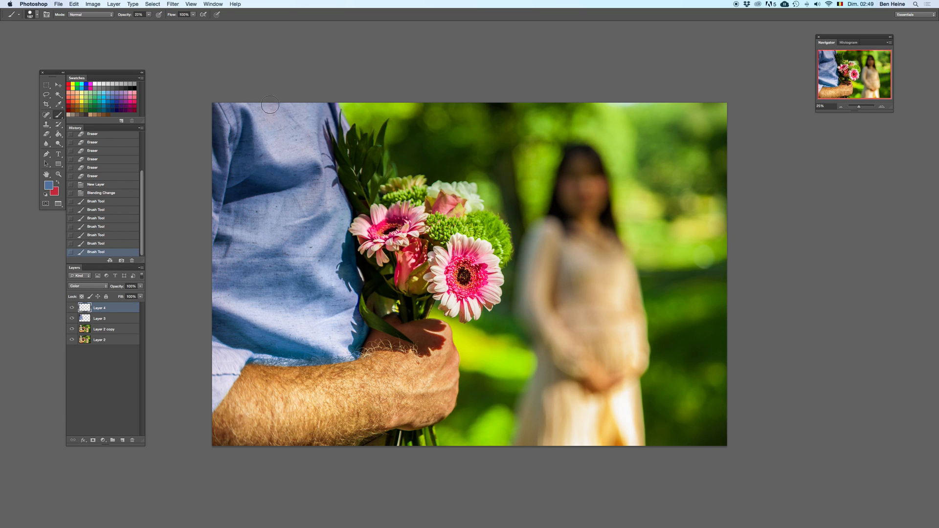
Step: Paint the sampled blue over the upper shirt and its left edge, then use a resized brush along the edge beside the leaves
{"action": "left_click_drag", "start_coordinate": [257, 121], "coordinate": [253, 150]}
{"action": "left_click_drag", "start_coordinate": [217, 183], "coordinate": [211, 135]}
{"action": "right_click", "coordinate": [352, 131]}
{"action": "left_click", "coordinate": [375, 147]}
{"action": "left_click", "coordinate": [343, 120]}
{"action": "left_click_drag", "start_coordinate": [346, 129], "coordinate": [334, 137]}
{"action": "left_click_drag", "start_coordinate": [332, 139], "coordinate": [325, 144]}
{"action": "left_click", "coordinate": [328, 111]}
Step: Resize the brush and paint blue over the sleeve cuff above the forearm on the Color layer
{"action": "right_click", "coordinate": [342, 146]}
{"action": "left_click", "coordinate": [364, 145]}
{"action": "left_click", "coordinate": [210, 385]}
{"action": "left_click_drag", "start_coordinate": [212, 383], "coordinate": [238, 354]}
Step: Compare the photo with and without the blue Color layer by deleting and restoring it, zoomed out to 8.33%
{"action": "key", "text": "BackSpace"}
{"action": "key", "text": "super+z"}
{"action": "key", "text": "super+z"}
{"action": "key", "text": "super+z"}
{"action": "key", "text": "super+z"}
{"action": "key", "text": "super+z"}
{"action": "left_click", "coordinate": [842, 107]}
{"action": "left_click", "coordinate": [841, 107]}
{"action": "left_click", "coordinate": [841, 107]}
{"action": "key", "text": "BackSpace"}
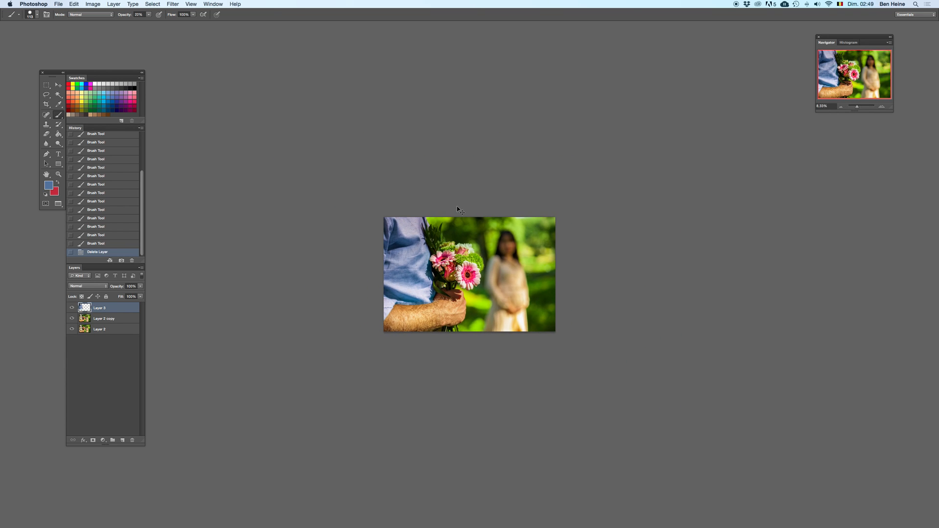
{"action": "key", "text": "super+z"}
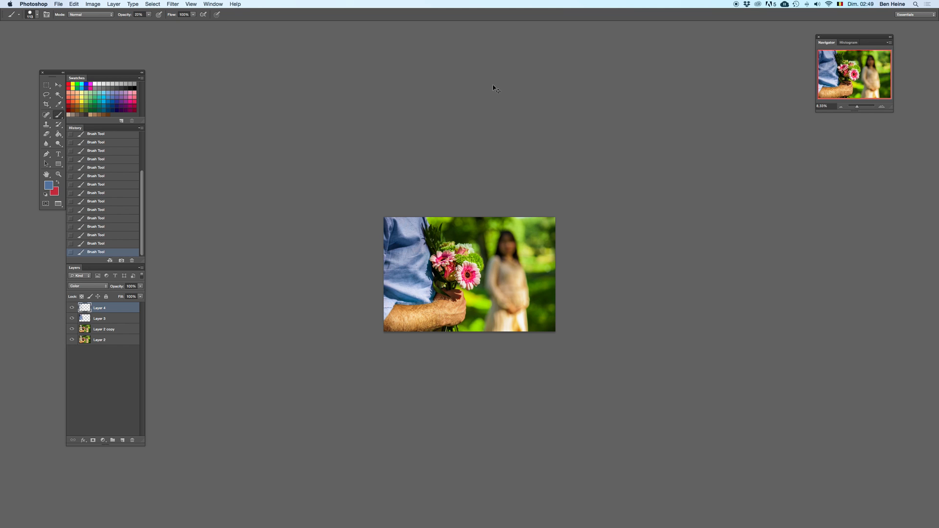
Step: Enlarge the brush and zoom in to 33.33% on the shirt
{"action": "right_click", "coordinate": [455, 244]}
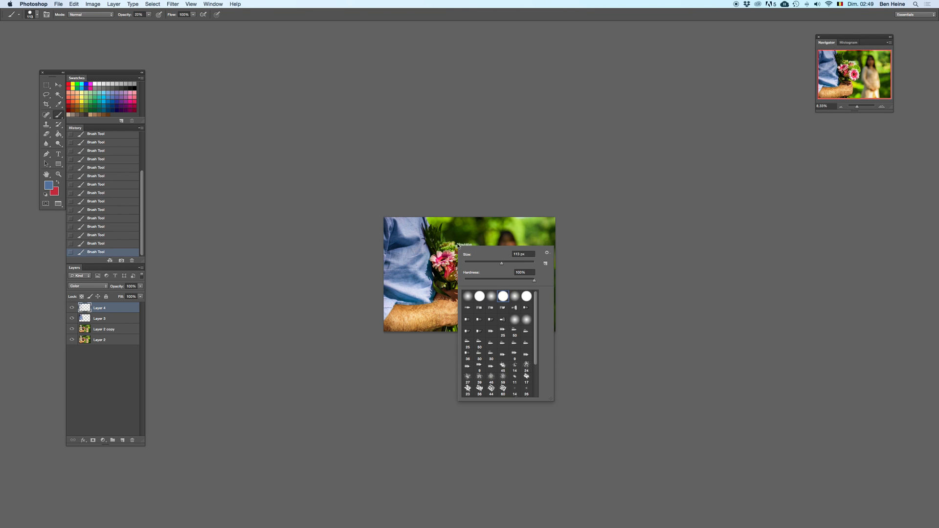
{"action": "left_click", "coordinate": [525, 266]}
{"action": "key", "text": "Return"}
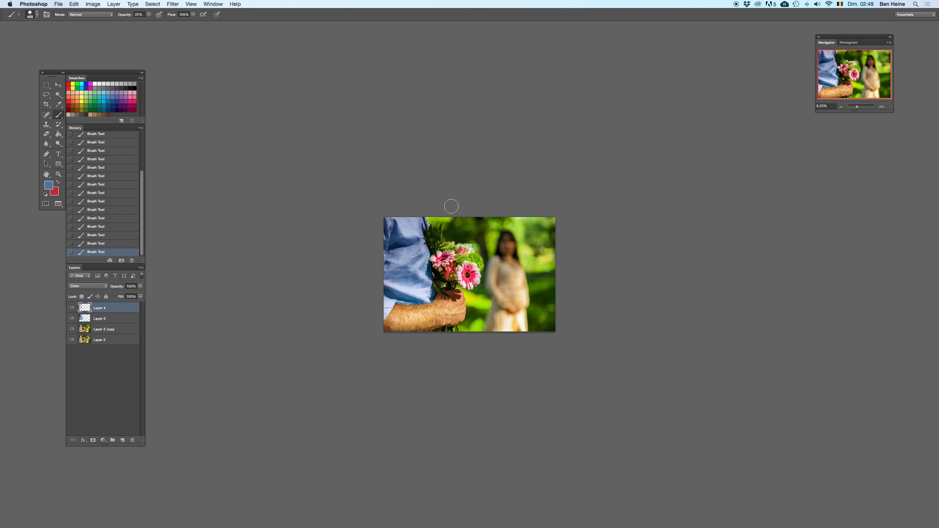
{"action": "left_click", "coordinate": [881, 107]}
{"action": "left_click", "coordinate": [881, 106]}
{"action": "left_click", "coordinate": [882, 107]}
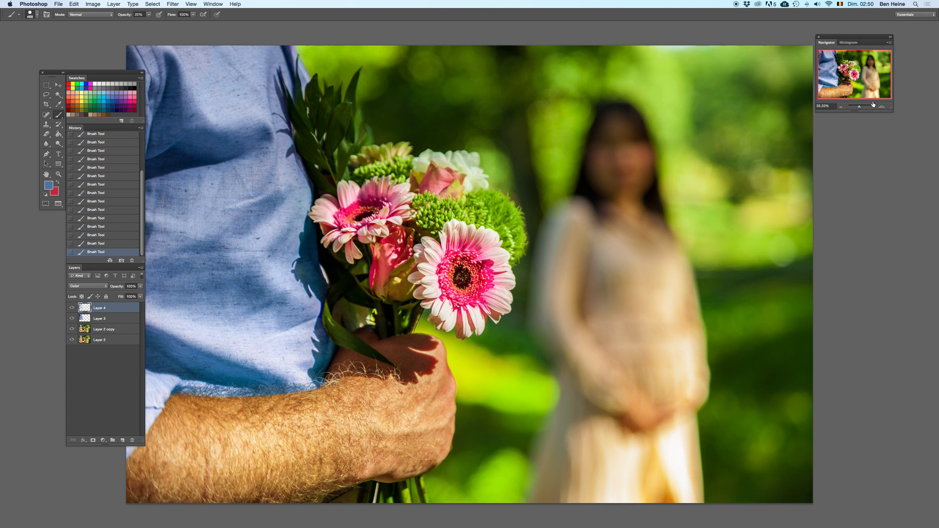
{"action": "left_click", "coordinate": [882, 106]}
{"action": "left_click_drag", "start_coordinate": [424, 179], "coordinate": [432, 186]}
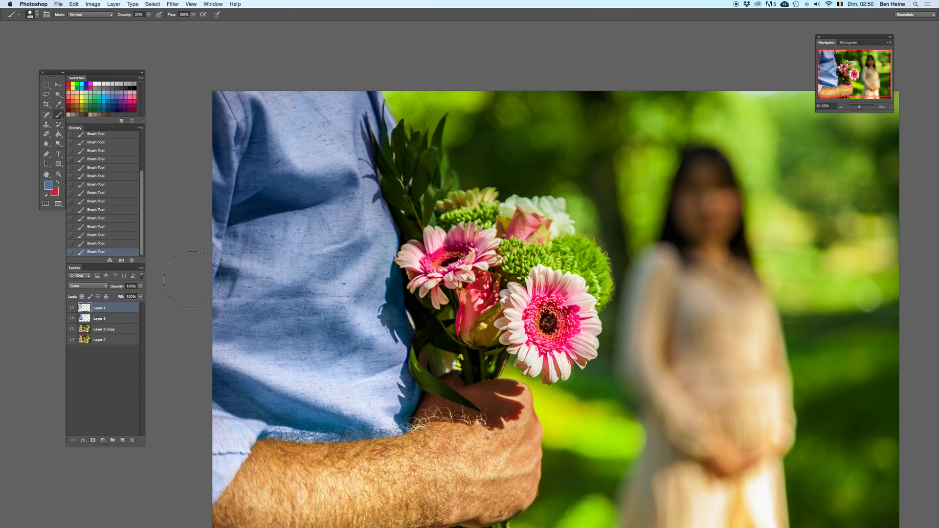
Step: Touch up the shirt's edge beside the leaves with blue and set the brush size to 188 px
{"action": "right_click", "coordinate": [424, 162]}
{"action": "left_click", "coordinate": [423, 163]}
{"action": "left_click", "coordinate": [387, 110]}
{"action": "right_click", "coordinate": [277, 184]}
{"action": "key", "text": "Return"}
{"action": "left_click_drag", "start_coordinate": [268, 87], "coordinate": [252, 48]}
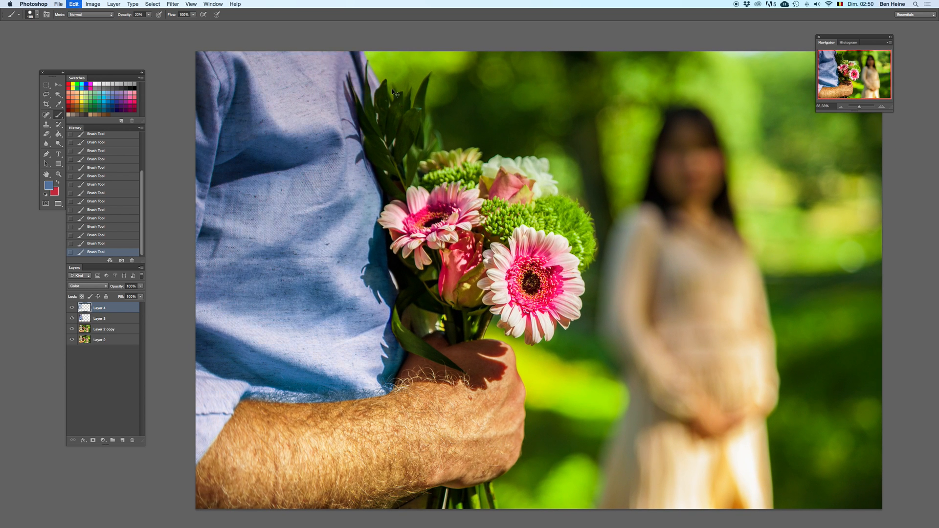
Step: Compare the shirt with and without the Color layer and the tint layer, Layer 3, zooming out to 12.5%
{"action": "left_click_drag", "start_coordinate": [416, 290], "coordinate": [435, 193]}
{"action": "key", "text": "Delete"}
{"action": "key", "text": "super+z"}
{"action": "left_click", "coordinate": [123, 318]}
{"action": "key", "text": "Delete"}
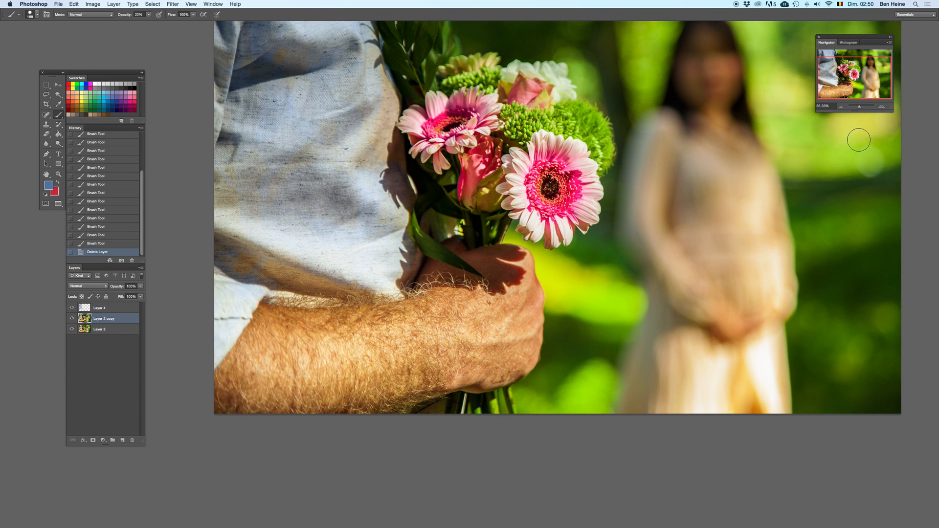
{"action": "left_click", "coordinate": [841, 106]}
{"action": "left_click", "coordinate": [841, 106]}
{"action": "left_click", "coordinate": [841, 106]}
{"action": "key", "text": "super+z"}
{"action": "key", "text": "super+z"}
{"action": "key", "text": "super+z"}
Step: Erase excess tint from Layer 3 with the Eraser, and check the result by deleting and restoring the layer
{"action": "key", "text": "e"}
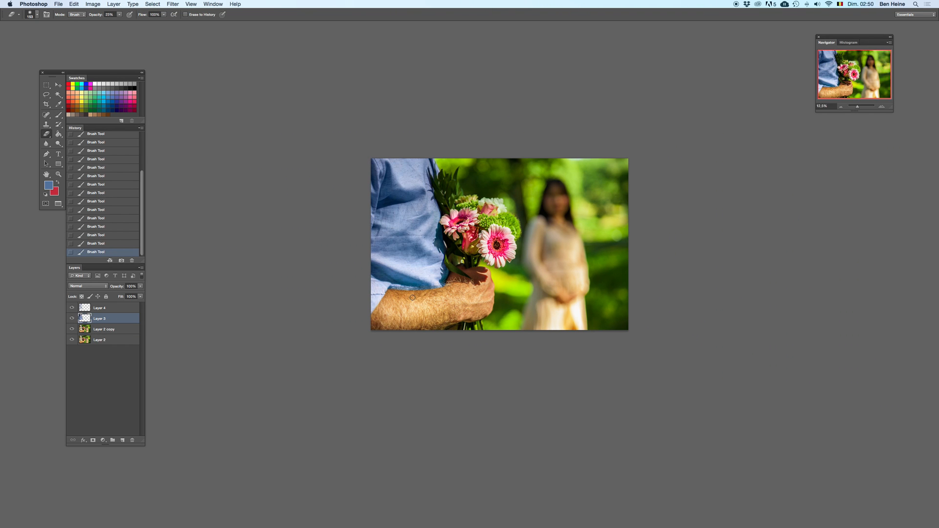
{"action": "key", "text": "super+z"}
{"action": "key", "text": "Delete"}
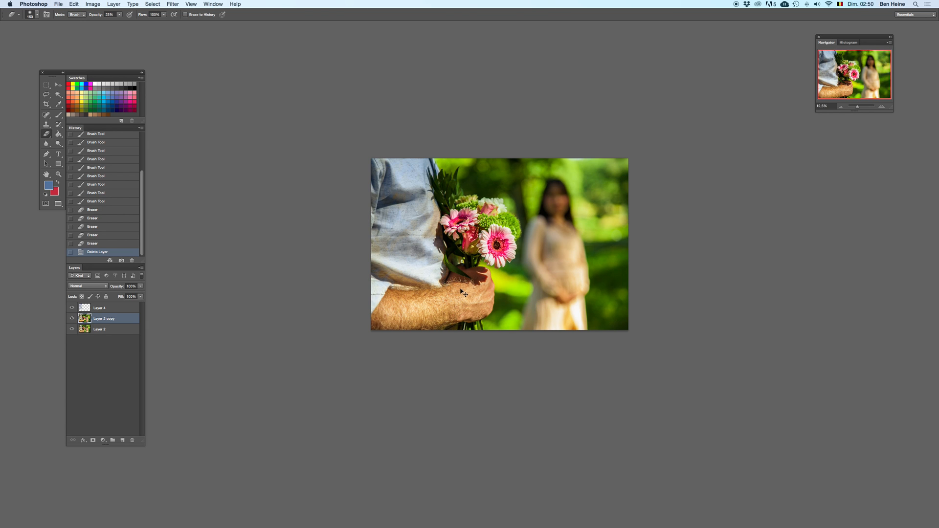
{"action": "key", "text": "super+z"}
Step: Brush more blue over the upper shirt and the sleeve cuff on the Color layer, Layer 4
{"action": "key", "text": "b"}
{"action": "left_click", "coordinate": [121, 307]}
{"action": "mouse_move", "coordinate": [414, 167]}
{"action": "left_mouse_down"}
{"action": "mouse_move", "coordinate": [399, 174]}
{"action": "mouse_move", "coordinate": [404, 165]}
{"action": "mouse_move", "coordinate": [397, 197]}
{"action": "left_mouse_up"}
{"action": "left_click_drag", "start_coordinate": [401, 262], "coordinate": [376, 280]}
{"action": "left_click", "coordinate": [380, 296]}
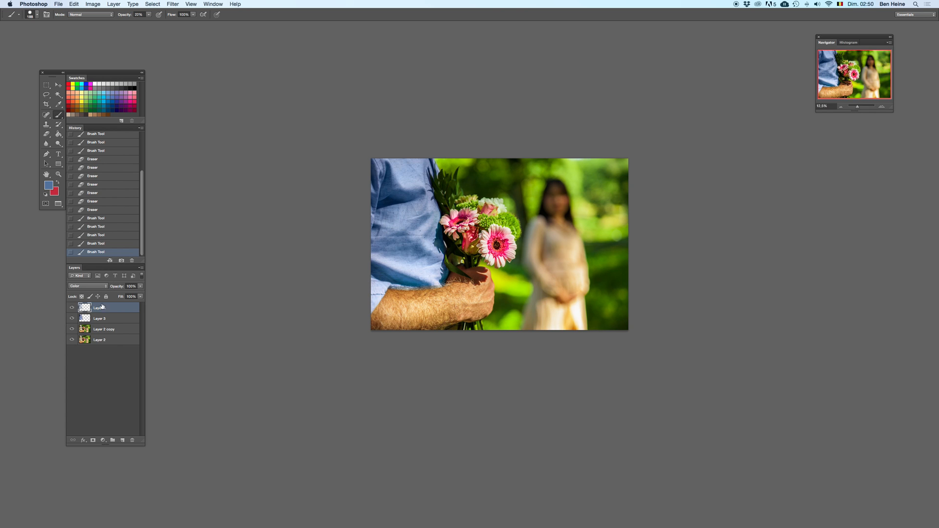
Step: Add a new layer above the Color layer and set its blend mode to Linear Burn
{"action": "left_click", "coordinate": [123, 441]}
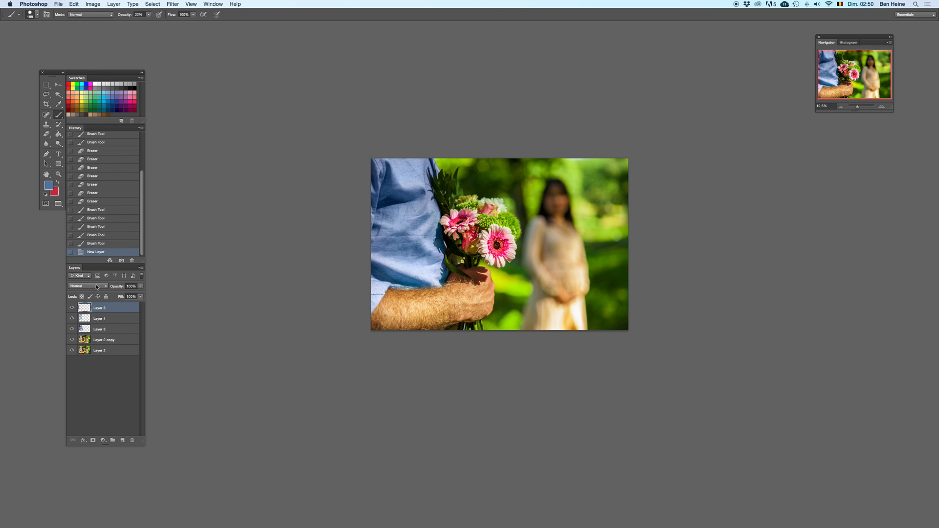
{"action": "left_click", "coordinate": [96, 287]}
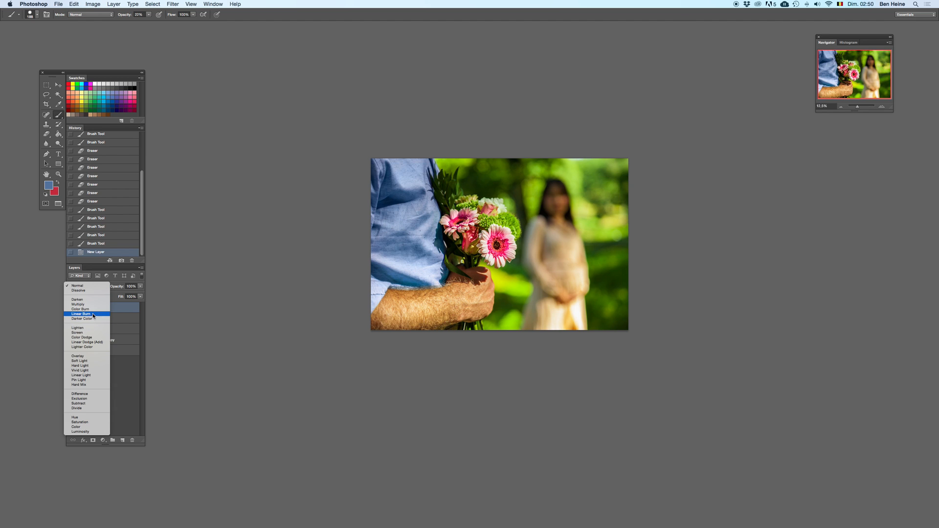
{"action": "left_click", "coordinate": [93, 314]}
Step: Try a large soft blue brush stroke over the shirt on the Linear Burn layer, compare it, and undo it
{"action": "right_click", "coordinate": [436, 229]}
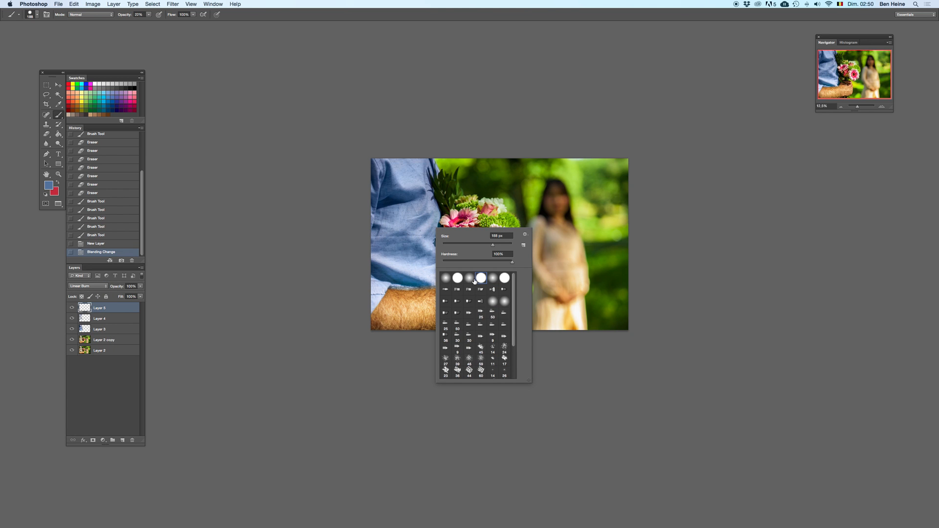
{"action": "left_click", "coordinate": [473, 279]}
{"action": "key", "text": "Return"}
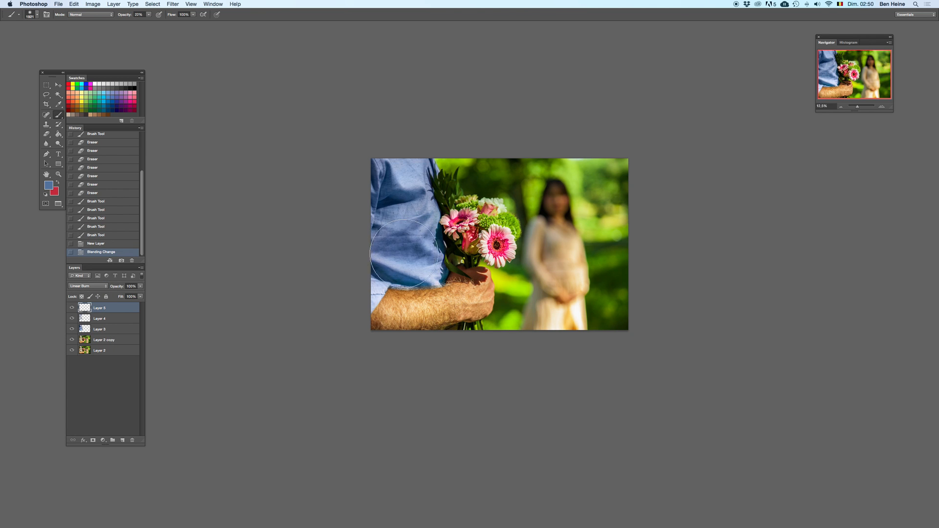
{"action": "mouse_move", "coordinate": [391, 272]}
{"action": "left_mouse_down"}
{"action": "mouse_move", "coordinate": [409, 187]}
{"action": "mouse_move", "coordinate": [369, 178]}
{"action": "left_mouse_up"}
{"action": "left_click", "coordinate": [841, 106]}
{"action": "left_click", "coordinate": [841, 106]}
{"action": "key", "text": "super+z"}
{"action": "key", "text": "super+z"}
{"action": "key", "text": "super+z"}
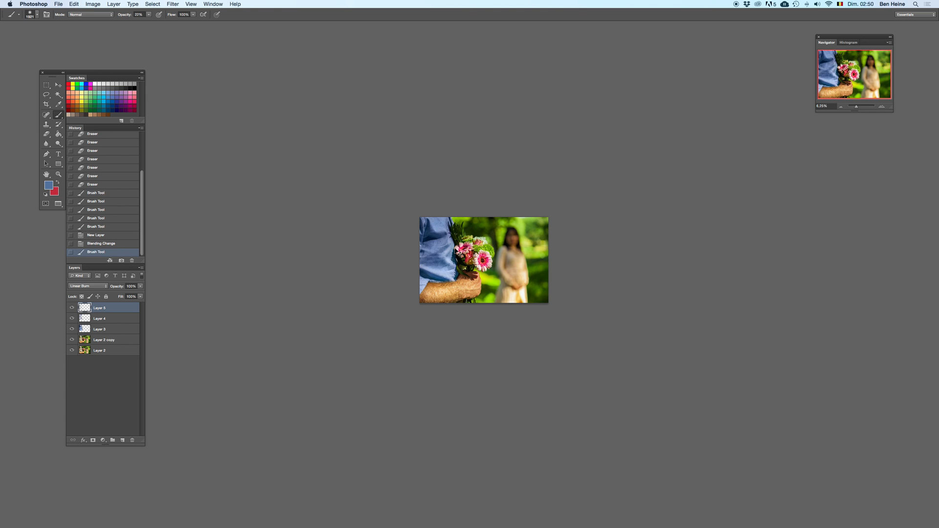
Step: Shrink the soft brush and darken the light sleeve cuff with a blue dab on the Linear Burn layer
{"action": "right_click", "coordinate": [457, 261]}
{"action": "left_click_drag", "start_coordinate": [524, 278], "coordinate": [529, 270]}
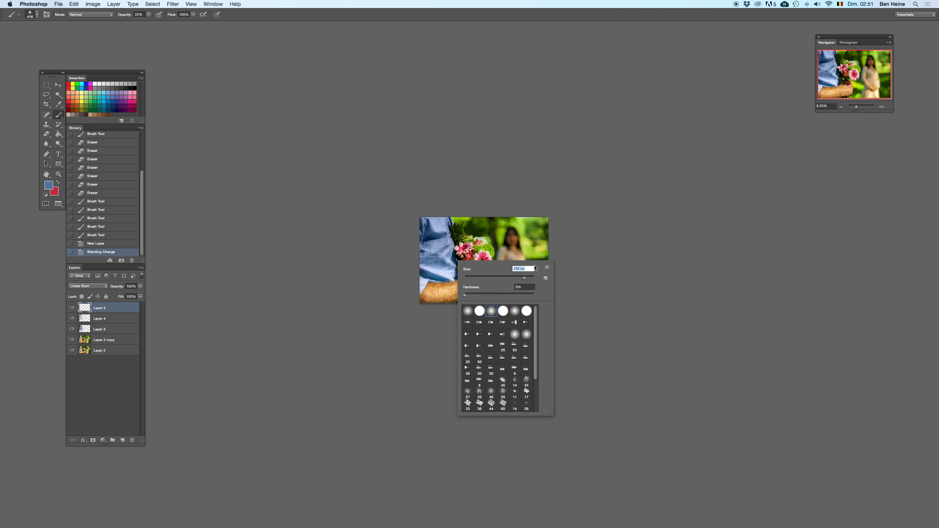
{"action": "left_click", "coordinate": [882, 107]}
{"action": "left_click", "coordinate": [882, 107]}
{"action": "left_click", "coordinate": [382, 289]}
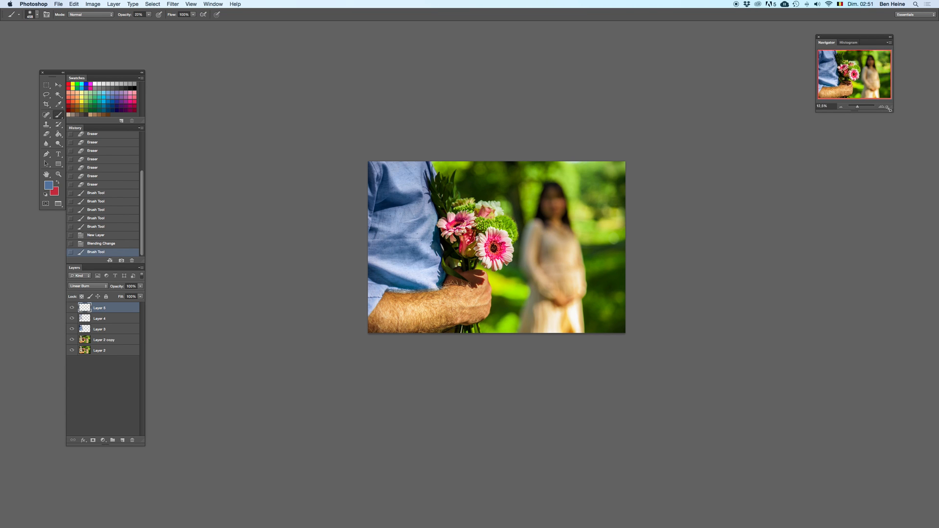
{"action": "left_click", "coordinate": [888, 109]}
{"action": "key", "text": "super+z"}
{"action": "left_click", "coordinate": [343, 314]}
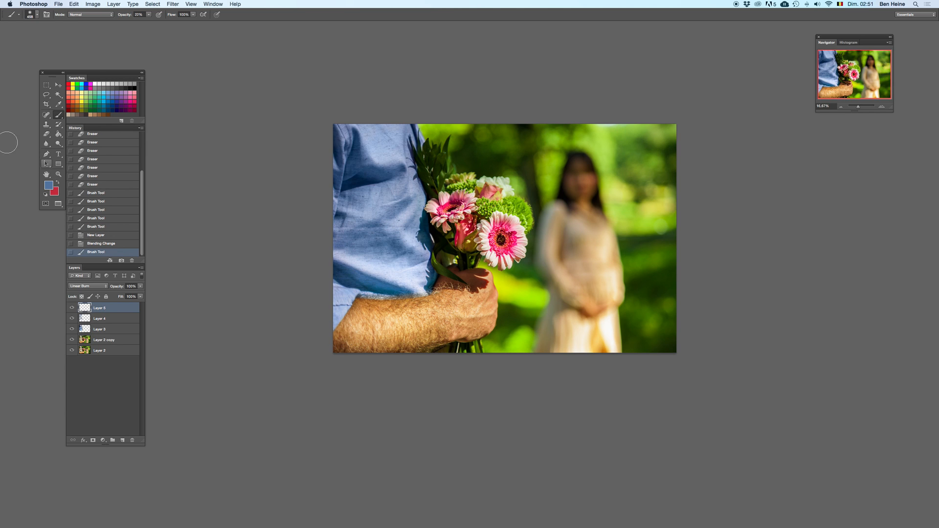
Step: Sample an orange skin tone from the forearm as the background colour and choose a gray swatch as the foreground
{"action": "key", "text": "i"}
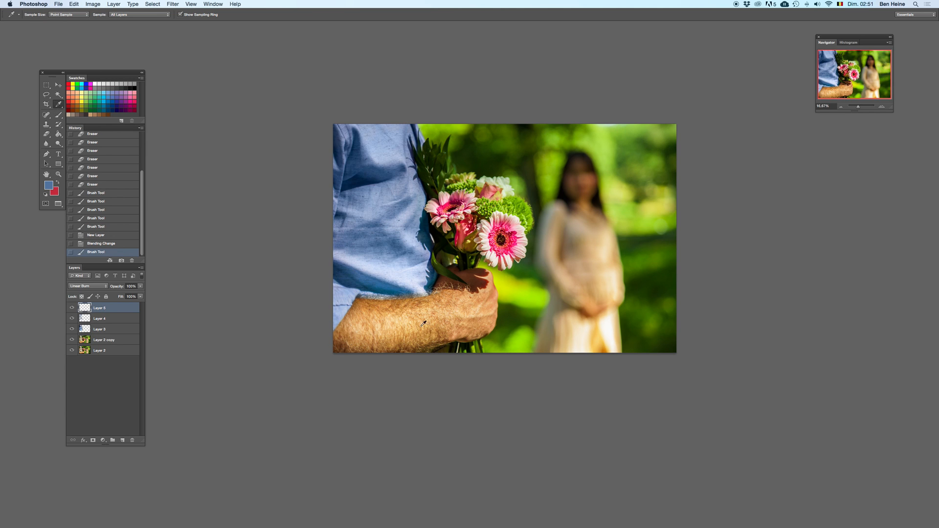
{"action": "left_click", "coordinate": [421, 308]}
{"action": "key", "text": "b"}
{"action": "key", "text": "x"}
{"action": "left_click", "coordinate": [97, 86]}
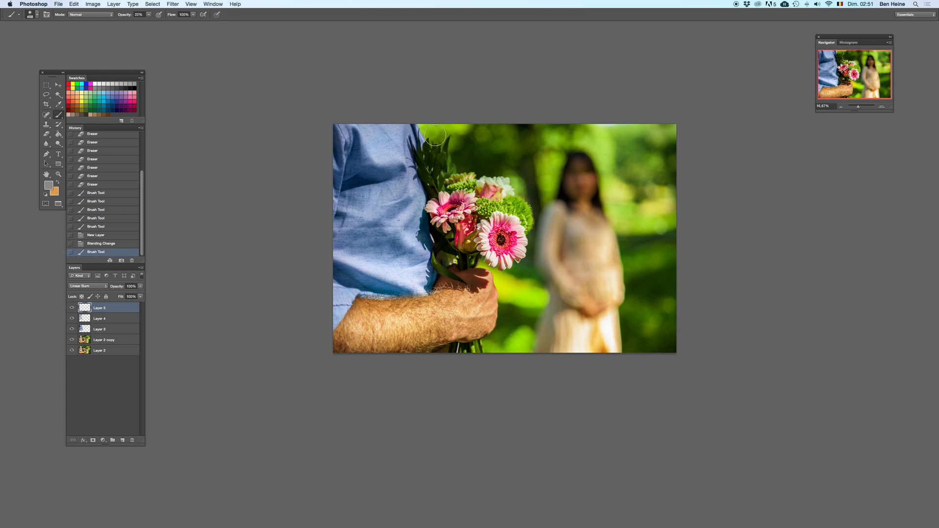
Step: Undo a gray trial stroke on the forearm and paint the sampled orange along the arm and hand on the Linear Burn layer
{"action": "left_click", "coordinate": [885, 108]}
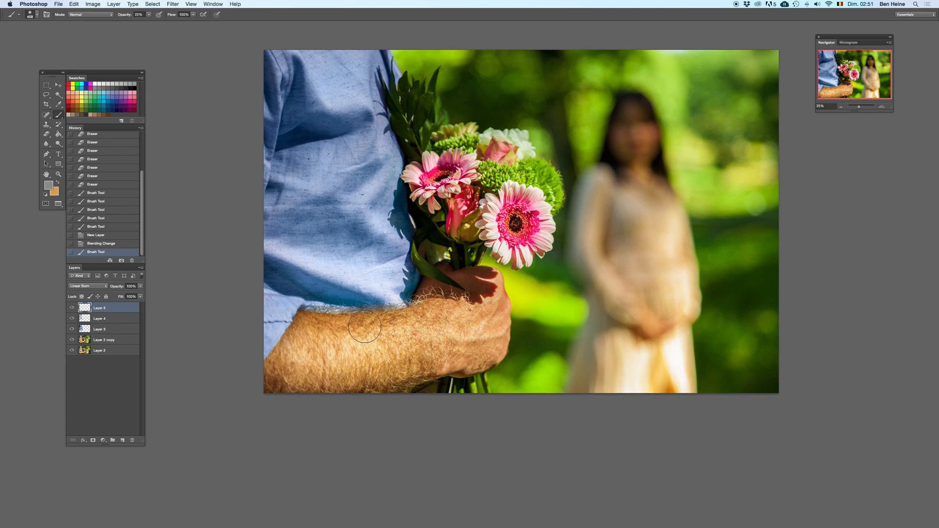
{"action": "mouse_move", "coordinate": [439, 336]}
{"action": "left_mouse_down"}
{"action": "mouse_move", "coordinate": [321, 377]}
{"action": "mouse_move", "coordinate": [436, 337]}
{"action": "mouse_move", "coordinate": [417, 342]}
{"action": "left_mouse_up"}
{"action": "key", "text": "super+z"}
{"action": "key", "text": "x"}
{"action": "key", "text": "super+z"}
{"action": "left_click_drag", "start_coordinate": [292, 370], "coordinate": [379, 353]}
{"action": "key", "text": "super+z"}
{"action": "mouse_move", "coordinate": [287, 368]}
{"action": "left_mouse_down"}
{"action": "mouse_move", "coordinate": [289, 389]}
{"action": "mouse_move", "coordinate": [310, 392]}
{"action": "mouse_move", "coordinate": [429, 370]}
{"action": "mouse_move", "coordinate": [470, 352]}
{"action": "mouse_move", "coordinate": [494, 325]}
{"action": "mouse_move", "coordinate": [490, 310]}
{"action": "mouse_move", "coordinate": [465, 320]}
{"action": "left_mouse_up"}
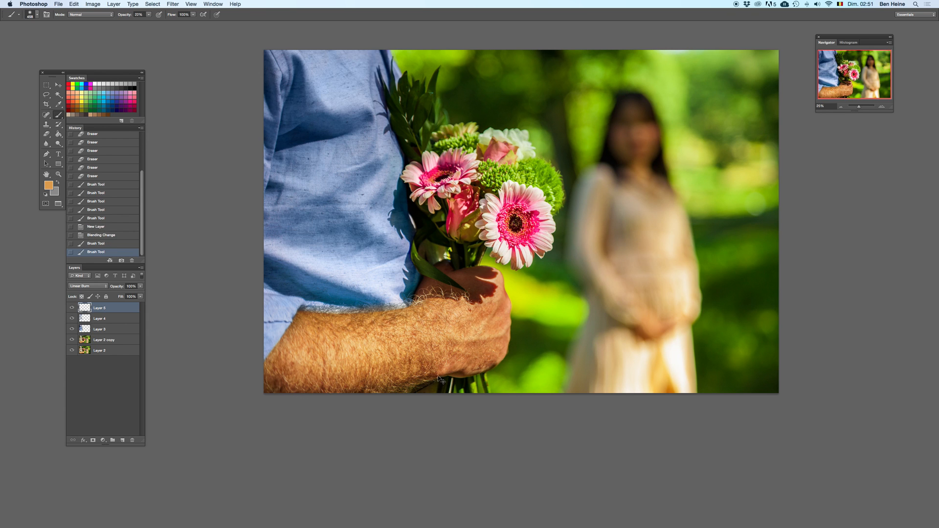
Step: Switch to the Eraser, lower its opacity, and enlarge its soft tip, viewing the photo at 25%
{"action": "left_click", "coordinate": [841, 106]}
{"action": "left_click", "coordinate": [841, 107]}
{"action": "left_click", "coordinate": [841, 107]}
{"action": "key", "text": "e"}
{"action": "left_click", "coordinate": [119, 14]}
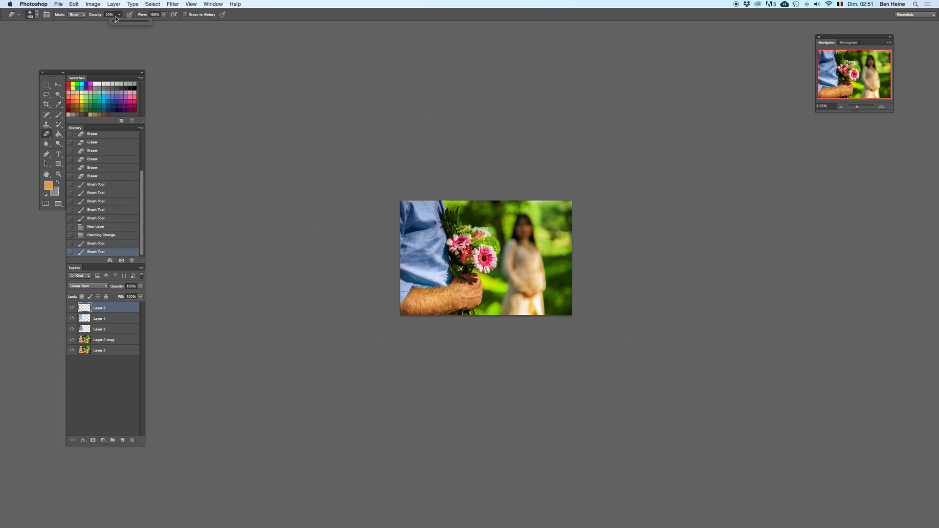
{"action": "left_click", "coordinate": [883, 106]}
{"action": "left_click", "coordinate": [883, 106]}
{"action": "left_click", "coordinate": [883, 106]}
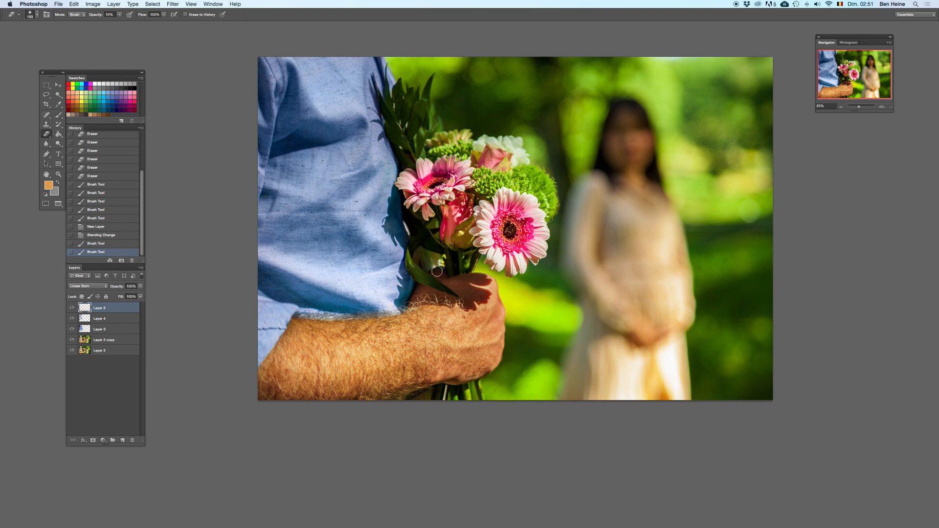
{"action": "right_click", "coordinate": [497, 275]}
{"action": "left_click_drag", "start_coordinate": [504, 265], "coordinate": [513, 264]}
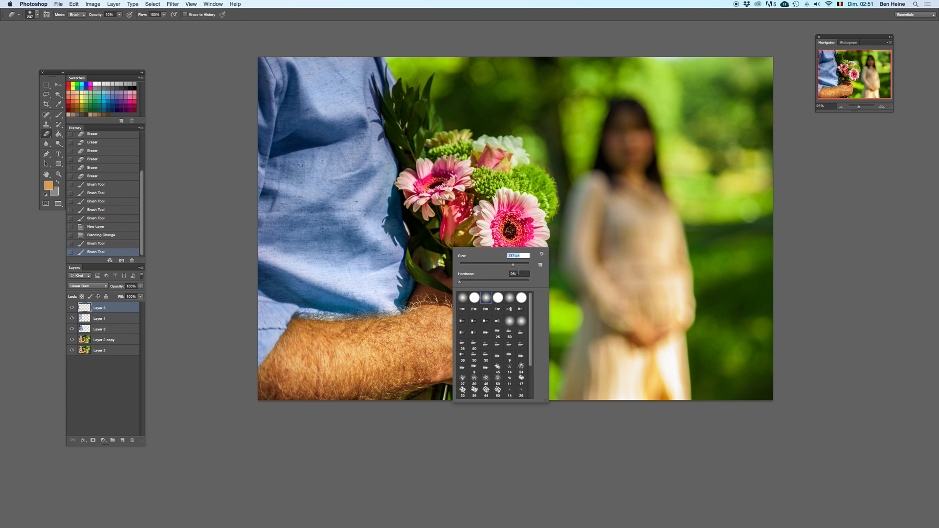
{"action": "key", "text": "Return"}
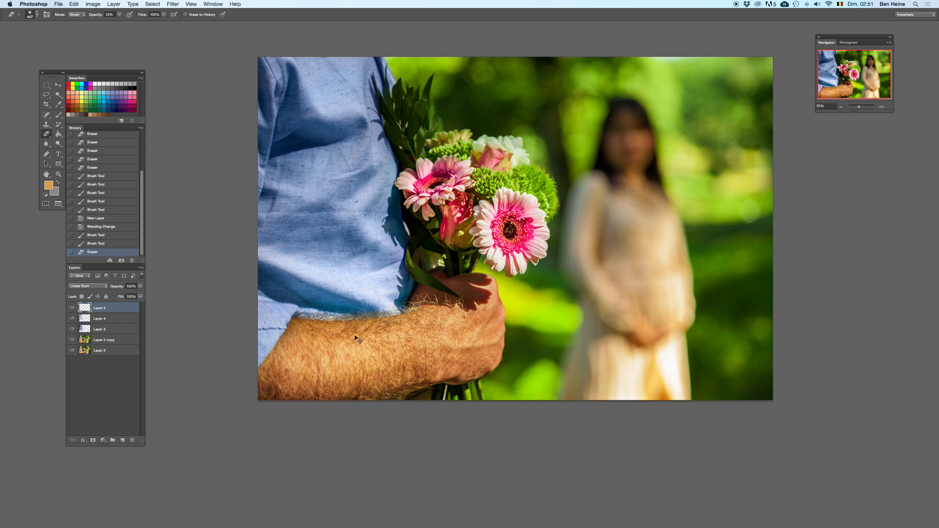
Step: Partly erase the orange burn along the forearm, raising the Eraser opacity to 37%, and compare the result
{"action": "left_click_drag", "start_coordinate": [432, 327], "coordinate": [342, 346]}
{"action": "key", "text": "Delete"}
{"action": "key", "text": "super+z"}
{"action": "left_click_drag", "start_coordinate": [120, 14], "coordinate": [132, 25]}
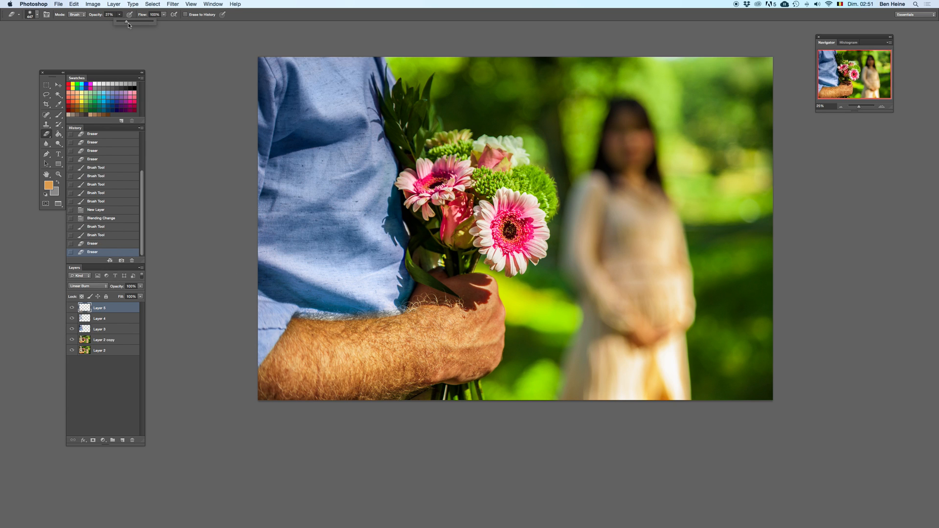
{"action": "left_click", "coordinate": [107, 228]}
{"action": "key", "text": "super+z"}
{"action": "left_click_drag", "start_coordinate": [313, 354], "coordinate": [443, 341]}
{"action": "key", "text": "super+z"}
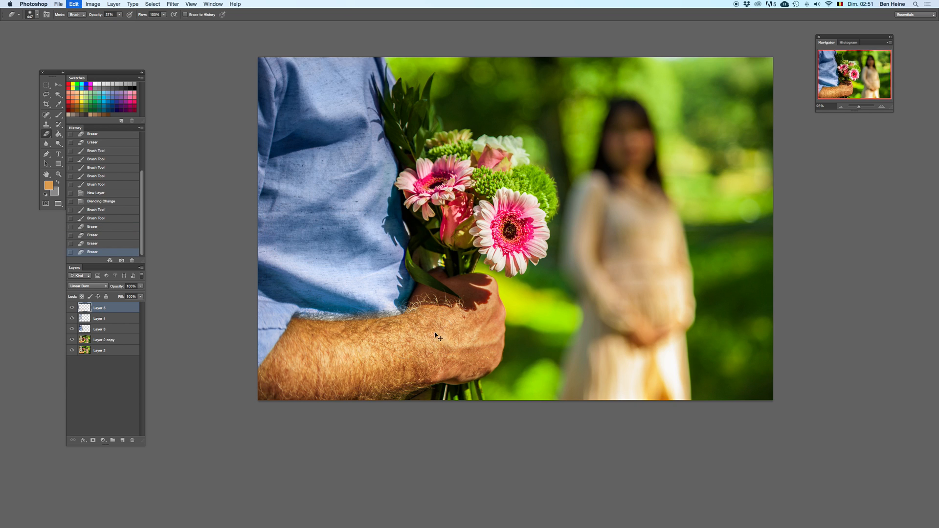
Step: Duplicate the bottom photo layer, Layer 2
{"action": "left_click", "coordinate": [103, 350]}
{"action": "right_click", "coordinate": [103, 351]}
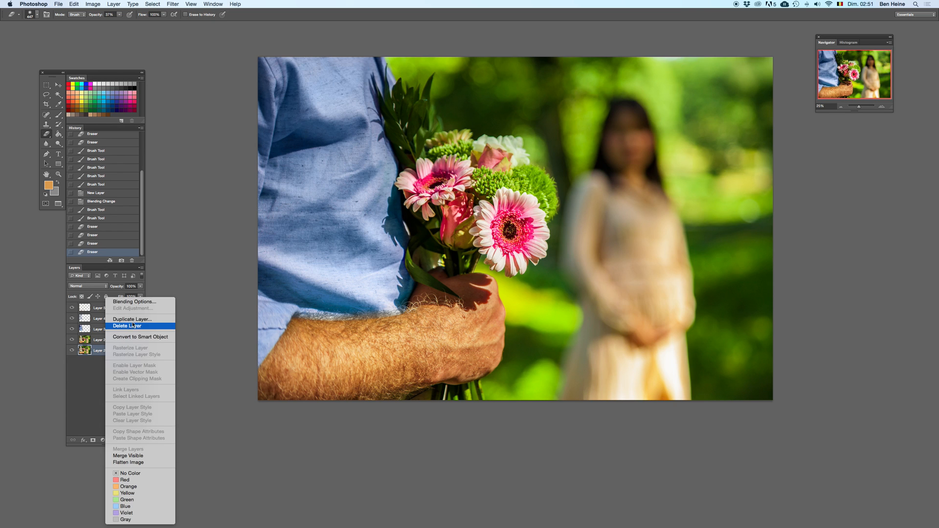
{"action": "left_click", "coordinate": [130, 324]}
{"action": "key", "text": "Return"}
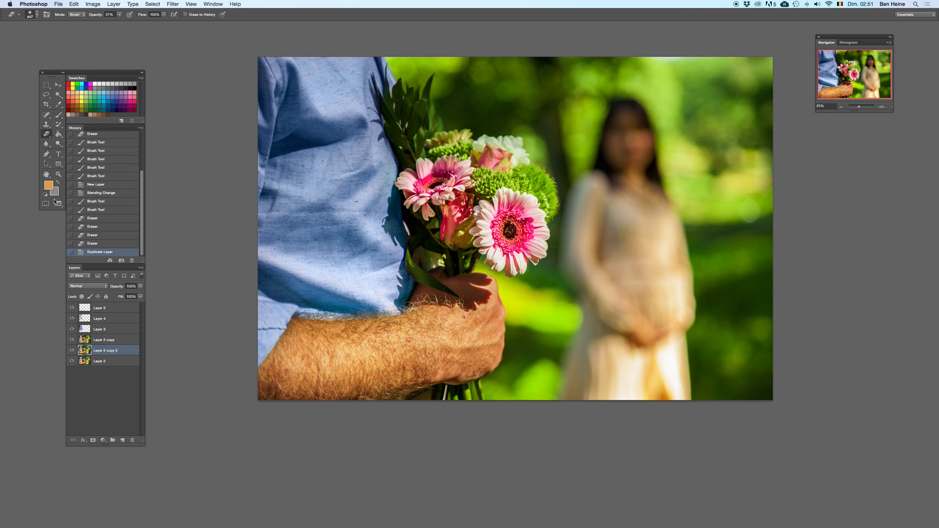
Step: Show the open document tabs, copy the entire image from tgrefs.jpg, and return to the bouquet photo
{"action": "left_click_drag", "start_coordinate": [68, 202], "coordinate": [88, 202]}
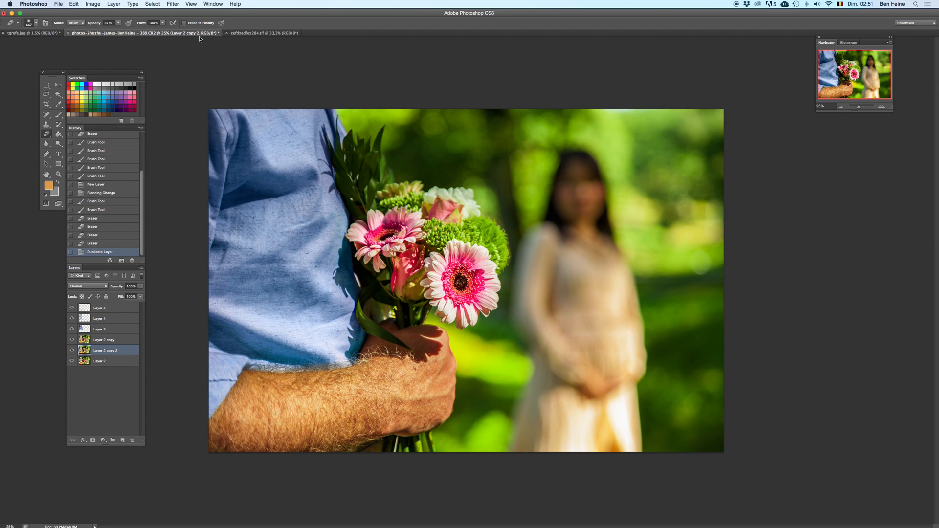
{"action": "left_click", "coordinate": [49, 35]}
{"action": "key", "text": "super+a"}
{"action": "key", "text": "super+c"}
{"action": "left_click", "coordinate": [117, 34]}
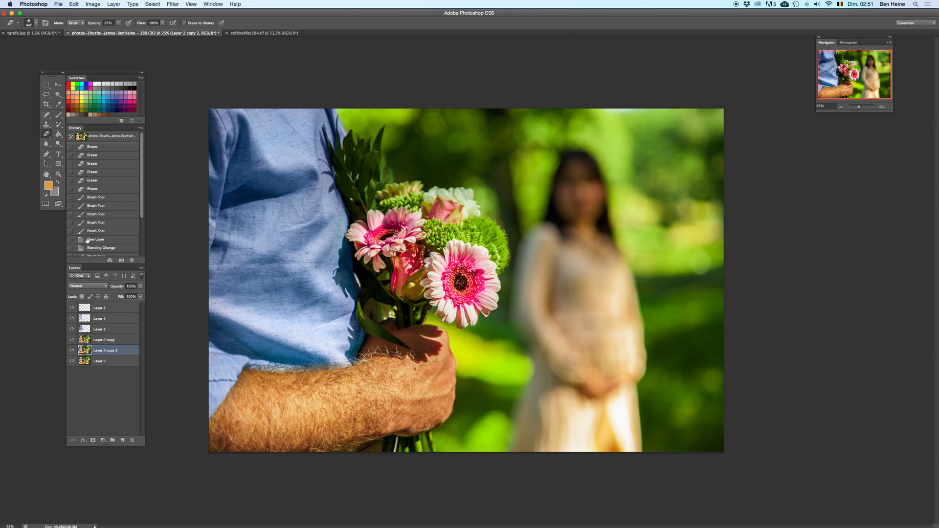
Step: Paste the copied image above Layer 2, move it to the bottom of the layer stack, and select Layer 2
{"action": "left_click", "coordinate": [101, 362]}
{"action": "key", "text": "super+v"}
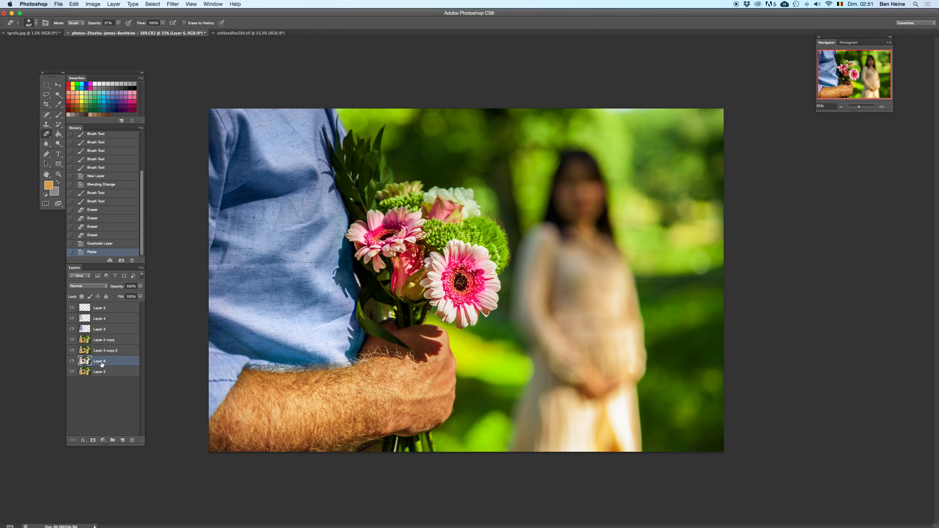
{"action": "left_click_drag", "start_coordinate": [99, 363], "coordinate": [107, 380]}
{"action": "left_click", "coordinate": [112, 361]}
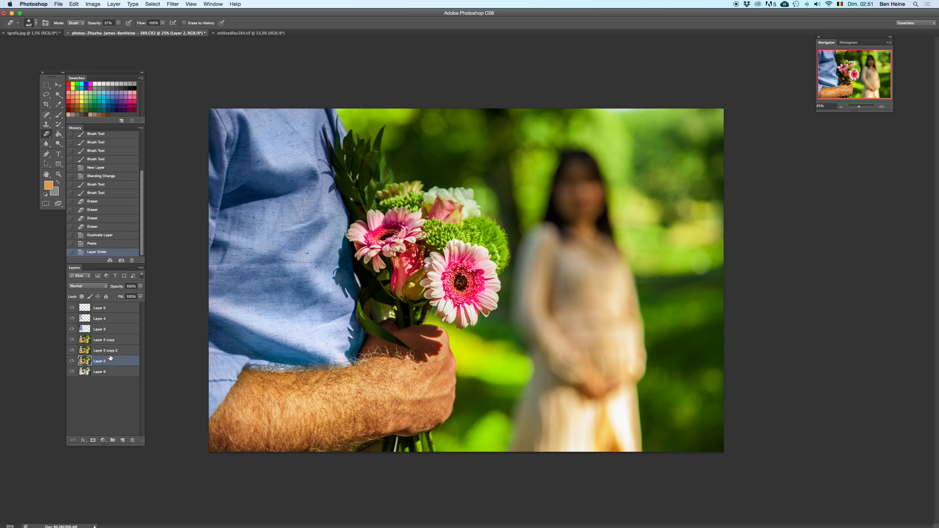
Step: Merge the layers from Layer 2 copy 2 up to Layer 5 into one layer
{"action": "left_click", "coordinate": [109, 353]}
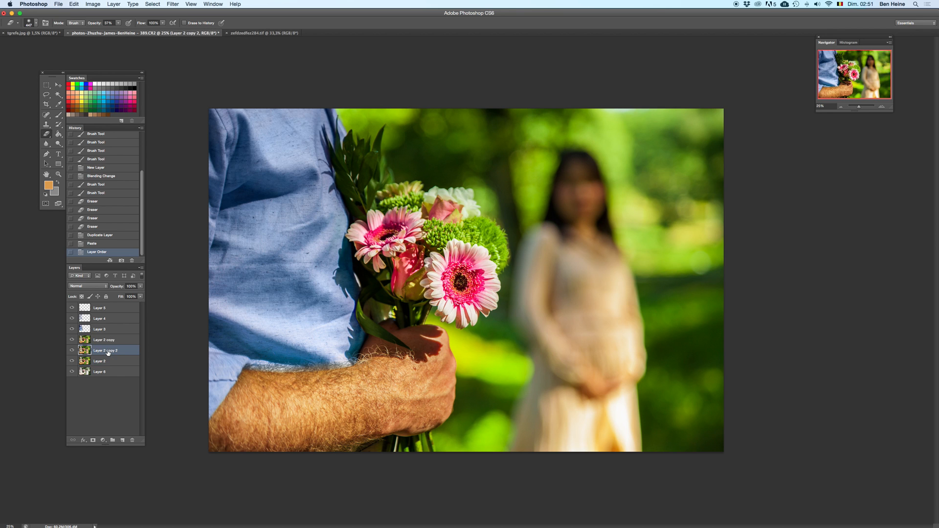
{"action": "left_click", "coordinate": [117, 310], "text": "shift"}
{"action": "right_click", "coordinate": [118, 310]}
{"action": "left_click", "coordinate": [138, 449]}
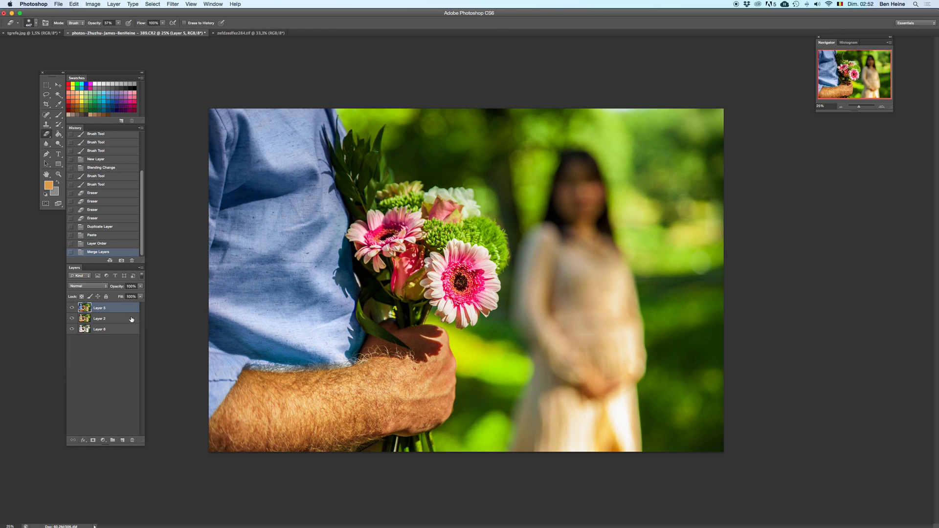
Step: Compare the photo before and after the last change at zoom levels between 6.25% and 25%
{"action": "left_click", "coordinate": [127, 319], "text": "shift"}
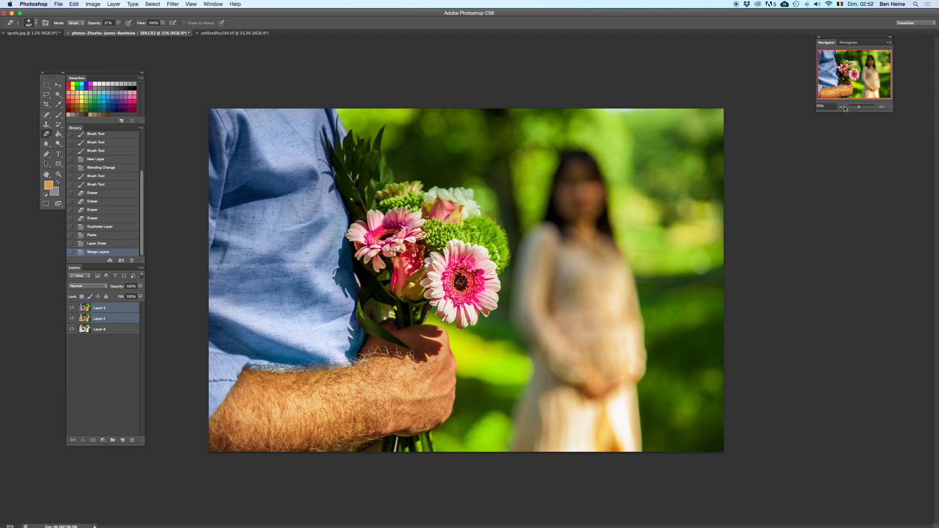
{"action": "key", "text": "Delete"}
{"action": "key", "text": "ctrl+z"}
{"action": "left_click", "coordinate": [841, 107]}
{"action": "left_click", "coordinate": [841, 106]}
{"action": "left_click", "coordinate": [841, 107]}
{"action": "left_click", "coordinate": [840, 107]}
{"action": "key", "text": "ctrl+z"}
{"action": "key", "text": "ctrl+z"}
{"action": "key", "text": "ctrl+z"}
{"action": "key", "text": "ctrl+z"}
{"action": "key", "text": "ctrl+z"}
{"action": "key", "text": "ctrl+z"}
{"action": "key", "text": "ctrl+z"}
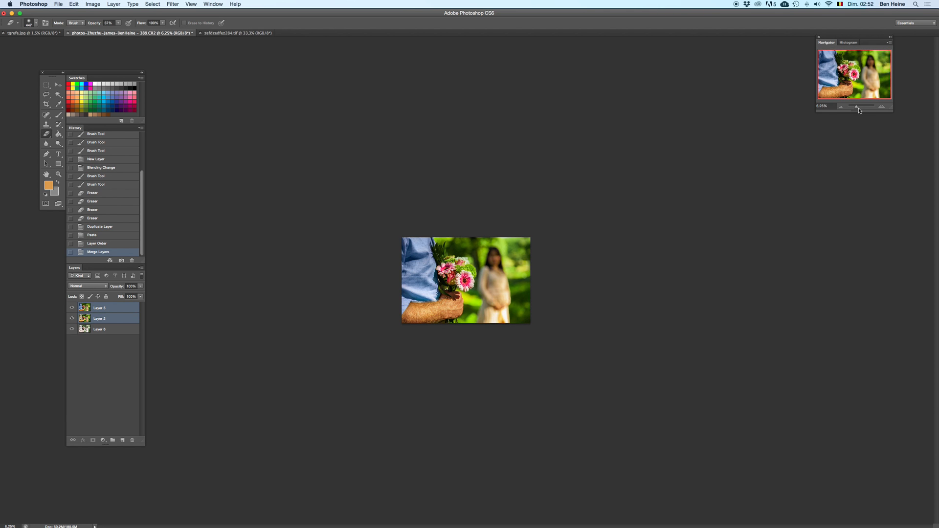
{"action": "key", "text": "ctrl+z"}
{"action": "left_click", "coordinate": [883, 107]}
{"action": "left_click", "coordinate": [883, 107]}
{"action": "left_click", "coordinate": [883, 107]}
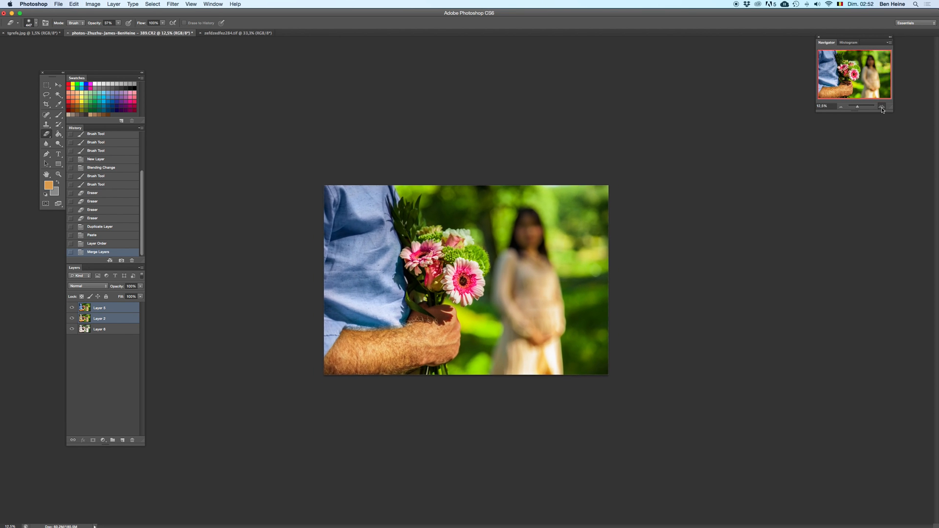
{"action": "key", "text": "ctrl+z"}
{"action": "left_click", "coordinate": [884, 107]}
{"action": "key", "text": "ctrl+z"}
{"action": "key", "text": "ctrl+z"}
{"action": "key", "text": "ctrl+z"}
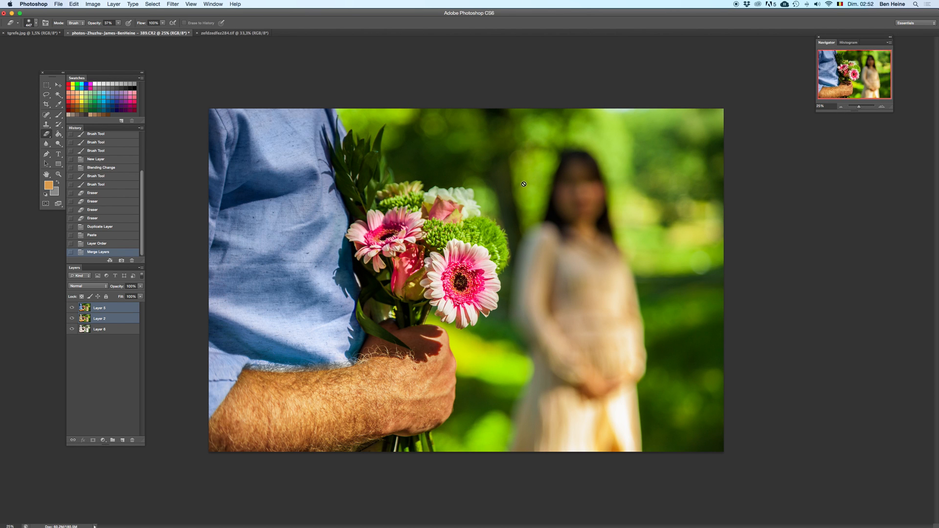
{"action": "key", "text": "super+z"}
{"action": "key", "text": "super+z"}
Step: Select only the merged Layer 5 and duplicate it
{"action": "right_click", "coordinate": [107, 314]}
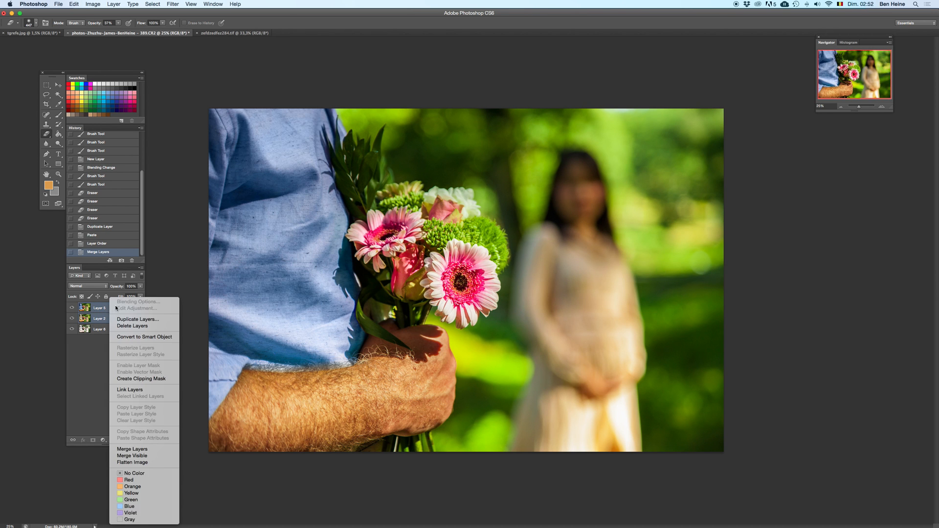
{"action": "left_click", "coordinate": [104, 311]}
{"action": "key", "text": "super+z"}
{"action": "key", "text": "super+z"}
{"action": "key", "text": "super+z"}
{"action": "key", "text": "super+z"}
{"action": "key", "text": "super+z"}
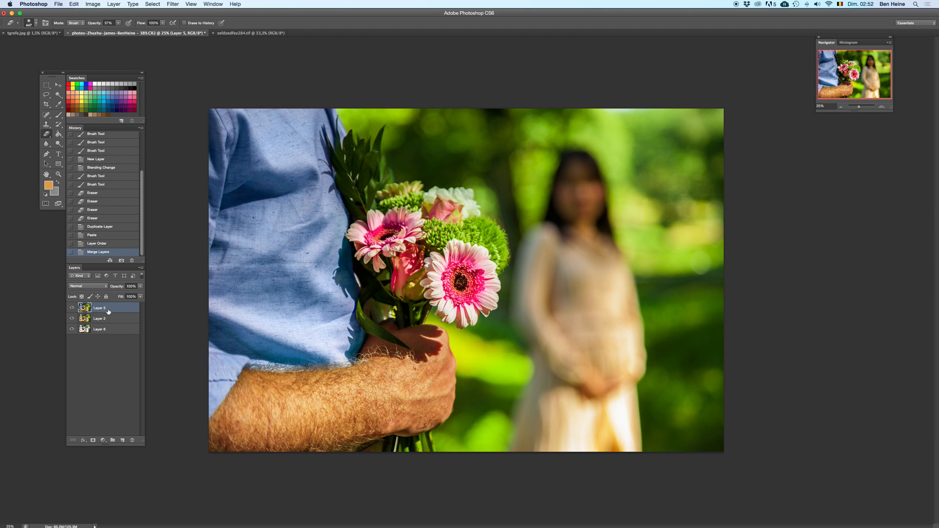
{"action": "key", "text": "super+z"}
{"action": "key", "text": "super+z"}
{"action": "right_click", "coordinate": [111, 310]}
{"action": "left_click", "coordinate": [129, 319]}
{"action": "key", "text": "Return"}
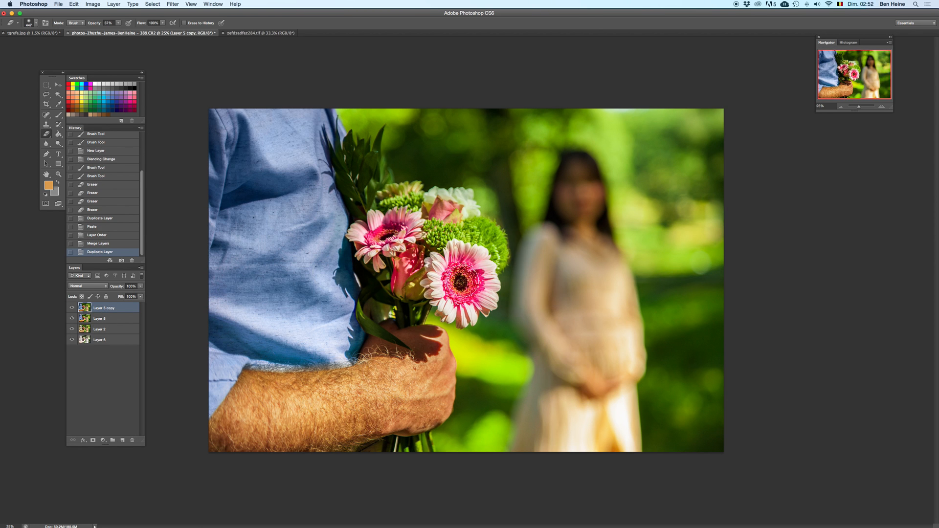
Step: Sample two light cream tones from the woman's skirt as painting colours and activate the Brush
{"action": "left_click", "coordinate": [47, 86]}
{"action": "key", "text": "i"}
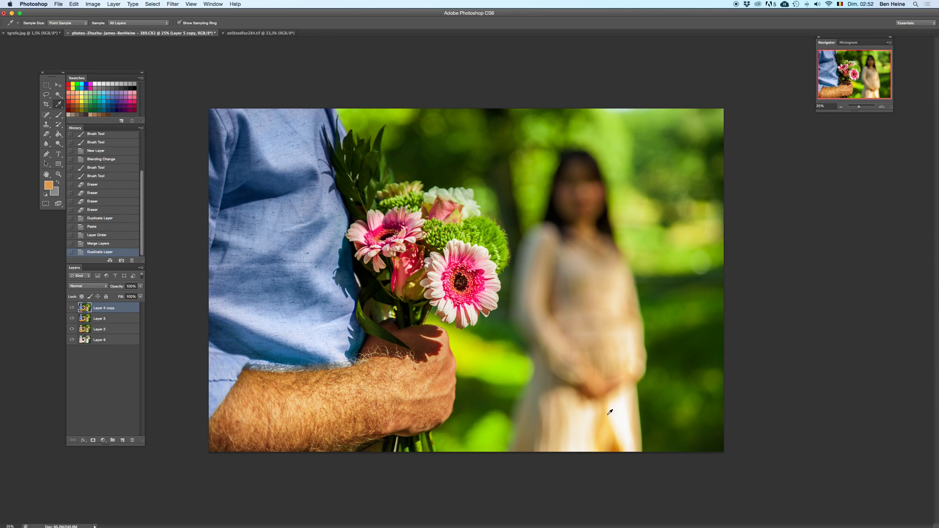
{"action": "left_click", "coordinate": [595, 412]}
{"action": "left_click", "coordinate": [621, 407]}
{"action": "key", "text": "b"}
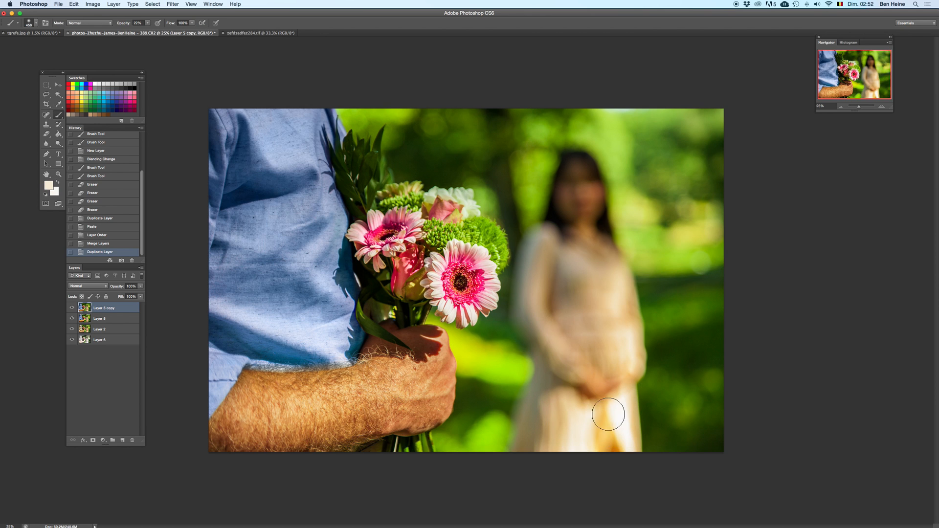
Step: Paint over the orange patch on the woman's lower skirt with the sampled cream tones on Layer 5 copy
{"action": "key", "text": "super+z"}
{"action": "mouse_move", "coordinate": [609, 442]}
{"action": "left_mouse_down"}
{"action": "mouse_move", "coordinate": [605, 421]}
{"action": "mouse_move", "coordinate": [617, 443]}
{"action": "left_mouse_up"}
{"action": "key", "text": "x"}
{"action": "left_click_drag", "start_coordinate": [616, 406], "coordinate": [618, 448]}
{"action": "key", "text": "super+z"}
{"action": "key", "text": "x"}
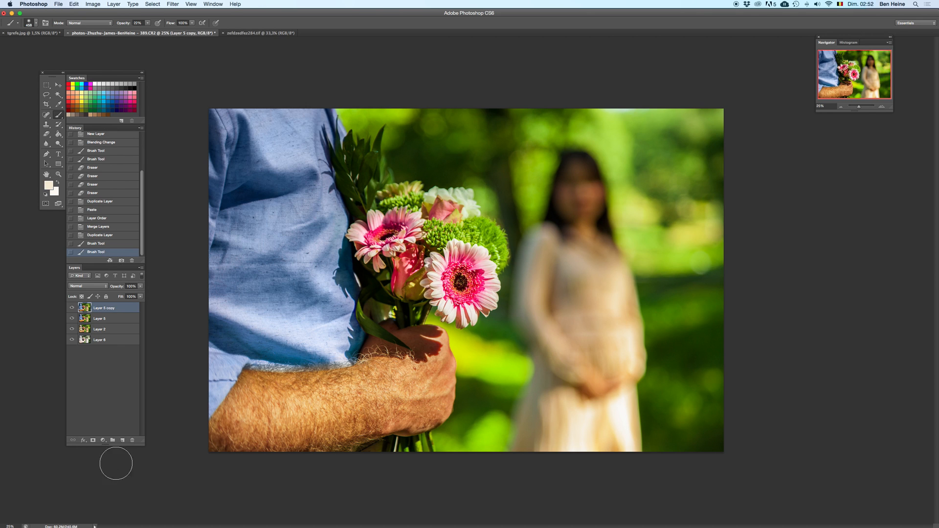
Step: Add a new layer above Layer 5 copy and set its blending mode to Multiply
{"action": "left_click", "coordinate": [122, 440]}
{"action": "left_click", "coordinate": [88, 286]}
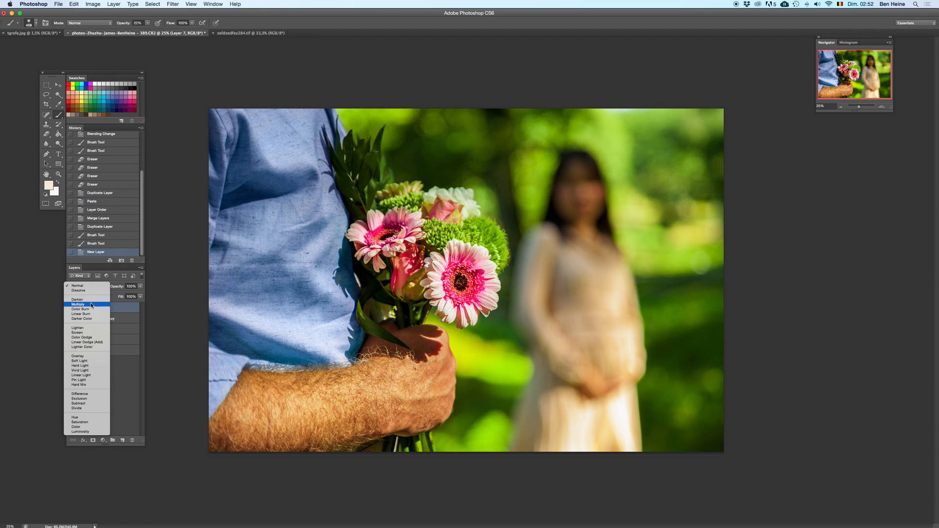
{"action": "left_click", "coordinate": [81, 305]}
Step: Reduce the brush size and paint cream strokes down the outer edge of the skirt on the Multiply layer
{"action": "right_click", "coordinate": [638, 392]}
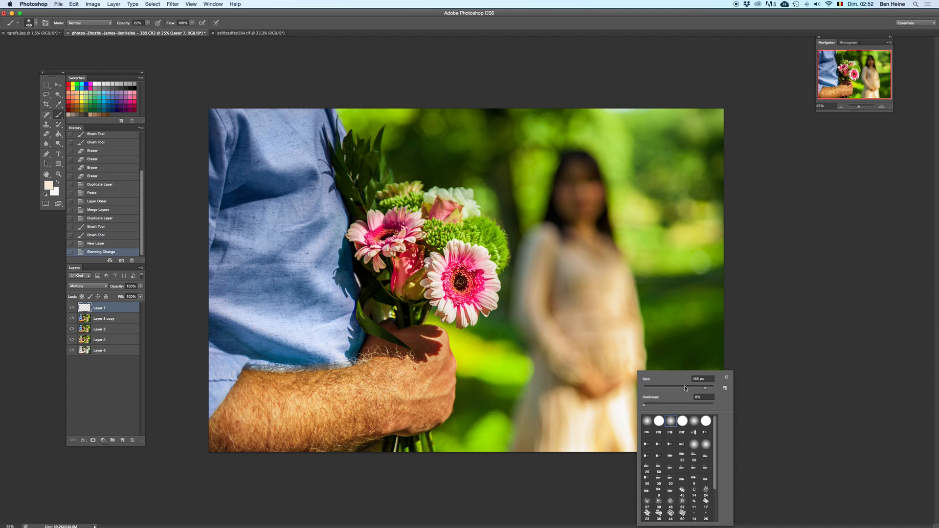
{"action": "key", "text": "Return"}
{"action": "left_click_drag", "start_coordinate": [622, 404], "coordinate": [622, 398]}
{"action": "left_click_drag", "start_coordinate": [622, 398], "coordinate": [626, 452]}
{"action": "mouse_move", "coordinate": [623, 416]}
{"action": "left_mouse_down"}
{"action": "mouse_move", "coordinate": [625, 459]}
{"action": "mouse_move", "coordinate": [632, 457]}
{"action": "left_mouse_up"}
{"action": "key", "text": "super+e"}
{"action": "key", "text": "super+z"}
{"action": "key", "text": "super+z"}
{"action": "key", "text": "super+z"}
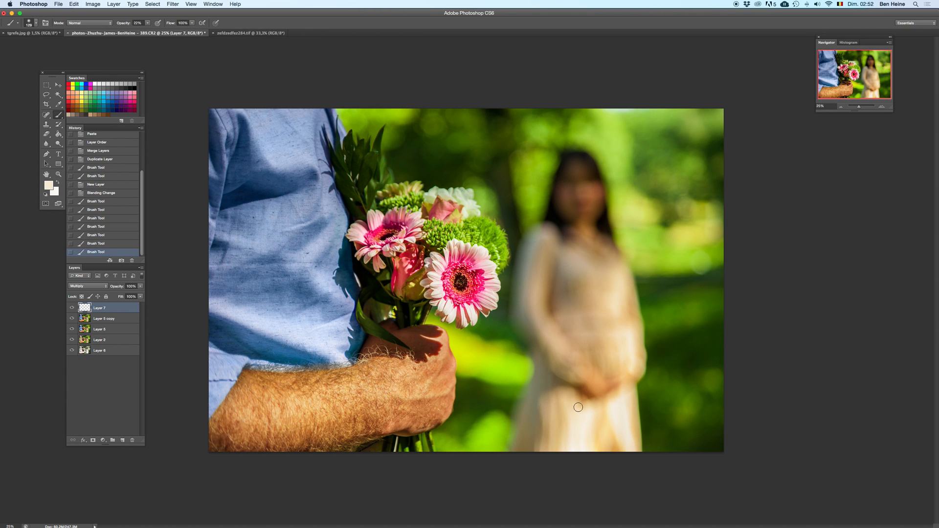
Step: Tone the middle of the skirt and the elbow area of the dress with small cream brush strokes
{"action": "left_click", "coordinate": [584, 412]}
{"action": "left_click", "coordinate": [582, 411]}
{"action": "left_click", "coordinate": [580, 409]}
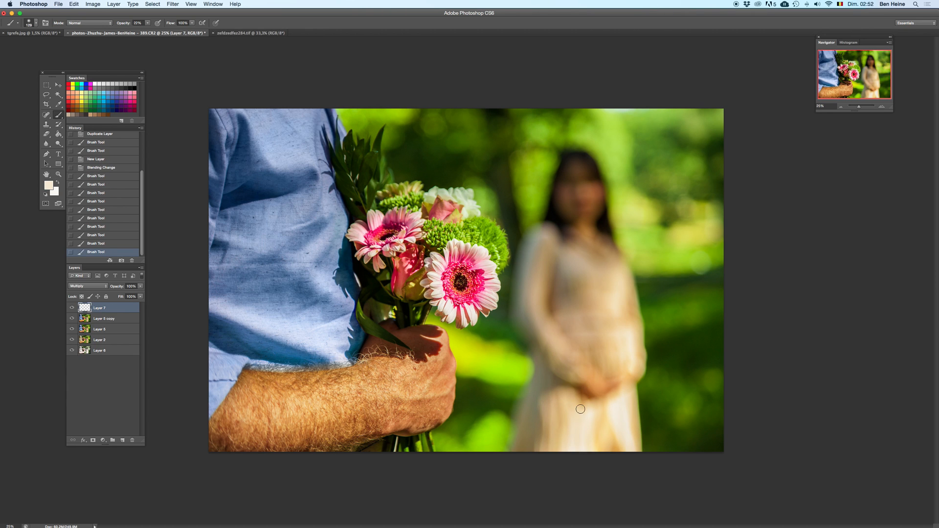
{"action": "left_click_drag", "start_coordinate": [588, 470], "coordinate": [583, 465]}
{"action": "left_click", "coordinate": [590, 423]}
{"action": "left_click", "coordinate": [628, 341]}
{"action": "left_click_drag", "start_coordinate": [636, 323], "coordinate": [633, 344]}
{"action": "left_click", "coordinate": [582, 442]}
Step: Sample a tan tone from the dress, enlarge the brush, and paint it over the middle of the skirt
{"action": "key", "text": "i"}
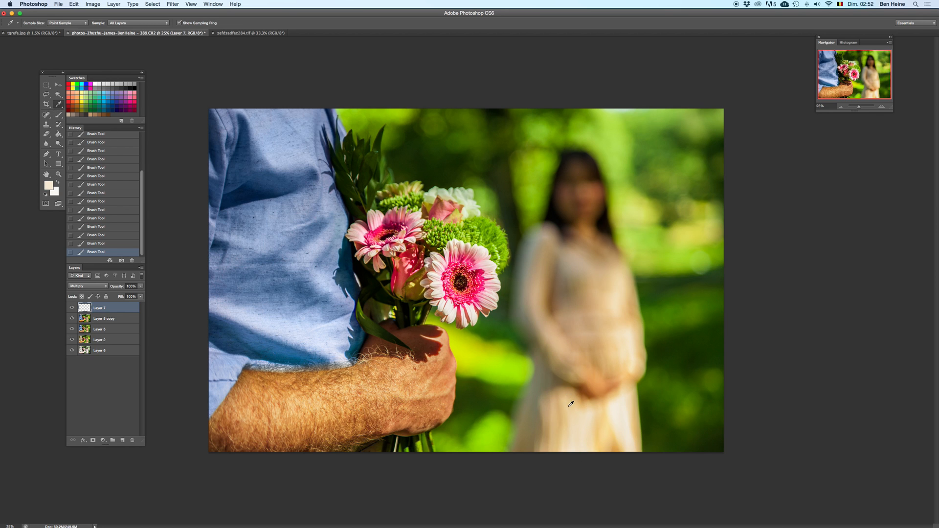
{"action": "key", "text": "b"}
{"action": "right_click", "coordinate": [582, 375]}
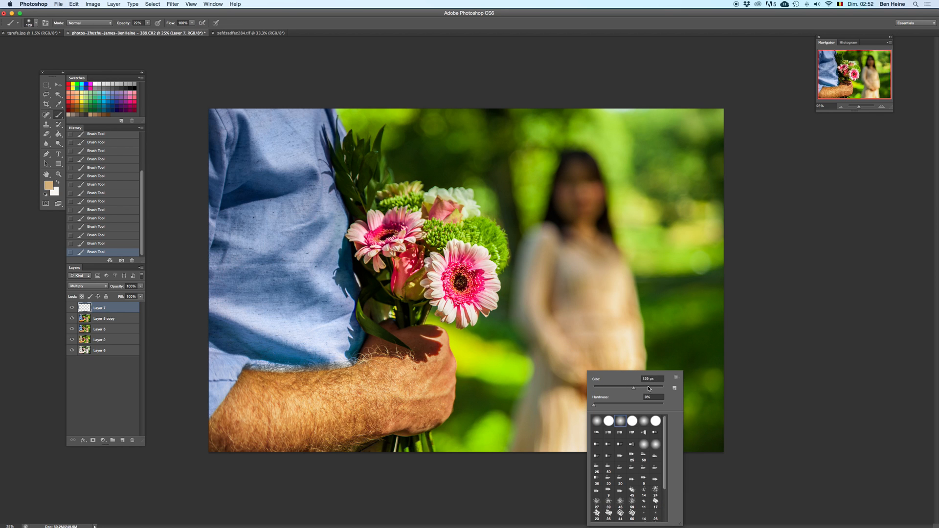
{"action": "left_click", "coordinate": [576, 442]}
{"action": "left_click_drag", "start_coordinate": [577, 438], "coordinate": [578, 409]}
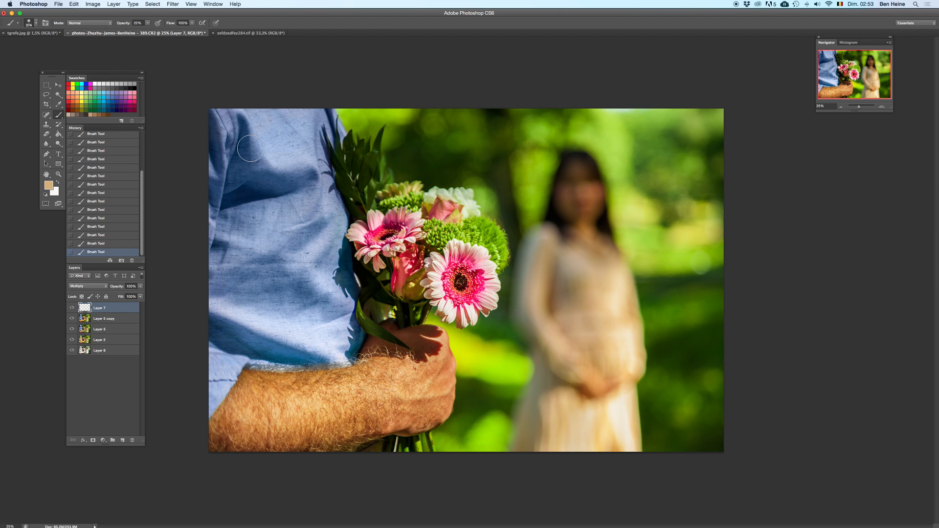
Step: Merge Layer 7, Layer 5 copy and Layer 5 into a single layer
{"action": "left_click", "coordinate": [47, 86]}
{"action": "left_click", "coordinate": [127, 328], "text": "shift"}
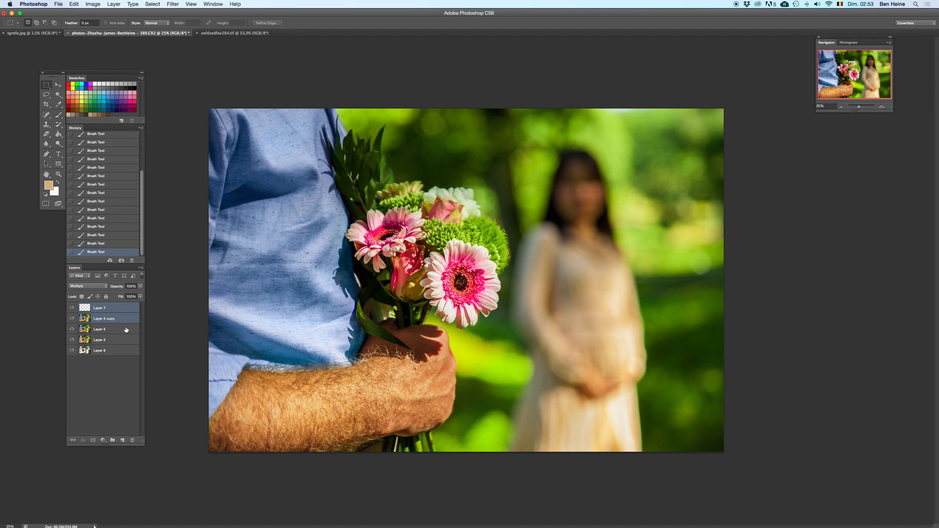
{"action": "right_click", "coordinate": [127, 317]}
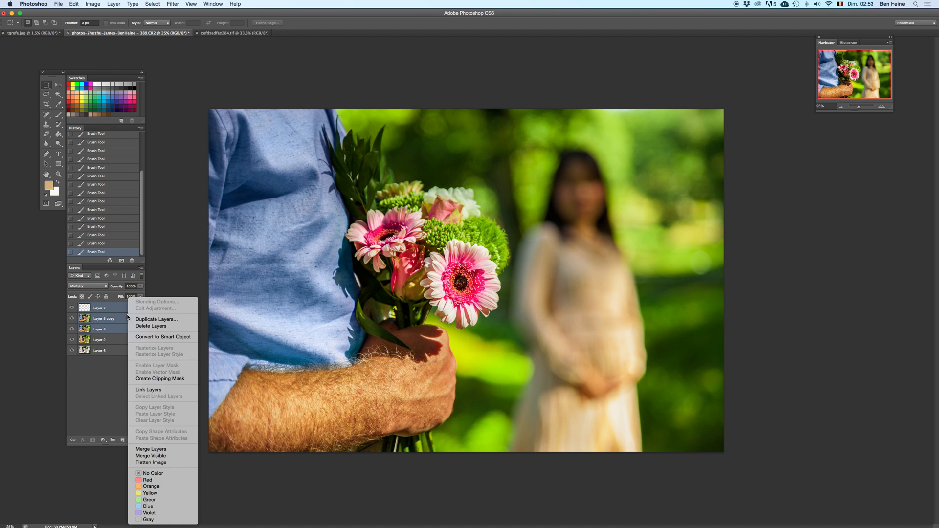
{"action": "left_click", "coordinate": [147, 449]}
Step: Select a rectangle around the woman's dress and paste a copy of that area onto a new layer
{"action": "left_click_drag", "start_coordinate": [498, 215], "coordinate": [666, 452]}
{"action": "key", "text": "super+v"}
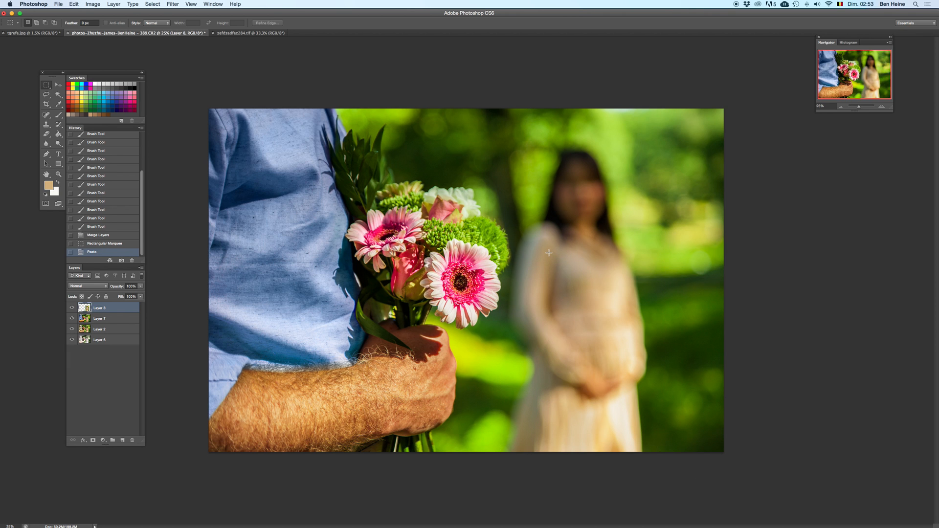
{"action": "mouse_move", "coordinate": [548, 237]}
{"action": "left_mouse_down", "text": "super"}
{"action": "mouse_move", "coordinate": [494, 207]}
{"action": "mouse_move", "coordinate": [586, 195]}
{"action": "mouse_move", "coordinate": [535, 231]}
{"action": "left_mouse_up", "text": "super"}
{"action": "key", "text": "super+z"}
Step: Start a Hue/Saturation adjustment on the pasted dress layer and reset it to the Default preset
{"action": "key", "text": "super+u"}
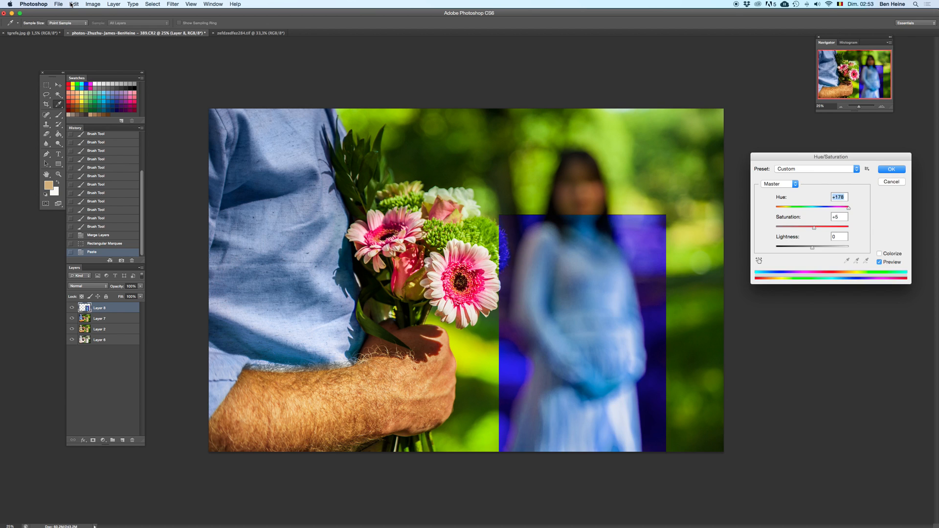
{"action": "left_click", "coordinate": [809, 170]}
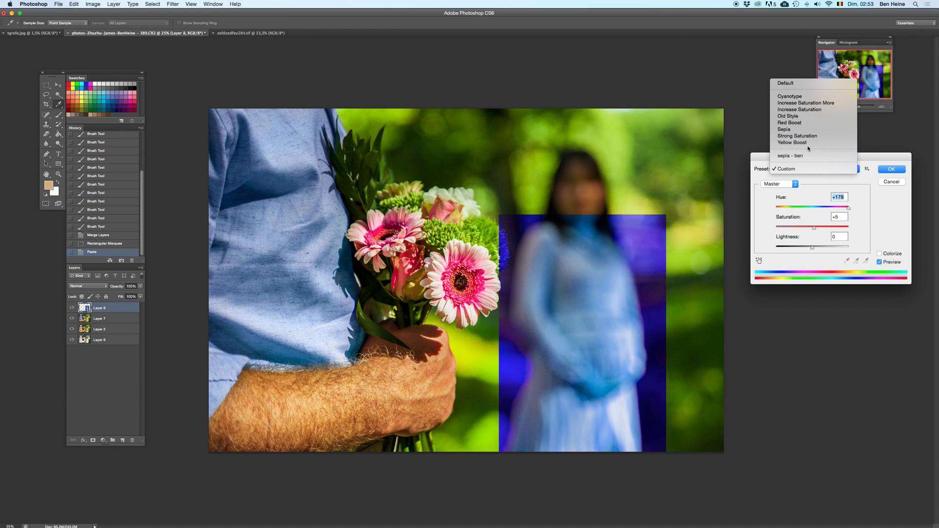
{"action": "left_click", "coordinate": [802, 83]}
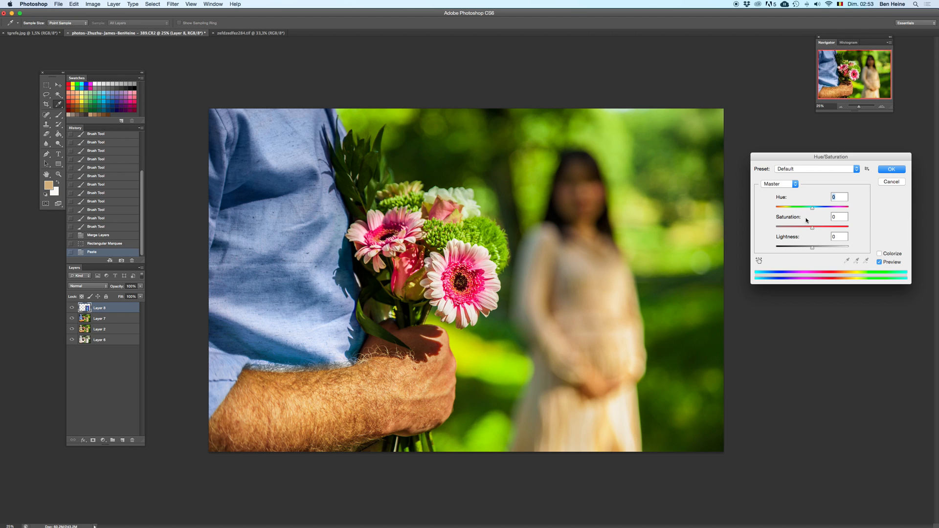
Step: Try several hue shifts on the dress layer, including -121 and -104, resetting the hue to 0 between attempts
{"action": "left_click_drag", "start_coordinate": [812, 208], "coordinate": [821, 206]}
{"action": "type", "text": "0"}
{"action": "left_click_drag", "start_coordinate": [840, 209], "coordinate": [774, 208]}
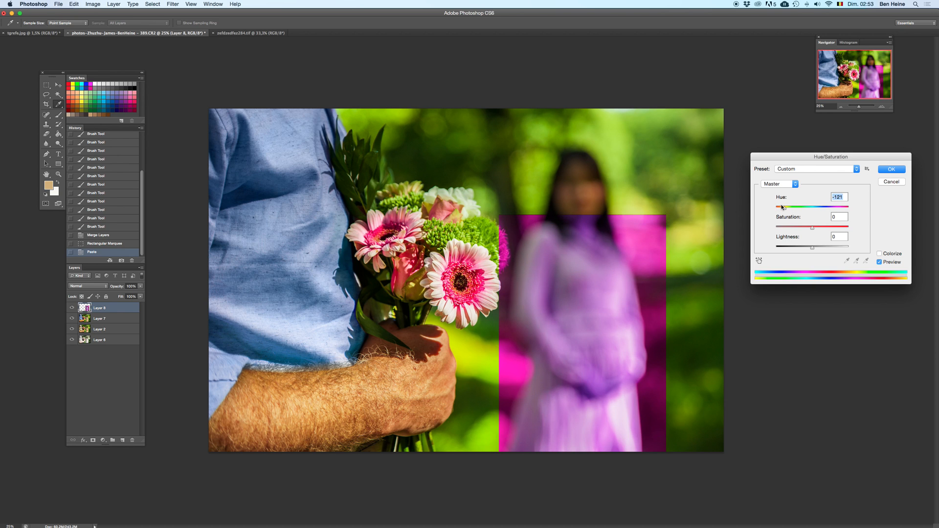
{"action": "left_click_drag", "start_coordinate": [796, 205], "coordinate": [783, 209]}
{"action": "type", "text": "0"}
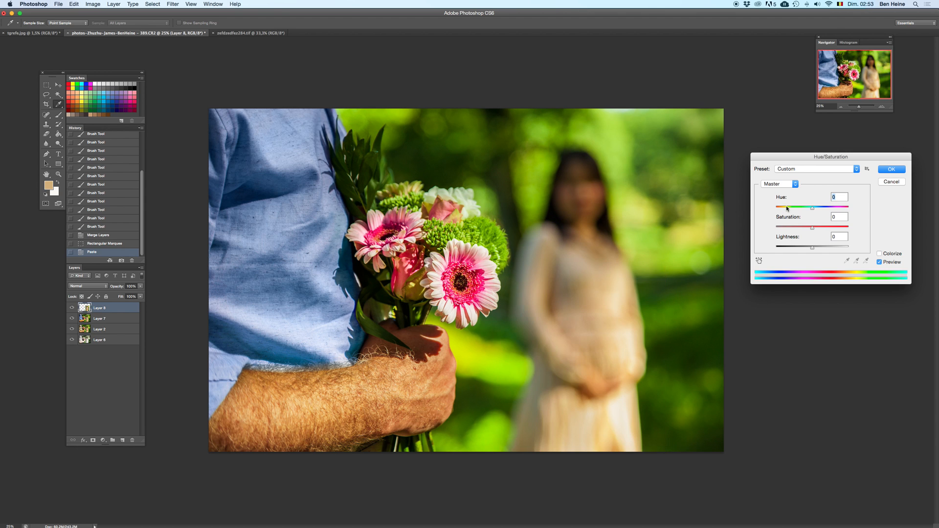
{"action": "left_click", "coordinate": [786, 206]}
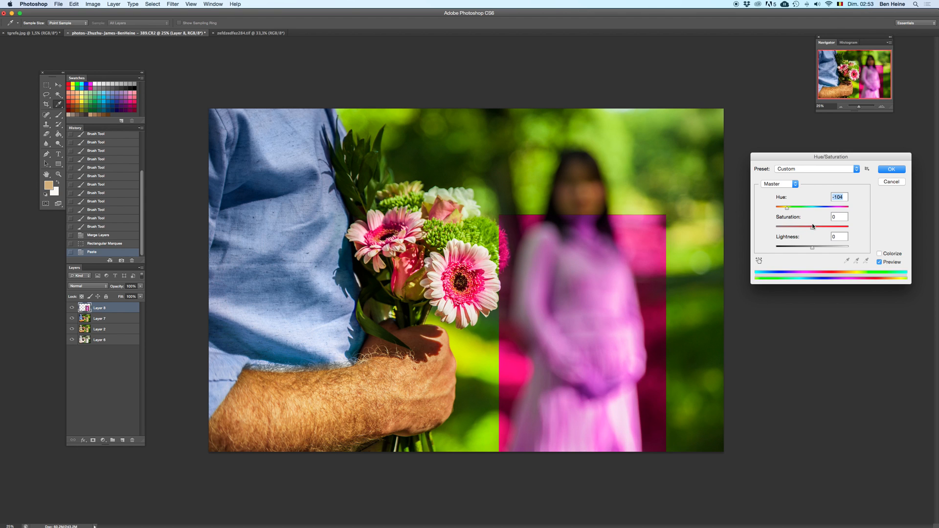
{"action": "type", "text": "0"}
Step: Shift the dress layer's hue to -84 for a pink tone and apply the Hue/Saturation adjustment
{"action": "mouse_move", "coordinate": [777, 208]}
{"action": "left_mouse_down"}
{"action": "mouse_move", "coordinate": [829, 206]}
{"action": "mouse_move", "coordinate": [790, 208]}
{"action": "left_mouse_up"}
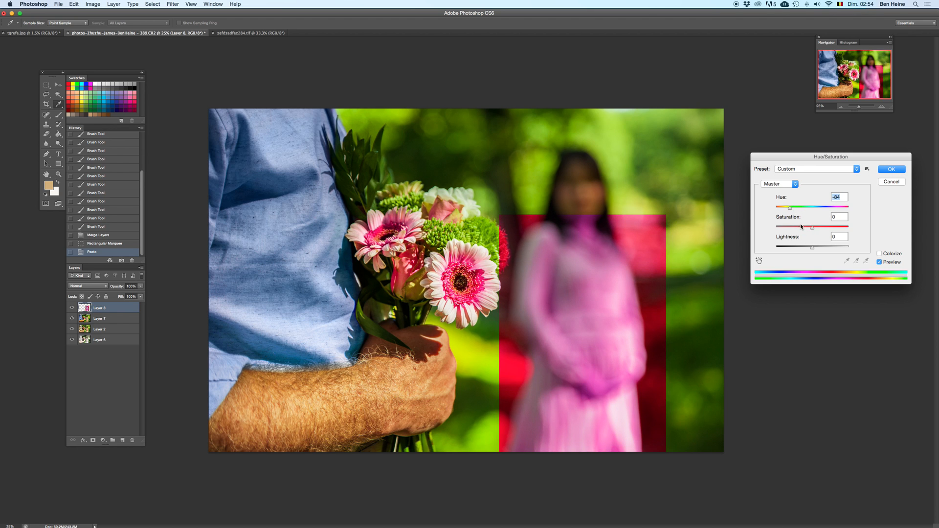
{"action": "mouse_move", "coordinate": [802, 229]}
{"action": "left_mouse_down"}
{"action": "mouse_move", "coordinate": [820, 231]}
{"action": "mouse_move", "coordinate": [809, 230]}
{"action": "left_mouse_up"}
{"action": "left_click", "coordinate": [892, 169]}
{"action": "key", "text": "m"}
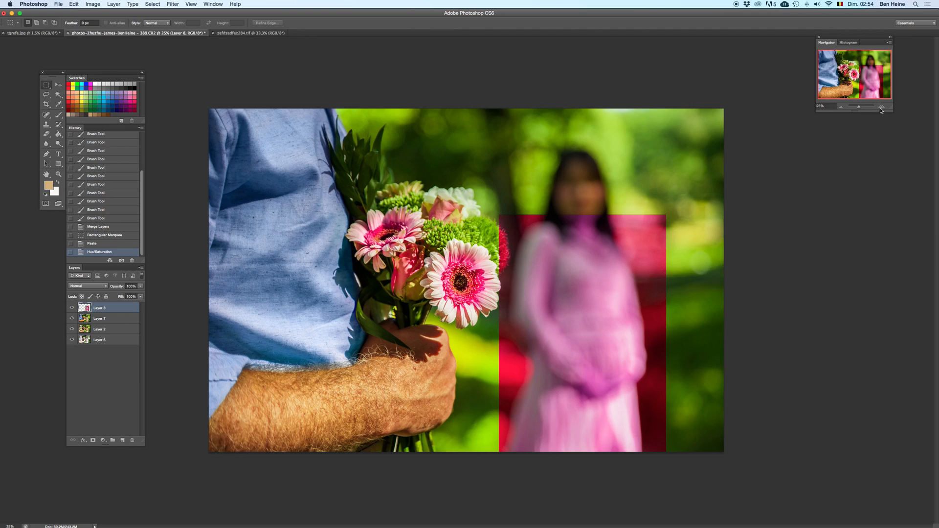
Step: Inspect the recoloured dress at 100% zoom, comparing it with and without the hue change
{"action": "left_click", "coordinate": [885, 106]}
{"action": "left_click", "coordinate": [884, 106]}
{"action": "scroll", "coordinate": [719, 262], "scroll_direction": "right", "scroll_amount": 5}
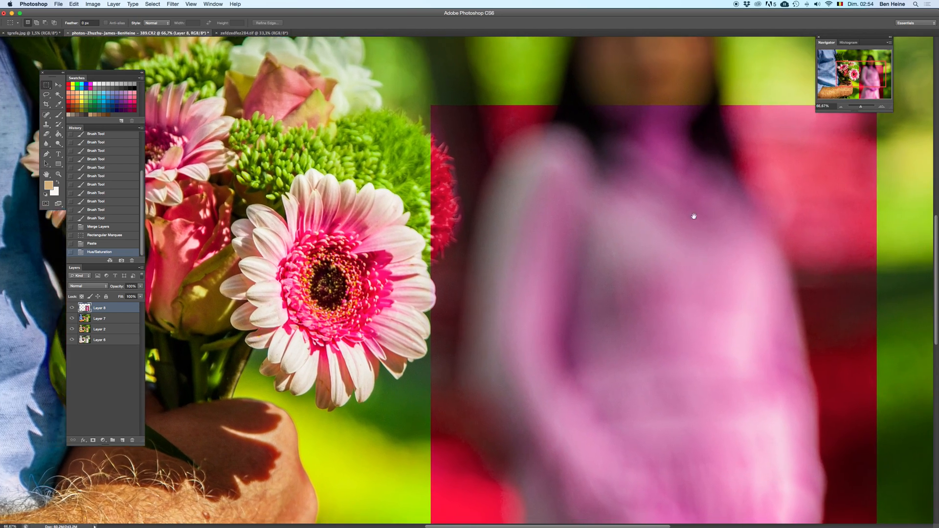
{"action": "scroll", "coordinate": [693, 219], "scroll_direction": "down", "scroll_amount": 10}
{"action": "left_click", "coordinate": [884, 108]}
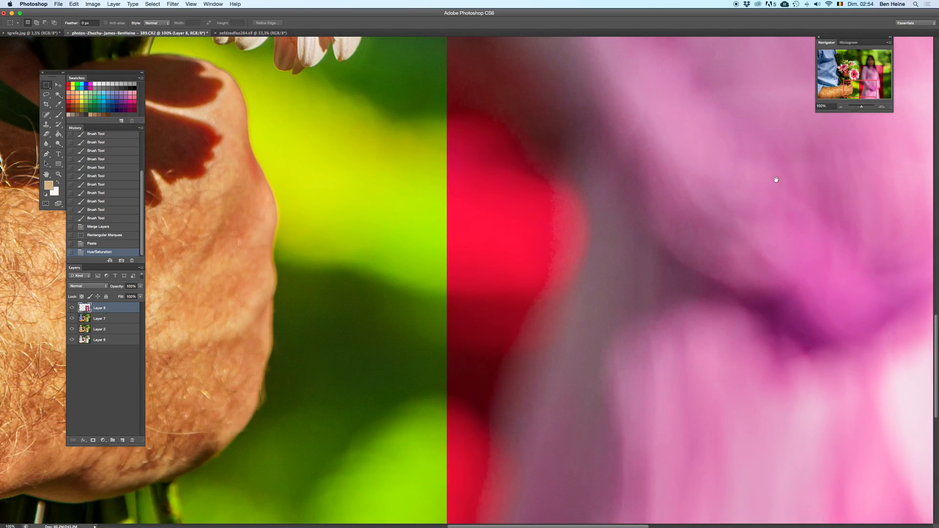
{"action": "scroll", "coordinate": [724, 240], "scroll_direction": "right", "scroll_amount": 4}
{"action": "scroll", "coordinate": [724, 239], "scroll_direction": "up", "scroll_amount": 4}
{"action": "key", "text": "super+z"}
{"action": "key", "text": "super+z"}
{"action": "scroll", "coordinate": [710, 264], "scroll_direction": "up", "scroll_amount": 5}
{"action": "scroll", "coordinate": [710, 265], "scroll_direction": "right", "scroll_amount": 2}
{"action": "key", "text": "super+z"}
{"action": "key", "text": "super+z"}
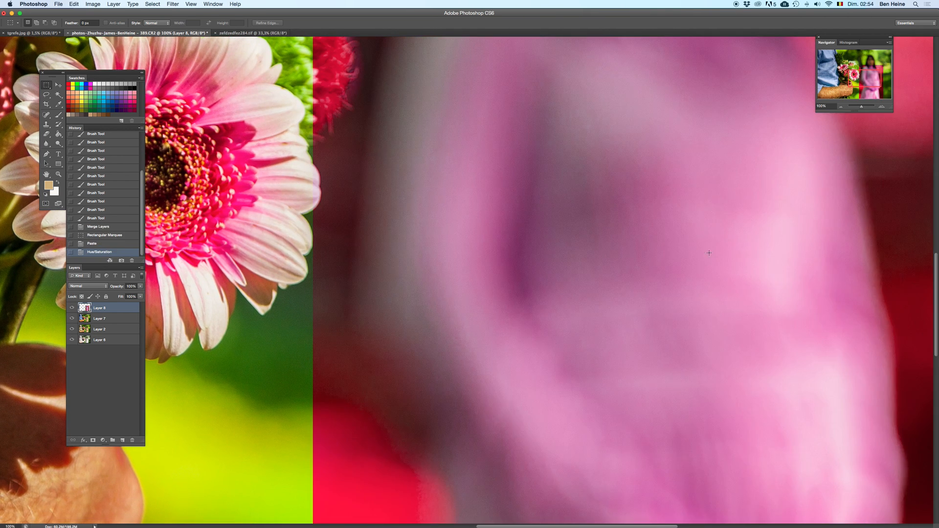
{"action": "scroll", "coordinate": [705, 264], "scroll_direction": "up", "scroll_amount": 5}
{"action": "scroll", "coordinate": [705, 264], "scroll_direction": "right", "scroll_amount": 1}
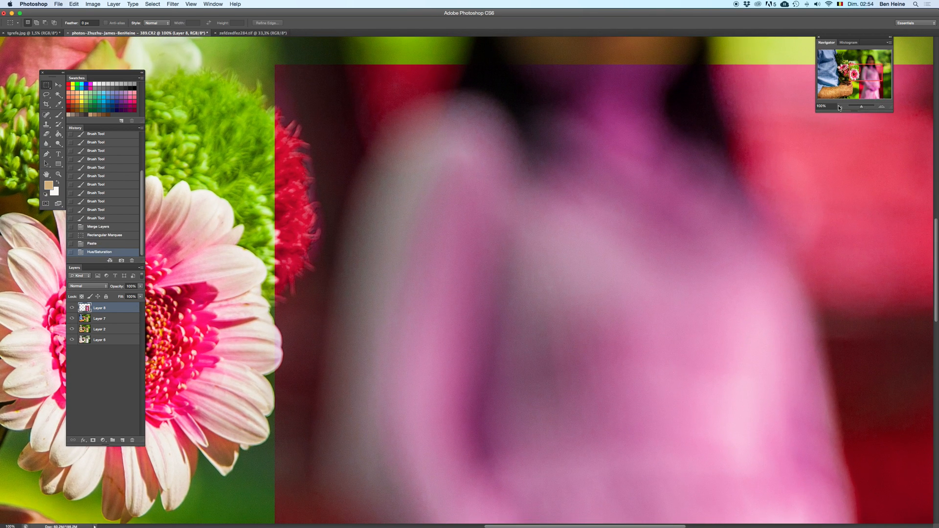
Step: Switch to the Eraser at 33.33% zoom and raise its opacity to 100%
{"action": "left_click", "coordinate": [840, 108]}
{"action": "left_click", "coordinate": [840, 108]}
{"action": "left_click", "coordinate": [840, 107]}
{"action": "key", "text": "e"}
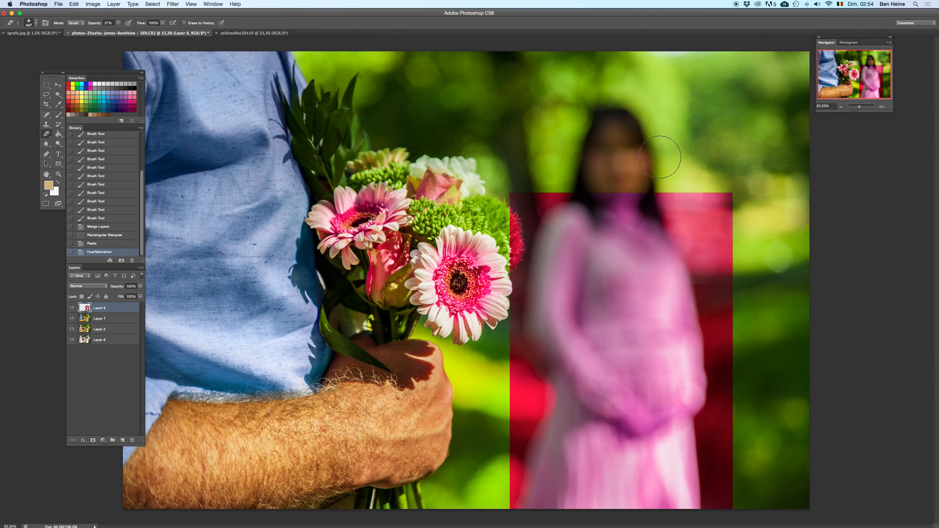
{"action": "key", "text": "super+z"}
Step: Resize the eraser and remove the recoloured background around the woman's neck and above her shoulder beside the bouquet
{"action": "key", "text": "super+z"}
{"action": "left_click", "coordinate": [118, 23]}
{"action": "left_click_drag", "start_coordinate": [120, 30], "coordinate": [146, 30]}
{"action": "right_click", "coordinate": [621, 187]}
{"action": "left_click", "coordinate": [681, 199]}
{"action": "mouse_move", "coordinate": [621, 174]}
{"action": "left_mouse_down"}
{"action": "mouse_move", "coordinate": [606, 189]}
{"action": "mouse_move", "coordinate": [639, 199]}
{"action": "mouse_move", "coordinate": [606, 191]}
{"action": "mouse_move", "coordinate": [685, 230]}
{"action": "mouse_move", "coordinate": [690, 247]}
{"action": "left_mouse_up"}
{"action": "key", "text": "BackSpace"}
{"action": "key", "text": "super+z"}
{"action": "mouse_move", "coordinate": [607, 203]}
{"action": "left_mouse_down"}
{"action": "mouse_move", "coordinate": [601, 184]}
{"action": "mouse_move", "coordinate": [593, 198]}
{"action": "mouse_move", "coordinate": [542, 190]}
{"action": "mouse_move", "coordinate": [511, 205]}
{"action": "left_mouse_up"}
{"action": "left_click_drag", "start_coordinate": [581, 176], "coordinate": [567, 191]}
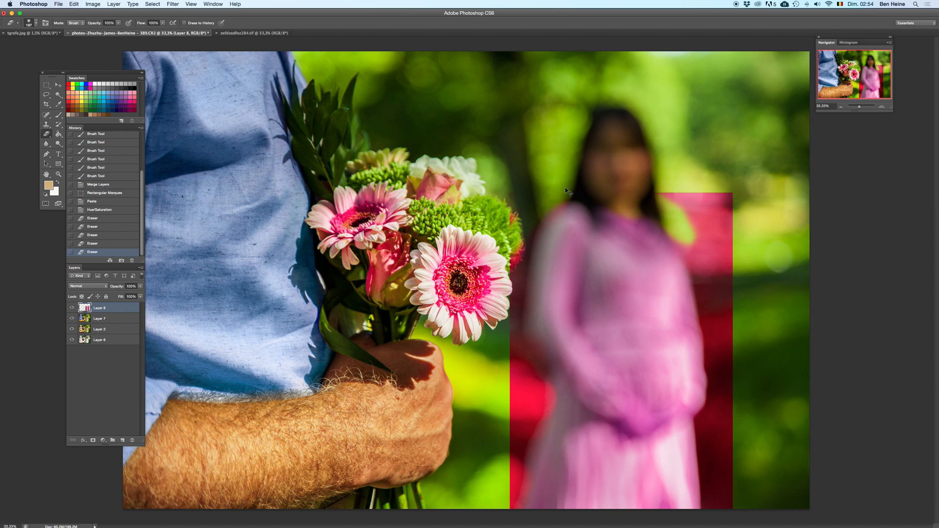
Step: Adjust the eraser size again and clean the remaining tint from the bouquet's edge and the nearby shoulder
{"action": "key", "text": "BackSpace"}
{"action": "key", "text": "super+z"}
{"action": "right_click", "coordinate": [566, 189]}
{"action": "left_click_drag", "start_coordinate": [627, 197], "coordinate": [631, 196]}
{"action": "left_click", "coordinate": [537, 206]}
{"action": "right_click", "coordinate": [576, 170]}
{"action": "left_click_drag", "start_coordinate": [642, 189], "coordinate": [643, 189]}
{"action": "left_click", "coordinate": [558, 178]}
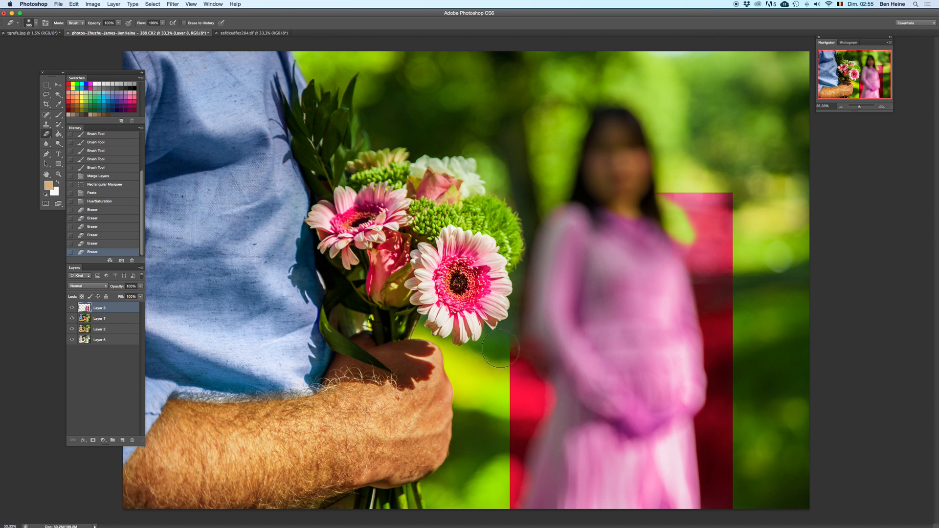
Step: Change the screen mode and erase the red background between the man's hand and the dress, down to the photo's lower edge
{"action": "left_click_drag", "start_coordinate": [500, 349], "coordinate": [504, 379]}
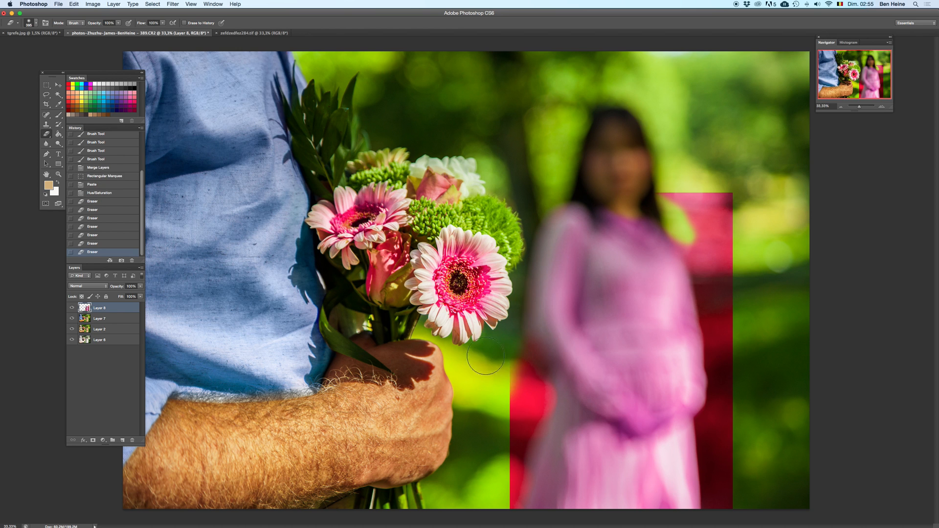
{"action": "left_click", "coordinate": [58, 204]}
{"action": "left_click_drag", "start_coordinate": [500, 327], "coordinate": [520, 363]}
{"action": "key", "text": "super+z"}
{"action": "mouse_move", "coordinate": [508, 323]}
{"action": "left_mouse_down"}
{"action": "mouse_move", "coordinate": [519, 362]}
{"action": "mouse_move", "coordinate": [496, 378]}
{"action": "mouse_move", "coordinate": [491, 433]}
{"action": "left_mouse_up"}
{"action": "left_click_drag", "start_coordinate": [501, 364], "coordinate": [484, 470]}
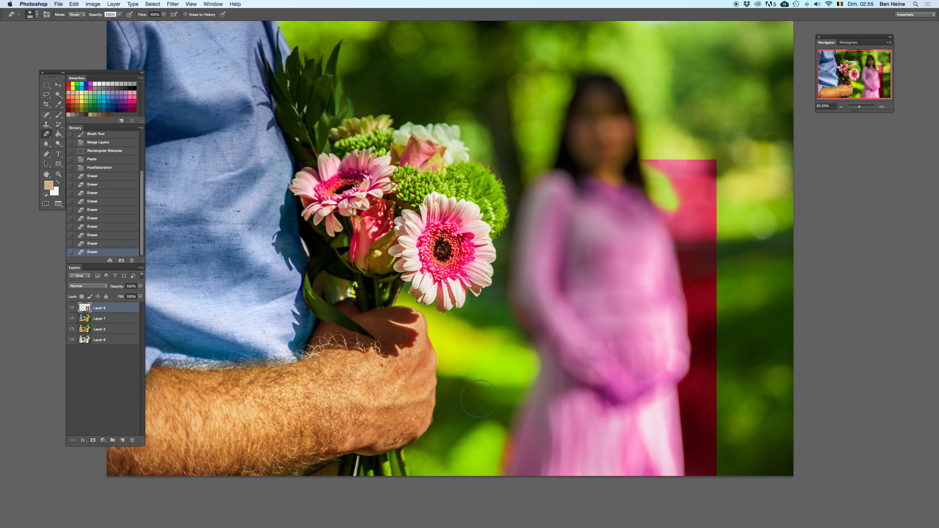
Step: Erase the red background beside the woman's outer shoulder and arm, resizing the eraser and undoing the stray stroke
{"action": "mouse_move", "coordinate": [671, 161]}
{"action": "left_mouse_down"}
{"action": "mouse_move", "coordinate": [658, 176]}
{"action": "mouse_move", "coordinate": [678, 206]}
{"action": "left_mouse_up"}
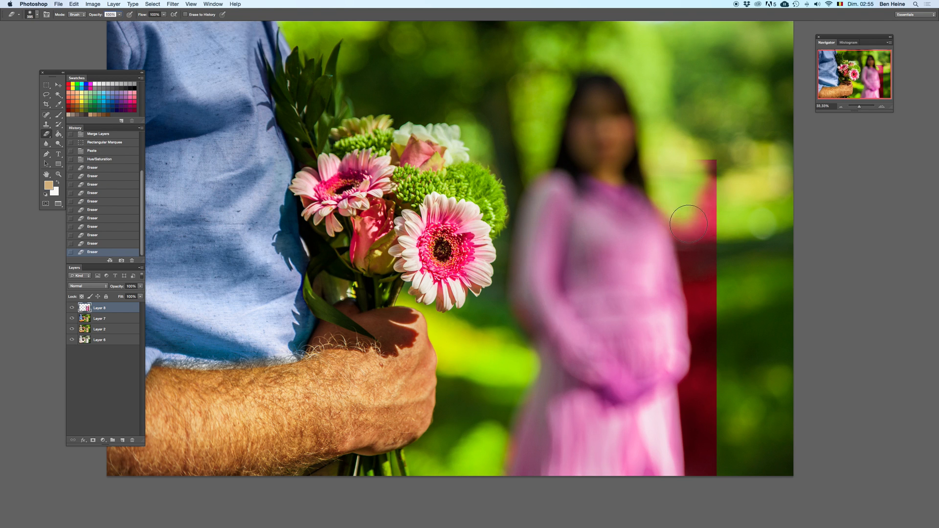
{"action": "mouse_move", "coordinate": [696, 147]}
{"action": "left_mouse_down"}
{"action": "mouse_move", "coordinate": [719, 189]}
{"action": "mouse_move", "coordinate": [706, 197]}
{"action": "mouse_move", "coordinate": [697, 280]}
{"action": "left_mouse_up"}
{"action": "right_click", "coordinate": [708, 200]}
{"action": "left_click", "coordinate": [773, 217]}
{"action": "mouse_move", "coordinate": [666, 186]}
{"action": "left_mouse_down"}
{"action": "mouse_move", "coordinate": [666, 204]}
{"action": "mouse_move", "coordinate": [689, 225]}
{"action": "left_mouse_up"}
{"action": "left_click_drag", "start_coordinate": [696, 296], "coordinate": [703, 329]}
{"action": "key", "text": "super+z"}
Step: Use a smaller eraser to clear the remaining red along the outer arm and skirt edge
{"action": "right_click", "coordinate": [718, 258]}
{"action": "left_click", "coordinate": [777, 277]}
{"action": "mouse_move", "coordinate": [703, 267]}
{"action": "left_mouse_down"}
{"action": "mouse_move", "coordinate": [691, 261]}
{"action": "mouse_move", "coordinate": [716, 396]}
{"action": "mouse_move", "coordinate": [710, 330]}
{"action": "mouse_move", "coordinate": [700, 337]}
{"action": "mouse_move", "coordinate": [698, 388]}
{"action": "mouse_move", "coordinate": [696, 380]}
{"action": "mouse_move", "coordinate": [688, 388]}
{"action": "mouse_move", "coordinate": [669, 333]}
{"action": "left_mouse_up"}
{"action": "key", "text": "super+z"}
{"action": "key", "text": "super+z"}
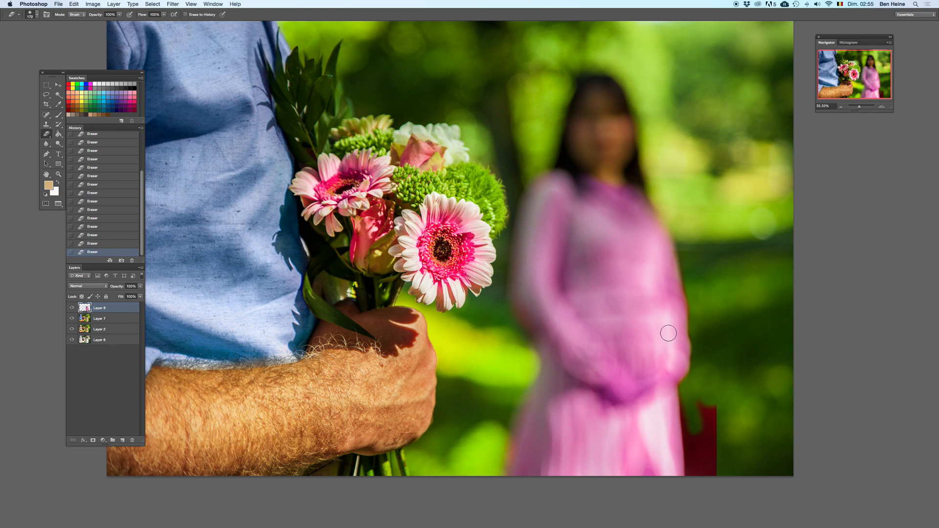
{"action": "left_click_drag", "start_coordinate": [686, 390], "coordinate": [709, 480]}
{"action": "key", "text": "super+z"}
{"action": "mouse_move", "coordinate": [689, 383]}
{"action": "left_mouse_down"}
{"action": "mouse_move", "coordinate": [698, 482]}
{"action": "mouse_move", "coordinate": [696, 388]}
{"action": "mouse_move", "coordinate": [724, 412]}
{"action": "mouse_move", "coordinate": [687, 392]}
{"action": "mouse_move", "coordinate": [685, 480]}
{"action": "left_mouse_up"}
Step: Zoom out and compare the photo with and without the pink dress layer by temporarily deleting it
{"action": "left_click_drag", "start_coordinate": [847, 107], "coordinate": [857, 103]}
{"action": "key", "text": "Delete"}
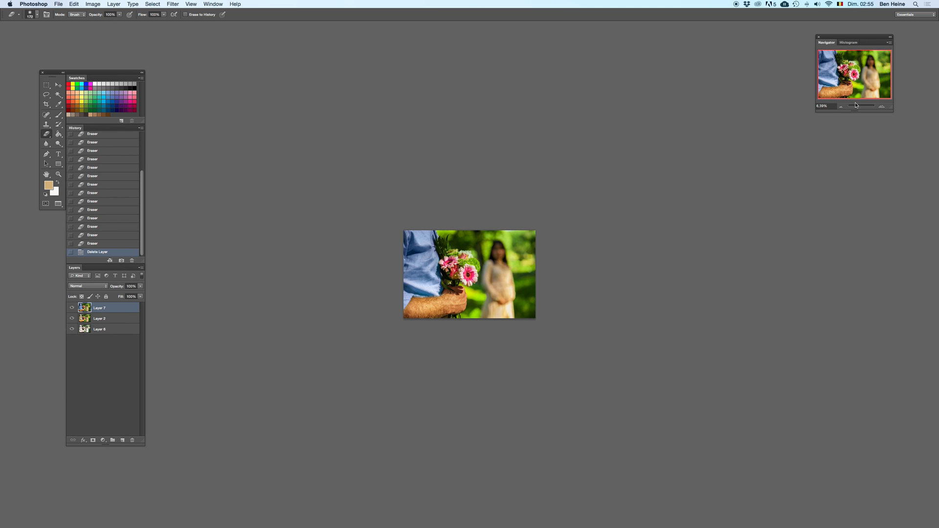
{"action": "key", "text": "super+z"}
{"action": "key", "text": "super+z"}
{"action": "key", "text": "super+z"}
Step: Lower the pink dress layer's opacity to 52%
{"action": "left_click", "coordinate": [882, 106]}
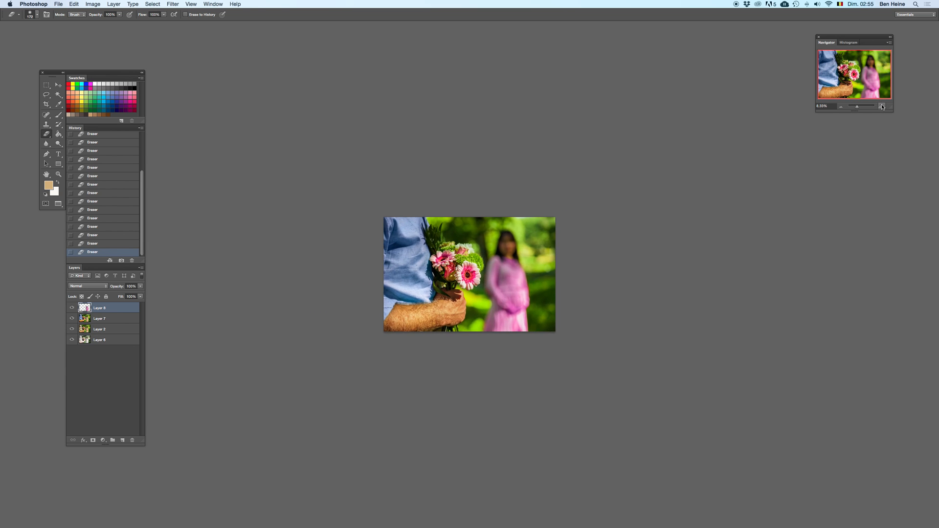
{"action": "left_click", "coordinate": [882, 106]}
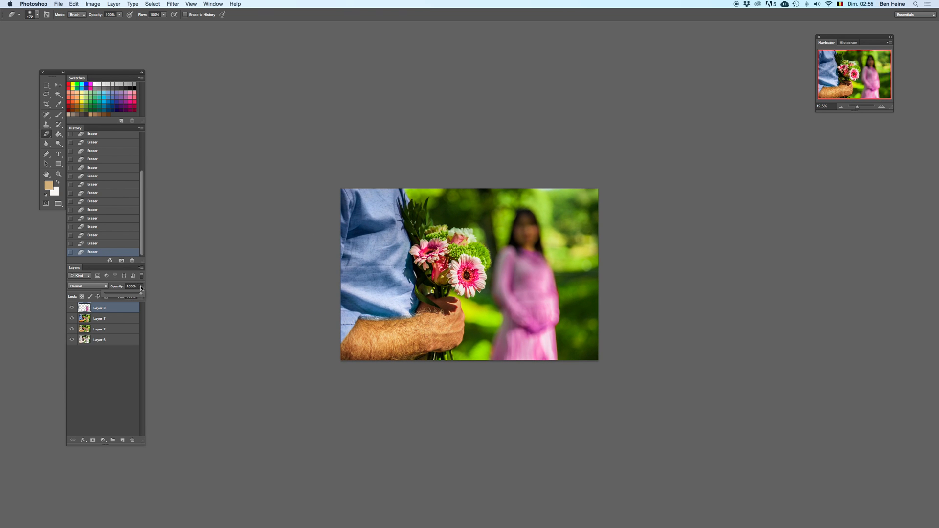
{"action": "left_click_drag", "start_coordinate": [124, 296], "coordinate": [125, 294]}
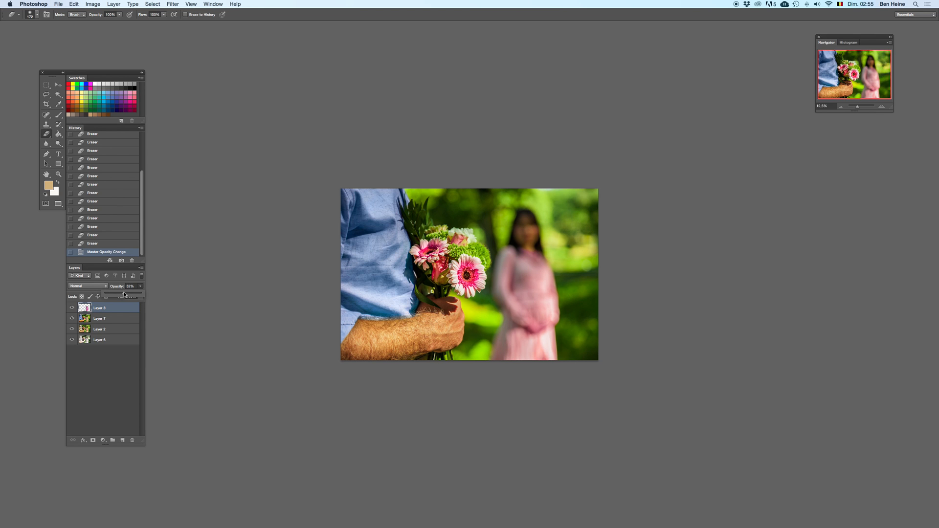
{"action": "left_click", "coordinate": [120, 318]}
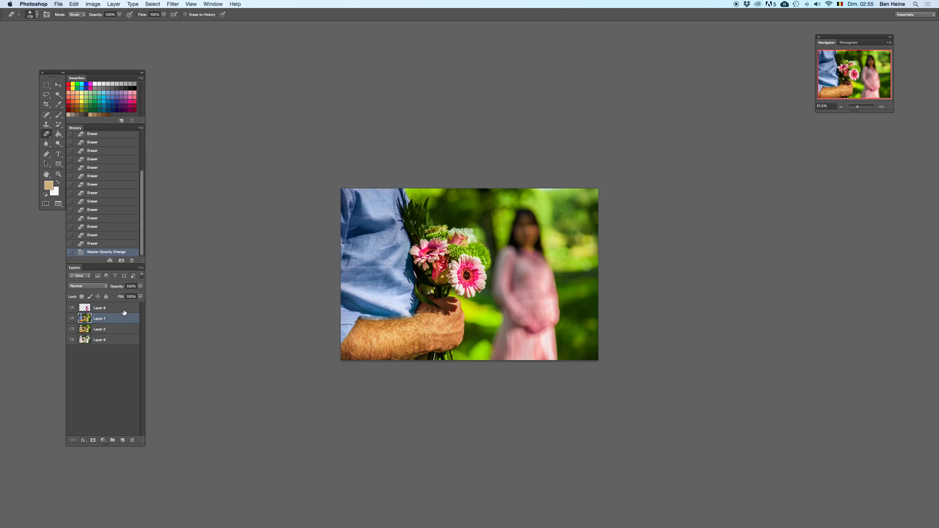
Step: Examine the softened pink dress at small zoom levels, comparing it with the full-opacity and original versions
{"action": "left_click", "coordinate": [842, 107]}
{"action": "left_click", "coordinate": [842, 107]}
{"action": "left_click", "coordinate": [843, 106]}
{"action": "key", "text": "super+z"}
{"action": "key", "text": "super+z"}
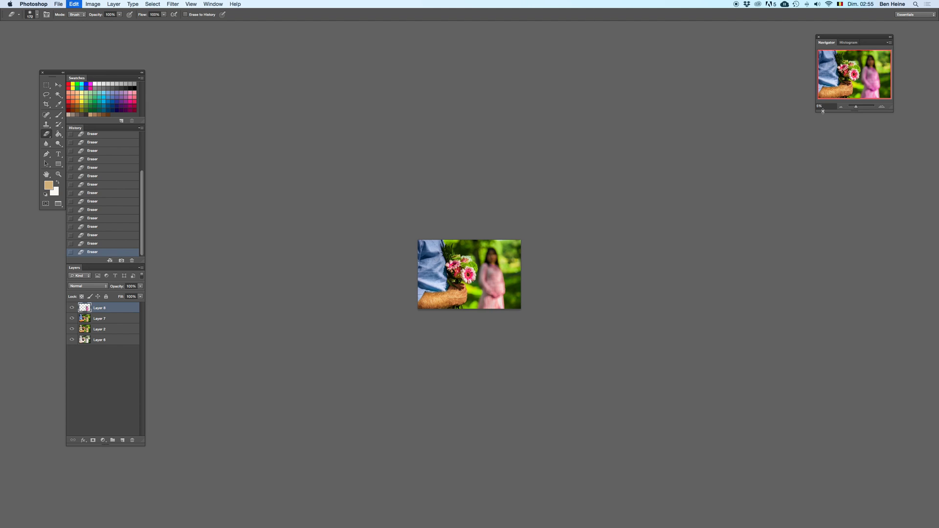
{"action": "key", "text": "BackSpace"}
{"action": "key", "text": "super+z"}
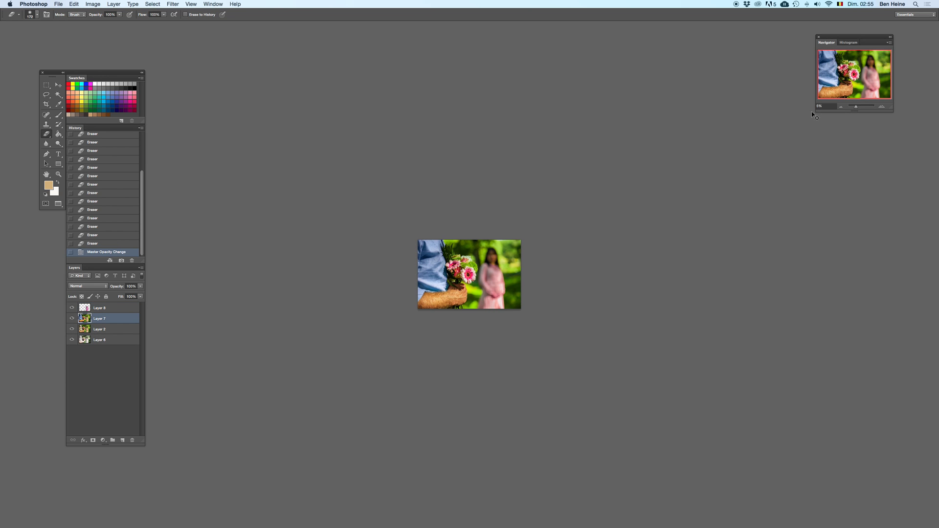
{"action": "left_click", "coordinate": [116, 309]}
{"action": "key", "text": "BackSpace"}
{"action": "key", "text": "super+z"}
{"action": "key", "text": "super+z"}
{"action": "left_click", "coordinate": [843, 108]}
{"action": "left_click", "coordinate": [843, 108]}
{"action": "key", "text": "super+z"}
{"action": "left_click", "coordinate": [883, 108]}
{"action": "left_click", "coordinate": [883, 107]}
{"action": "left_click", "coordinate": [883, 108]}
{"action": "left_click", "coordinate": [884, 108]}
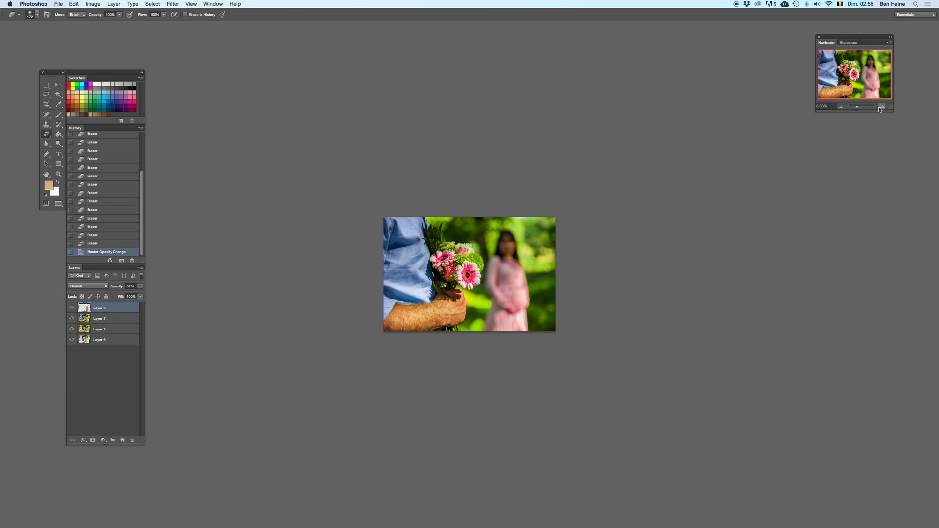
{"action": "key", "text": "super+z"}
{"action": "key", "text": "super+z"}
Step: Set the pink dress layer's opacity to 74%
{"action": "left_click", "coordinate": [140, 287]}
{"action": "left_click", "coordinate": [131, 294]}
{"action": "left_click", "coordinate": [125, 309]}
Step: Merge the pink dress layer with Layer 7 beneath it
{"action": "left_click", "coordinate": [117, 321], "text": "shift"}
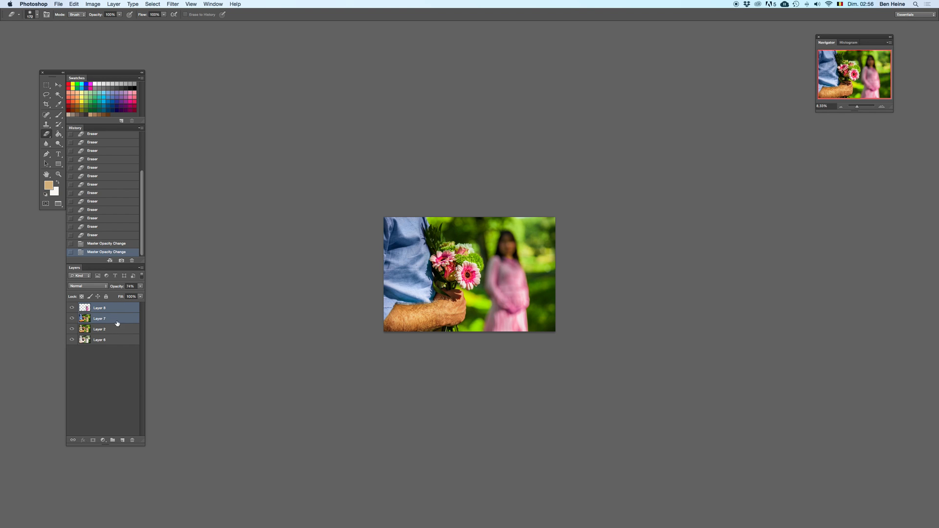
{"action": "left_click", "coordinate": [115, 331]}
{"action": "left_click", "coordinate": [122, 312], "text": "super"}
{"action": "left_click", "coordinate": [120, 319], "text": "shift"}
{"action": "right_click", "coordinate": [125, 313]}
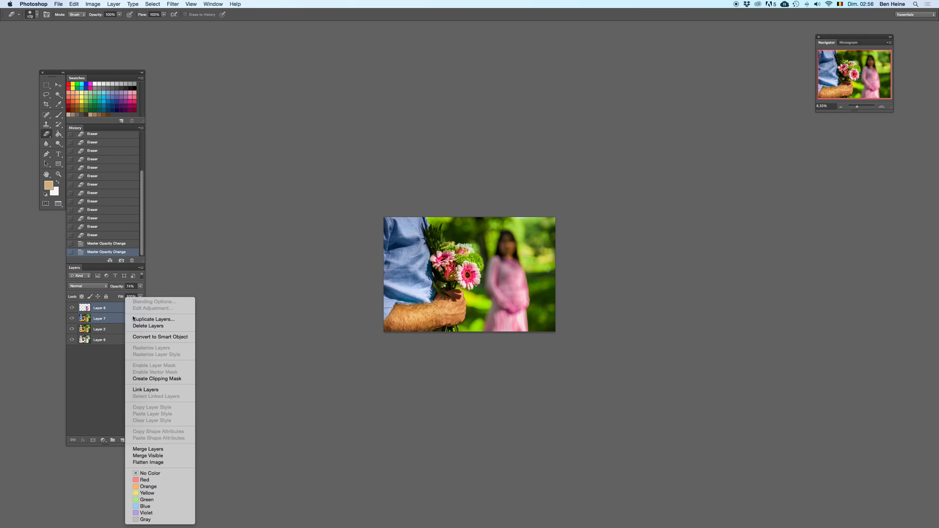
{"action": "left_click", "coordinate": [141, 450]}
Step: Resize the Dodge tool's brush and lighten the woman's face on the merged layer, undoing the unwanted attempts
{"action": "left_click", "coordinate": [57, 144]}
{"action": "right_click", "coordinate": [538, 245]}
{"action": "left_click", "coordinate": [582, 250]}
{"action": "left_click", "coordinate": [507, 250]}
{"action": "key", "text": "super+z"}
{"action": "left_click", "coordinate": [506, 248]}
{"action": "key", "text": "super+z"}
{"action": "key", "text": "super+z"}
{"action": "key", "text": "super+z"}
{"action": "left_click", "coordinate": [505, 255]}
Step: Compare the woman's face with and without dodging at 12.5% zoom, and dodge the face once more
{"action": "left_click", "coordinate": [882, 106]}
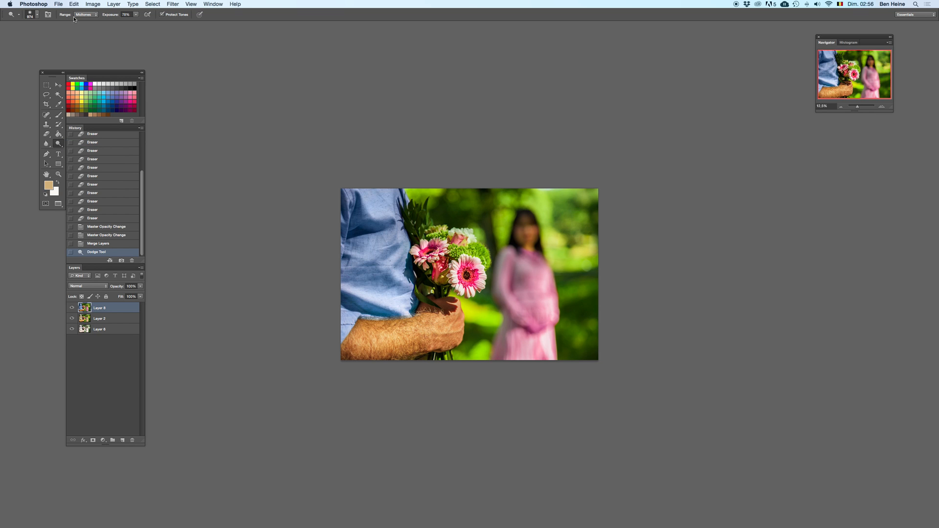
{"action": "key", "text": "super+z"}
{"action": "key", "text": "super+z"}
{"action": "key", "text": "super+z"}
{"action": "left_click", "coordinate": [524, 229]}
Step: Dodge the man's shirt, lowering the exposure to about 33% for further strokes and undoing the excess
{"action": "left_click", "coordinate": [358, 213]}
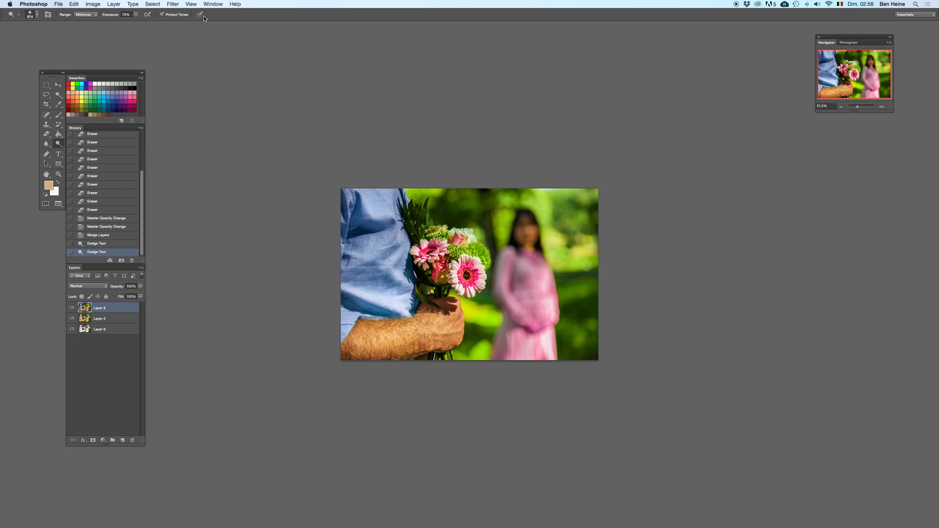
{"action": "left_click_drag", "start_coordinate": [136, 14], "coordinate": [118, 22]}
{"action": "left_click", "coordinate": [381, 231]}
{"action": "left_click", "coordinate": [382, 208]}
{"action": "key", "text": "super+z"}
{"action": "left_click", "coordinate": [885, 107]}
{"action": "key", "text": "super+z"}
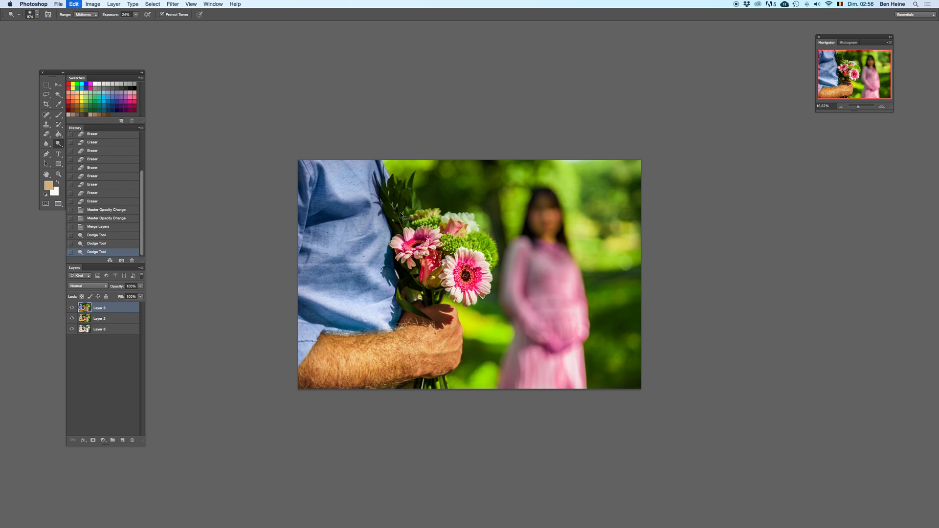
Step: Raise the Dodge exposure to 55%, shrink the brush and lighten the dark leaves beside the shirt, undoing unwanted strokes
{"action": "key", "text": "super+z"}
{"action": "left_click", "coordinate": [136, 14]}
{"action": "left_click", "coordinate": [882, 107]}
{"action": "right_click", "coordinate": [460, 170]}
{"action": "left_click_drag", "start_coordinate": [489, 176], "coordinate": [472, 176]}
{"action": "left_click", "coordinate": [386, 149]}
{"action": "key", "text": "super+z"}
{"action": "mouse_move", "coordinate": [346, 152]}
{"action": "left_mouse_down"}
{"action": "mouse_move", "coordinate": [367, 179]}
{"action": "mouse_move", "coordinate": [360, 151]}
{"action": "mouse_move", "coordinate": [347, 152]}
{"action": "mouse_move", "coordinate": [355, 172]}
{"action": "left_mouse_up"}
{"action": "left_click_drag", "start_coordinate": [355, 172], "coordinate": [359, 179]}
{"action": "left_click_drag", "start_coordinate": [399, 229], "coordinate": [387, 222]}
{"action": "key", "text": "super+z"}
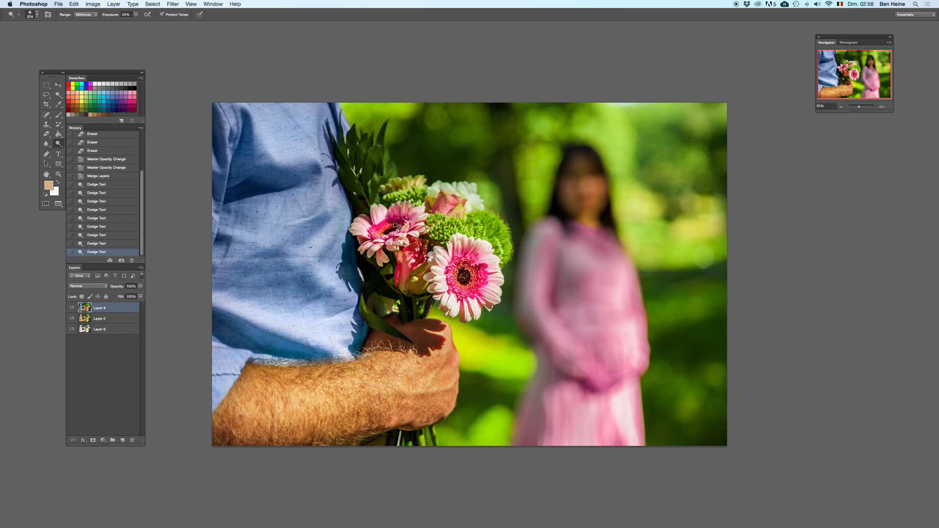
Step: Use the Burn tool with the Shadows range to darken the green flower of the bouquet
{"action": "left_click_drag", "start_coordinate": [65, 145], "coordinate": [93, 151]}
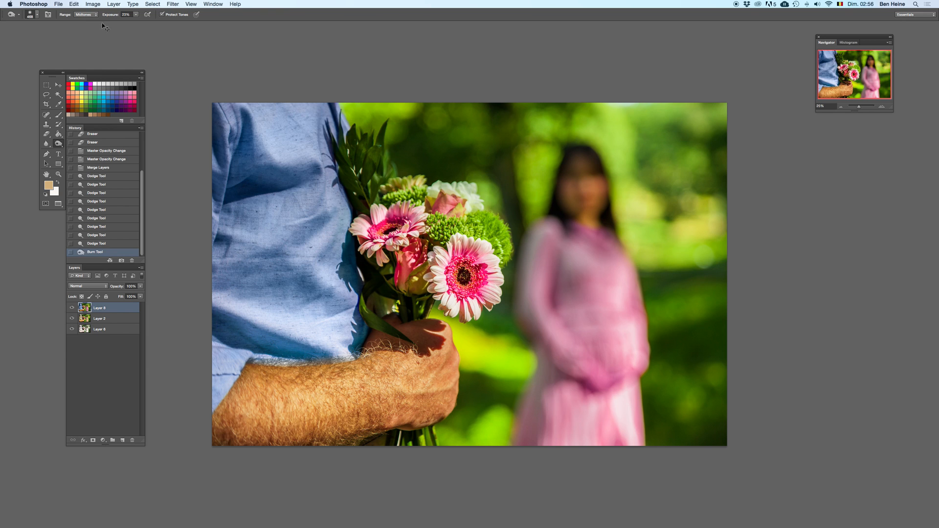
{"action": "left_click", "coordinate": [89, 15]}
{"action": "left_click", "coordinate": [84, 8]}
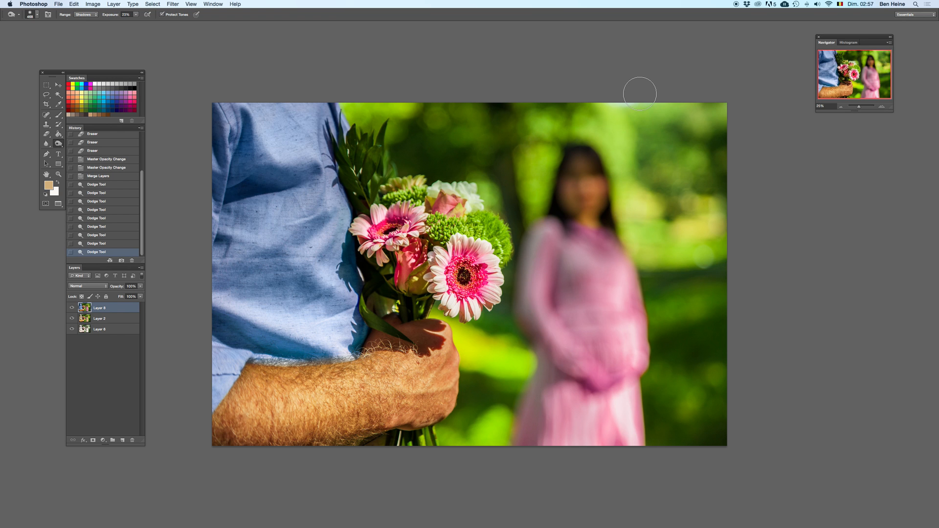
{"action": "left_click", "coordinate": [882, 107]}
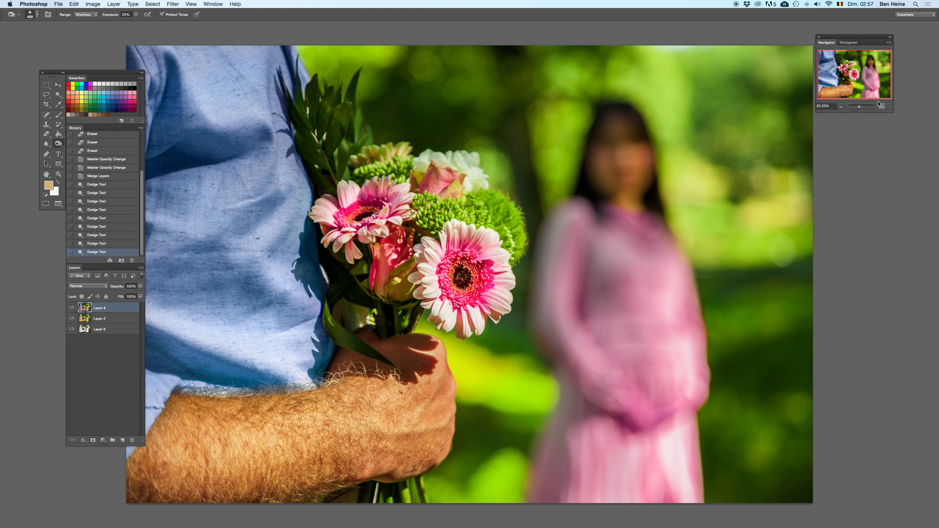
{"action": "mouse_move", "coordinate": [506, 214]}
{"action": "left_mouse_down"}
{"action": "mouse_move", "coordinate": [447, 210]}
{"action": "mouse_move", "coordinate": [477, 209]}
{"action": "left_mouse_up"}
{"action": "left_click_drag", "start_coordinate": [481, 210], "coordinate": [491, 222]}
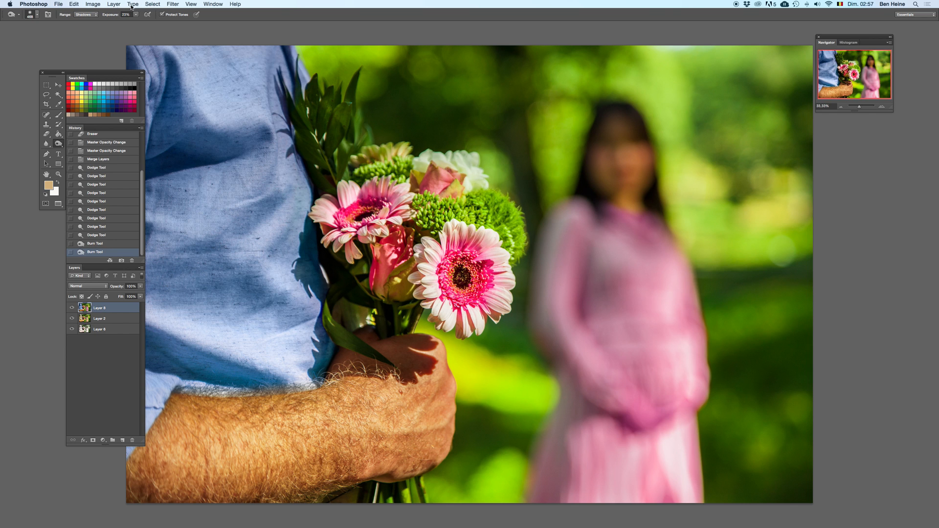
Step: Set the Burn range to Midtones and darken the green, rose and white flowers at the top of the bouquet
{"action": "left_click", "coordinate": [91, 16]}
{"action": "left_click", "coordinate": [86, 23]}
{"action": "mouse_move", "coordinate": [444, 210]}
{"action": "left_mouse_down"}
{"action": "mouse_move", "coordinate": [489, 228]}
{"action": "mouse_move", "coordinate": [450, 221]}
{"action": "left_mouse_up"}
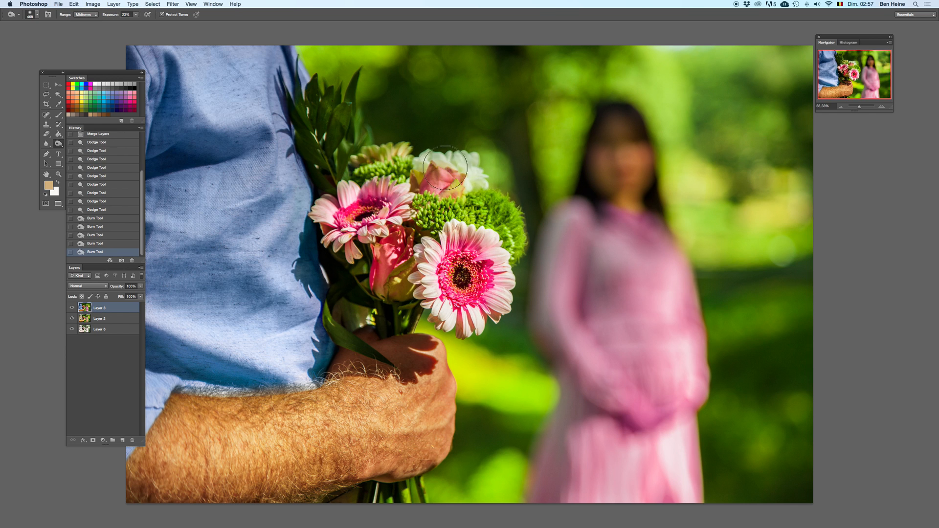
{"action": "left_click", "coordinate": [474, 179]}
Step: Return to the Dodge tool, set its range to Shadows and lighten the dark leaves and stems between the shirt and flowers
{"action": "key", "text": "shift+o"}
{"action": "mouse_move", "coordinate": [361, 276]}
{"action": "left_mouse_down"}
{"action": "mouse_move", "coordinate": [358, 270]}
{"action": "mouse_move", "coordinate": [354, 288]}
{"action": "left_mouse_up"}
{"action": "left_click", "coordinate": [89, 15]}
{"action": "left_click", "coordinate": [84, 7]}
{"action": "left_click_drag", "start_coordinate": [338, 266], "coordinate": [348, 280]}
{"action": "left_click_drag", "start_coordinate": [368, 297], "coordinate": [346, 259]}
{"action": "left_click_drag", "start_coordinate": [394, 323], "coordinate": [389, 316]}
{"action": "mouse_move", "coordinate": [379, 301]}
{"action": "left_mouse_down"}
{"action": "mouse_move", "coordinate": [313, 245]}
{"action": "mouse_move", "coordinate": [345, 178]}
{"action": "mouse_move", "coordinate": [309, 150]}
{"action": "mouse_move", "coordinate": [341, 295]}
{"action": "mouse_move", "coordinate": [333, 267]}
{"action": "left_mouse_up"}
{"action": "left_click_drag", "start_coordinate": [335, 264], "coordinate": [342, 274]}
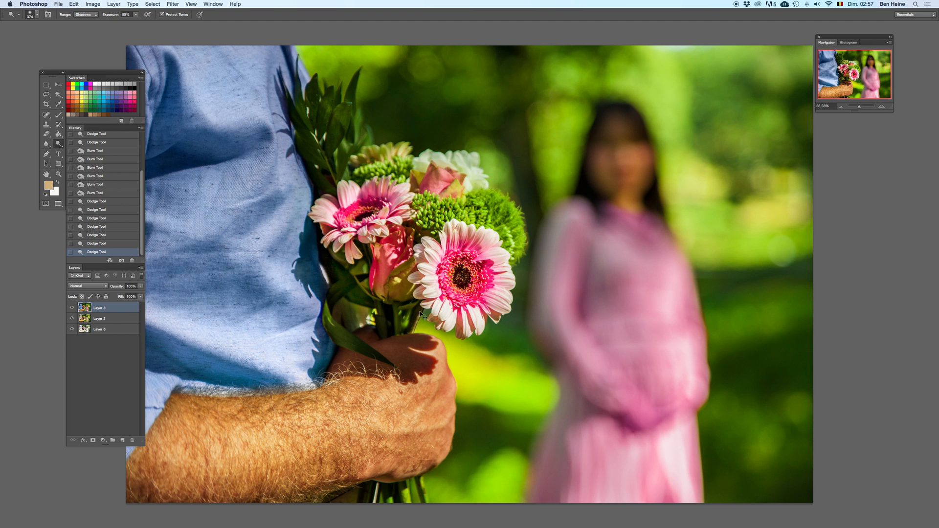
Step: Set the Dodge range to Midtones and lighten the bouquet's upper leaves with a smaller brush, undoing unwanted strokes
{"action": "left_click", "coordinate": [883, 107]}
{"action": "left_click_drag", "start_coordinate": [317, 215], "coordinate": [421, 257]}
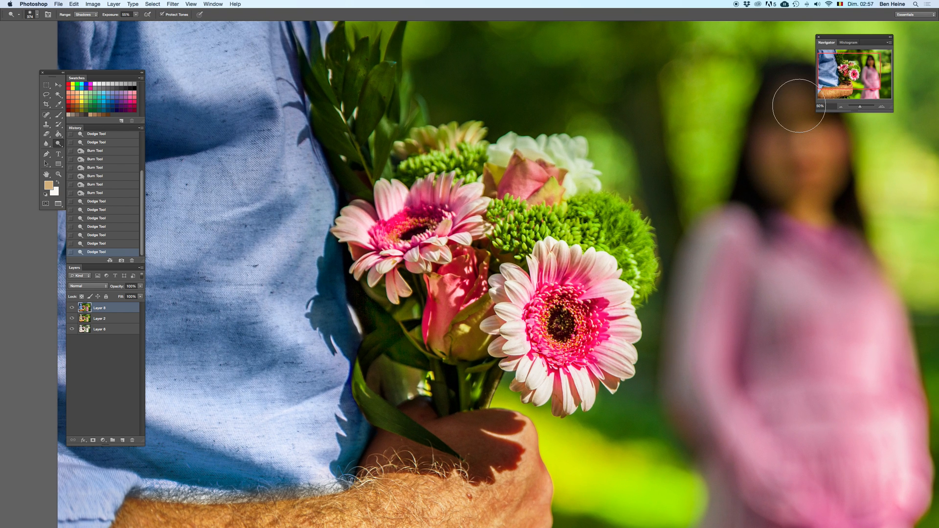
{"action": "left_click_drag", "start_coordinate": [397, 137], "coordinate": [410, 150]}
{"action": "left_click", "coordinate": [83, 15]}
{"action": "left_click", "coordinate": [83, 21]}
{"action": "right_click", "coordinate": [470, 131]}
{"action": "left_click", "coordinate": [393, 162]}
{"action": "key", "text": "super+z"}
{"action": "left_click_drag", "start_coordinate": [416, 112], "coordinate": [408, 106]}
{"action": "left_click_drag", "start_coordinate": [399, 140], "coordinate": [369, 153]}
{"action": "key", "text": "super+z"}
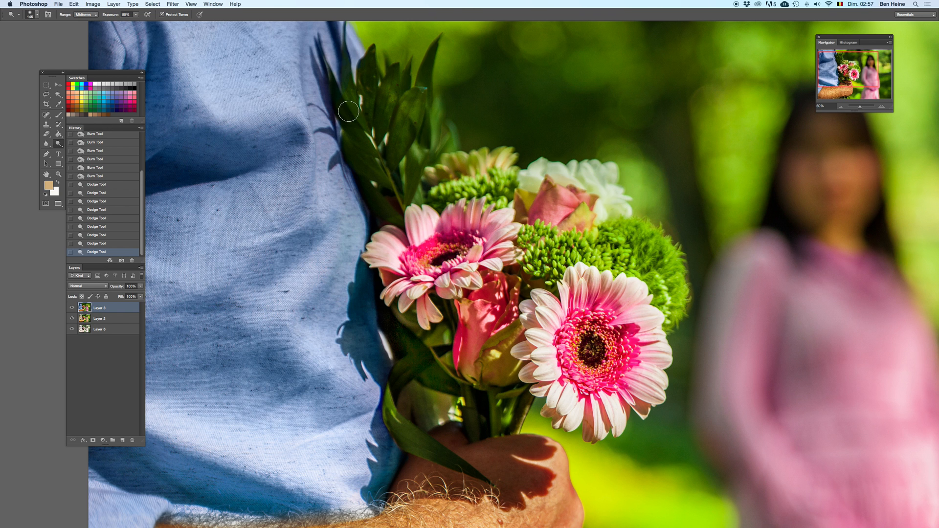
Step: Sample greens from the bouquet leaves as foreground and background colours, and add a new layer for the Brush tool
{"action": "left_click", "coordinate": [884, 108]}
{"action": "key", "text": "i"}
{"action": "left_click", "coordinate": [421, 387]}
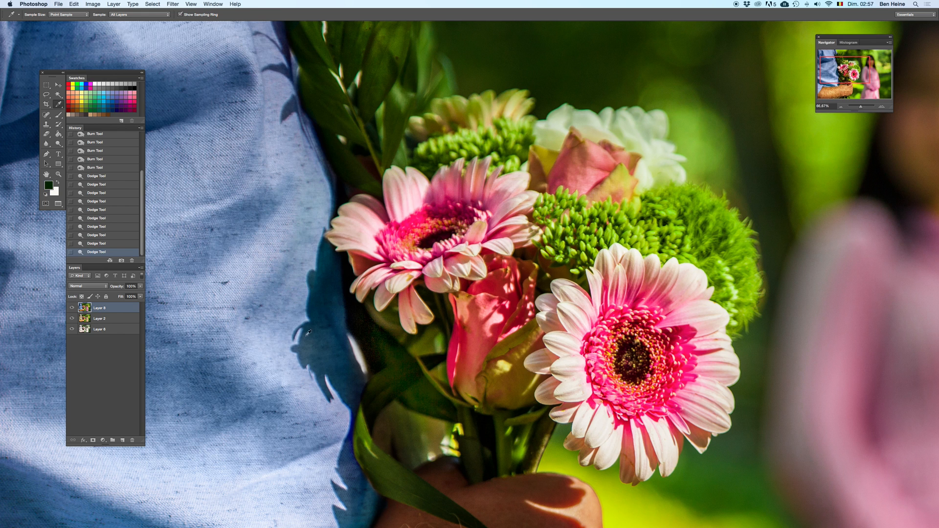
{"action": "key", "text": "x"}
{"action": "left_click", "coordinate": [424, 80]}
{"action": "key", "text": "x"}
{"action": "left_click", "coordinate": [407, 99]}
{"action": "key", "text": "x"}
{"action": "key", "text": "b"}
{"action": "left_click", "coordinate": [119, 440]}
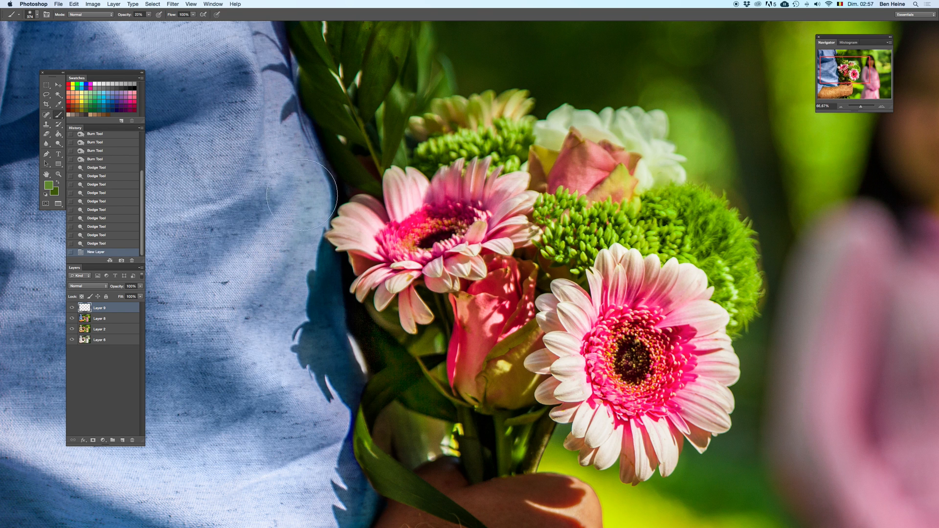
Step: Adjust the brush opacity, paint over the dark gap beside the shirt and sample another dark green from the leaves there
{"action": "left_click", "coordinate": [149, 15]}
{"action": "mouse_move", "coordinate": [397, 362]}
{"action": "left_mouse_down"}
{"action": "mouse_move", "coordinate": [368, 320]}
{"action": "mouse_move", "coordinate": [419, 395]}
{"action": "mouse_move", "coordinate": [391, 362]}
{"action": "left_mouse_up"}
{"action": "key", "text": "i"}
{"action": "left_click", "coordinate": [373, 337]}
{"action": "key", "text": "b"}
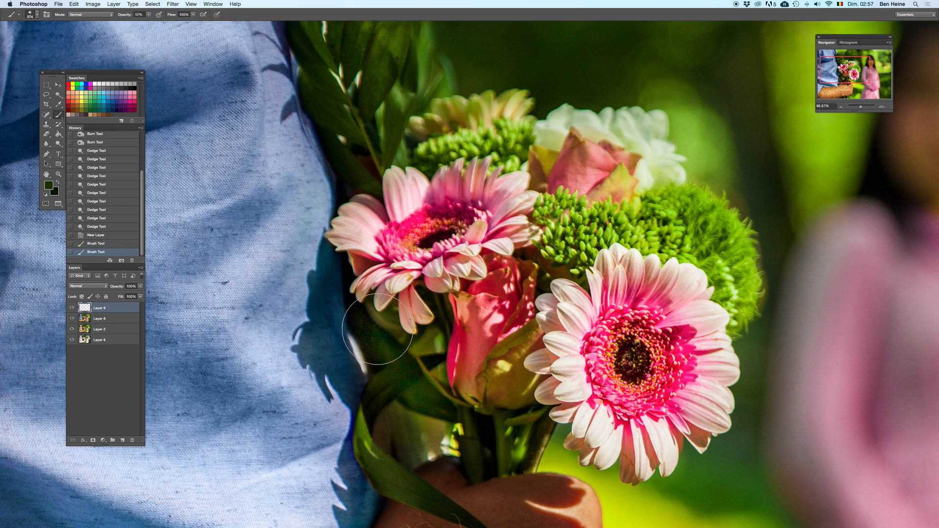
Step: Paint the leaf area between shirt and flowers with a roughly 80 px brush at about 45% opacity, alternating the two greens
{"action": "right_click", "coordinate": [407, 305]}
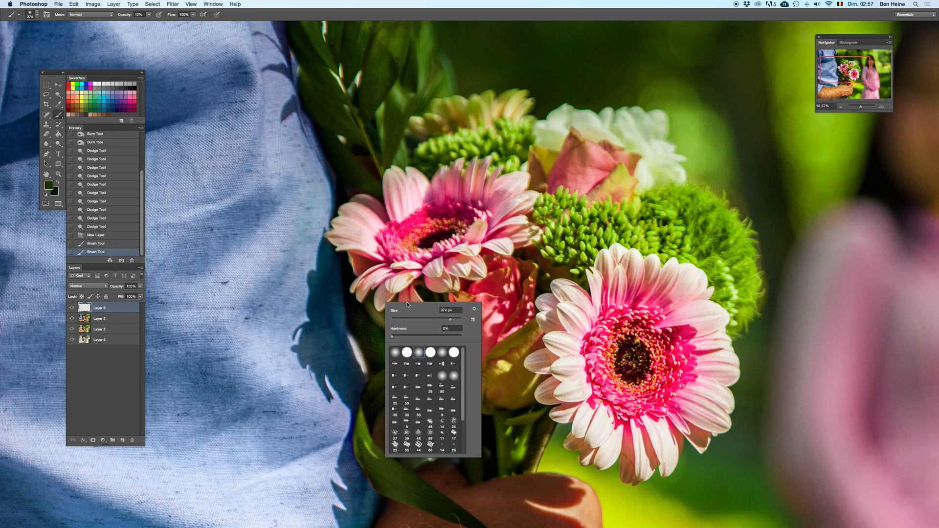
{"action": "left_click", "coordinate": [149, 14]}
{"action": "left_click_drag", "start_coordinate": [366, 324], "coordinate": [380, 349]}
{"action": "key", "text": "super+z"}
{"action": "key", "text": "x"}
{"action": "mouse_move", "coordinate": [360, 314]}
{"action": "left_mouse_down"}
{"action": "mouse_move", "coordinate": [376, 356]}
{"action": "mouse_move", "coordinate": [383, 344]}
{"action": "mouse_move", "coordinate": [395, 363]}
{"action": "left_mouse_up"}
{"action": "key", "text": "x"}
{"action": "left_click_drag", "start_coordinate": [368, 333], "coordinate": [389, 357]}
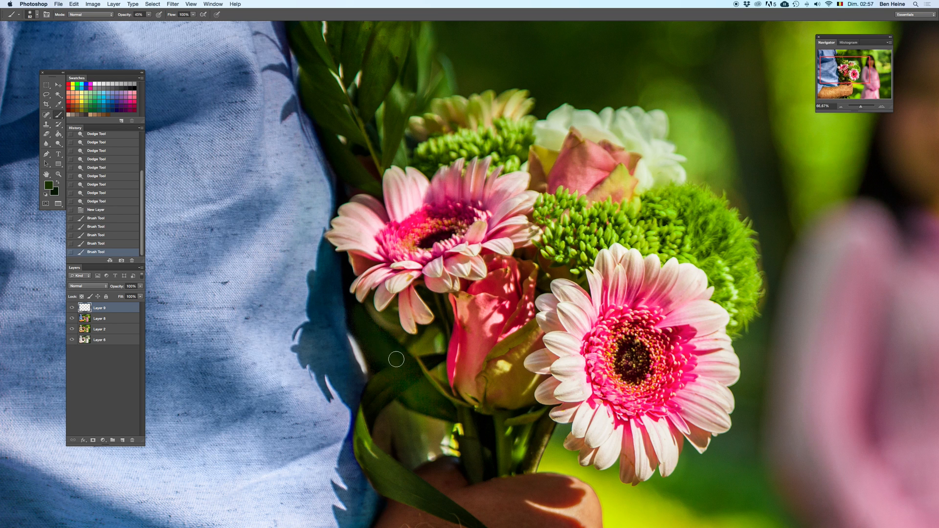
{"action": "left_click_drag", "start_coordinate": [379, 325], "coordinate": [408, 384]}
{"action": "key", "text": "x"}
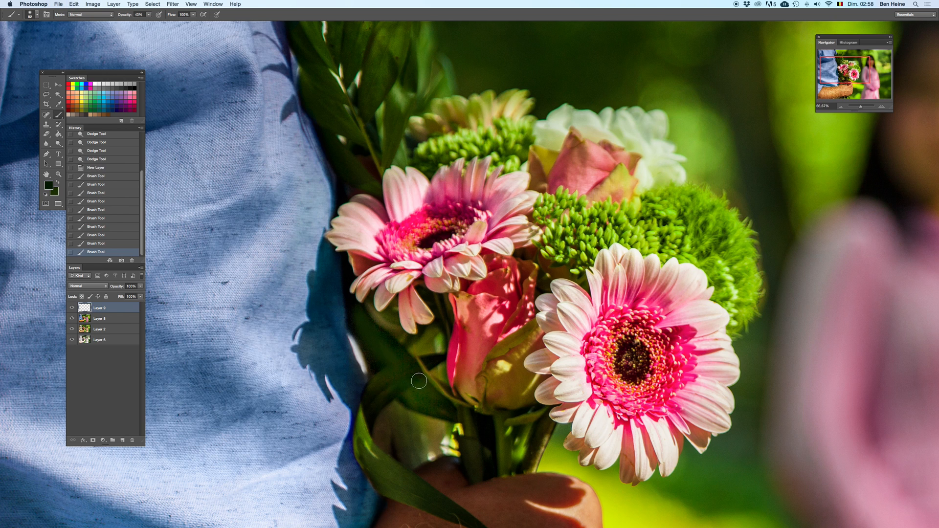
Step: Compare the whole photo with and without the leaf paint and recolouring layers by deleting and restoring them
{"action": "key", "text": "Delete"}
{"action": "key", "text": "super+z"}
{"action": "left_click", "coordinate": [844, 104]}
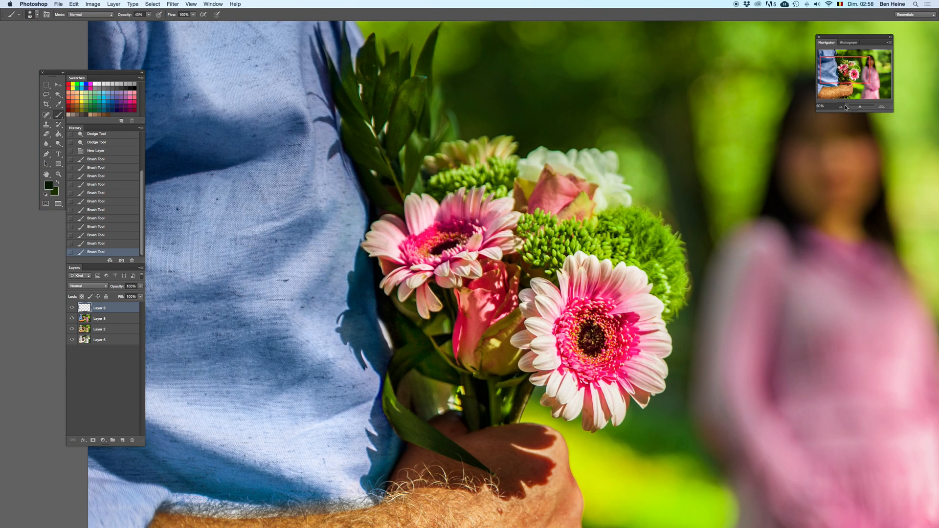
{"action": "left_click_drag", "start_coordinate": [859, 110], "coordinate": [860, 108]}
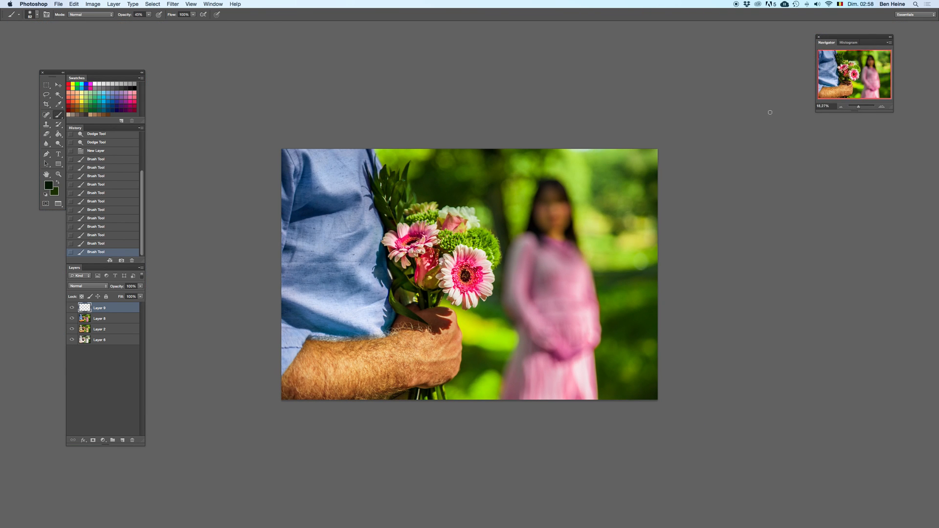
{"action": "key", "text": "super+z"}
{"action": "key", "text": "super+z"}
{"action": "left_click", "coordinate": [112, 318], "text": "shift"}
{"action": "key", "text": "Delete"}
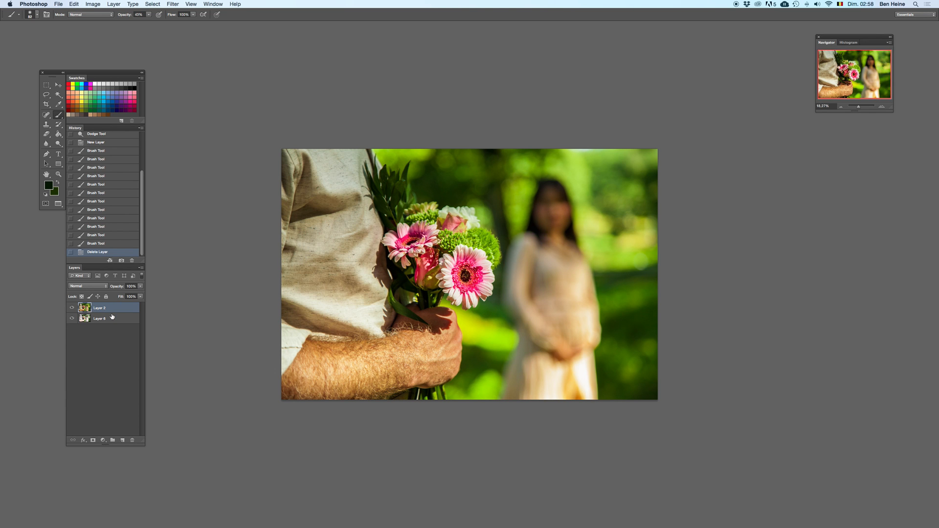
{"action": "key", "text": "super+z"}
{"action": "key", "text": "super+z"}
{"action": "key", "text": "super+z"}
{"action": "key", "text": "super+z"}
{"action": "key", "text": "super+z"}
{"action": "key", "text": "super+z"}
{"action": "key", "text": "super+z"}
{"action": "key", "text": "super+z"}
{"action": "key", "text": "super+z"}
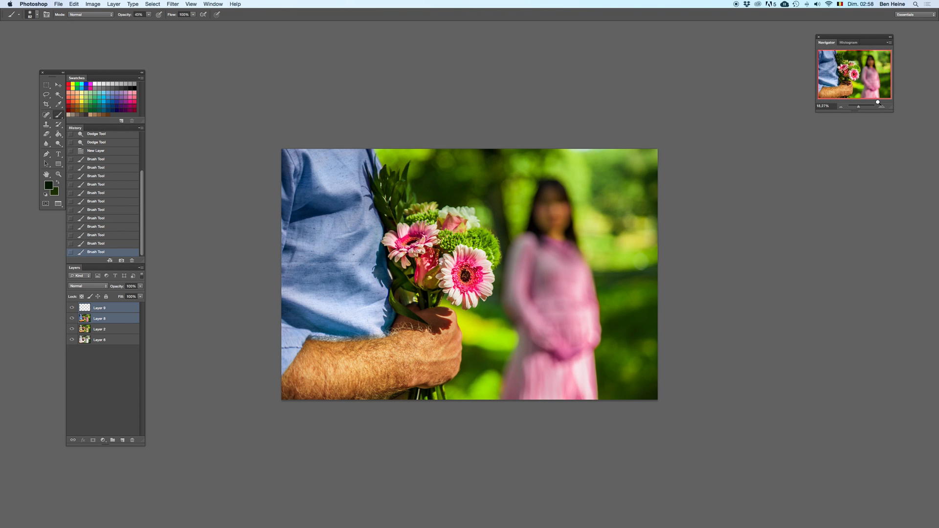
Step: Make the leaf paint layer active and choose a smaller round brush with opacity lowered to about 14%
{"action": "mouse_move", "coordinate": [860, 106]}
{"action": "left_mouse_down"}
{"action": "mouse_move", "coordinate": [871, 108]}
{"action": "mouse_move", "coordinate": [863, 108]}
{"action": "left_mouse_up"}
{"action": "left_click_drag", "start_coordinate": [166, 209], "coordinate": [400, 229]}
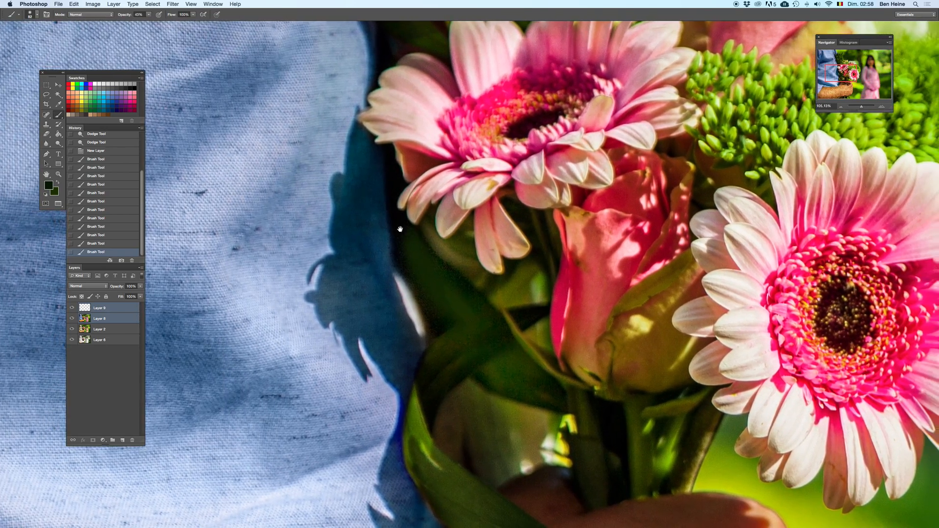
{"action": "left_click", "coordinate": [104, 309]}
{"action": "right_click", "coordinate": [460, 273]}
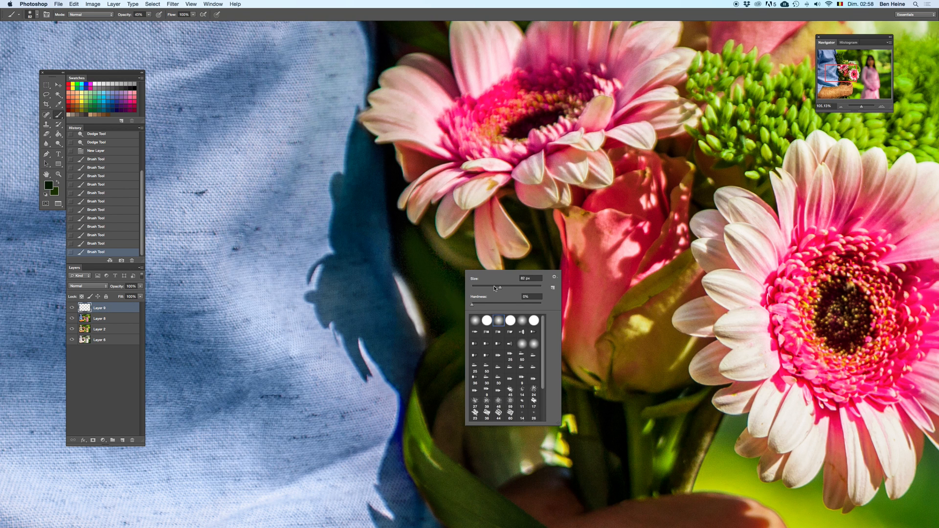
{"action": "left_click", "coordinate": [429, 260]}
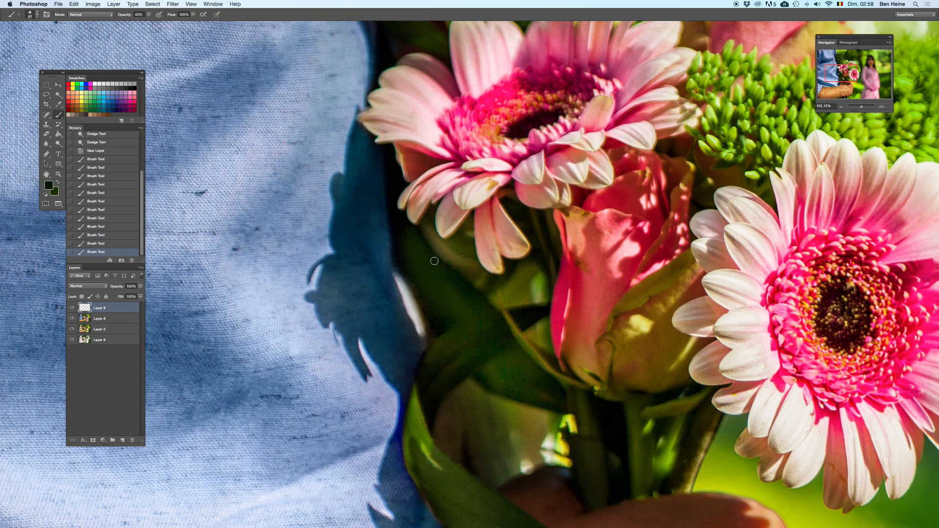
{"action": "right_click", "coordinate": [462, 230]}
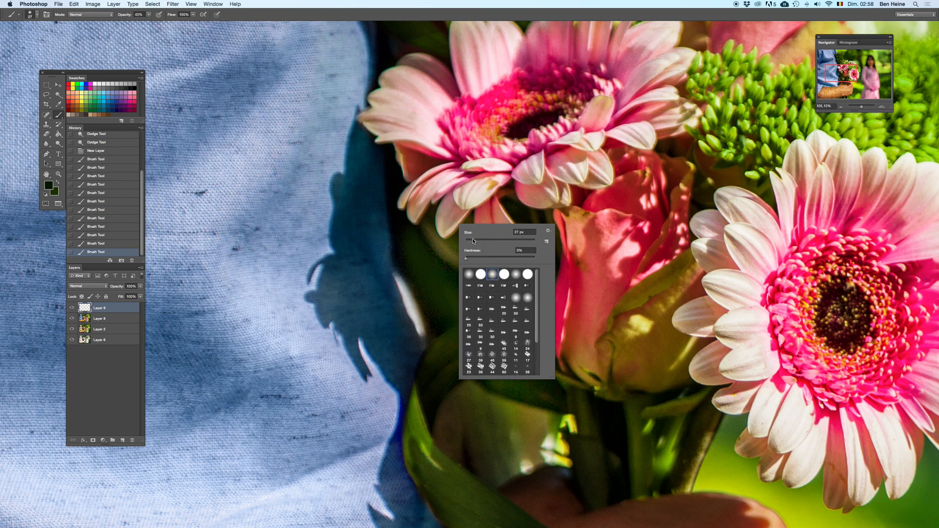
{"action": "left_click", "coordinate": [503, 274]}
{"action": "left_click", "coordinate": [148, 17]}
{"action": "left_click", "coordinate": [149, 15]}
Step: Paint the dark leaves below the left pink flower with both sampled greens, undoing the unwanted strokes
{"action": "left_click_drag", "start_coordinate": [428, 258], "coordinate": [448, 315]}
{"action": "key", "text": "super+z"}
{"action": "key", "text": "super+z"}
{"action": "mouse_move", "coordinate": [407, 223]}
{"action": "left_mouse_down"}
{"action": "mouse_move", "coordinate": [424, 264]}
{"action": "mouse_move", "coordinate": [471, 314]}
{"action": "left_mouse_up"}
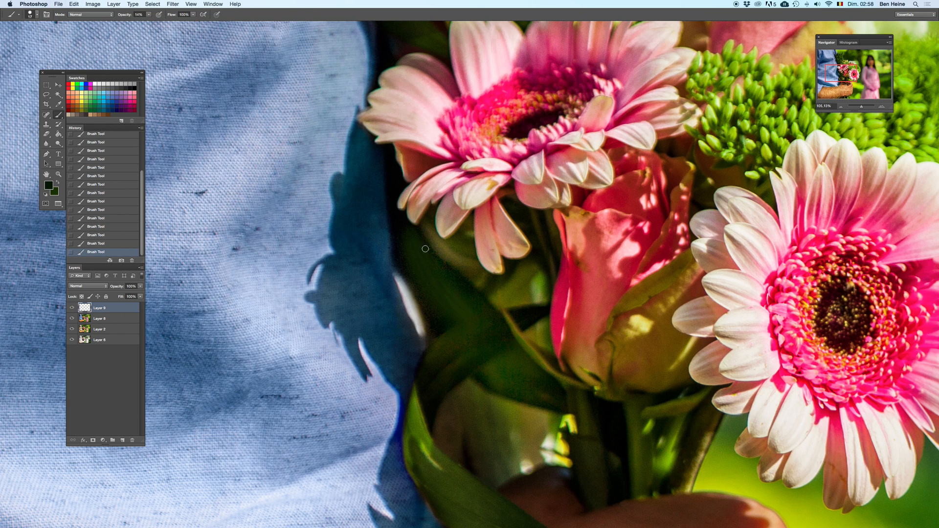
{"action": "key", "text": "x"}
{"action": "left_click_drag", "start_coordinate": [403, 219], "coordinate": [430, 277]}
{"action": "key", "text": "super+z"}
{"action": "left_click_drag", "start_coordinate": [405, 236], "coordinate": [457, 331]}
{"action": "key", "text": "x"}
Step: Refine the leaf paint beside the shirt at 200% zoom, alternating the two greens, and check the whole photo
{"action": "left_click", "coordinate": [886, 109]}
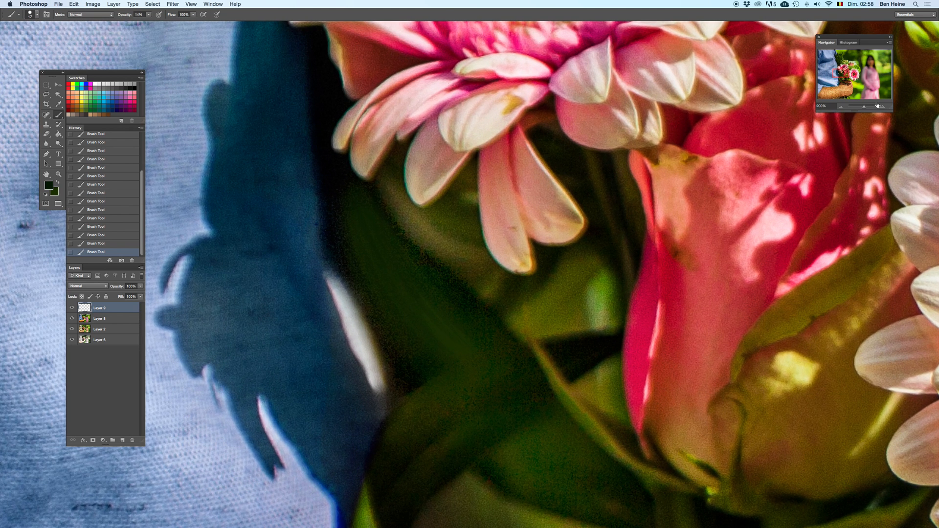
{"action": "key", "text": "x"}
{"action": "key", "text": "x"}
{"action": "key", "text": "x"}
{"action": "key", "text": "x"}
{"action": "key", "text": "super+z"}
{"action": "key", "text": "x"}
{"action": "key", "text": "x"}
{"action": "key", "text": "x"}
{"action": "left_click_drag", "start_coordinate": [864, 107], "coordinate": [859, 108]}
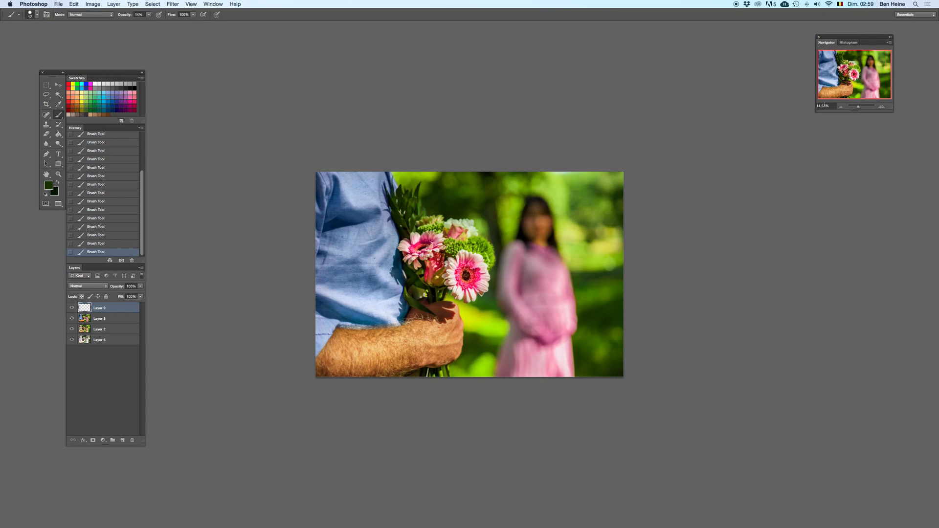
Step: Merge the leaf paint layer with the recoloured photo layer beneath it, undoing the first attempt
{"action": "left_click", "coordinate": [105, 319], "text": "shift"}
{"action": "left_click", "coordinate": [124, 313]}
{"action": "right_click", "coordinate": [117, 324]}
{"action": "left_click", "coordinate": [147, 455]}
{"action": "key", "text": "ctrl+z"}
{"action": "right_click", "coordinate": [109, 318]}
{"action": "left_click", "coordinate": [140, 449]}
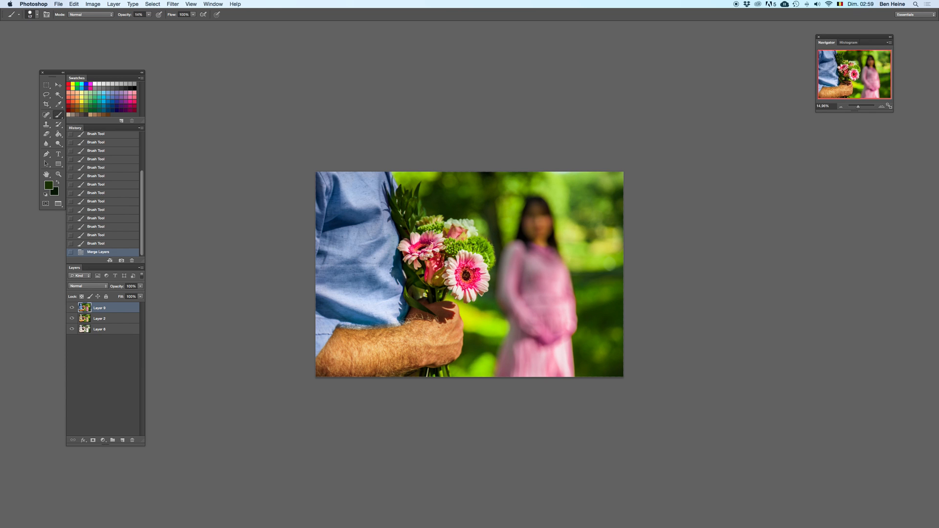
Step: Sample a bright green from the background, enlarge the brush and add a new layer on top
{"action": "left_click", "coordinate": [879, 108]}
{"action": "key", "text": "i"}
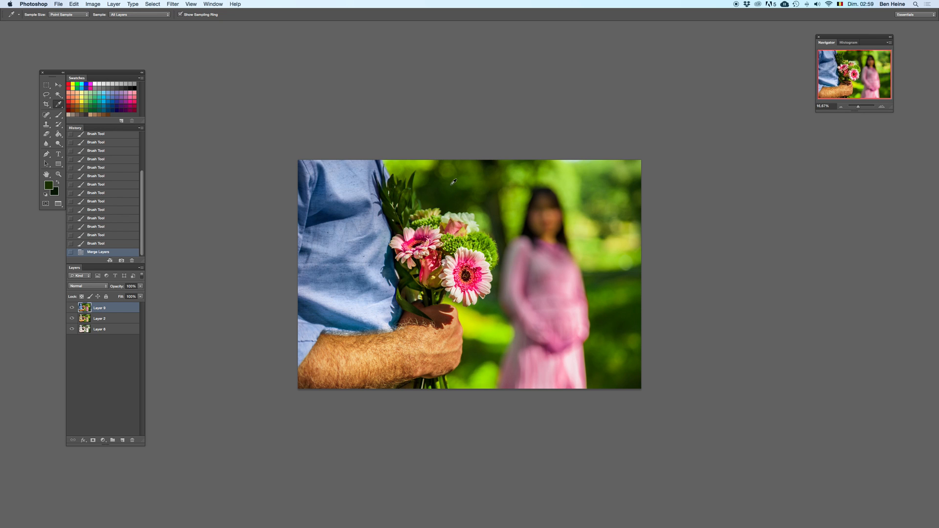
{"action": "left_click", "coordinate": [522, 215]}
{"action": "key", "text": "b"}
{"action": "right_click", "coordinate": [574, 247]}
{"action": "left_click", "coordinate": [610, 216]}
{"action": "left_click", "coordinate": [122, 440]}
Step: Paint green over the dark background between the bouquet and the woman, swapping the two greens and undoing unwanted strokes
{"action": "left_click_drag", "start_coordinate": [500, 247], "coordinate": [501, 164]}
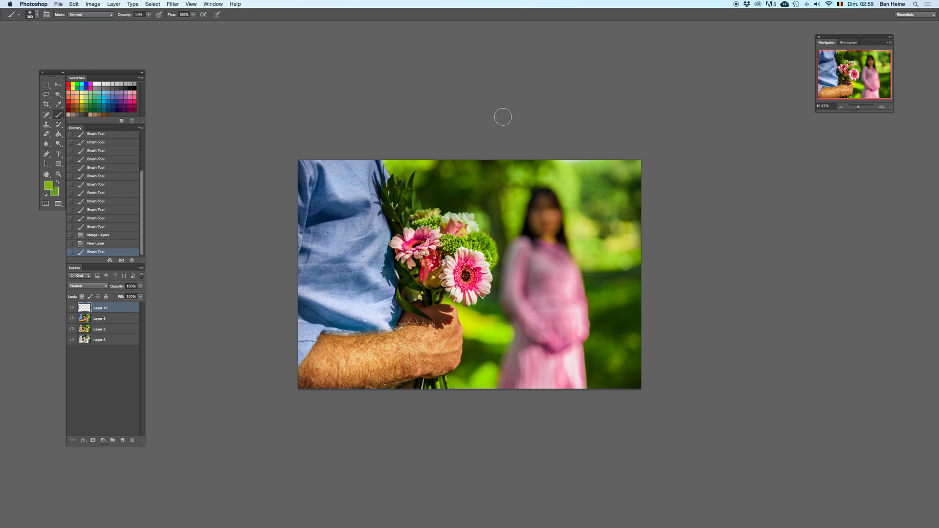
{"action": "key", "text": "super+z"}
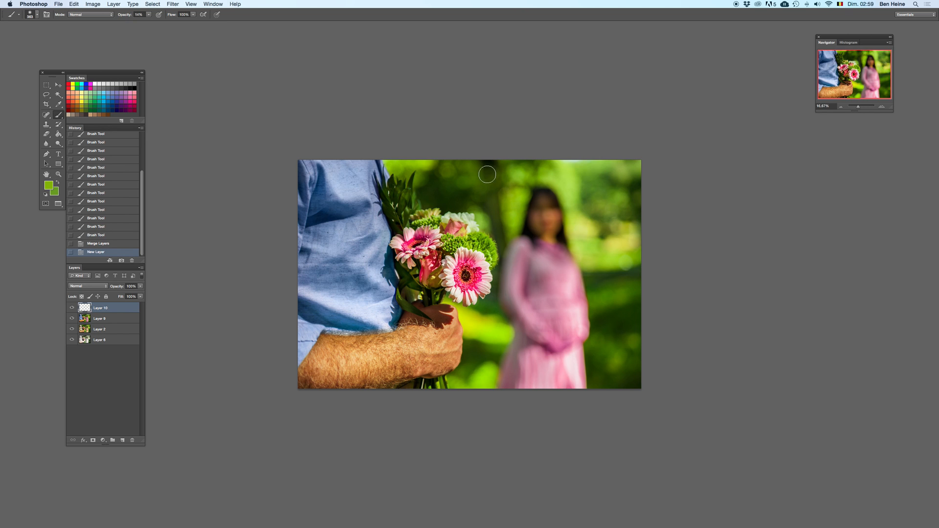
{"action": "mouse_move", "coordinate": [496, 234]}
{"action": "left_mouse_down"}
{"action": "mouse_move", "coordinate": [495, 187]}
{"action": "mouse_move", "coordinate": [503, 250]}
{"action": "mouse_move", "coordinate": [504, 191]}
{"action": "left_mouse_up"}
{"action": "key", "text": "x"}
{"action": "key", "text": "super+z"}
{"action": "left_click_drag", "start_coordinate": [504, 190], "coordinate": [502, 239]}
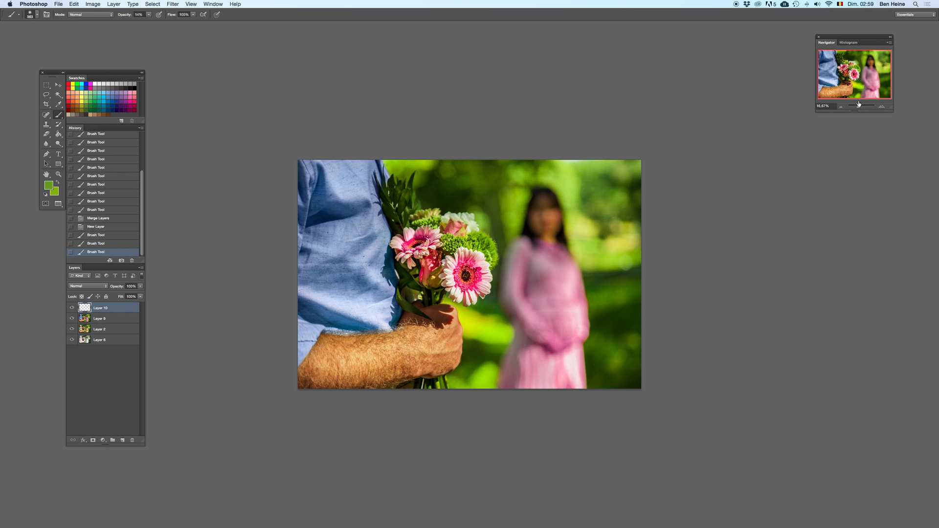
Step: Select a rectangle around the upper bouquet and nearby background on the green paint layer, and copy it to a new layer
{"action": "left_click", "coordinate": [884, 107]}
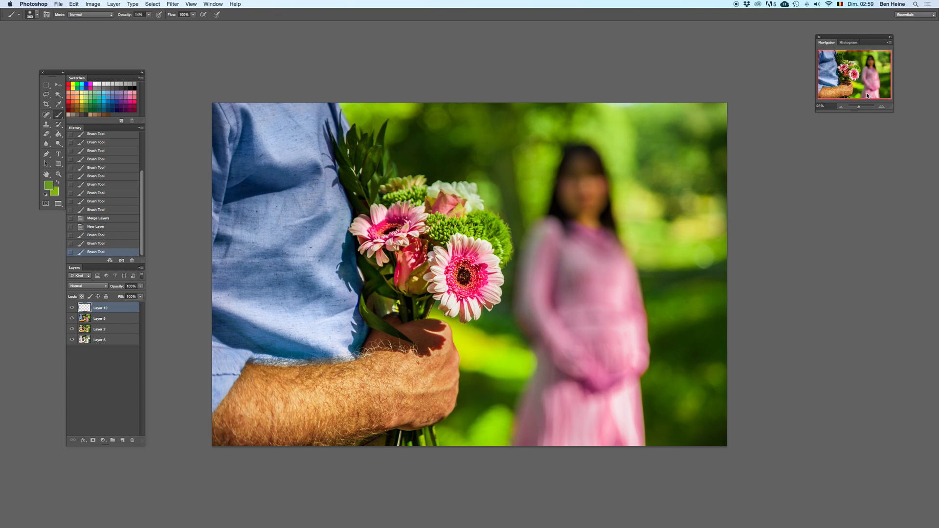
{"action": "left_click", "coordinate": [46, 85]}
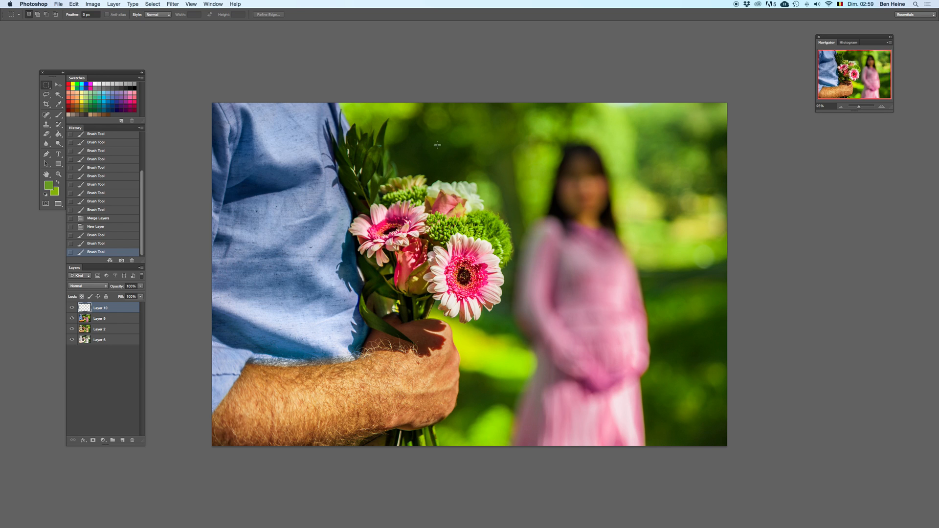
{"action": "mouse_move", "coordinate": [413, 207]}
{"action": "left_mouse_down"}
{"action": "mouse_move", "coordinate": [522, 245]}
{"action": "mouse_move", "coordinate": [522, 258]}
{"action": "mouse_move", "coordinate": [381, 172]}
{"action": "left_mouse_up"}
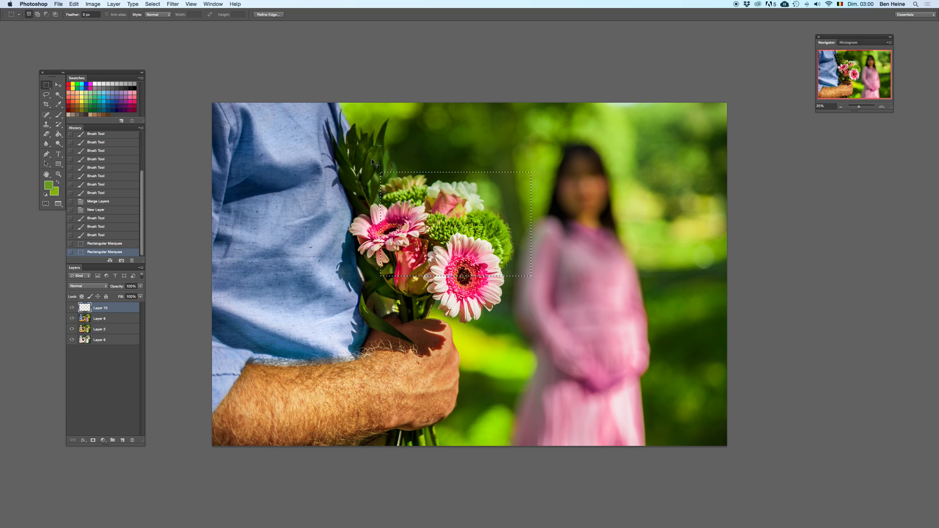
{"action": "key", "text": "super+c"}
{"action": "key", "text": "super+v"}
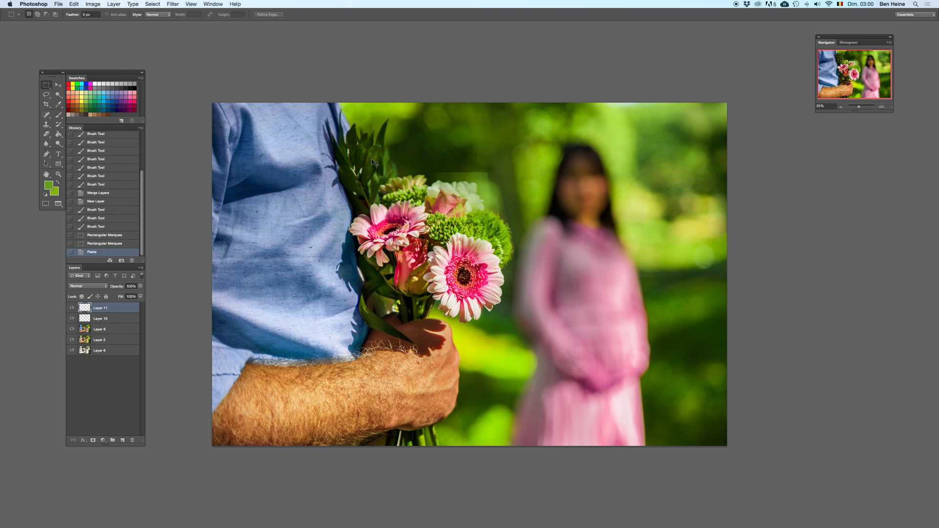
Step: Undo the paste, merge the green paint layer with the photo layer beneath, and copy the selected bouquet area to a new layer
{"action": "key", "text": "super+z"}
{"action": "left_click", "coordinate": [122, 320], "text": "shift"}
{"action": "right_click", "coordinate": [122, 323]}
{"action": "left_click", "coordinate": [149, 446]}
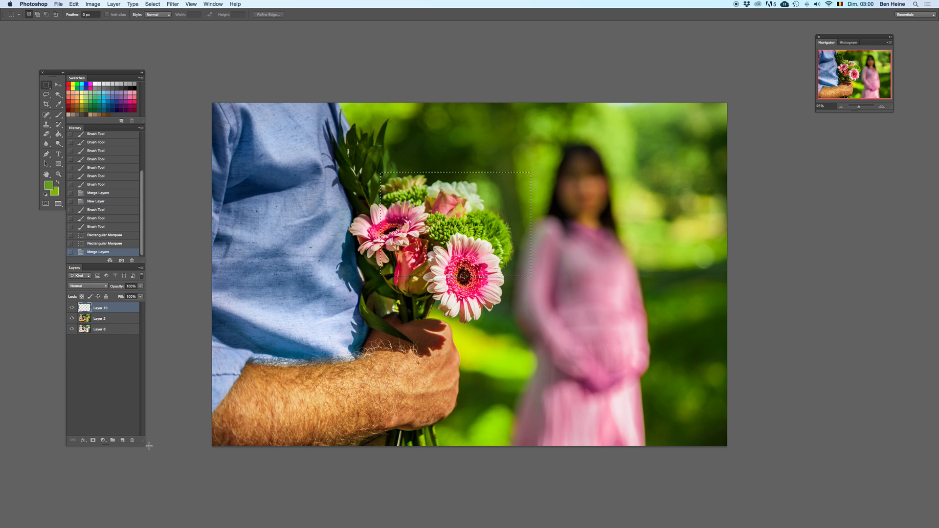
{"action": "key", "text": "super+c"}
{"action": "key", "text": "super+v"}
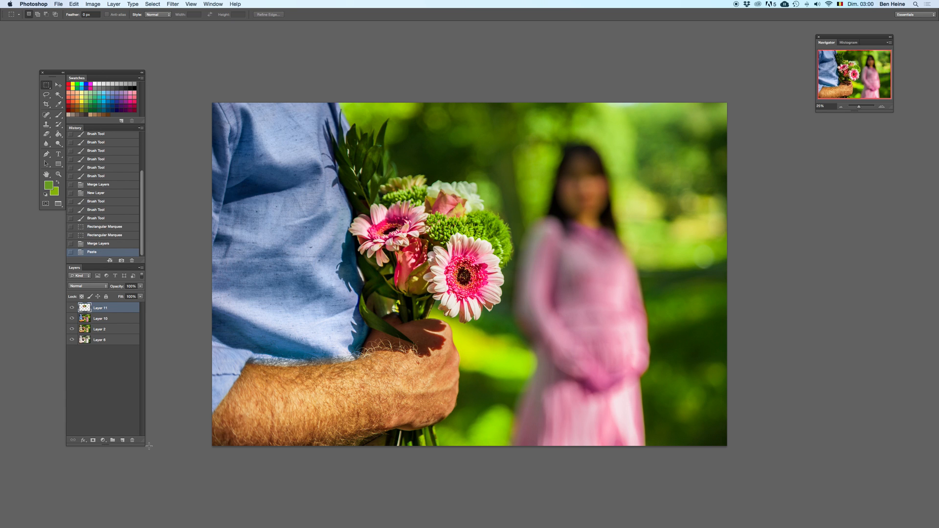
Step: Recolour the copied bouquet area with Hue/Saturation, using a hue of -126 and a saturation of -8
{"action": "key", "text": "super+u"}
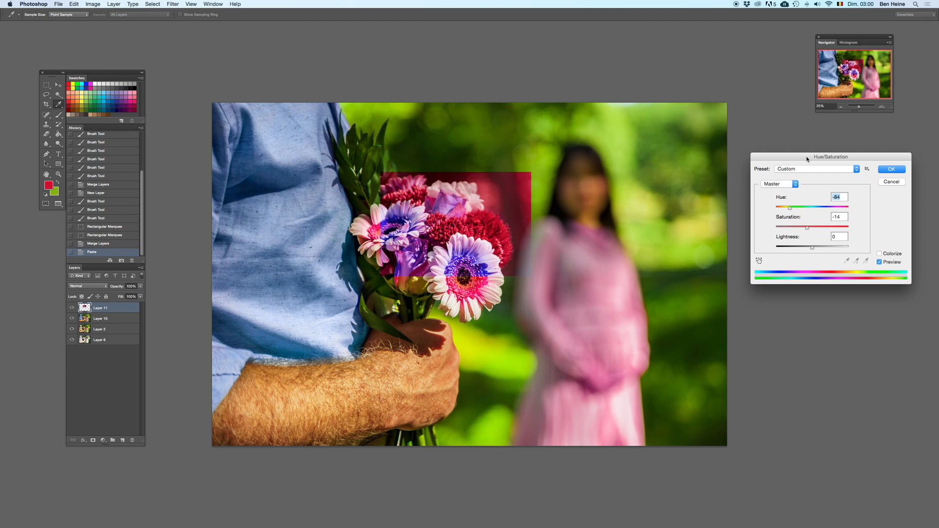
{"action": "left_click_drag", "start_coordinate": [831, 157], "coordinate": [827, 172]}
{"action": "left_click", "coordinate": [807, 242]}
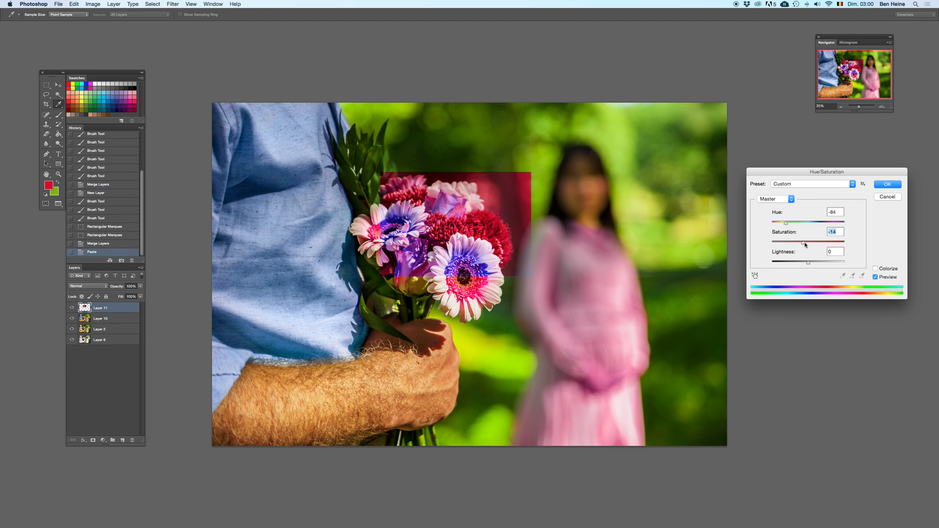
{"action": "left_click_drag", "start_coordinate": [793, 223], "coordinate": [826, 224]}
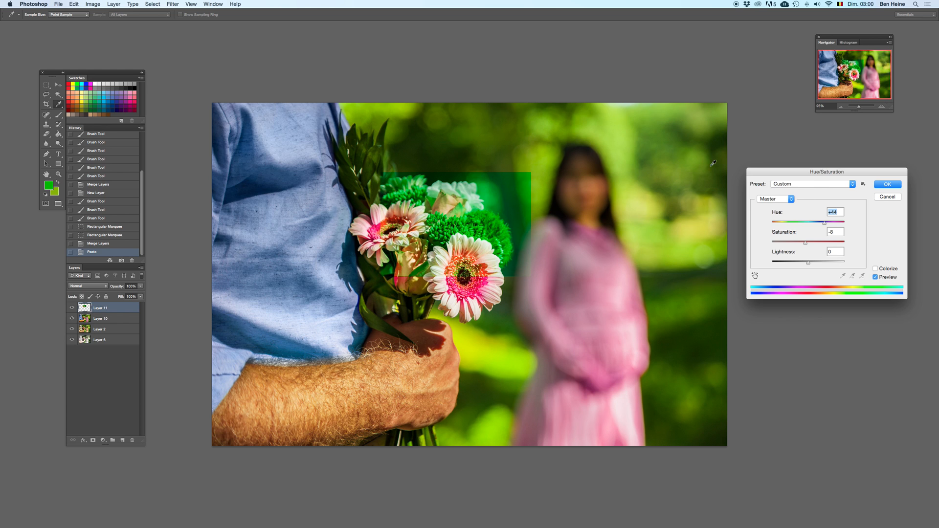
{"action": "left_click_drag", "start_coordinate": [826, 223], "coordinate": [780, 241]}
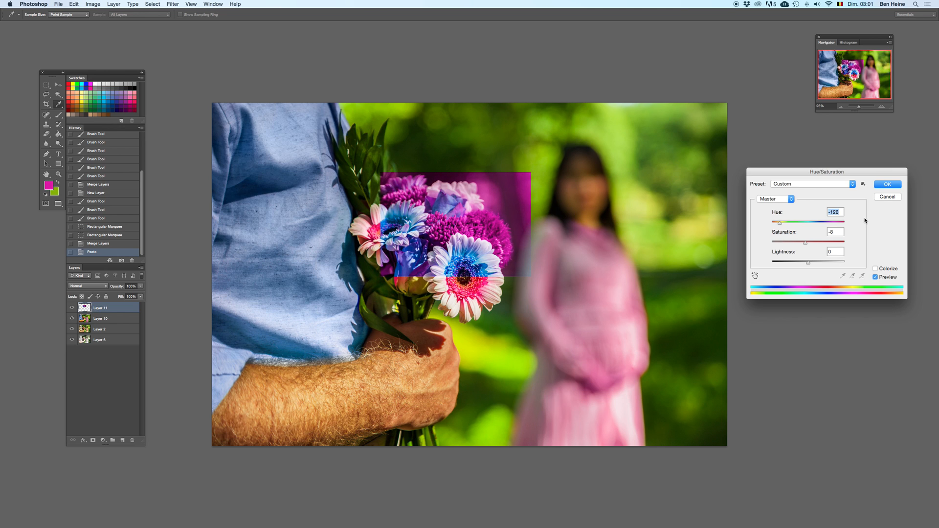
{"action": "left_click", "coordinate": [889, 190]}
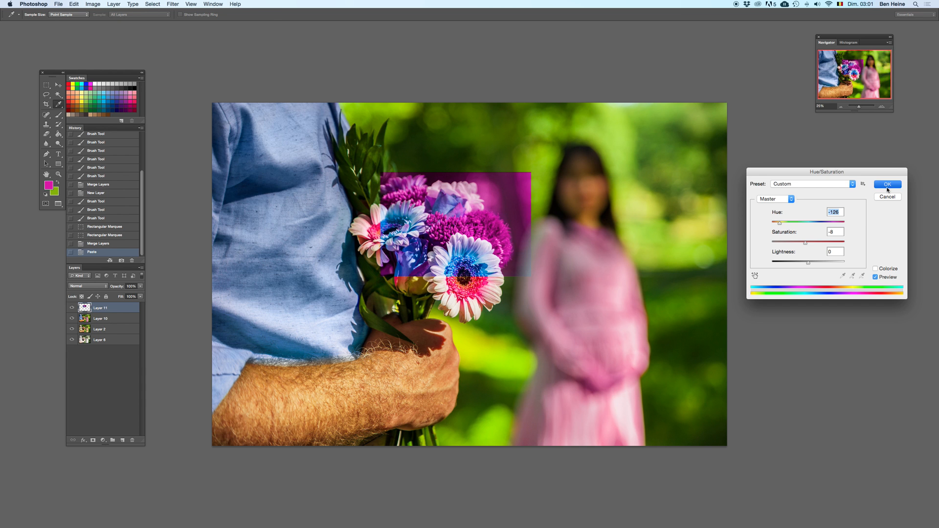
Step: Erase the recoloured copy over the centre and upper petals of the front daisy, undoing a stroke and reducing the eraser size
{"action": "left_click", "coordinate": [883, 107]}
{"action": "key", "text": "e"}
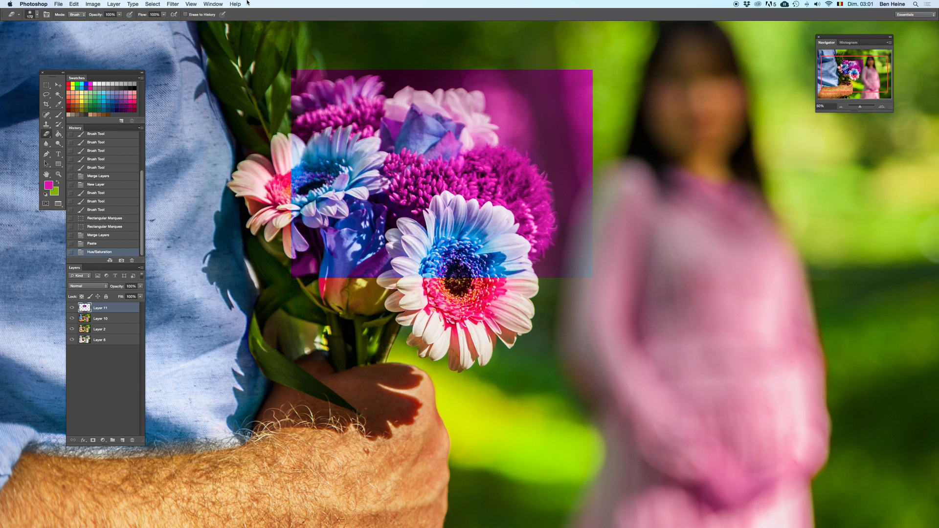
{"action": "left_click", "coordinate": [885, 106]}
{"action": "left_click", "coordinate": [877, 107]}
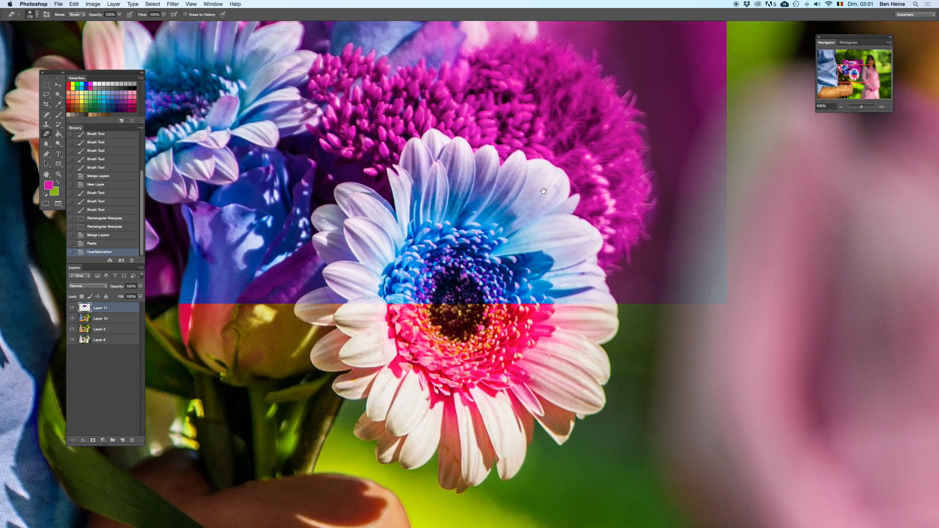
{"action": "right_click", "coordinate": [540, 244]}
{"action": "mouse_move", "coordinate": [487, 238]}
{"action": "left_mouse_down"}
{"action": "mouse_move", "coordinate": [498, 298]}
{"action": "mouse_move", "coordinate": [527, 258]}
{"action": "mouse_move", "coordinate": [544, 289]}
{"action": "left_mouse_up"}
{"action": "key", "text": "super+z"}
{"action": "right_click", "coordinate": [578, 184]}
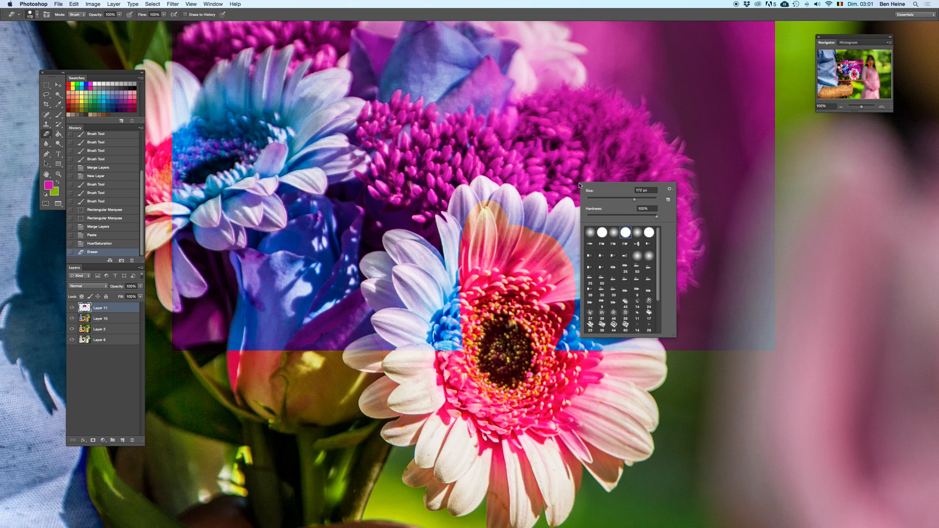
{"action": "key", "text": "Return"}
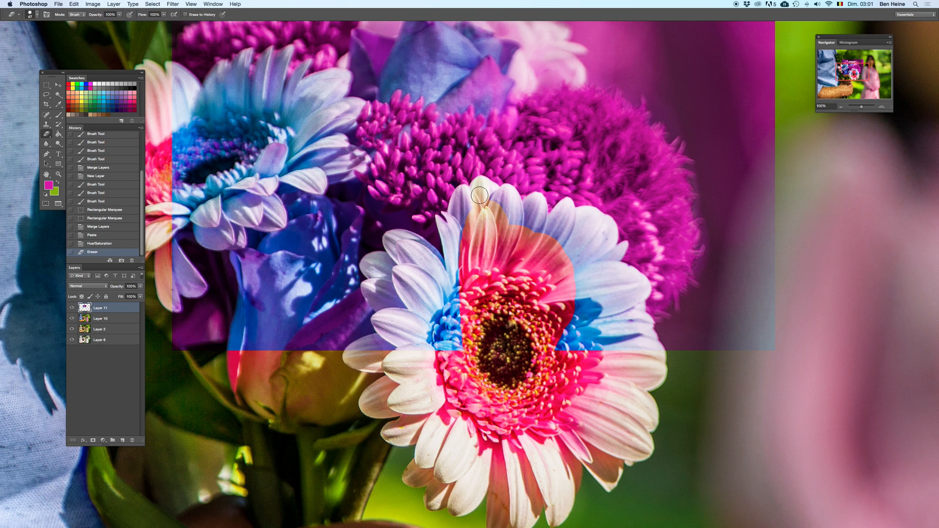
Step: Erase the recoloured copy along the front daisy's upper petal tips, briefly deleting the layer to compare and undoing the deletion
{"action": "left_click_drag", "start_coordinate": [505, 192], "coordinate": [511, 230]}
{"action": "mouse_move", "coordinate": [513, 197]}
{"action": "left_mouse_down"}
{"action": "mouse_move", "coordinate": [517, 224]}
{"action": "mouse_move", "coordinate": [536, 202]}
{"action": "mouse_move", "coordinate": [532, 239]}
{"action": "mouse_move", "coordinate": [537, 213]}
{"action": "left_mouse_up"}
{"action": "key", "text": "super+z"}
{"action": "mouse_move", "coordinate": [538, 211]}
{"action": "left_mouse_down"}
{"action": "mouse_move", "coordinate": [534, 242]}
{"action": "mouse_move", "coordinate": [552, 221]}
{"action": "mouse_move", "coordinate": [527, 201]}
{"action": "mouse_move", "coordinate": [549, 231]}
{"action": "mouse_move", "coordinate": [567, 203]}
{"action": "mouse_move", "coordinate": [548, 239]}
{"action": "mouse_move", "coordinate": [567, 209]}
{"action": "mouse_move", "coordinate": [560, 252]}
{"action": "mouse_move", "coordinate": [570, 218]}
{"action": "mouse_move", "coordinate": [590, 215]}
{"action": "mouse_move", "coordinate": [609, 230]}
{"action": "mouse_move", "coordinate": [592, 221]}
{"action": "mouse_move", "coordinate": [603, 222]}
{"action": "mouse_move", "coordinate": [609, 234]}
{"action": "mouse_move", "coordinate": [584, 224]}
{"action": "mouse_move", "coordinate": [588, 262]}
{"action": "mouse_move", "coordinate": [587, 223]}
{"action": "left_mouse_up"}
{"action": "key", "text": "BackSpace"}
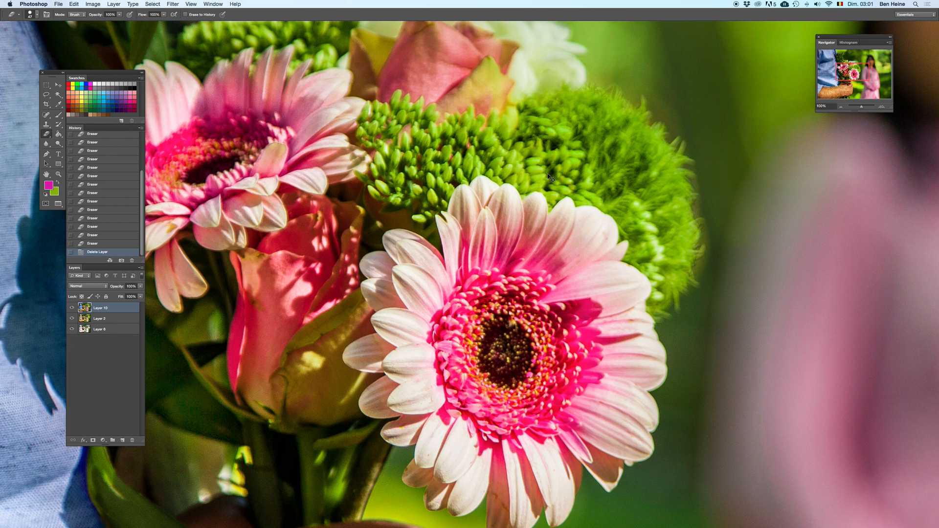
{"action": "key", "text": "super+z"}
{"action": "mouse_move", "coordinate": [477, 204]}
{"action": "left_mouse_down"}
{"action": "mouse_move", "coordinate": [579, 175]}
{"action": "mouse_move", "coordinate": [562, 167]}
{"action": "mouse_move", "coordinate": [557, 176]}
{"action": "mouse_move", "coordinate": [557, 217]}
{"action": "mouse_move", "coordinate": [561, 170]}
{"action": "mouse_move", "coordinate": [543, 191]}
{"action": "left_mouse_up"}
{"action": "right_click", "coordinate": [573, 180]}
{"action": "left_click", "coordinate": [565, 172]}
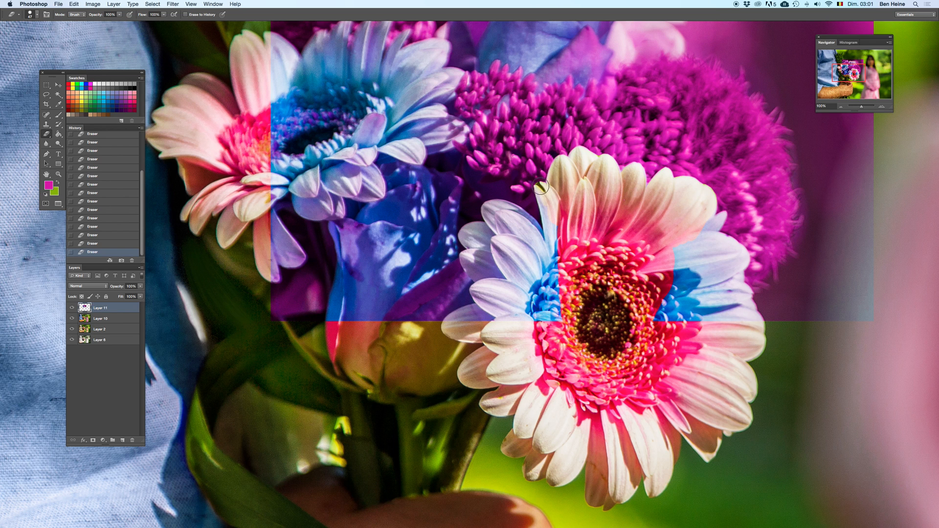
Step: Erase the remaining blue tint from the left petals and left part of the centre of the front daisy
{"action": "left_click_drag", "start_coordinate": [557, 252], "coordinate": [553, 316]}
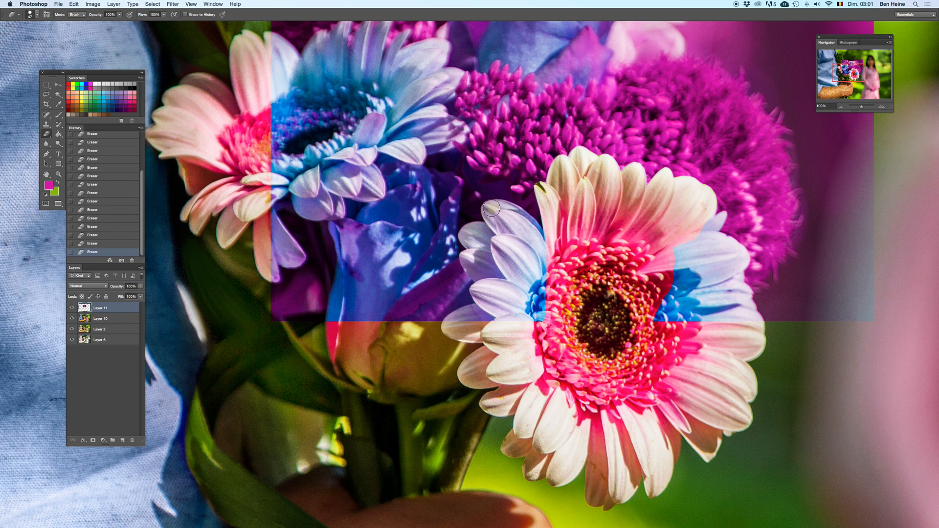
{"action": "mouse_move", "coordinate": [497, 210]}
{"action": "left_mouse_down"}
{"action": "mouse_move", "coordinate": [521, 219]}
{"action": "mouse_move", "coordinate": [540, 243]}
{"action": "left_mouse_up"}
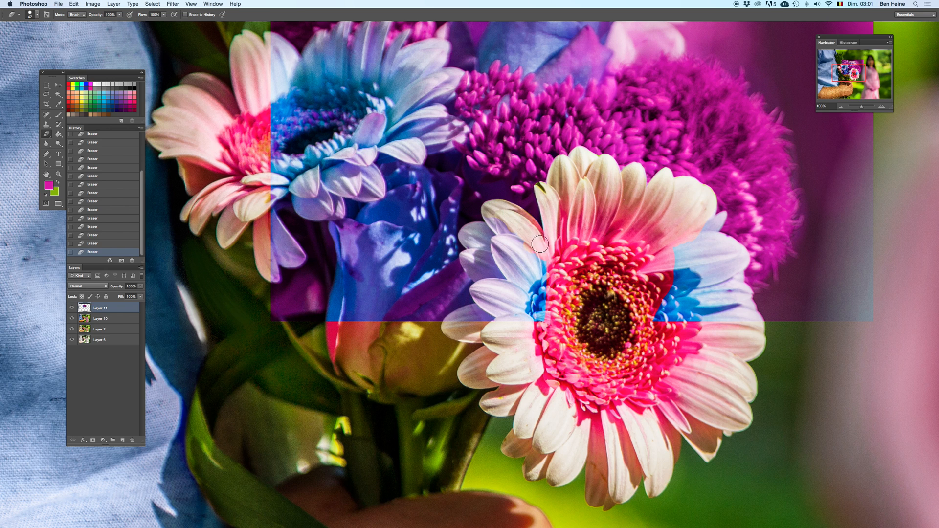
{"action": "mouse_move", "coordinate": [499, 212]}
{"action": "left_mouse_down"}
{"action": "mouse_move", "coordinate": [518, 228]}
{"action": "mouse_move", "coordinate": [464, 234]}
{"action": "mouse_move", "coordinate": [484, 231]}
{"action": "mouse_move", "coordinate": [469, 237]}
{"action": "mouse_move", "coordinate": [482, 249]}
{"action": "mouse_move", "coordinate": [467, 256]}
{"action": "mouse_move", "coordinate": [473, 262]}
{"action": "mouse_move", "coordinate": [467, 257]}
{"action": "mouse_move", "coordinate": [484, 280]}
{"action": "mouse_move", "coordinate": [472, 263]}
{"action": "mouse_move", "coordinate": [483, 274]}
{"action": "mouse_move", "coordinate": [501, 268]}
{"action": "mouse_move", "coordinate": [527, 292]}
{"action": "mouse_move", "coordinate": [542, 287]}
{"action": "mouse_move", "coordinate": [541, 307]}
{"action": "mouse_move", "coordinate": [506, 302]}
{"action": "mouse_move", "coordinate": [446, 240]}
{"action": "mouse_move", "coordinate": [485, 306]}
{"action": "left_mouse_up"}
{"action": "left_click_drag", "start_coordinate": [463, 240], "coordinate": [523, 209]}
{"action": "mouse_move", "coordinate": [552, 262]}
{"action": "left_mouse_down"}
{"action": "mouse_move", "coordinate": [572, 280]}
{"action": "mouse_move", "coordinate": [553, 297]}
{"action": "mouse_move", "coordinate": [533, 272]}
{"action": "left_mouse_up"}
{"action": "mouse_move", "coordinate": [417, 249]}
{"action": "left_mouse_down"}
{"action": "mouse_move", "coordinate": [581, 324]}
{"action": "mouse_move", "coordinate": [548, 202]}
{"action": "left_mouse_up"}
{"action": "left_click_drag", "start_coordinate": [553, 343], "coordinate": [565, 168]}
{"action": "left_click_drag", "start_coordinate": [587, 91], "coordinate": [557, 199]}
{"action": "left_click_drag", "start_coordinate": [545, 308], "coordinate": [539, 198]}
Step: Sample a light and a dark blue from the shirt and add a new layer in Color blend mode
{"action": "key", "text": "i"}
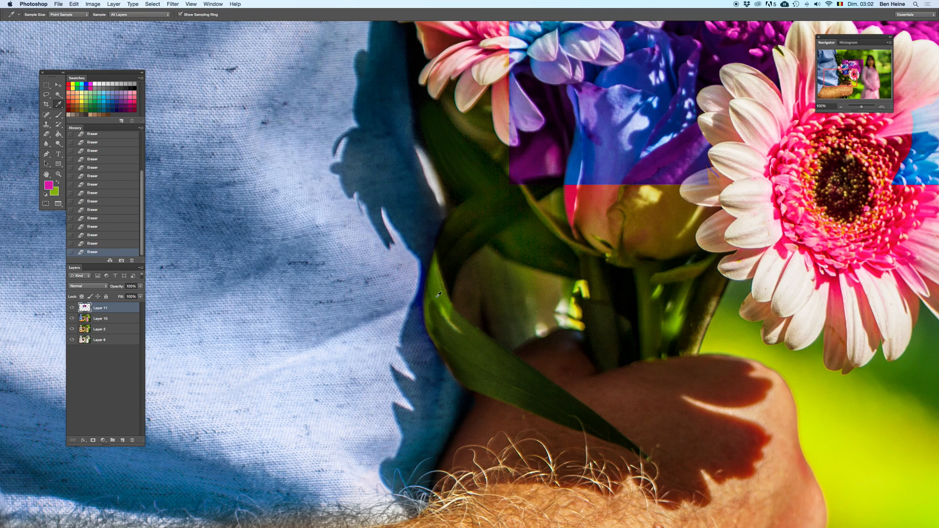
{"action": "left_click", "coordinate": [414, 339]}
{"action": "key", "text": "x"}
{"action": "key", "text": "b"}
{"action": "left_click", "coordinate": [123, 440]}
{"action": "left_click", "coordinate": [96, 287]}
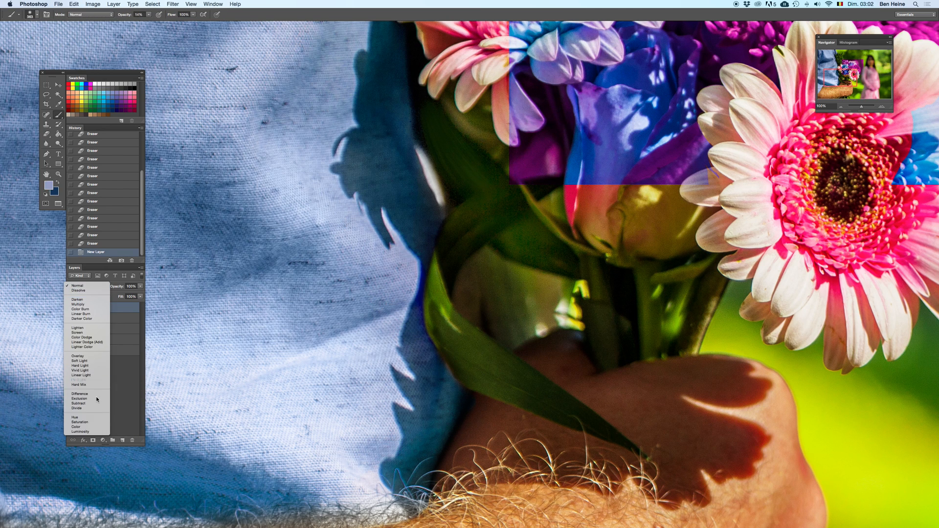
{"action": "left_click", "coordinate": [93, 426]}
Step: Shrink the brush, dab light blue into the brownish gap inside the curled leaf, and raise the brush opacity
{"action": "right_click", "coordinate": [466, 278]}
{"action": "left_click", "coordinate": [487, 285]}
{"action": "left_click", "coordinate": [467, 274]}
{"action": "left_click", "coordinate": [466, 276]}
{"action": "left_click", "coordinate": [469, 313]}
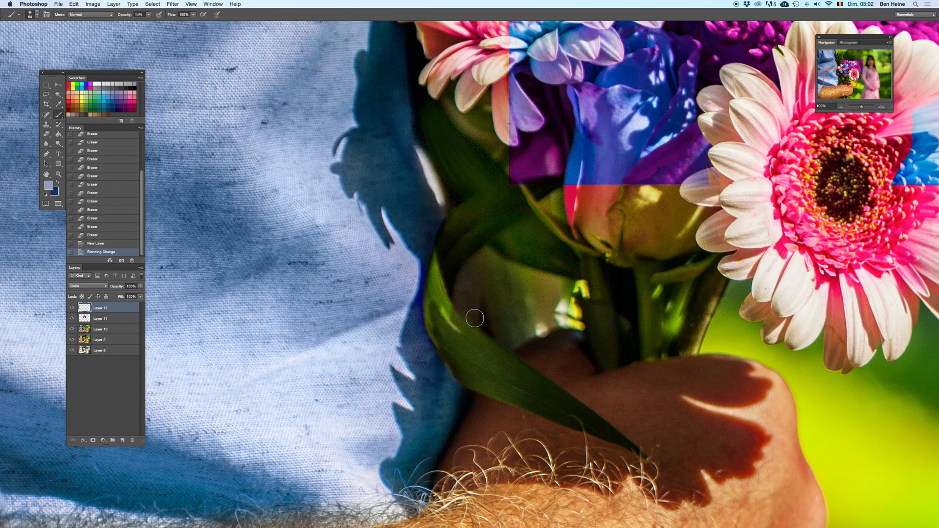
{"action": "left_click", "coordinate": [150, 14]}
{"action": "left_click", "coordinate": [165, 24]}
Step: Paint light and dark shirt blue over the brownish gap between the curled leaf and the stems
{"action": "left_click", "coordinate": [467, 273]}
{"action": "left_click_drag", "start_coordinate": [466, 270], "coordinate": [467, 263]}
{"action": "key", "text": "x"}
{"action": "left_click_drag", "start_coordinate": [472, 309], "coordinate": [471, 306]}
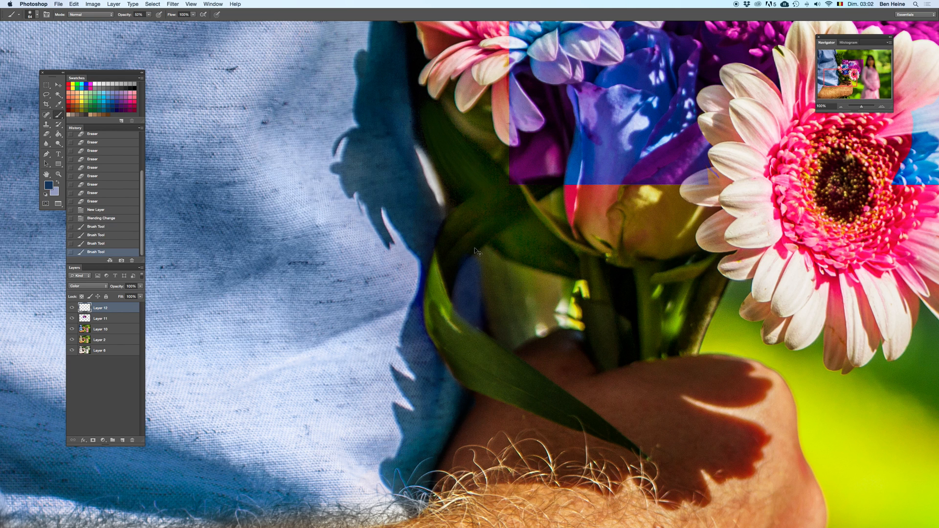
{"action": "left_click", "coordinate": [433, 228], "text": "alt"}
{"action": "mouse_move", "coordinate": [473, 300]}
{"action": "left_mouse_down"}
{"action": "mouse_move", "coordinate": [467, 314]}
{"action": "mouse_move", "coordinate": [460, 283]}
{"action": "mouse_move", "coordinate": [482, 252]}
{"action": "left_mouse_up"}
Step: Lower the eraser opacity and soften the excess blue paint around the gap inside the curled leaf
{"action": "key", "text": "e"}
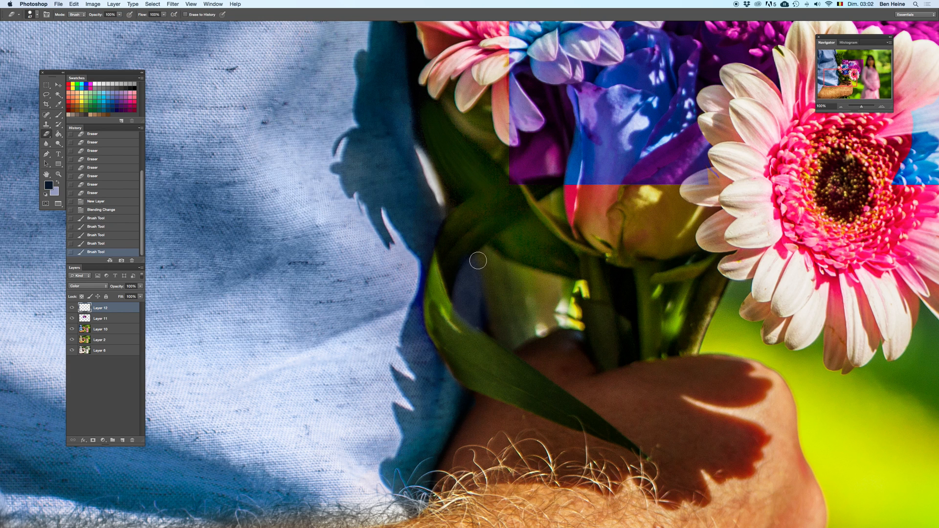
{"action": "left_click", "coordinate": [120, 14]}
{"action": "left_click", "coordinate": [120, 14]}
{"action": "left_click_drag", "start_coordinate": [121, 21], "coordinate": [109, 20]}
{"action": "mouse_move", "coordinate": [481, 259]}
{"action": "left_mouse_down"}
{"action": "mouse_move", "coordinate": [479, 330]}
{"action": "mouse_move", "coordinate": [455, 319]}
{"action": "mouse_move", "coordinate": [476, 351]}
{"action": "left_mouse_up"}
Step: Restore the eraser to full opacity and erase the recoloured copy over the front daisy's right petals, undoing the stray strokes
{"action": "left_click_drag", "start_coordinate": [472, 100], "coordinate": [325, 121]}
{"action": "key", "text": "0"}
{"action": "left_click_drag", "start_coordinate": [694, 169], "coordinate": [567, 203]}
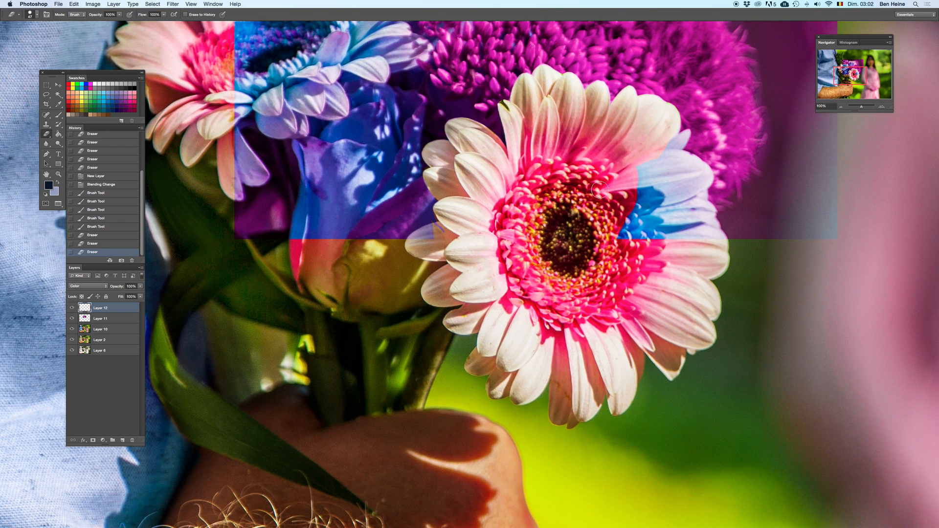
{"action": "mouse_move", "coordinate": [635, 196]}
{"action": "left_mouse_down"}
{"action": "mouse_move", "coordinate": [635, 186]}
{"action": "mouse_move", "coordinate": [663, 219]}
{"action": "left_mouse_up"}
{"action": "key", "text": "super+z"}
{"action": "key", "text": "super+z"}
{"action": "left_click_drag", "start_coordinate": [646, 157], "coordinate": [632, 234]}
{"action": "mouse_move", "coordinate": [637, 183]}
{"action": "left_mouse_down"}
{"action": "mouse_move", "coordinate": [689, 132]}
{"action": "mouse_move", "coordinate": [671, 143]}
{"action": "mouse_move", "coordinate": [669, 157]}
{"action": "mouse_move", "coordinate": [679, 153]}
{"action": "left_mouse_up"}
{"action": "left_click_drag", "start_coordinate": [679, 153], "coordinate": [683, 150]}
{"action": "mouse_move", "coordinate": [684, 141]}
{"action": "left_mouse_down"}
{"action": "mouse_move", "coordinate": [673, 156]}
{"action": "mouse_move", "coordinate": [684, 139]}
{"action": "mouse_move", "coordinate": [674, 156]}
{"action": "mouse_move", "coordinate": [701, 173]}
{"action": "mouse_move", "coordinate": [699, 211]}
{"action": "mouse_move", "coordinate": [724, 244]}
{"action": "left_mouse_up"}
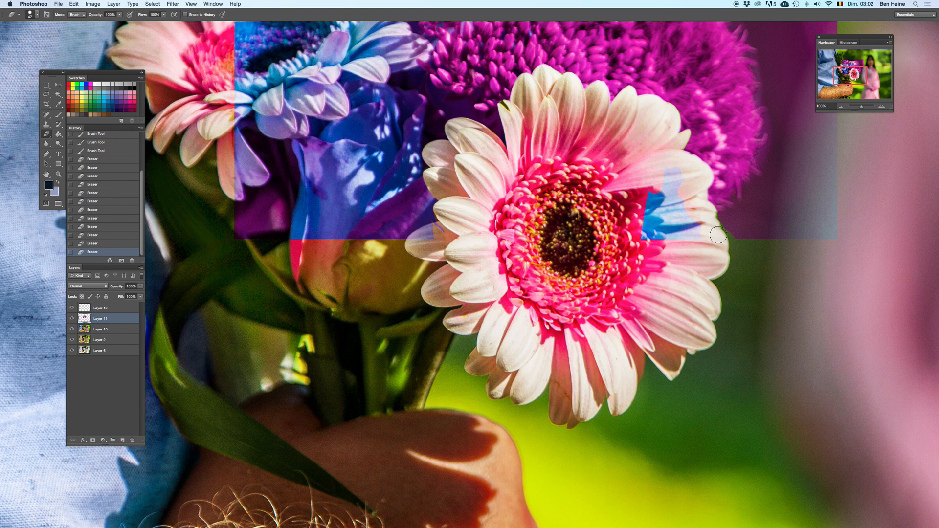
{"action": "right_click", "coordinate": [705, 167]}
{"action": "mouse_move", "coordinate": [691, 178]}
{"action": "left_mouse_down"}
{"action": "mouse_move", "coordinate": [667, 168]}
{"action": "mouse_move", "coordinate": [659, 182]}
{"action": "mouse_move", "coordinate": [698, 247]}
{"action": "mouse_move", "coordinate": [658, 226]}
{"action": "left_mouse_up"}
Step: Enlarge the eraser and clear the recolouring from the lower rose and left daisy's lower petals, deleting the layer to compare and restoring it
{"action": "mouse_move", "coordinate": [440, 55]}
{"action": "left_mouse_down"}
{"action": "mouse_move", "coordinate": [537, 228]}
{"action": "mouse_move", "coordinate": [551, 223]}
{"action": "left_mouse_up"}
{"action": "right_click", "coordinate": [537, 228]}
{"action": "left_click", "coordinate": [538, 254]}
{"action": "mouse_move", "coordinate": [410, 203]}
{"action": "left_mouse_down"}
{"action": "mouse_move", "coordinate": [429, 175]}
{"action": "mouse_move", "coordinate": [406, 209]}
{"action": "mouse_move", "coordinate": [406, 275]}
{"action": "mouse_move", "coordinate": [348, 271]}
{"action": "mouse_move", "coordinate": [349, 386]}
{"action": "mouse_move", "coordinate": [458, 395]}
{"action": "mouse_move", "coordinate": [494, 357]}
{"action": "mouse_move", "coordinate": [462, 272]}
{"action": "mouse_move", "coordinate": [488, 397]}
{"action": "mouse_move", "coordinate": [410, 414]}
{"action": "mouse_move", "coordinate": [464, 272]}
{"action": "mouse_move", "coordinate": [507, 303]}
{"action": "mouse_move", "coordinate": [509, 252]}
{"action": "left_mouse_up"}
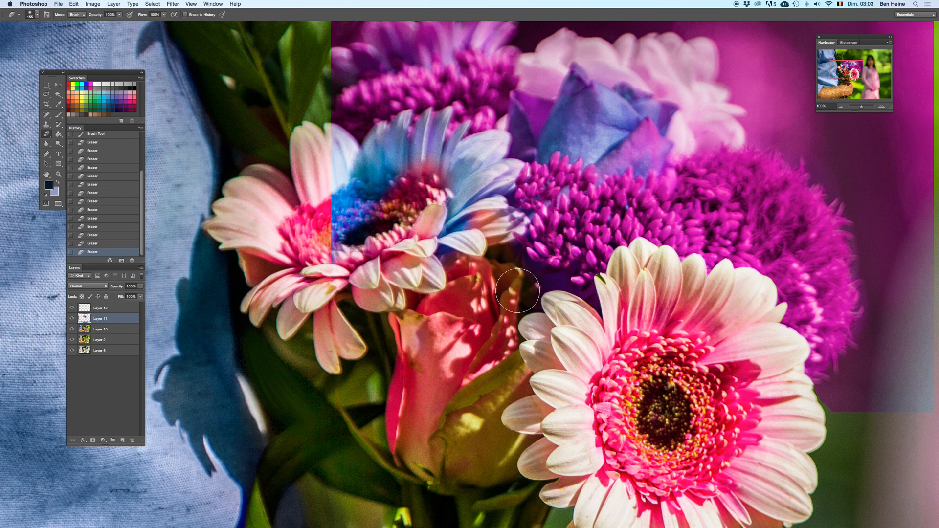
{"action": "key", "text": "BackSpace"}
{"action": "key", "text": "super+z"}
Step: Switch to a smaller eraser with 0% hardness and erase the purple tint between the lower rose and the round flower
{"action": "right_click", "coordinate": [618, 283]}
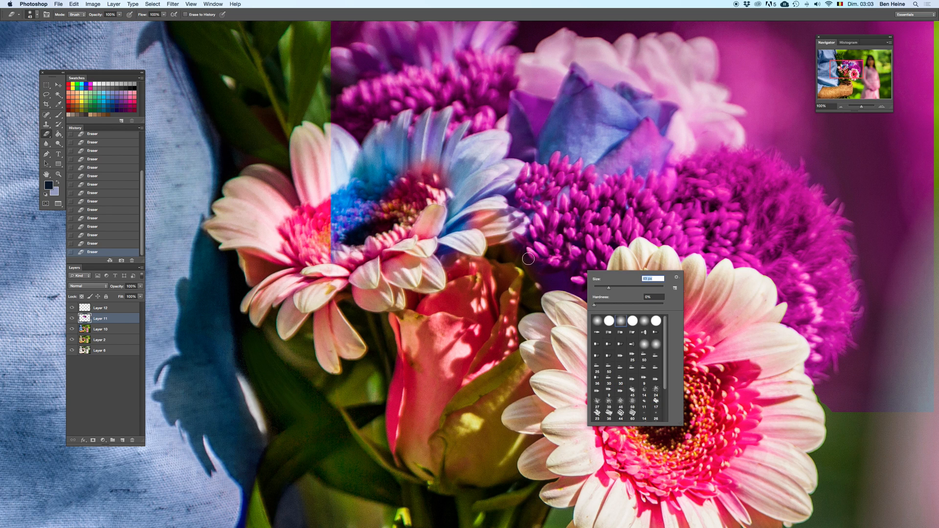
{"action": "key", "text": "Return"}
{"action": "left_click_drag", "start_coordinate": [536, 274], "coordinate": [599, 305]}
{"action": "left_click_drag", "start_coordinate": [575, 267], "coordinate": [700, 333]}
{"action": "right_click", "coordinate": [540, 198]}
{"action": "key", "text": "Escape"}
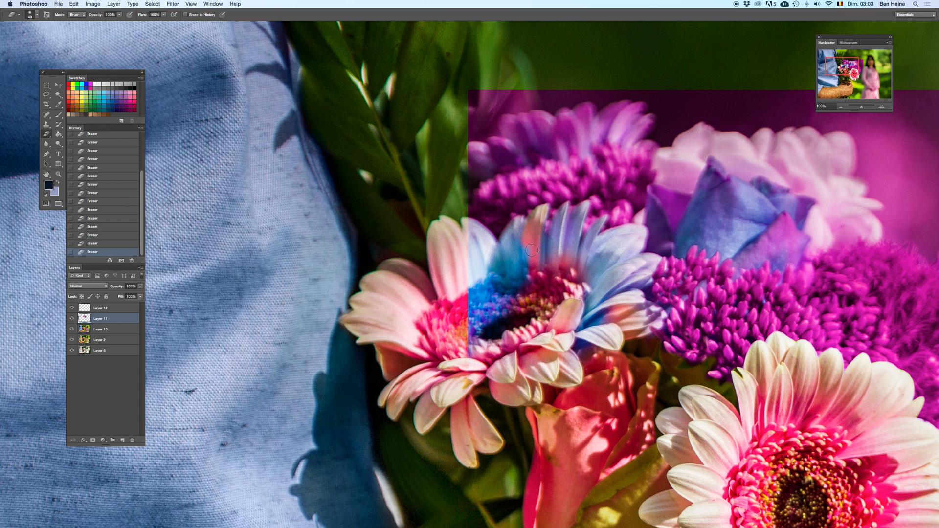
Step: Erase the blue tint from the left daisy's upper petals one by one, deleting the layer to compare and restoring it
{"action": "left_click_drag", "start_coordinate": [506, 248], "coordinate": [505, 275]}
{"action": "mouse_move", "coordinate": [466, 224]}
{"action": "left_mouse_down"}
{"action": "mouse_move", "coordinate": [490, 241]}
{"action": "mouse_move", "coordinate": [490, 232]}
{"action": "mouse_move", "coordinate": [469, 225]}
{"action": "mouse_move", "coordinate": [482, 301]}
{"action": "left_mouse_up"}
{"action": "left_click_drag", "start_coordinate": [526, 250], "coordinate": [514, 276]}
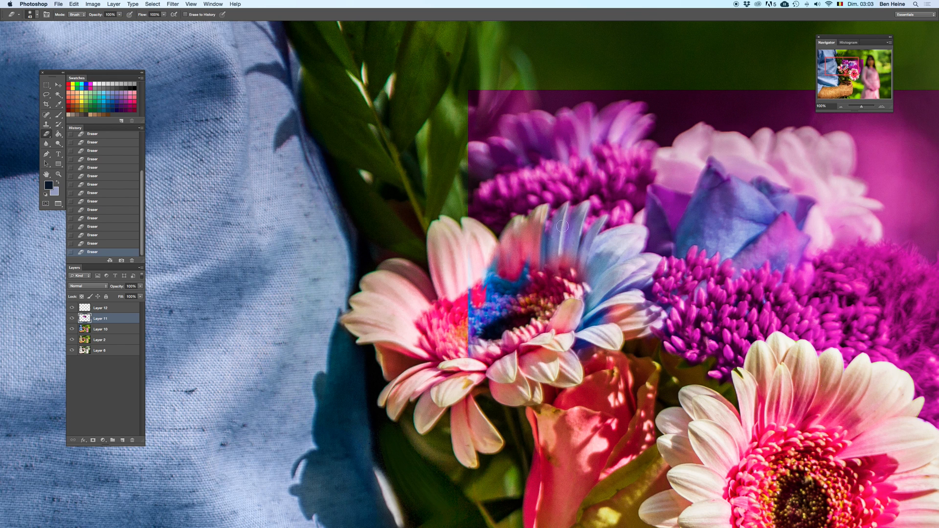
{"action": "left_click_drag", "start_coordinate": [567, 208], "coordinate": [565, 209]}
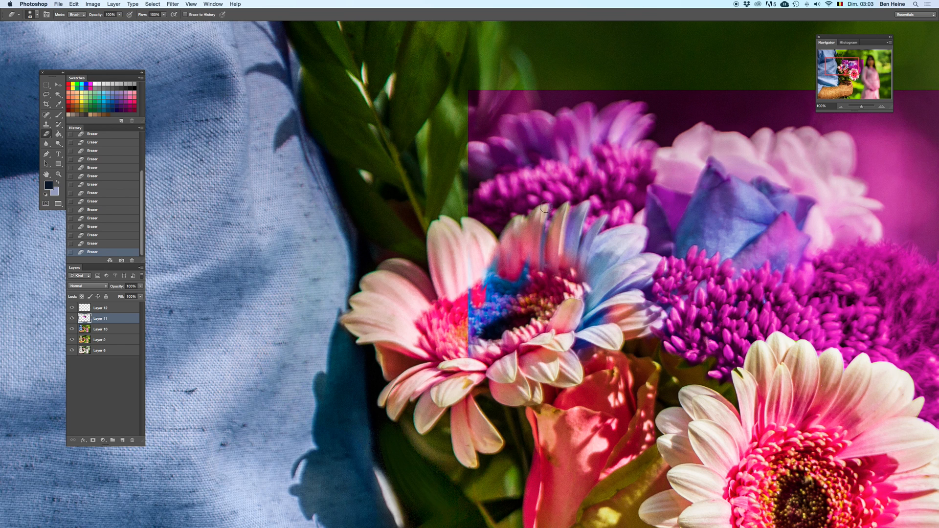
{"action": "left_click_drag", "start_coordinate": [582, 204], "coordinate": [570, 253]}
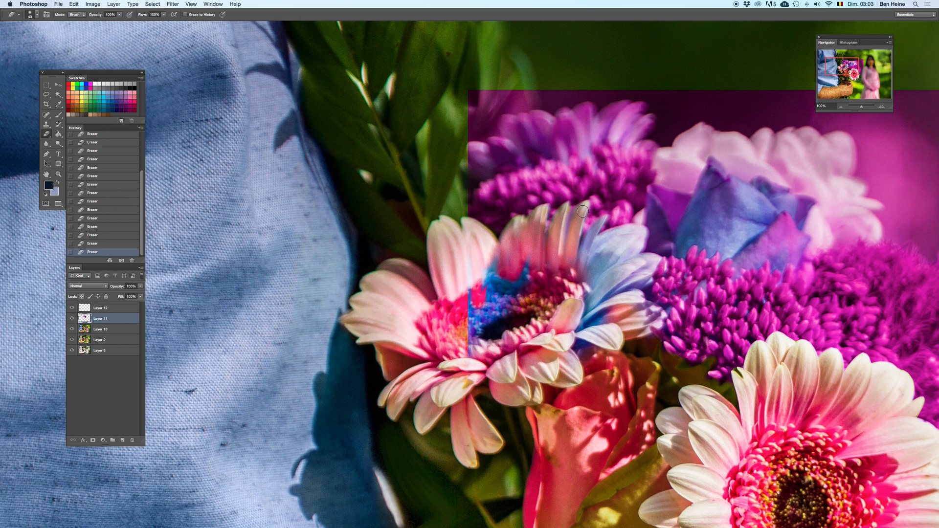
{"action": "left_click_drag", "start_coordinate": [604, 218], "coordinate": [583, 261]}
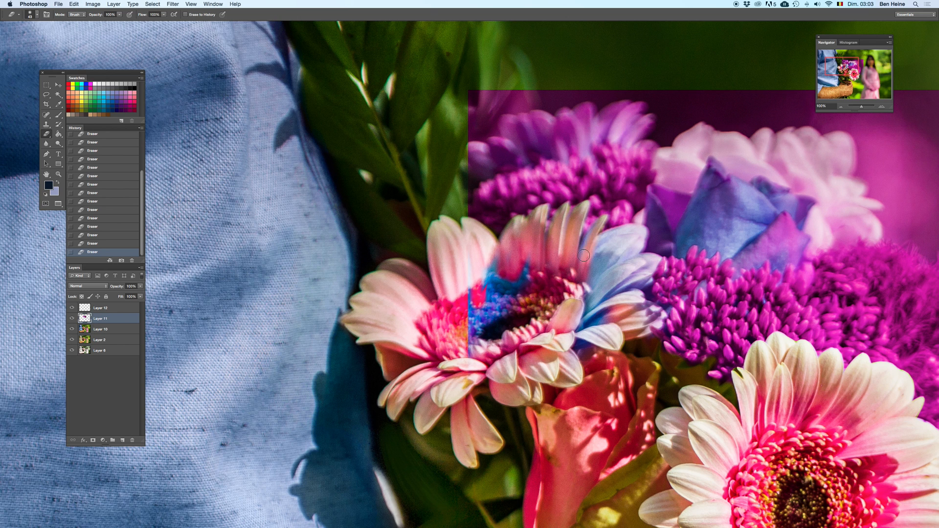
{"action": "mouse_move", "coordinate": [600, 219]}
{"action": "left_mouse_down"}
{"action": "mouse_move", "coordinate": [579, 282]}
{"action": "mouse_move", "coordinate": [604, 247]}
{"action": "mouse_move", "coordinate": [600, 221]}
{"action": "mouse_move", "coordinate": [590, 252]}
{"action": "left_mouse_up"}
{"action": "key", "text": "super+z"}
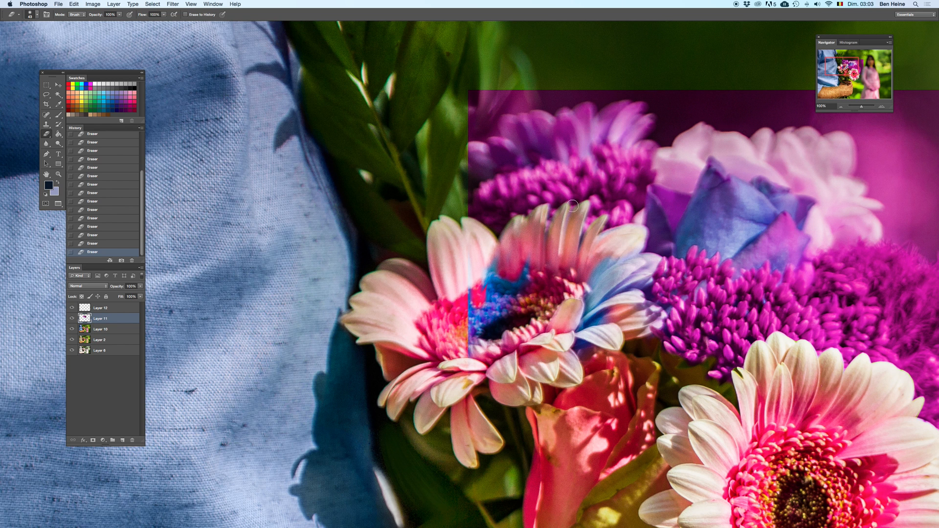
{"action": "key", "text": "Delete"}
{"action": "key", "text": "super+z"}
Step: Sample a salmon tone from the left daisy and paint its upper petal tips on Layer 12, deleting Layer 11 to compare and restoring it
{"action": "key", "text": "i"}
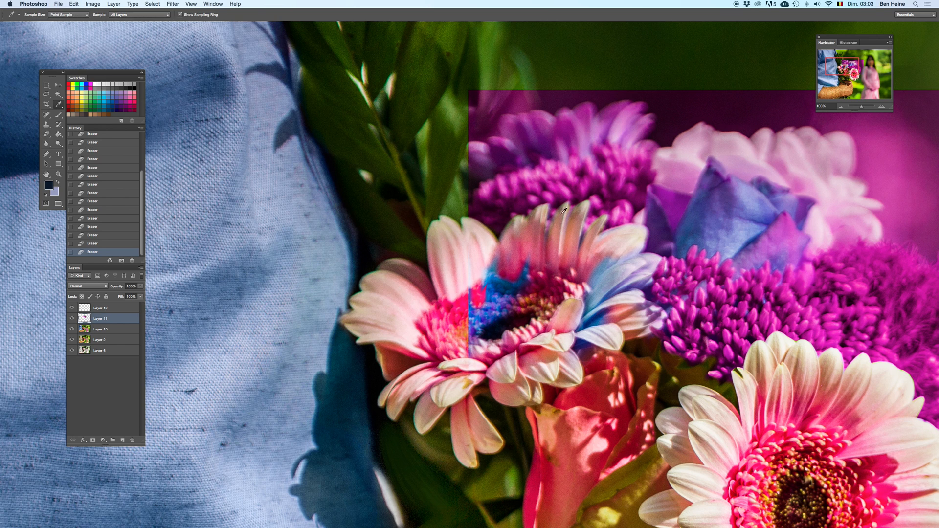
{"action": "left_click", "coordinate": [576, 219]}
{"action": "left_click", "coordinate": [118, 308]}
{"action": "key", "text": "b"}
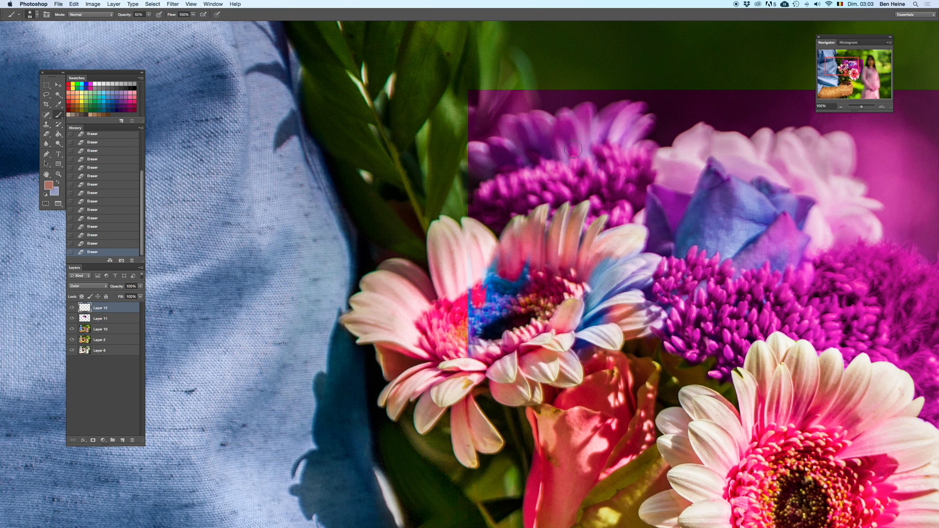
{"action": "right_click", "coordinate": [611, 177]}
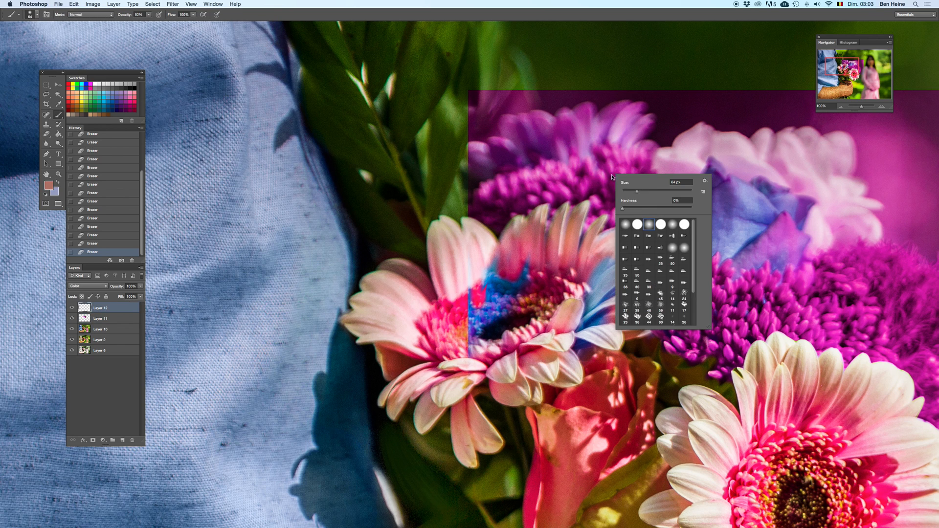
{"action": "left_click", "coordinate": [589, 201]}
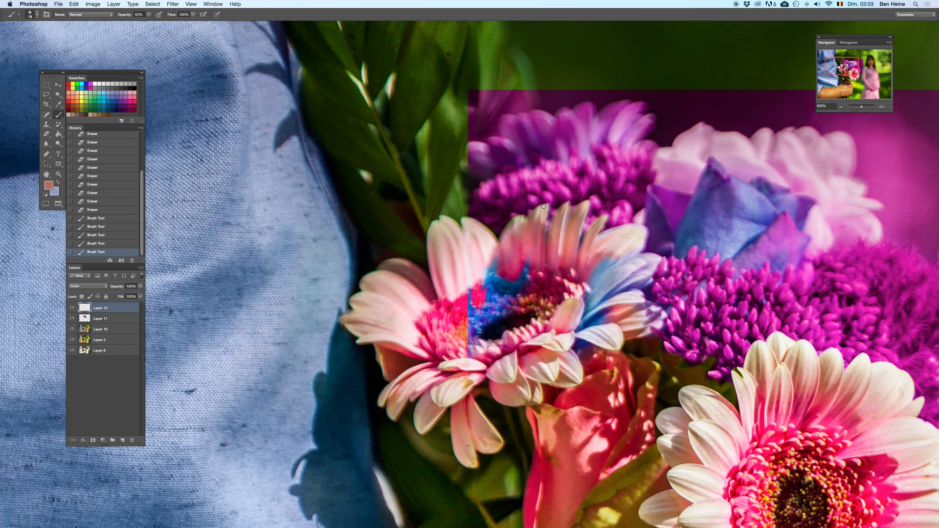
{"action": "key", "text": "BackSpace"}
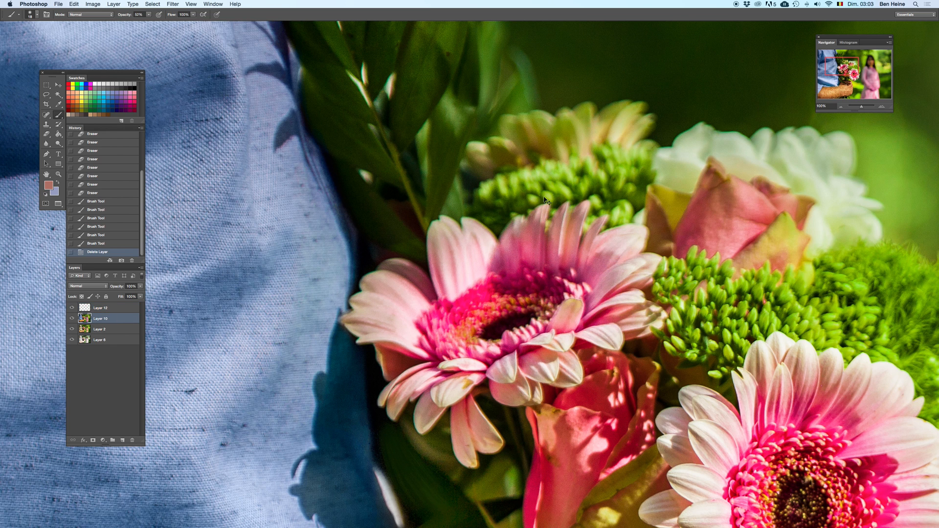
{"action": "key", "text": "super+z"}
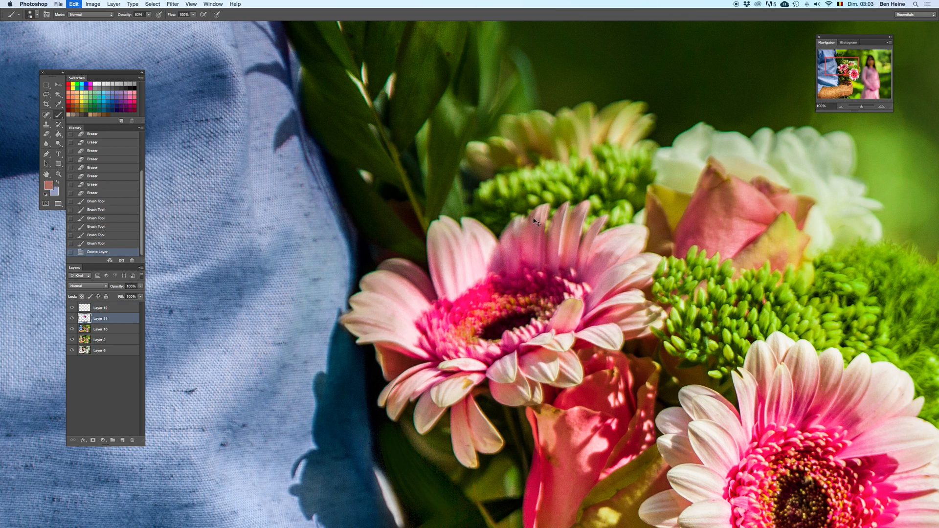
{"action": "left_click", "coordinate": [121, 306]}
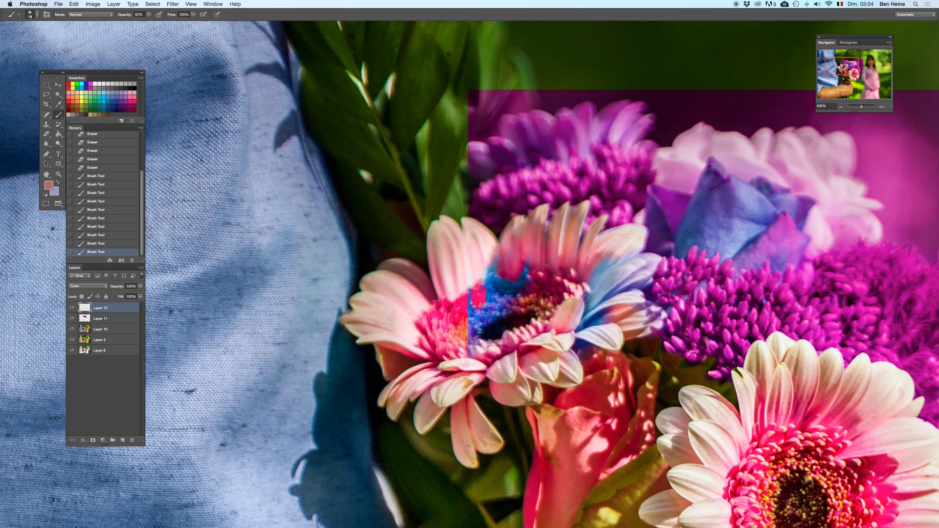
Step: Switch to the eraser and clean stray paint off Layer 12 above the left daisy's upper petals
{"action": "key", "text": "e"}
{"action": "left_click", "coordinate": [440, 210]}
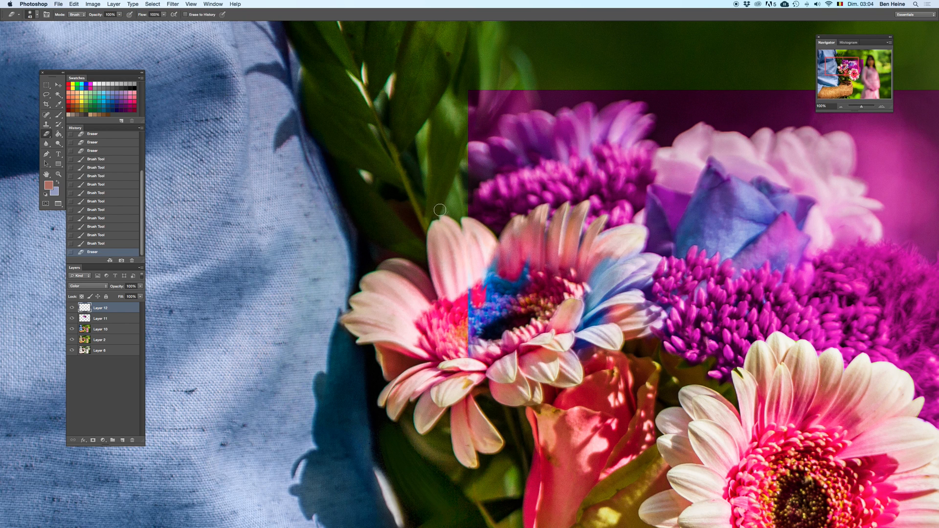
{"action": "left_click_drag", "start_coordinate": [473, 152], "coordinate": [433, 192]}
{"action": "left_click", "coordinate": [486, 221], "text": "super"}
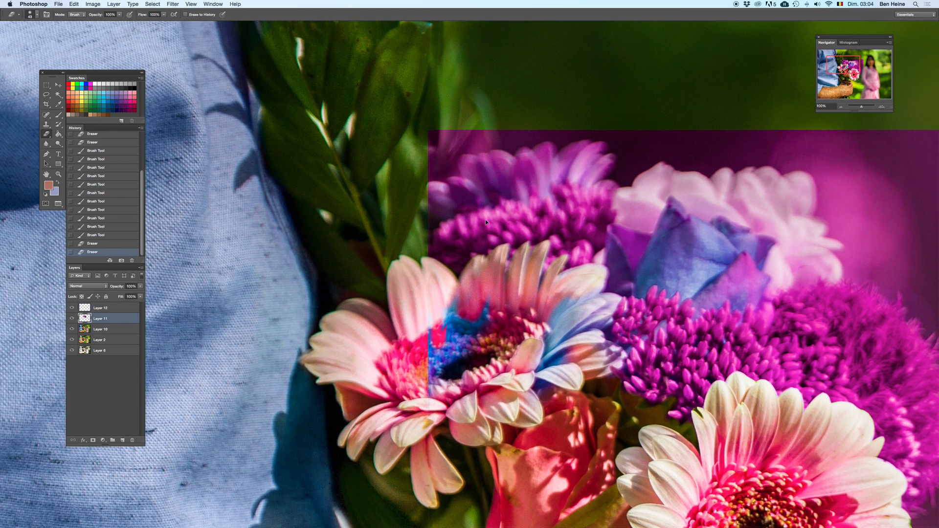
Step: Erase the left edge of the recoloured copy on Layer 11 near the leaves and rear daisy, deleting the layer to compare and restoring it
{"action": "mouse_move", "coordinate": [426, 236]}
{"action": "left_mouse_down"}
{"action": "mouse_move", "coordinate": [435, 242]}
{"action": "mouse_move", "coordinate": [454, 220]}
{"action": "mouse_move", "coordinate": [434, 204]}
{"action": "mouse_move", "coordinate": [434, 219]}
{"action": "mouse_move", "coordinate": [511, 192]}
{"action": "left_mouse_up"}
{"action": "key", "text": "super+z"}
{"action": "left_click", "coordinate": [528, 192]}
{"action": "key", "text": "BackSpace"}
{"action": "key", "text": "super+z"}
{"action": "mouse_move", "coordinate": [523, 196]}
{"action": "left_mouse_down"}
{"action": "mouse_move", "coordinate": [518, 162]}
{"action": "mouse_move", "coordinate": [562, 136]}
{"action": "mouse_move", "coordinate": [442, 157]}
{"action": "mouse_move", "coordinate": [592, 131]}
{"action": "mouse_move", "coordinate": [578, 153]}
{"action": "left_mouse_up"}
{"action": "key", "text": "BackSpace"}
{"action": "key", "text": "super+z"}
Step: Enlarge the eraser and clear the purple tint around the rear daisy and the white flower's left side, checking against an earlier history state
{"action": "right_click", "coordinate": [539, 168]}
{"action": "right_click", "coordinate": [547, 151]}
{"action": "mouse_move", "coordinate": [495, 140]}
{"action": "left_mouse_down"}
{"action": "mouse_move", "coordinate": [436, 149]}
{"action": "mouse_move", "coordinate": [390, 175]}
{"action": "mouse_move", "coordinate": [479, 175]}
{"action": "mouse_move", "coordinate": [686, 134]}
{"action": "left_mouse_up"}
{"action": "left_click_drag", "start_coordinate": [632, 186], "coordinate": [763, 157]}
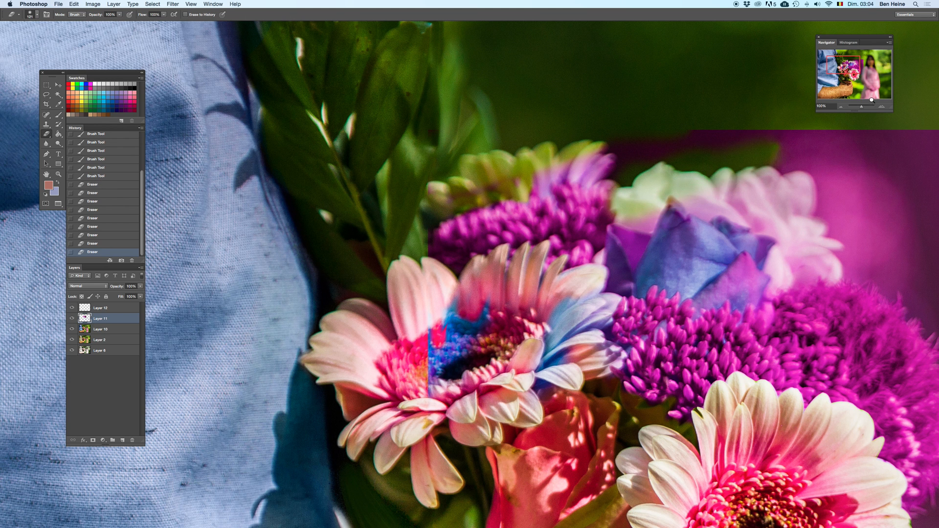
{"action": "left_click_drag", "start_coordinate": [862, 106], "coordinate": [857, 105]}
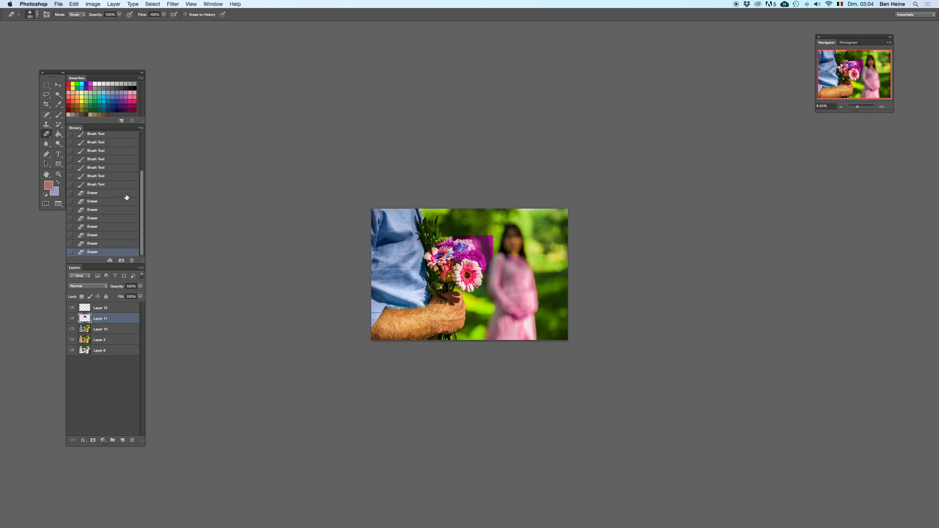
{"action": "left_click", "coordinate": [104, 194]}
{"action": "key", "text": "super+z"}
Step: Erase the recoloured copy over the white flower and the upper rose, undoing the stray strokes
{"action": "left_click_drag", "start_coordinate": [860, 107], "coordinate": [862, 107]}
{"action": "left_click_drag", "start_coordinate": [410, 118], "coordinate": [594, 391]}
{"action": "mouse_move", "coordinate": [452, 195]}
{"action": "left_mouse_down"}
{"action": "mouse_move", "coordinate": [612, 150]}
{"action": "mouse_move", "coordinate": [485, 140]}
{"action": "mouse_move", "coordinate": [571, 157]}
{"action": "mouse_move", "coordinate": [629, 81]}
{"action": "mouse_move", "coordinate": [456, 99]}
{"action": "mouse_move", "coordinate": [546, 91]}
{"action": "left_mouse_up"}
{"action": "key", "text": "super+z"}
{"action": "mouse_move", "coordinate": [467, 121]}
{"action": "left_mouse_down"}
{"action": "mouse_move", "coordinate": [441, 125]}
{"action": "mouse_move", "coordinate": [452, 100]}
{"action": "mouse_move", "coordinate": [488, 83]}
{"action": "mouse_move", "coordinate": [500, 101]}
{"action": "mouse_move", "coordinate": [452, 137]}
{"action": "mouse_move", "coordinate": [428, 203]}
{"action": "mouse_move", "coordinate": [453, 189]}
{"action": "mouse_move", "coordinate": [365, 214]}
{"action": "left_mouse_up"}
{"action": "key", "text": "super+z"}
{"action": "mouse_move", "coordinate": [423, 200]}
{"action": "left_mouse_down"}
{"action": "mouse_move", "coordinate": [443, 182]}
{"action": "mouse_move", "coordinate": [429, 151]}
{"action": "mouse_move", "coordinate": [448, 142]}
{"action": "mouse_move", "coordinate": [632, 161]}
{"action": "mouse_move", "coordinate": [666, 98]}
{"action": "mouse_move", "coordinate": [523, 59]}
{"action": "mouse_move", "coordinate": [682, 143]}
{"action": "mouse_move", "coordinate": [714, 196]}
{"action": "mouse_move", "coordinate": [707, 187]}
{"action": "mouse_move", "coordinate": [574, 208]}
{"action": "mouse_move", "coordinate": [595, 164]}
{"action": "mouse_move", "coordinate": [641, 165]}
{"action": "left_mouse_up"}
Step: Reduce the eraser size and remove the blue tint from the upper rose's lower edge and the left daisy's right petals
{"action": "right_click", "coordinate": [605, 159]}
{"action": "mouse_move", "coordinate": [589, 190]}
{"action": "left_mouse_down"}
{"action": "mouse_move", "coordinate": [587, 212]}
{"action": "mouse_move", "coordinate": [596, 187]}
{"action": "mouse_move", "coordinate": [591, 217]}
{"action": "mouse_move", "coordinate": [613, 180]}
{"action": "mouse_move", "coordinate": [598, 200]}
{"action": "mouse_move", "coordinate": [568, 195]}
{"action": "mouse_move", "coordinate": [585, 194]}
{"action": "mouse_move", "coordinate": [583, 207]}
{"action": "mouse_move", "coordinate": [583, 188]}
{"action": "mouse_move", "coordinate": [582, 206]}
{"action": "mouse_move", "coordinate": [567, 193]}
{"action": "mouse_move", "coordinate": [544, 200]}
{"action": "mouse_move", "coordinate": [528, 223]}
{"action": "mouse_move", "coordinate": [533, 196]}
{"action": "left_mouse_up"}
{"action": "right_click", "coordinate": [617, 169]}
{"action": "left_click", "coordinate": [655, 182]}
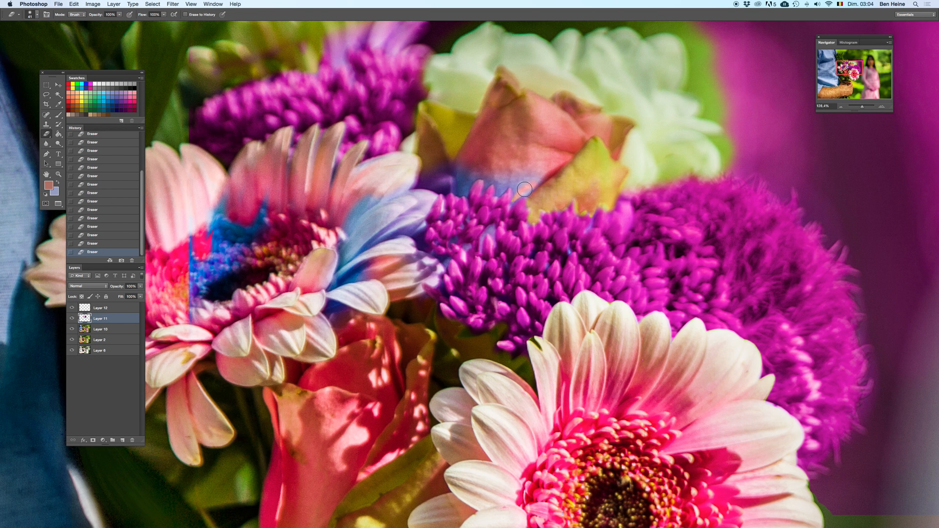
{"action": "left_click_drag", "start_coordinate": [511, 205], "coordinate": [519, 196]}
{"action": "left_click", "coordinate": [125, 234]}
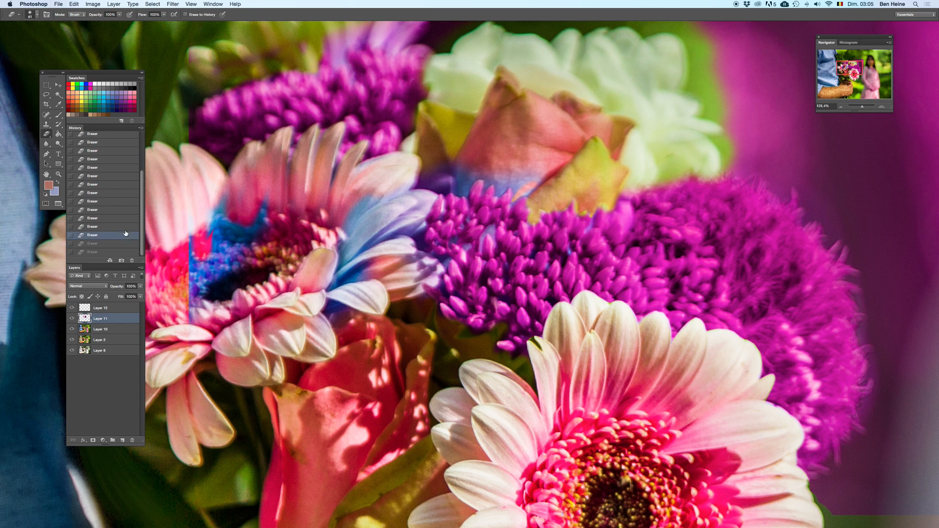
{"action": "left_click", "coordinate": [526, 173]}
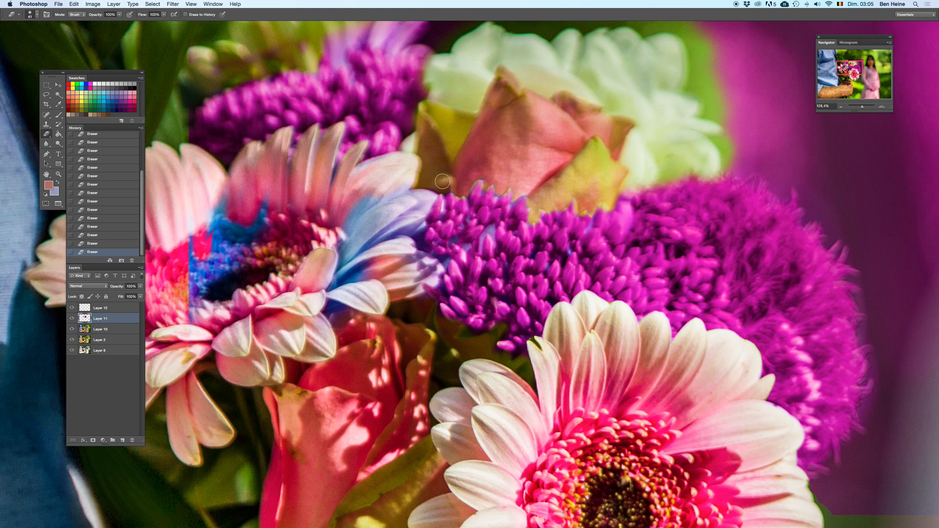
{"action": "mouse_move", "coordinate": [429, 171]}
{"action": "left_mouse_down"}
{"action": "mouse_move", "coordinate": [506, 160]}
{"action": "mouse_move", "coordinate": [519, 199]}
{"action": "mouse_move", "coordinate": [528, 186]}
{"action": "mouse_move", "coordinate": [515, 220]}
{"action": "mouse_move", "coordinate": [522, 217]}
{"action": "mouse_move", "coordinate": [534, 242]}
{"action": "mouse_move", "coordinate": [549, 243]}
{"action": "mouse_move", "coordinate": [517, 226]}
{"action": "mouse_move", "coordinate": [507, 207]}
{"action": "mouse_move", "coordinate": [449, 244]}
{"action": "left_mouse_up"}
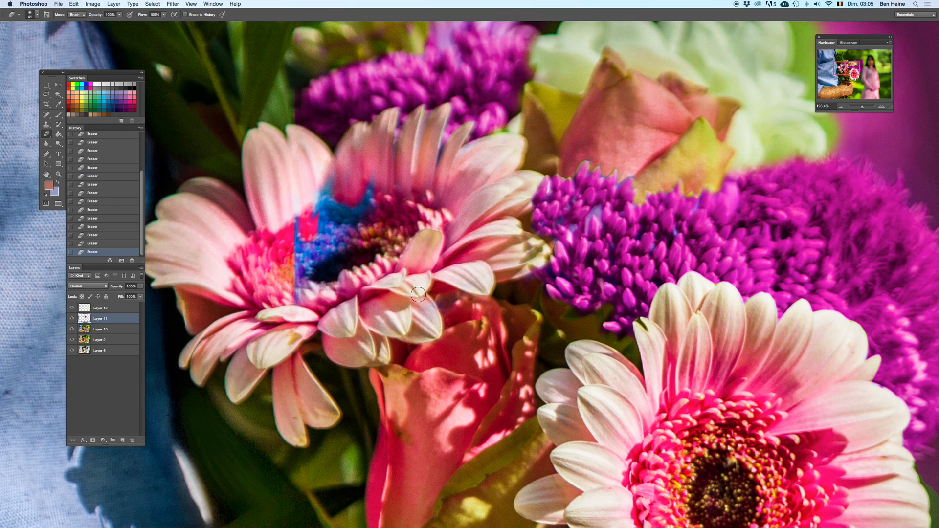
Step: Enlarge the eraser to 185 px and clear the blue recolouring from the left daisy's centre
{"action": "right_click", "coordinate": [412, 195]}
{"action": "left_click", "coordinate": [456, 235]}
{"action": "mouse_move", "coordinate": [356, 218]}
{"action": "left_mouse_down"}
{"action": "mouse_move", "coordinate": [324, 245]}
{"action": "mouse_move", "coordinate": [411, 170]}
{"action": "left_mouse_up"}
{"action": "key", "text": "super+z"}
{"action": "key", "text": "super+z"}
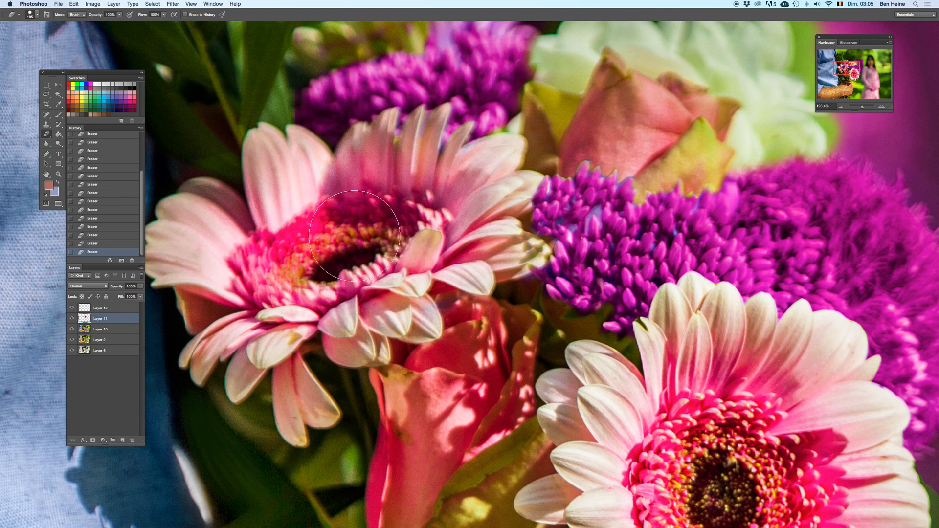
Step: Switch back to a small eraser and clean the border between the upper rose and the purple flower cluster
{"action": "mouse_move", "coordinate": [602, 123]}
{"action": "left_mouse_down"}
{"action": "mouse_move", "coordinate": [516, 140]}
{"action": "mouse_move", "coordinate": [506, 163]}
{"action": "left_mouse_up"}
{"action": "right_click", "coordinate": [505, 164]}
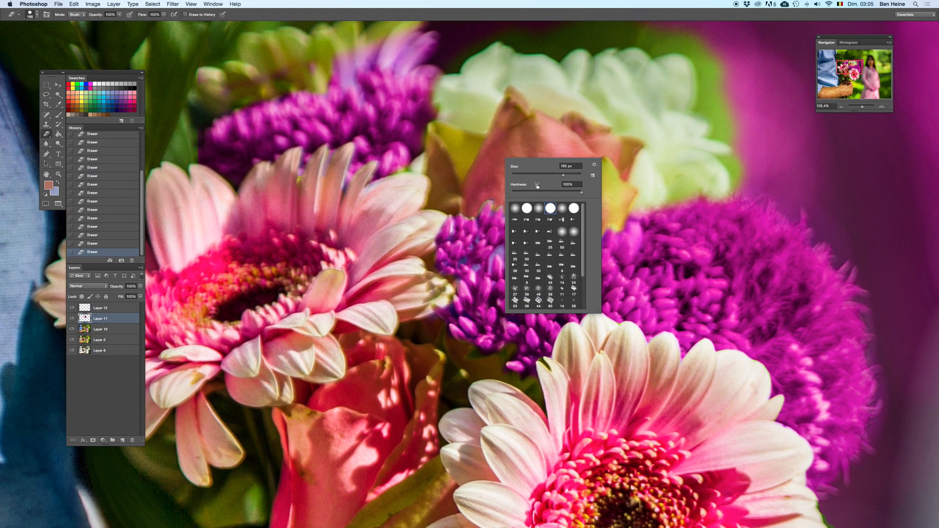
{"action": "left_click", "coordinate": [485, 166]}
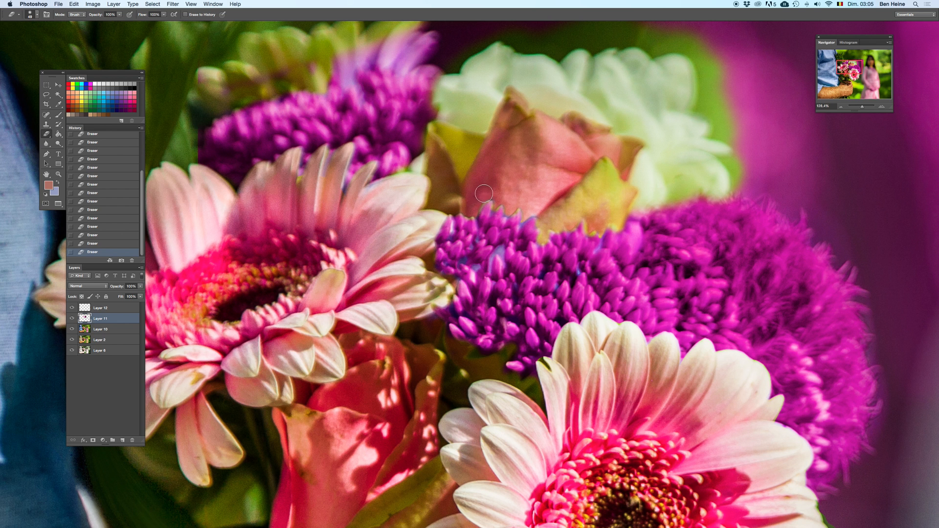
{"action": "left_click_drag", "start_coordinate": [509, 253], "coordinate": [510, 232]}
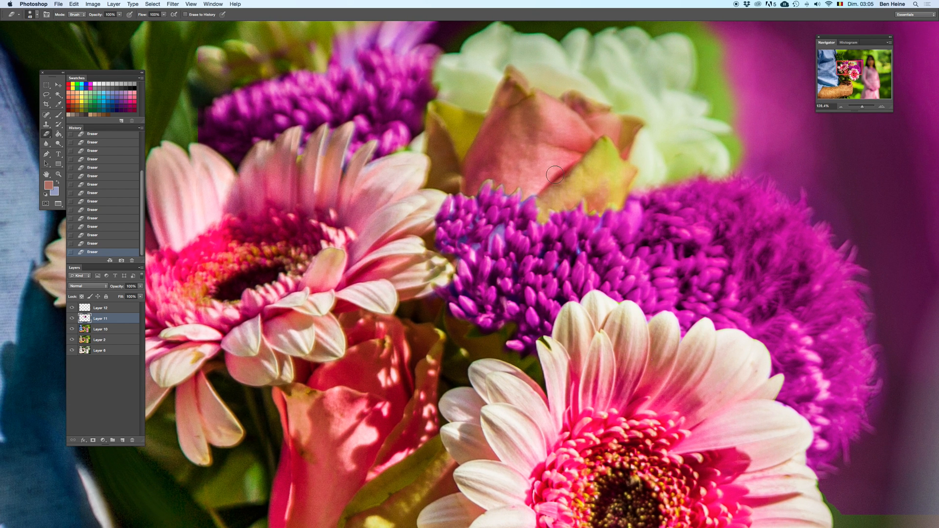
Step: Erase the remaining purple from the rear daisy, then enlarge the eraser and clear the background above the bouquet
{"action": "left_click_drag", "start_coordinate": [862, 105], "coordinate": [548, 173]}
{"action": "left_click_drag", "start_coordinate": [834, 99], "coordinate": [862, 105]}
{"action": "left_click_drag", "start_coordinate": [465, 133], "coordinate": [638, 325]}
{"action": "left_click_drag", "start_coordinate": [540, 169], "coordinate": [505, 226]}
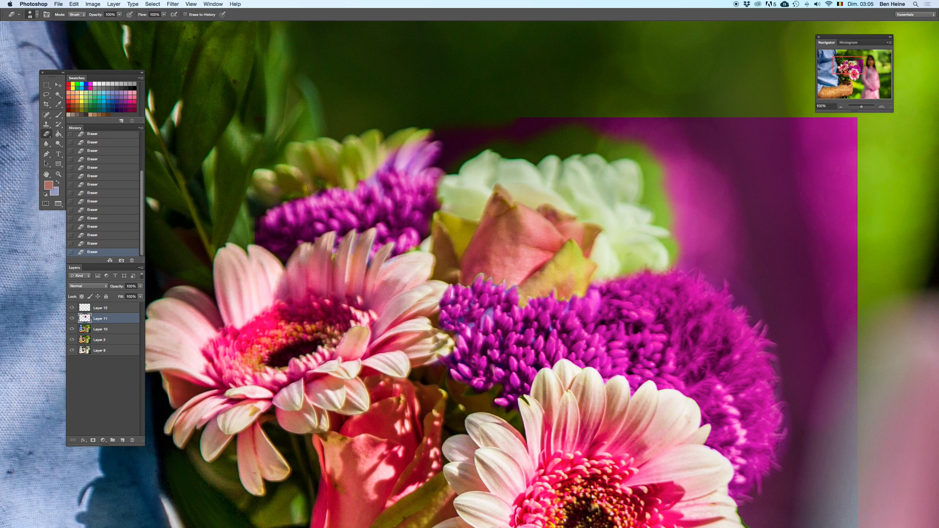
{"action": "mouse_move", "coordinate": [363, 178]}
{"action": "left_mouse_down"}
{"action": "mouse_move", "coordinate": [411, 146]}
{"action": "mouse_move", "coordinate": [403, 163]}
{"action": "mouse_move", "coordinate": [448, 141]}
{"action": "mouse_move", "coordinate": [429, 144]}
{"action": "mouse_move", "coordinate": [441, 157]}
{"action": "mouse_move", "coordinate": [464, 148]}
{"action": "mouse_move", "coordinate": [524, 151]}
{"action": "left_mouse_up"}
{"action": "right_click", "coordinate": [491, 129]}
{"action": "mouse_move", "coordinate": [475, 126]}
{"action": "left_mouse_down"}
{"action": "mouse_move", "coordinate": [711, 133]}
{"action": "mouse_move", "coordinate": [684, 155]}
{"action": "mouse_move", "coordinate": [768, 247]}
{"action": "mouse_move", "coordinate": [656, 257]}
{"action": "left_mouse_up"}
Step: Reduce the eraser and clear the purple background around the round flower's outer edge, deleting the layer to compare and restoring it
{"action": "mouse_move", "coordinate": [756, 174]}
{"action": "left_mouse_down"}
{"action": "mouse_move", "coordinate": [660, 123]}
{"action": "mouse_move", "coordinate": [591, 105]}
{"action": "mouse_move", "coordinate": [480, 119]}
{"action": "mouse_move", "coordinate": [538, 194]}
{"action": "mouse_move", "coordinate": [518, 180]}
{"action": "mouse_move", "coordinate": [553, 194]}
{"action": "left_mouse_up"}
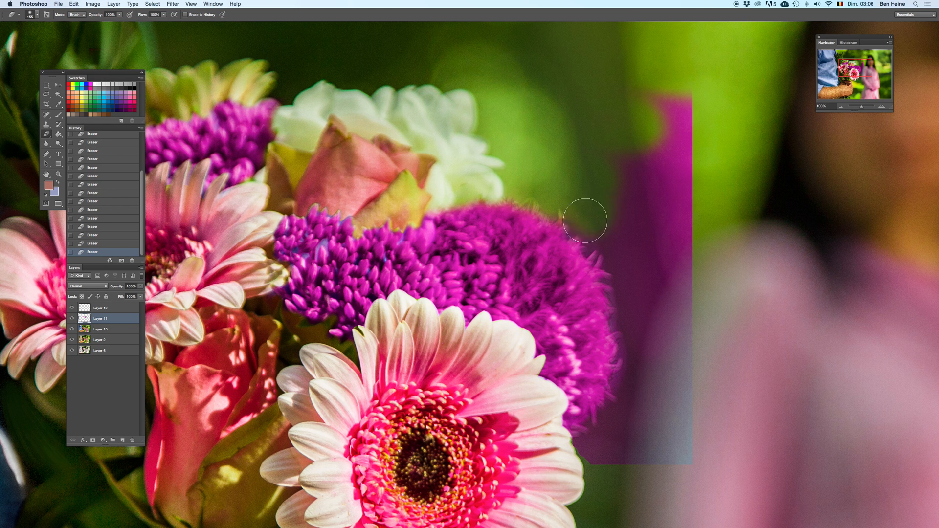
{"action": "right_click", "coordinate": [633, 183]}
{"action": "left_click_drag", "start_coordinate": [671, 199], "coordinate": [664, 199]}
{"action": "mouse_move", "coordinate": [649, 96]}
{"action": "left_mouse_down"}
{"action": "mouse_move", "coordinate": [642, 157]}
{"action": "mouse_move", "coordinate": [666, 103]}
{"action": "mouse_move", "coordinate": [605, 214]}
{"action": "left_mouse_up"}
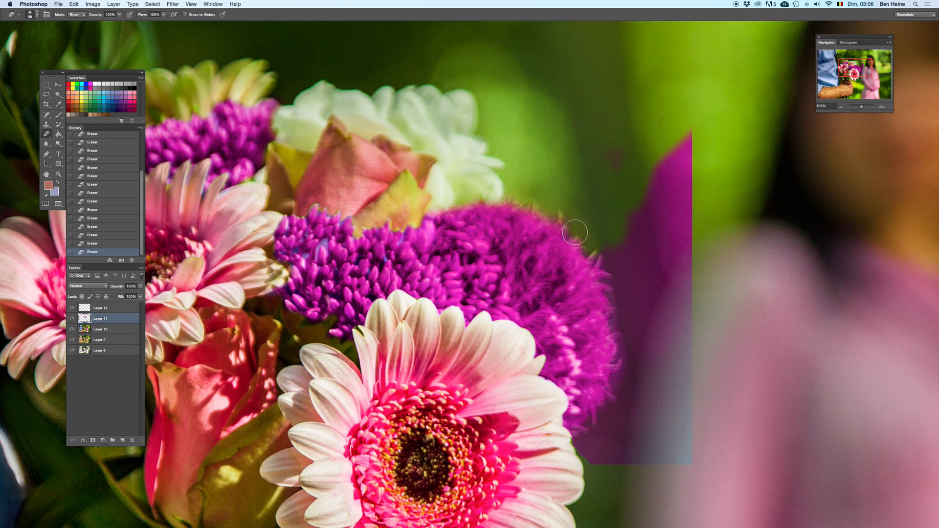
{"action": "left_click_drag", "start_coordinate": [620, 233], "coordinate": [577, 150]}
{"action": "mouse_move", "coordinate": [564, 164]}
{"action": "left_mouse_down"}
{"action": "mouse_move", "coordinate": [621, 71]}
{"action": "mouse_move", "coordinate": [581, 78]}
{"action": "mouse_move", "coordinate": [575, 184]}
{"action": "mouse_move", "coordinate": [602, 203]}
{"action": "mouse_move", "coordinate": [614, 121]}
{"action": "mouse_move", "coordinate": [637, 83]}
{"action": "mouse_move", "coordinate": [623, 272]}
{"action": "mouse_move", "coordinate": [644, 348]}
{"action": "mouse_move", "coordinate": [634, 373]}
{"action": "mouse_move", "coordinate": [605, 310]}
{"action": "mouse_move", "coordinate": [579, 323]}
{"action": "mouse_move", "coordinate": [577, 295]}
{"action": "mouse_move", "coordinate": [571, 366]}
{"action": "mouse_move", "coordinate": [549, 367]}
{"action": "mouse_move", "coordinate": [567, 326]}
{"action": "mouse_move", "coordinate": [553, 342]}
{"action": "mouse_move", "coordinate": [574, 367]}
{"action": "mouse_move", "coordinate": [618, 374]}
{"action": "left_mouse_up"}
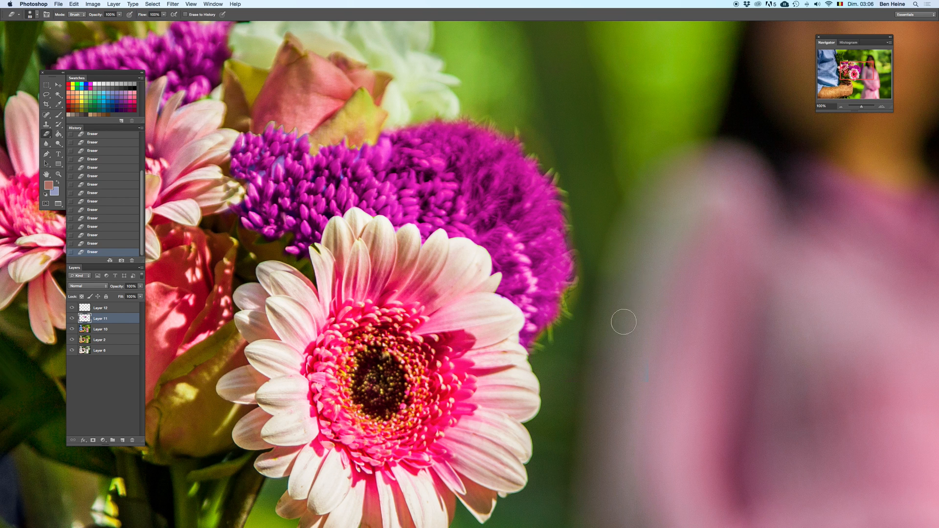
{"action": "key", "text": "BackSpace"}
{"action": "key", "text": "ctrl+z"}
{"action": "key", "text": "ctrl+z"}
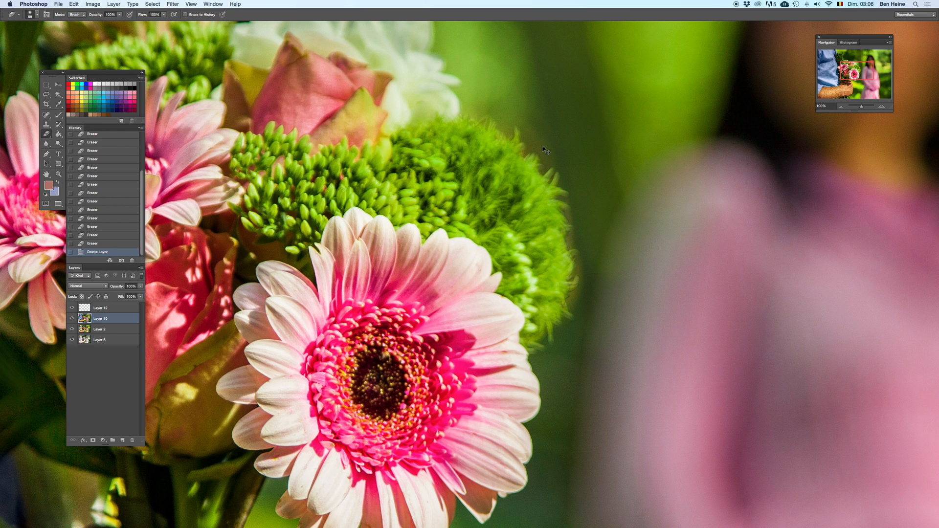
{"action": "key", "text": "ctrl+z"}
Step: Sample magenta from the round flower and paint its green fringes on Layer 12 at 25% brush opacity, deleting the layer to compare and restoring it
{"action": "key", "text": "i"}
{"action": "left_click", "coordinate": [540, 177]}
{"action": "key", "text": "b"}
{"action": "left_click", "coordinate": [149, 14]}
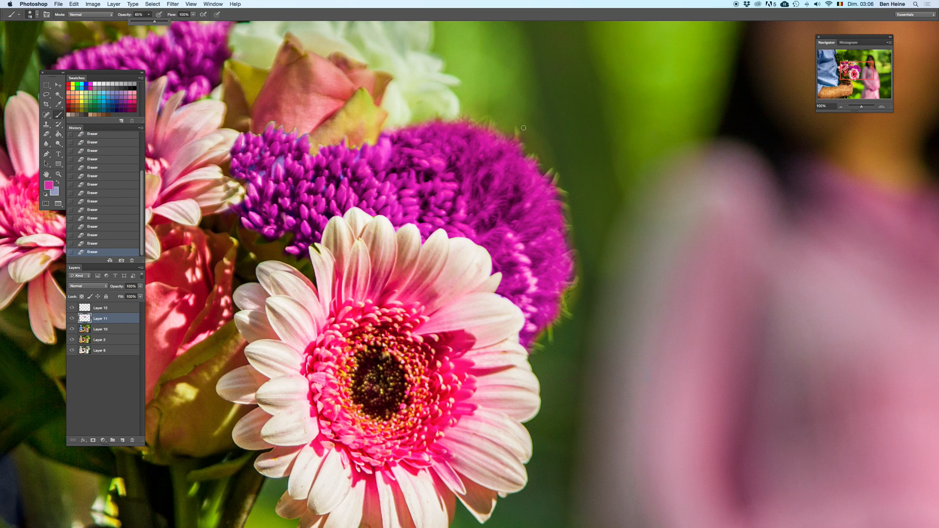
{"action": "left_click", "coordinate": [531, 160]}
{"action": "key", "text": "super+z"}
{"action": "left_click", "coordinate": [149, 14]}
{"action": "left_click", "coordinate": [121, 307]}
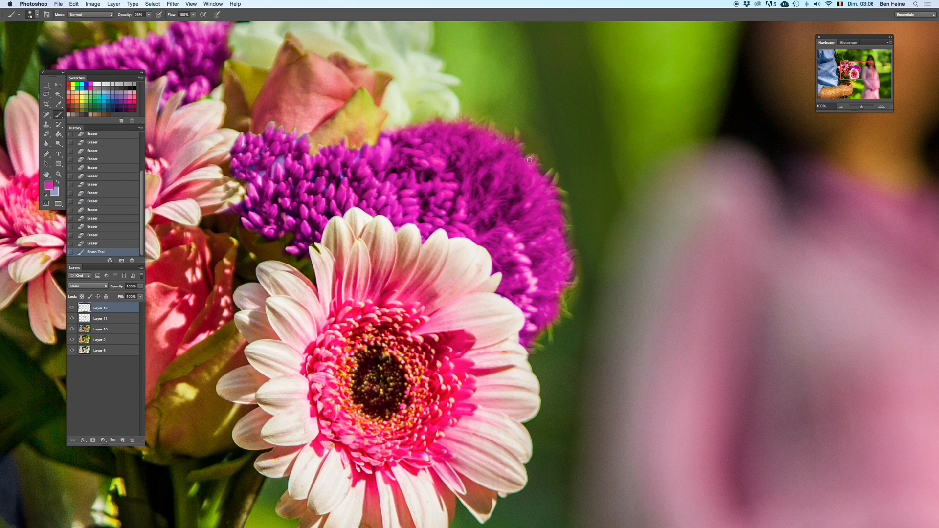
{"action": "left_click_drag", "start_coordinate": [556, 177], "coordinate": [558, 193]}
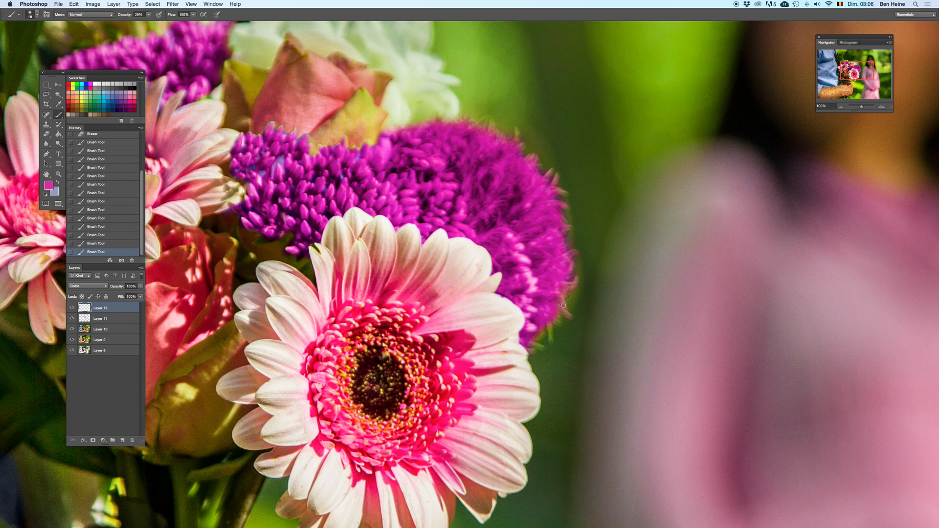
{"action": "key", "text": "BackSpace"}
{"action": "key", "text": "super+z"}
{"action": "key", "text": "super+z"}
{"action": "key", "text": "super+z"}
Step: Enlarge the brush and tint the rear daisy's petals and the white flower pink, undoing the stray strokes
{"action": "left_click_drag", "start_coordinate": [508, 262], "coordinate": [571, 360]}
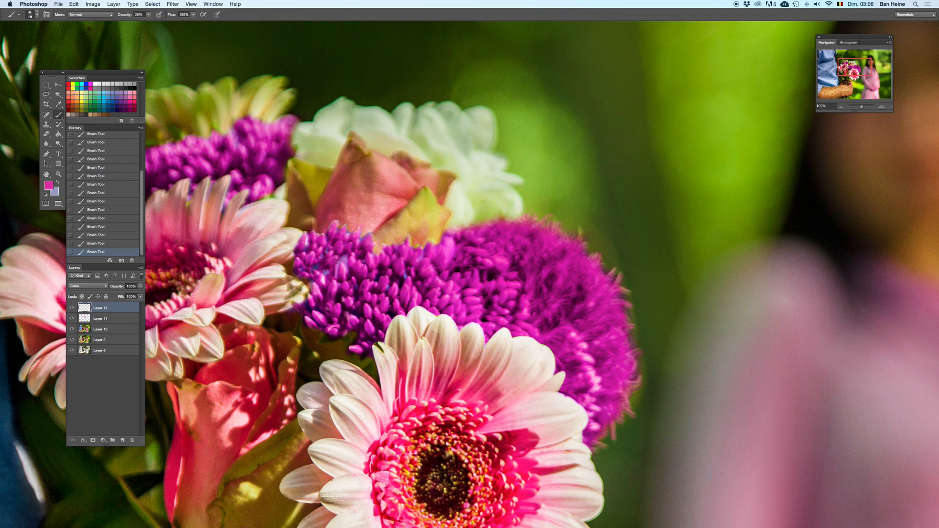
{"action": "left_click_drag", "start_coordinate": [287, 133], "coordinate": [399, 161]}
{"action": "right_click", "coordinate": [341, 145]}
{"action": "left_click", "coordinate": [384, 160]}
{"action": "left_click", "coordinate": [327, 138]}
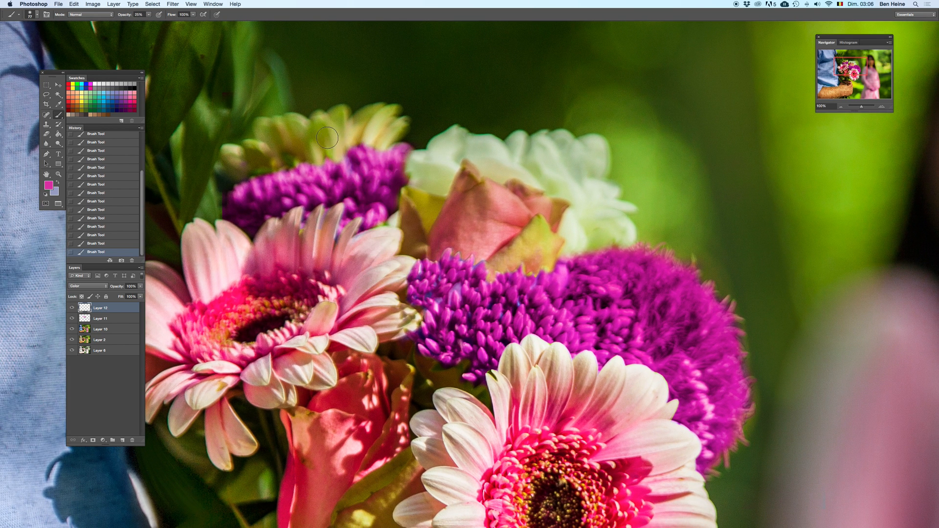
{"action": "mouse_move", "coordinate": [345, 128]}
{"action": "left_mouse_down"}
{"action": "mouse_move", "coordinate": [390, 128]}
{"action": "mouse_move", "coordinate": [363, 119]}
{"action": "mouse_move", "coordinate": [381, 125]}
{"action": "mouse_move", "coordinate": [368, 154]}
{"action": "mouse_move", "coordinate": [360, 119]}
{"action": "mouse_move", "coordinate": [342, 113]}
{"action": "mouse_move", "coordinate": [339, 154]}
{"action": "left_mouse_up"}
{"action": "key", "text": "super+z"}
{"action": "mouse_move", "coordinate": [373, 109]}
{"action": "left_mouse_down"}
{"action": "mouse_move", "coordinate": [345, 151]}
{"action": "mouse_move", "coordinate": [321, 122]}
{"action": "mouse_move", "coordinate": [302, 126]}
{"action": "mouse_move", "coordinate": [299, 142]}
{"action": "mouse_move", "coordinate": [265, 133]}
{"action": "mouse_move", "coordinate": [258, 156]}
{"action": "mouse_move", "coordinate": [228, 163]}
{"action": "mouse_move", "coordinate": [261, 160]}
{"action": "left_mouse_up"}
{"action": "key", "text": "super+z"}
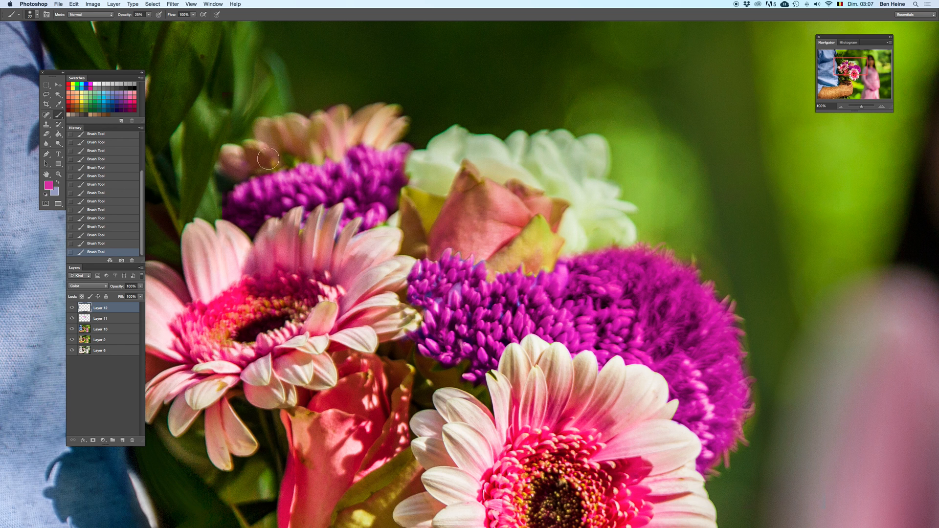
{"action": "mouse_move", "coordinate": [326, 159]}
{"action": "left_mouse_down"}
{"action": "mouse_move", "coordinate": [233, 27]}
{"action": "mouse_move", "coordinate": [272, 185]}
{"action": "left_mouse_up"}
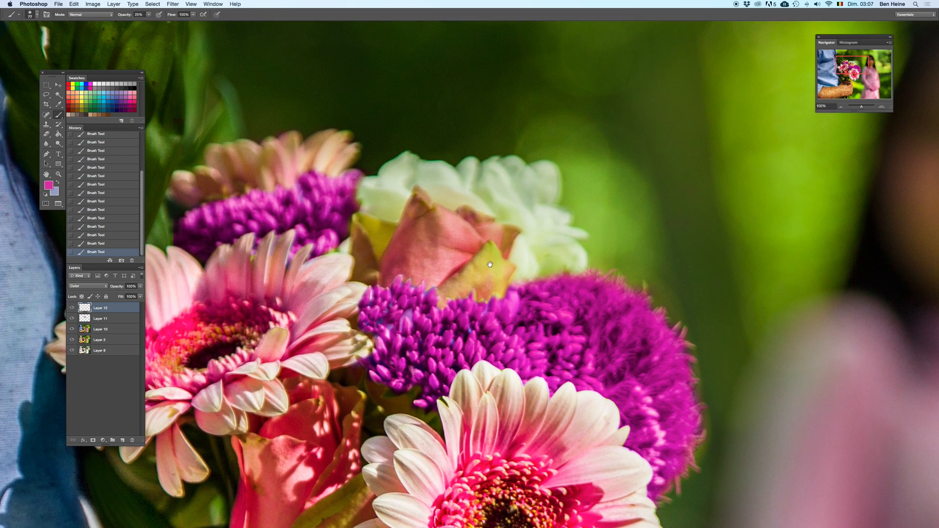
{"action": "mouse_move", "coordinate": [394, 190]}
{"action": "left_mouse_down"}
{"action": "mouse_move", "coordinate": [365, 187]}
{"action": "mouse_move", "coordinate": [406, 183]}
{"action": "mouse_move", "coordinate": [406, 165]}
{"action": "mouse_move", "coordinate": [401, 208]}
{"action": "mouse_move", "coordinate": [414, 169]}
{"action": "mouse_move", "coordinate": [386, 173]}
{"action": "mouse_move", "coordinate": [427, 175]}
{"action": "mouse_move", "coordinate": [446, 199]}
{"action": "mouse_move", "coordinate": [469, 163]}
{"action": "mouse_move", "coordinate": [464, 170]}
{"action": "mouse_move", "coordinate": [485, 193]}
{"action": "mouse_move", "coordinate": [443, 201]}
{"action": "mouse_move", "coordinate": [504, 169]}
{"action": "mouse_move", "coordinate": [512, 169]}
{"action": "mouse_move", "coordinate": [494, 190]}
{"action": "mouse_move", "coordinate": [523, 196]}
{"action": "mouse_move", "coordinate": [547, 168]}
{"action": "mouse_move", "coordinate": [548, 192]}
{"action": "mouse_move", "coordinate": [517, 216]}
{"action": "mouse_move", "coordinate": [562, 225]}
{"action": "mouse_move", "coordinate": [520, 250]}
{"action": "mouse_move", "coordinate": [530, 267]}
{"action": "mouse_move", "coordinate": [556, 240]}
{"action": "mouse_move", "coordinate": [570, 253]}
{"action": "mouse_move", "coordinate": [541, 274]}
{"action": "left_mouse_up"}
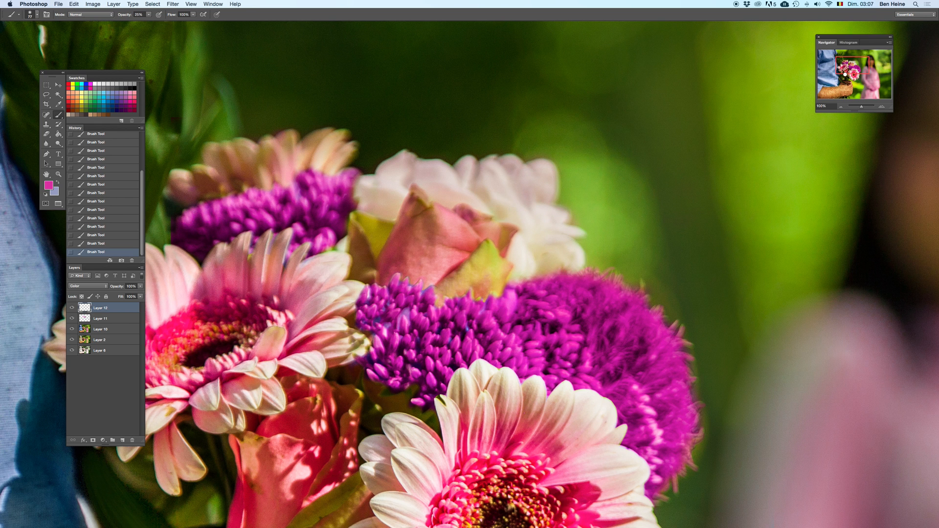
Step: View the whole photo and compare it without Layers 12 and 11 by deleting and restoring them
{"action": "left_click_drag", "start_coordinate": [861, 108], "coordinate": [860, 106]}
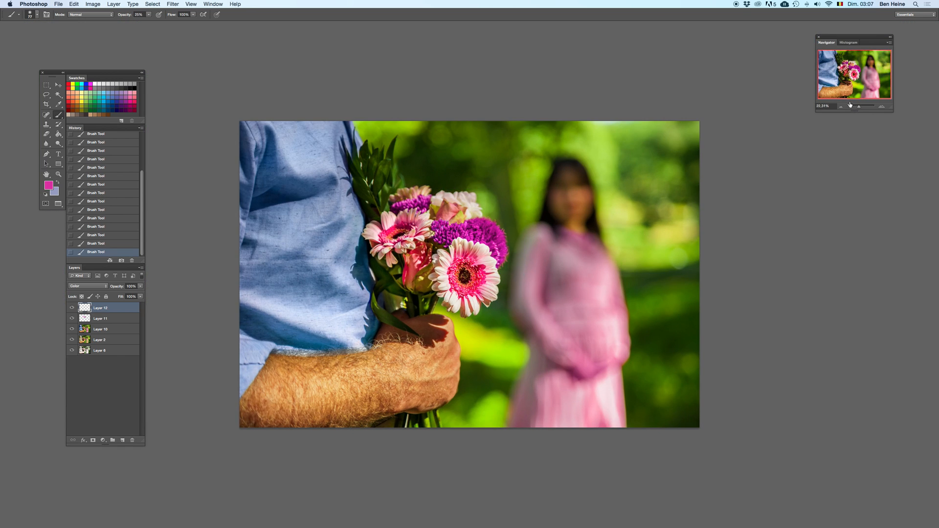
{"action": "left_click", "coordinate": [842, 106]}
{"action": "left_click", "coordinate": [841, 106]}
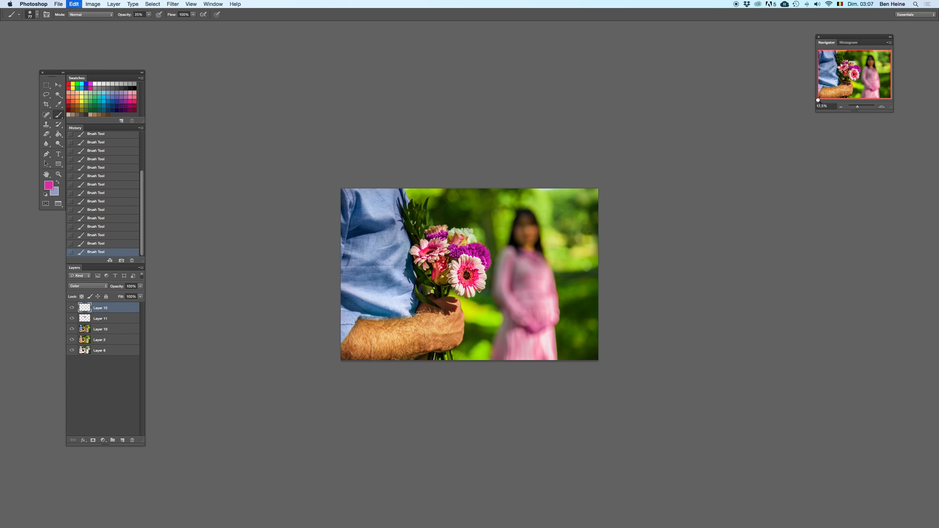
{"action": "key", "text": "Delete"}
{"action": "key", "text": "Delete"}
{"action": "key", "text": "ctrl+alt+z"}
{"action": "key", "text": "ctrl+alt+z"}
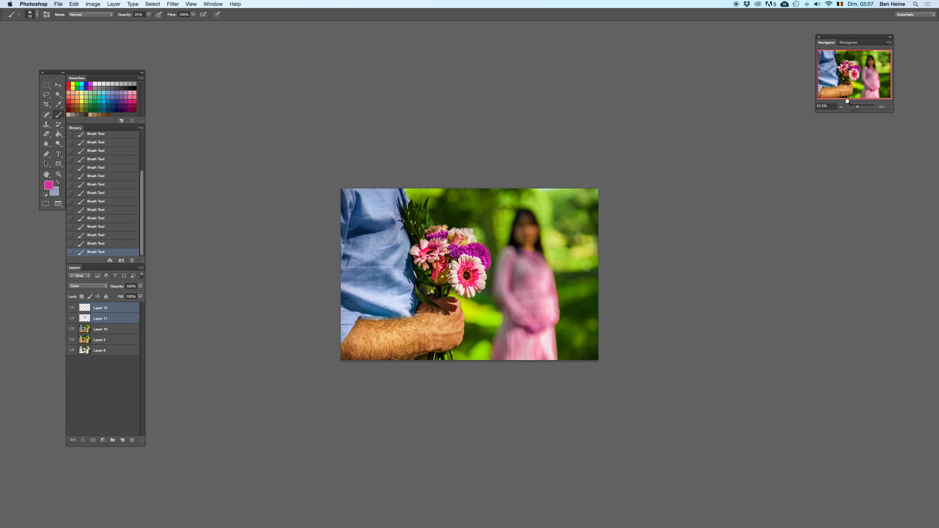
{"action": "left_click", "coordinate": [836, 107]}
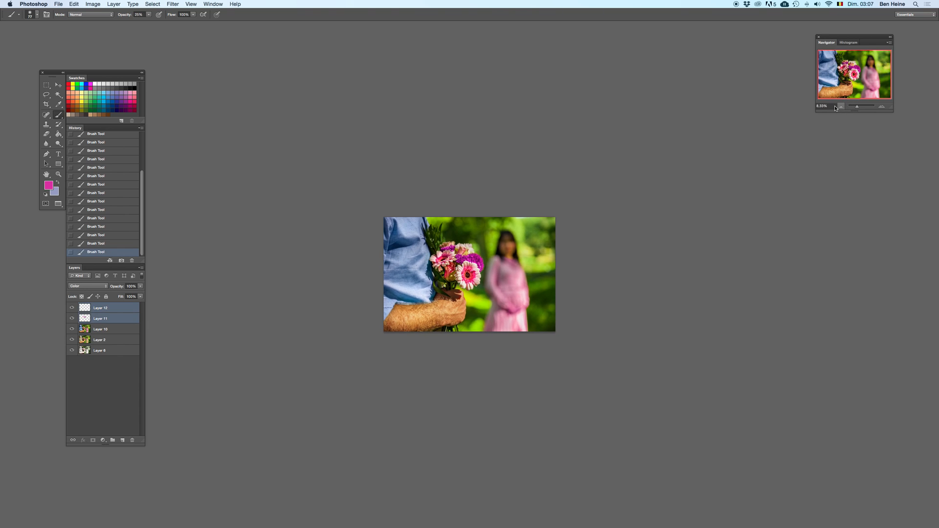
Step: Compare the photo without Layers 12, 11, 10 and 2 by deleting and restoring them, leaving Layer 10 selected
{"action": "left_click", "coordinate": [111, 343], "text": "shift"}
{"action": "key", "text": "Delete"}
{"action": "key", "text": "ctrl+z"}
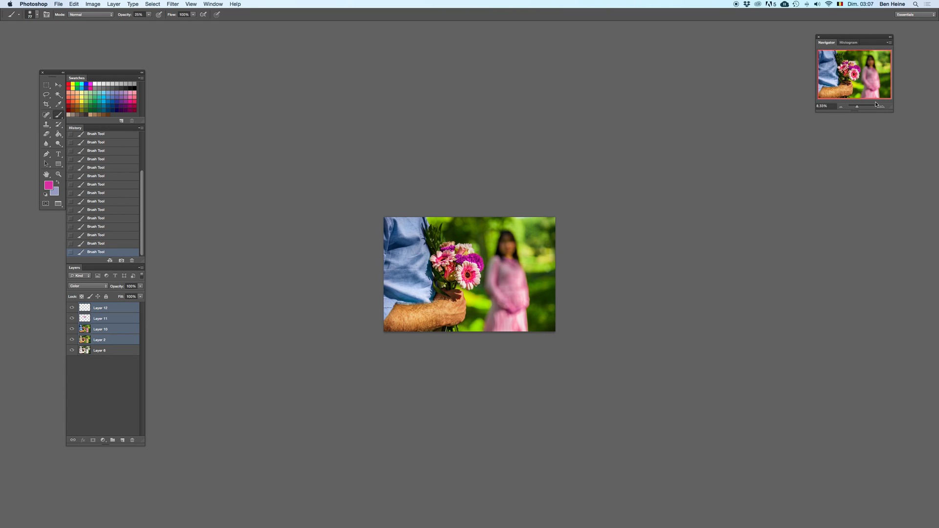
{"action": "left_click", "coordinate": [118, 328]}
{"action": "key", "text": "ctrl+z"}
{"action": "key", "text": "ctrl+z"}
{"action": "key", "text": "ctrl+z"}
{"action": "key", "text": "ctrl+z"}
{"action": "key", "text": "ctrl+z"}
{"action": "key", "text": "ctrl+z"}
Step: Set up the Eraser with a reduced opacity and a much larger soft tip
{"action": "key", "text": "e"}
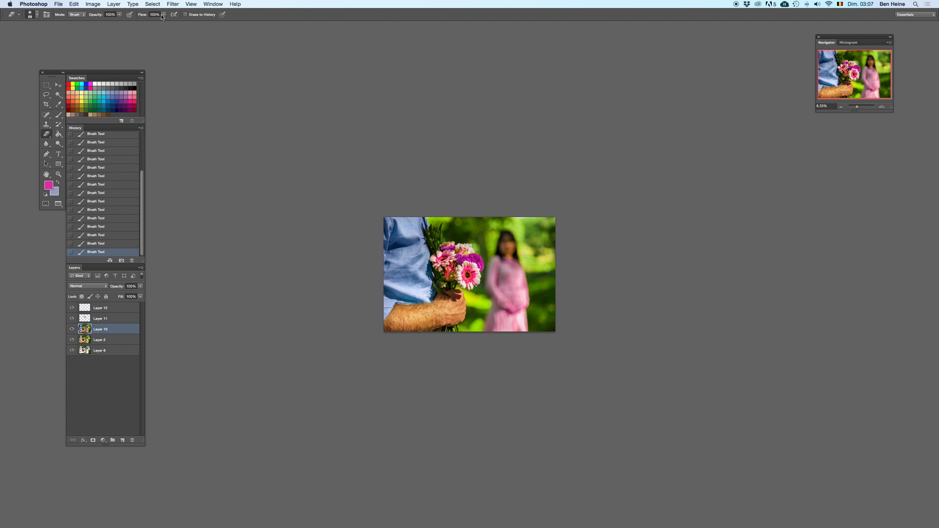
{"action": "left_click", "coordinate": [119, 14]}
{"action": "right_click", "coordinate": [518, 240]}
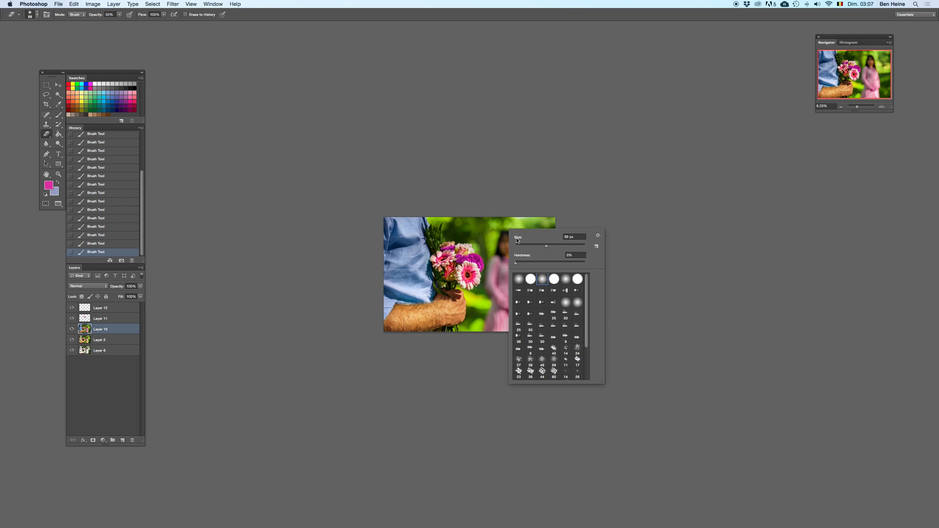
{"action": "left_click", "coordinate": [576, 247]}
{"action": "left_click", "coordinate": [605, 193]}
Step: Compare the bouquet without Layer 11 by deleting and restoring it
{"action": "left_click", "coordinate": [101, 318]}
{"action": "key", "text": "Delete"}
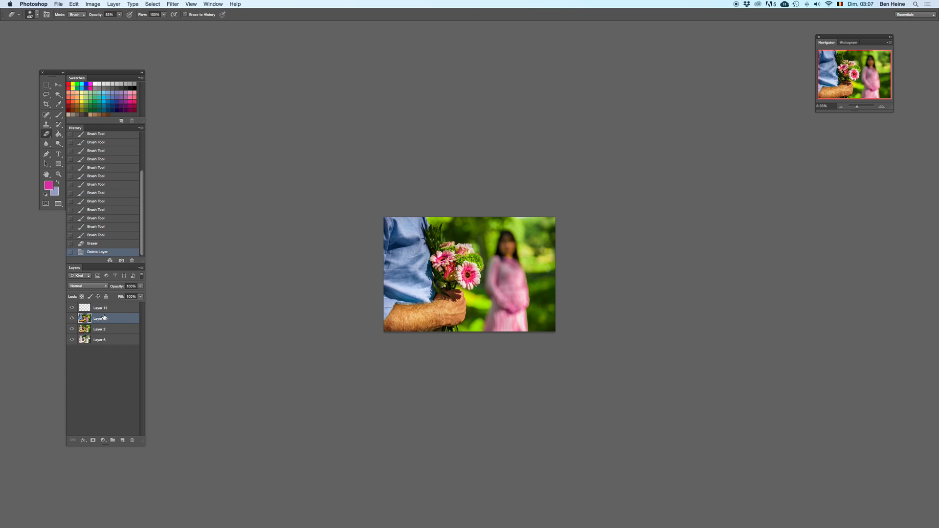
{"action": "key", "text": "super+z"}
{"action": "key", "text": "super+z"}
{"action": "key", "text": "super+z"}
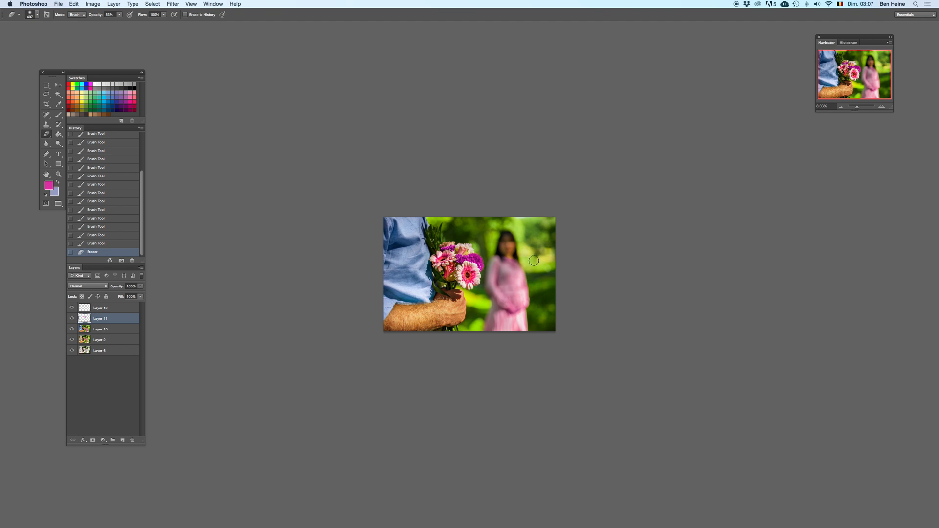
Step: Enlarge the eraser slightly and partly erase the pink tint over the woman's dress on Layer 10
{"action": "right_click", "coordinate": [534, 260]}
{"action": "left_click_drag", "start_coordinate": [596, 278], "coordinate": [608, 277]}
{"action": "left_click", "coordinate": [119, 329]}
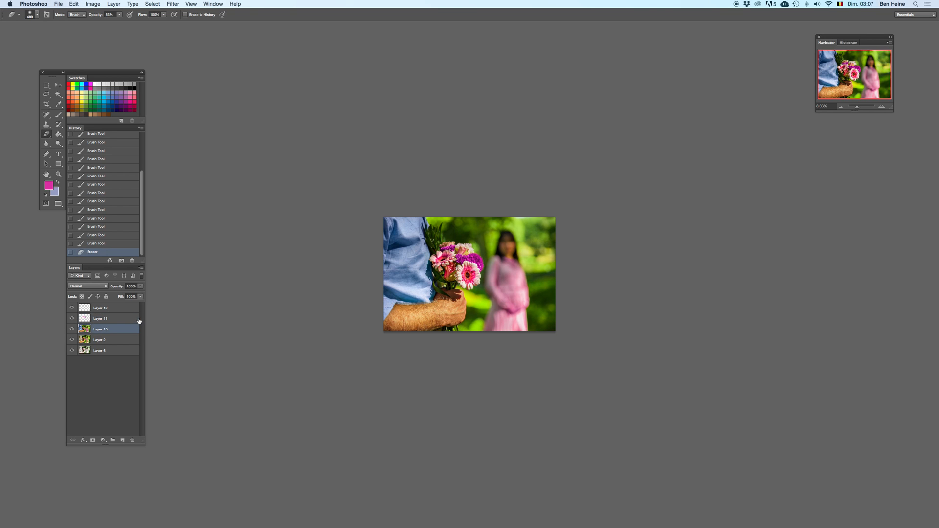
{"action": "mouse_move", "coordinate": [510, 327]}
{"action": "left_mouse_down"}
{"action": "mouse_move", "coordinate": [531, 307]}
{"action": "mouse_move", "coordinate": [531, 336]}
{"action": "left_mouse_up"}
{"action": "key", "text": "super+z"}
{"action": "key", "text": "super+z"}
{"action": "key", "text": "super+alt+z"}
{"action": "key", "text": "super+alt+z"}
{"action": "mouse_move", "coordinate": [504, 272]}
{"action": "left_mouse_down"}
{"action": "mouse_move", "coordinate": [496, 307]}
{"action": "mouse_move", "coordinate": [500, 290]}
{"action": "mouse_move", "coordinate": [516, 339]}
{"action": "mouse_move", "coordinate": [527, 289]}
{"action": "left_mouse_up"}
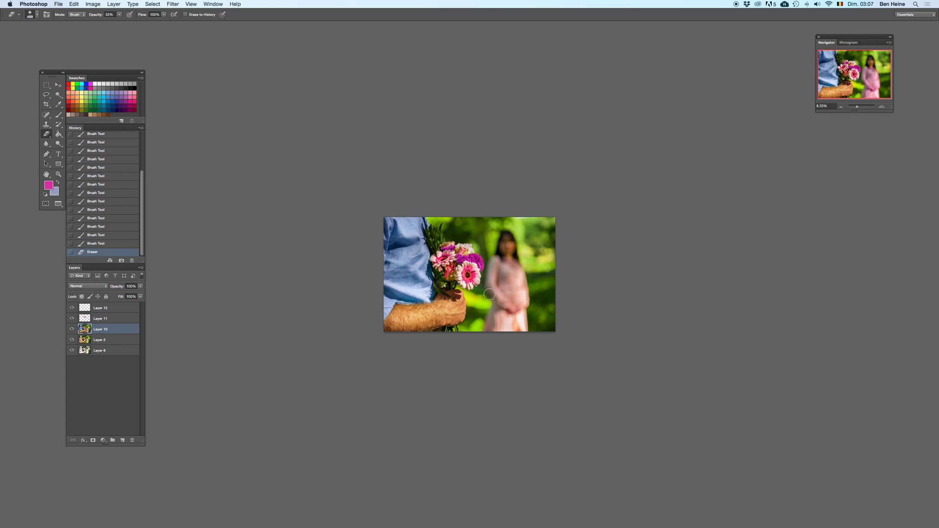
Step: Create a new layer at the top of the stack and set its blending mode to Color Burn
{"action": "left_click", "coordinate": [883, 107]}
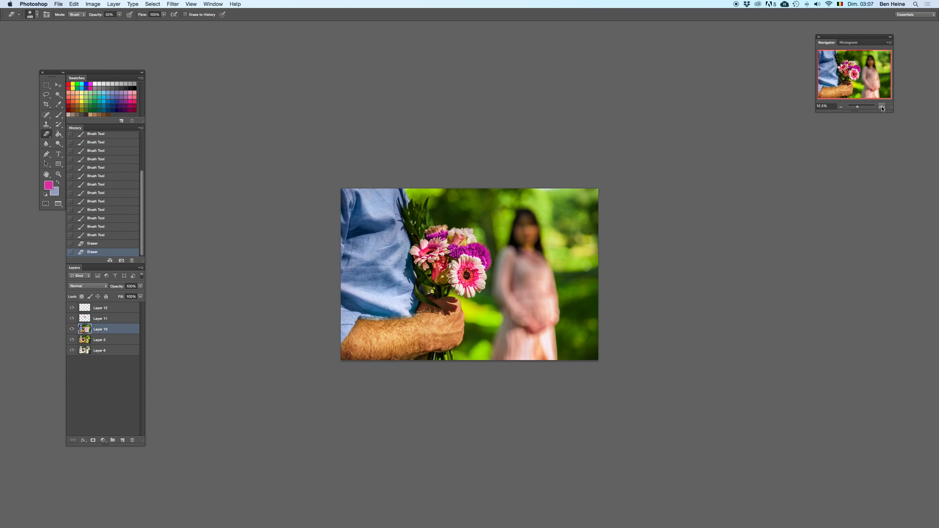
{"action": "left_click", "coordinate": [883, 107]}
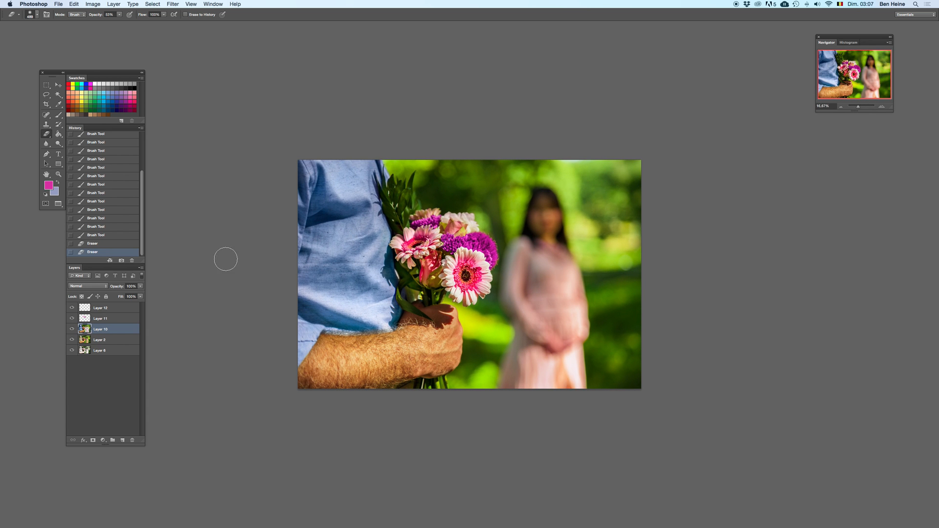
{"action": "left_click", "coordinate": [883, 108]}
{"action": "left_click", "coordinate": [883, 107]}
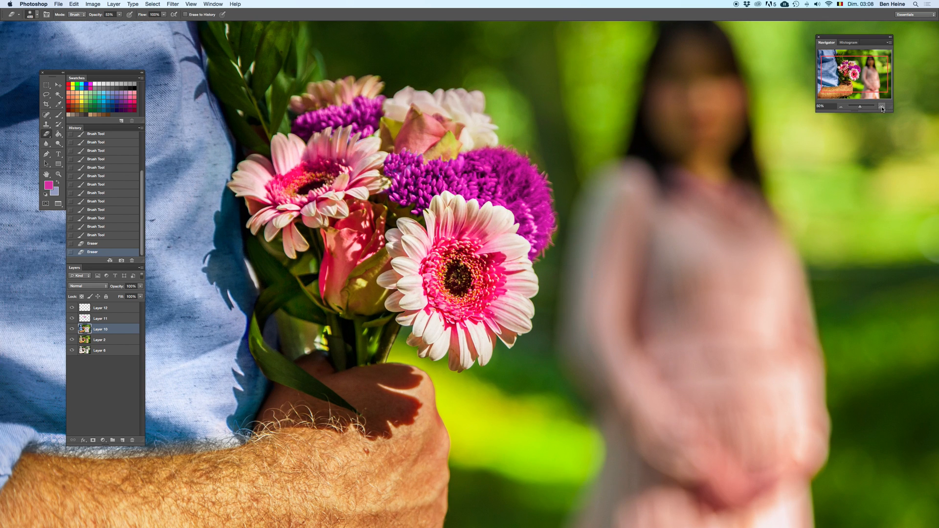
{"action": "left_click", "coordinate": [884, 107]}
{"action": "left_click_drag", "start_coordinate": [528, 159], "coordinate": [467, 241]}
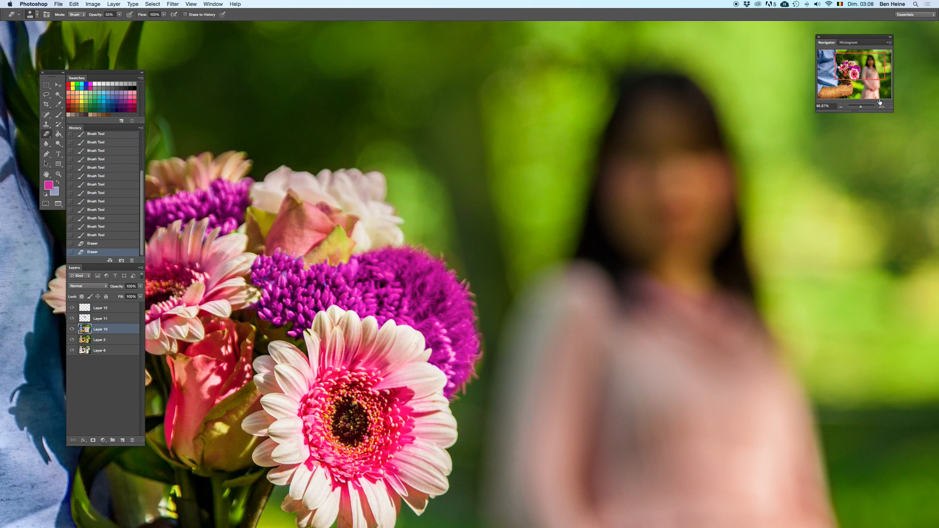
{"action": "left_click", "coordinate": [883, 107]}
{"action": "left_click", "coordinate": [123, 443]}
{"action": "left_click_drag", "start_coordinate": [103, 329], "coordinate": [103, 307]}
{"action": "left_click", "coordinate": [88, 286]}
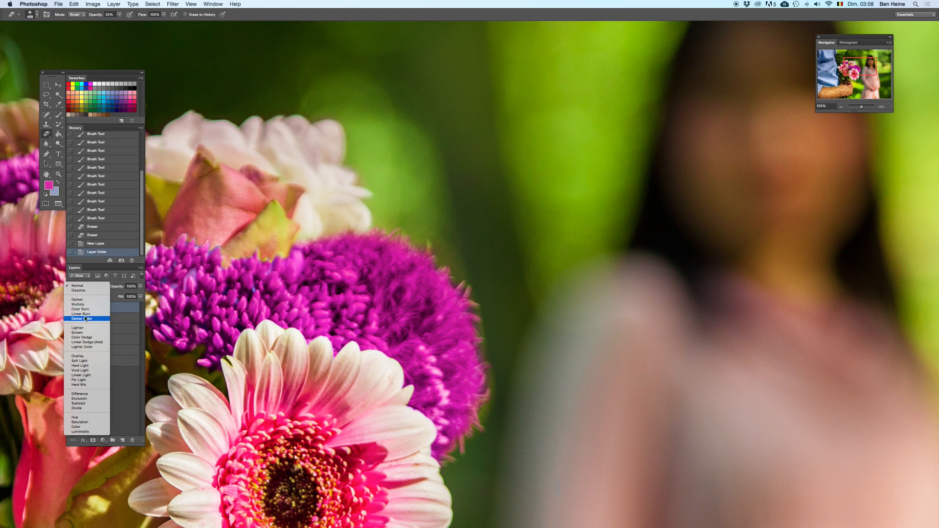
{"action": "left_click", "coordinate": [88, 310]}
Step: Paint the round purple flower's green outer fringes on Layer 13 with a smaller brush at 25% opacity, undoing unwanted strokes
{"action": "key", "text": "b"}
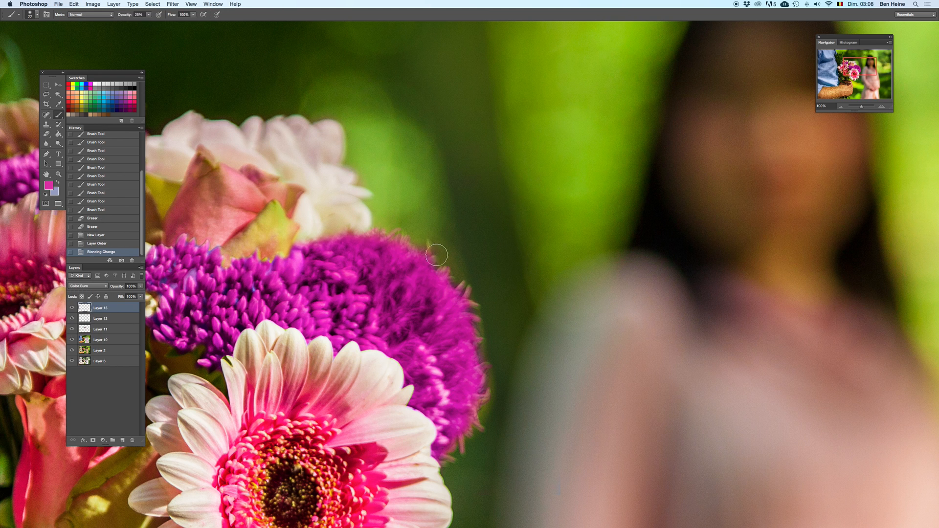
{"action": "left_click_drag", "start_coordinate": [437, 257], "coordinate": [443, 272]}
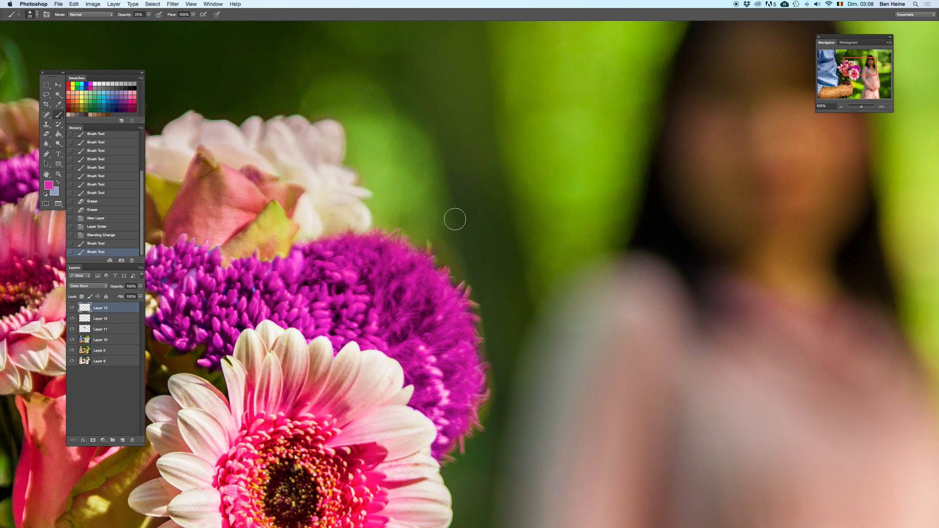
{"action": "right_click", "coordinate": [455, 222]}
{"action": "left_click_drag", "start_coordinate": [467, 230], "coordinate": [428, 248]}
{"action": "left_click", "coordinate": [430, 297], "text": "alt"}
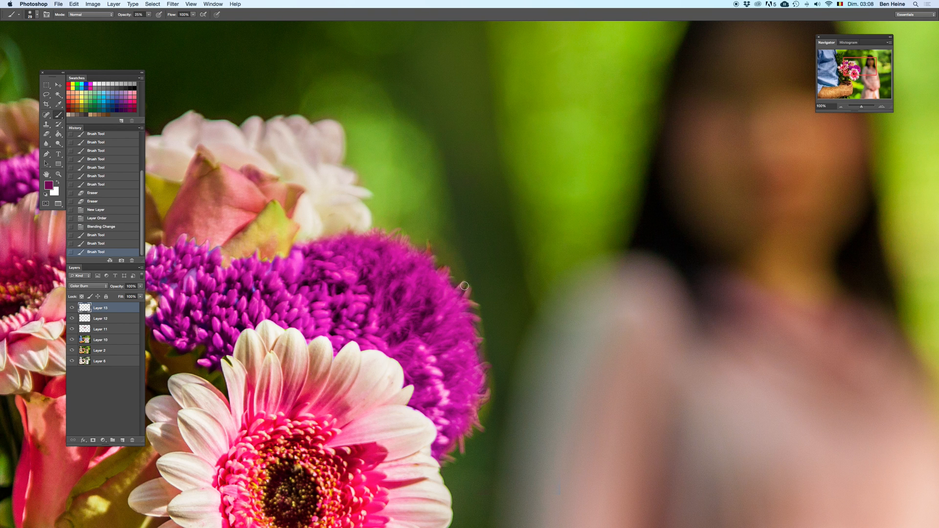
{"action": "key", "text": "x"}
{"action": "left_click", "coordinate": [452, 301], "text": "alt"}
{"action": "left_click_drag", "start_coordinate": [465, 296], "coordinate": [463, 281]}
{"action": "key", "text": "super+z"}
Step: Paint magenta along the round purple flower's right and upper fringes on Layer 13, undoing stray strokes
{"action": "key", "text": "super+z"}
{"action": "mouse_move", "coordinate": [472, 305]}
{"action": "left_mouse_down"}
{"action": "mouse_move", "coordinate": [479, 300]}
{"action": "mouse_move", "coordinate": [483, 338]}
{"action": "left_mouse_up"}
{"action": "left_click_drag", "start_coordinate": [490, 393], "coordinate": [478, 425]}
{"action": "key", "text": "super+z"}
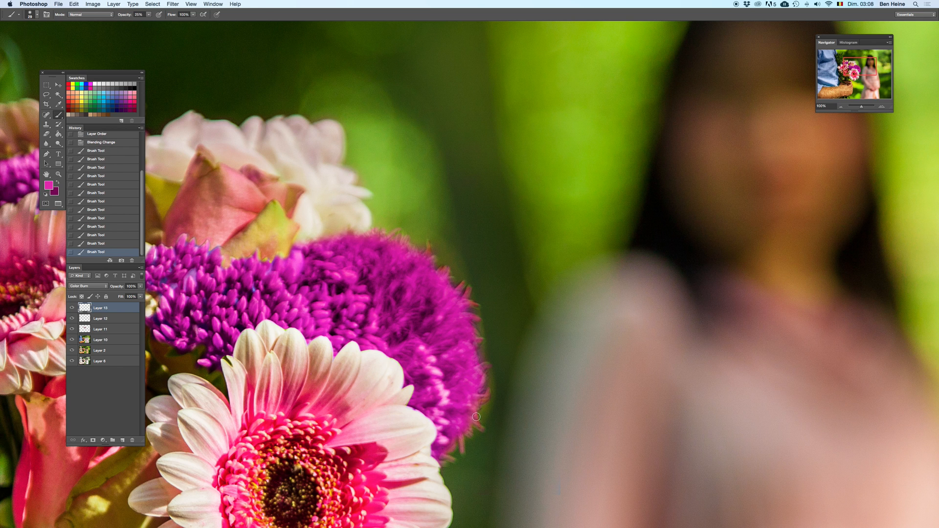
{"action": "mouse_move", "coordinate": [470, 418]}
{"action": "left_mouse_down"}
{"action": "mouse_move", "coordinate": [482, 431]}
{"action": "mouse_move", "coordinate": [463, 446]}
{"action": "left_mouse_up"}
{"action": "key", "text": "super+z"}
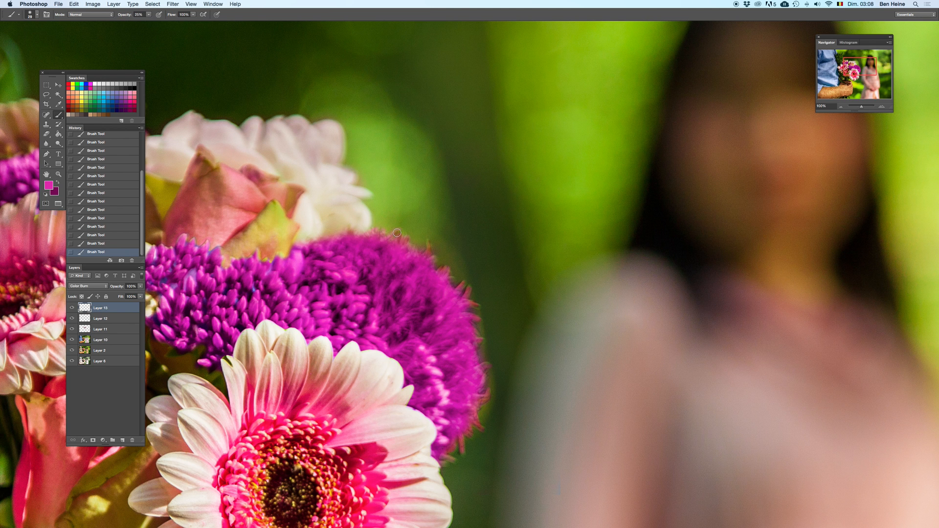
{"action": "left_click_drag", "start_coordinate": [397, 231], "coordinate": [420, 256]}
{"action": "left_click_drag", "start_coordinate": [378, 231], "coordinate": [410, 223]}
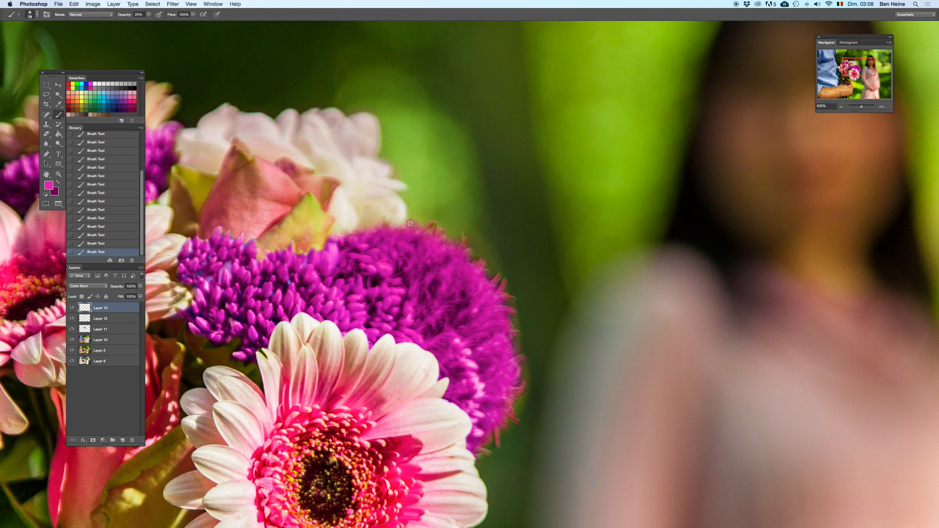
{"action": "left_click_drag", "start_coordinate": [376, 262], "coordinate": [387, 239]}
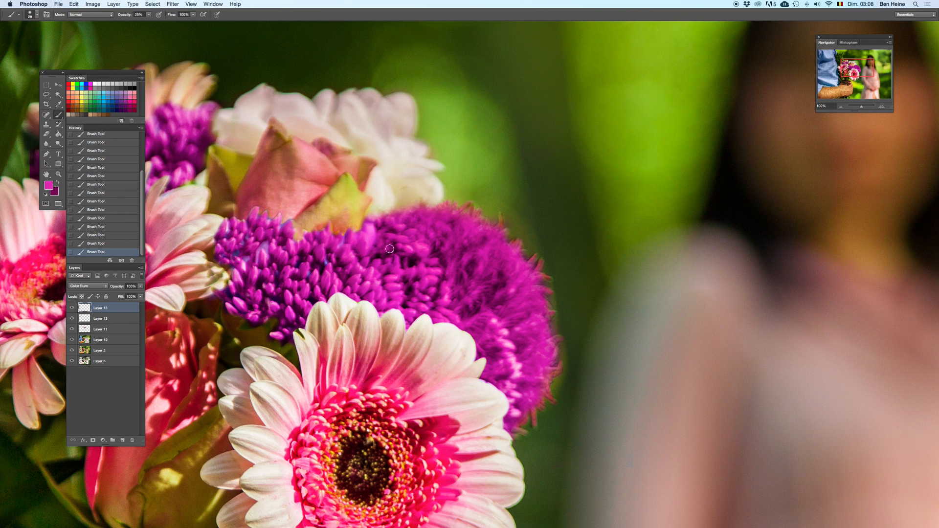
{"action": "left_click_drag", "start_coordinate": [526, 283], "coordinate": [494, 247]}
Step: Sample magenta from the round flower and paint its remaining green fringes on a new Normal-mode layer
{"action": "key", "text": "i"}
{"action": "left_click", "coordinate": [486, 230]}
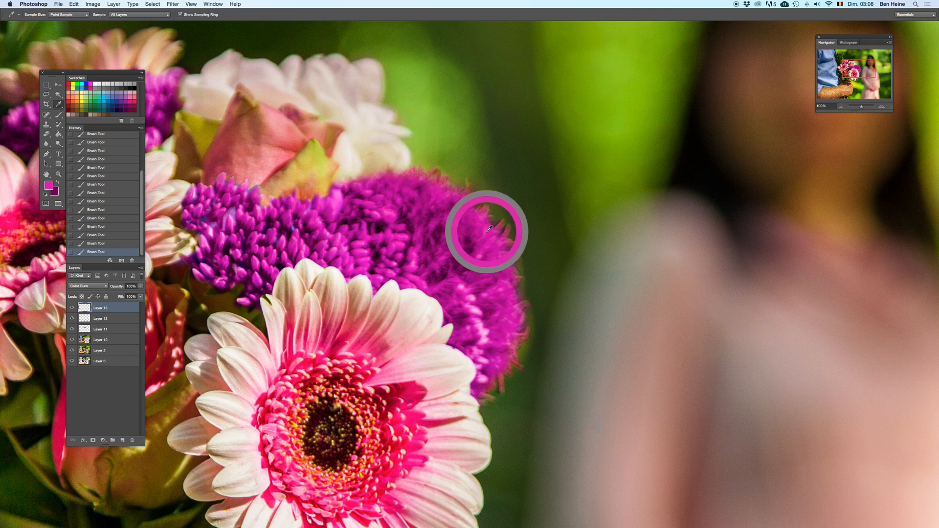
{"action": "left_click", "coordinate": [122, 441]}
{"action": "key", "text": "b"}
{"action": "mouse_move", "coordinate": [495, 231]}
{"action": "left_mouse_down"}
{"action": "mouse_move", "coordinate": [518, 221]}
{"action": "mouse_move", "coordinate": [510, 226]}
{"action": "left_mouse_up"}
{"action": "left_click_drag", "start_coordinate": [508, 237], "coordinate": [519, 242]}
{"action": "mouse_move", "coordinate": [486, 210]}
{"action": "left_mouse_down"}
{"action": "mouse_move", "coordinate": [497, 186]}
{"action": "mouse_move", "coordinate": [442, 172]}
{"action": "mouse_move", "coordinate": [428, 182]}
{"action": "mouse_move", "coordinate": [501, 244]}
{"action": "mouse_move", "coordinate": [519, 303]}
{"action": "left_mouse_up"}
Step: Adjust the brush size and tint the round flower's outer edge down to its base on Layer 14, undoing stray strokes
{"action": "right_click", "coordinate": [445, 175]}
{"action": "left_click", "coordinate": [504, 179]}
{"action": "left_click", "coordinate": [441, 180]}
{"action": "key", "text": "super+z"}
{"action": "left_click_drag", "start_coordinate": [522, 306], "coordinate": [522, 336]}
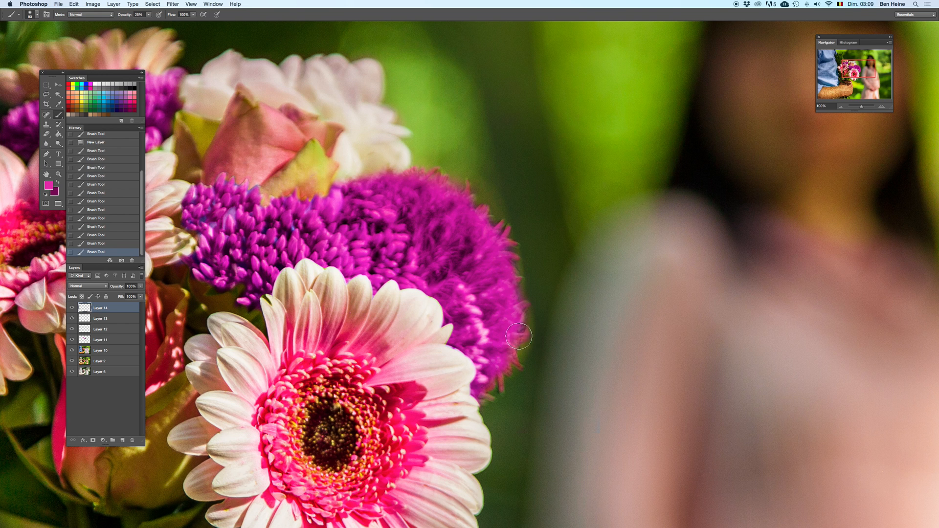
{"action": "right_click", "coordinate": [547, 322]}
{"action": "left_click", "coordinate": [574, 337]}
{"action": "mouse_move", "coordinate": [517, 344]}
{"action": "left_mouse_down"}
{"action": "mouse_move", "coordinate": [518, 366]}
{"action": "mouse_move", "coordinate": [489, 398]}
{"action": "left_mouse_up"}
{"action": "left_click_drag", "start_coordinate": [483, 308], "coordinate": [454, 284]}
{"action": "key", "text": "super+z"}
Step: Erase three spots over the woman's dress on Layer 11
{"action": "key", "text": "e"}
{"action": "left_click", "coordinate": [597, 438]}
{"action": "left_click", "coordinate": [604, 431]}
{"action": "left_click", "coordinate": [613, 418]}
Step: Merge Layers 14, 13, 12, 11 and 10 into a single layer
{"action": "left_click_drag", "start_coordinate": [858, 107], "coordinate": [848, 108]}
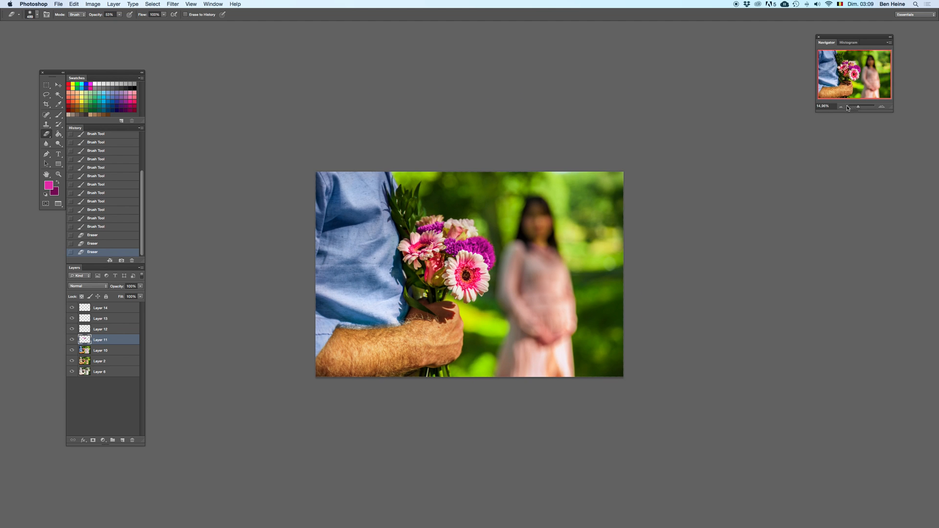
{"action": "left_click", "coordinate": [882, 108]}
{"action": "left_click", "coordinate": [881, 109]}
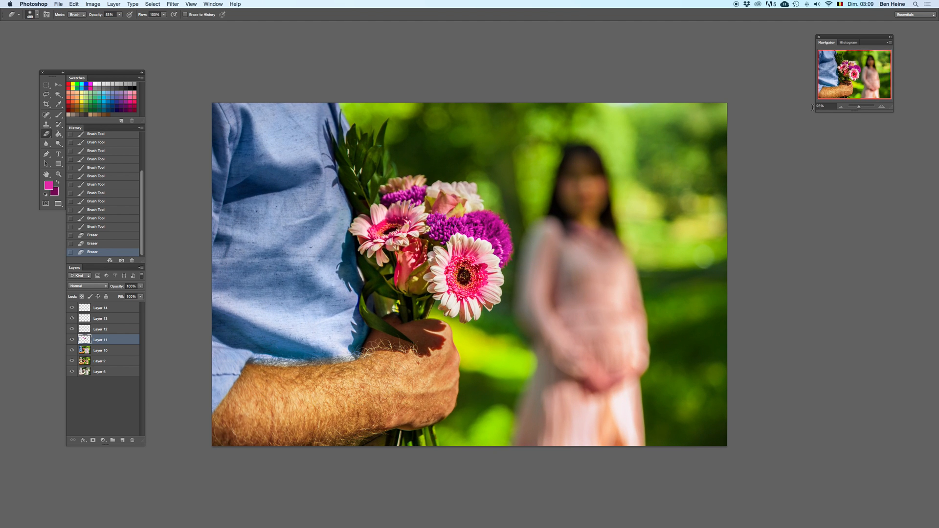
{"action": "double_click", "coordinate": [118, 310]}
{"action": "key", "text": "Escape"}
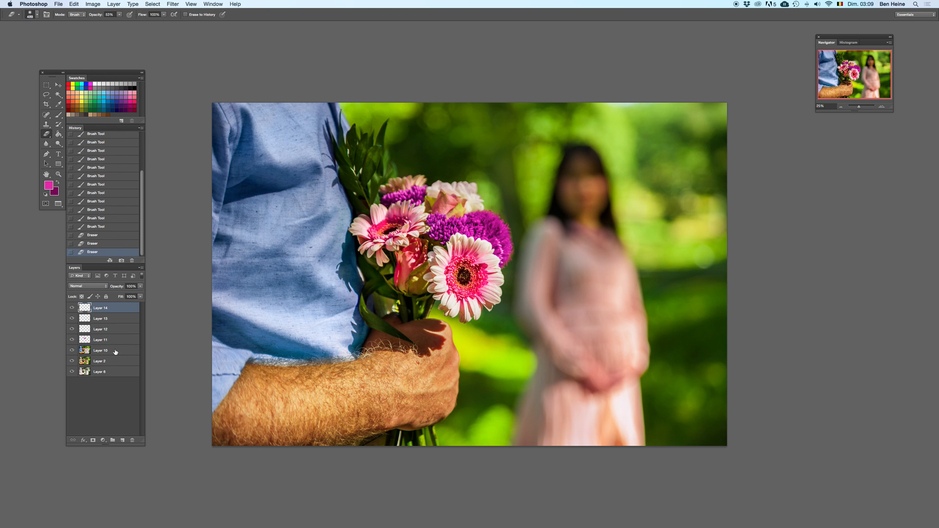
{"action": "left_click", "coordinate": [116, 351], "text": "shift"}
{"action": "right_click", "coordinate": [128, 348]}
{"action": "left_click", "coordinate": [135, 450]}
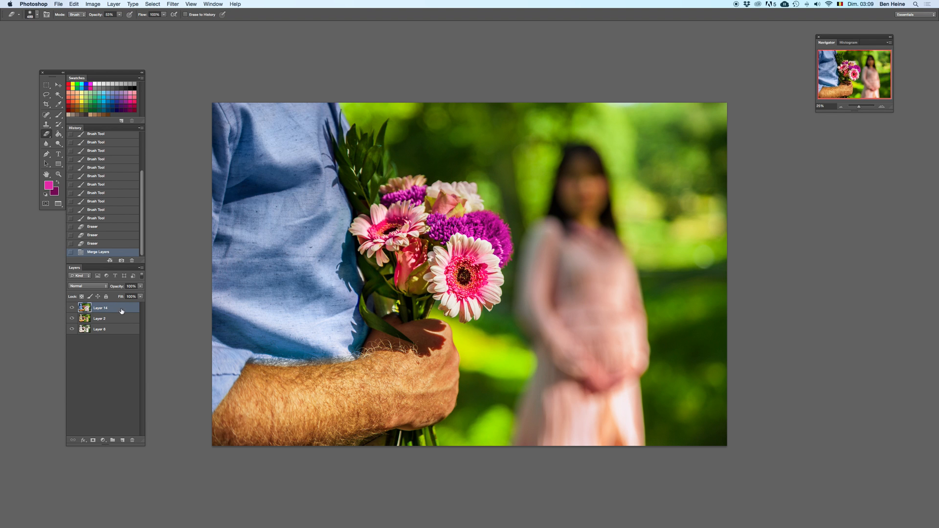
Step: Compare the whole photo with and without the merged Layer 14 by repeatedly deleting and restoring it
{"action": "key", "text": "BackSpace"}
{"action": "key", "text": "super+z"}
{"action": "key", "text": "super+z"}
{"action": "key", "text": "super+z"}
{"action": "key", "text": "super+z"}
{"action": "key", "text": "super+z"}
{"action": "left_click", "coordinate": [841, 105]}
{"action": "left_click", "coordinate": [842, 105]}
{"action": "left_click", "coordinate": [841, 106]}
{"action": "key", "text": "super+z"}
{"action": "key", "text": "super+z"}
{"action": "key", "text": "super+z"}
{"action": "key", "text": "super+z"}
{"action": "key", "text": "super+z"}
{"action": "key", "text": "super+z"}
{"action": "key", "text": "super+z"}
{"action": "key", "text": "super+z"}
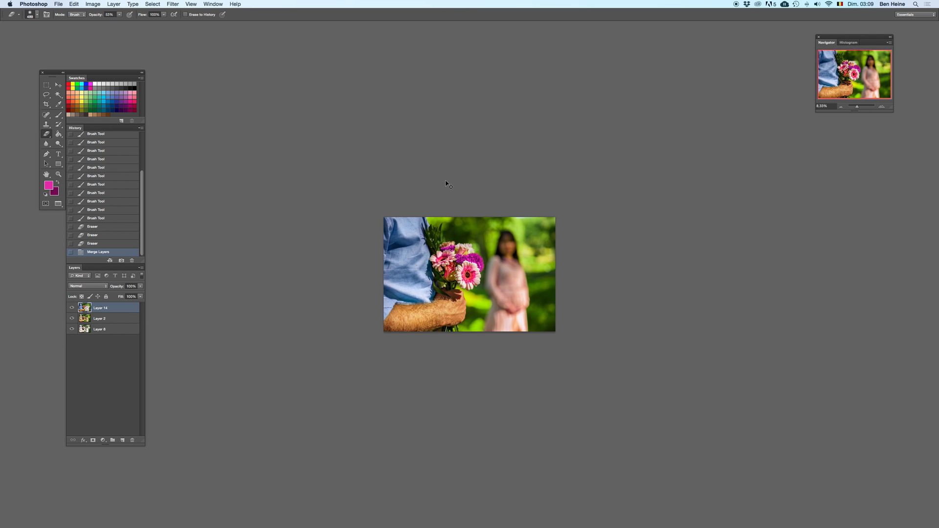
{"action": "key", "text": "super+z"}
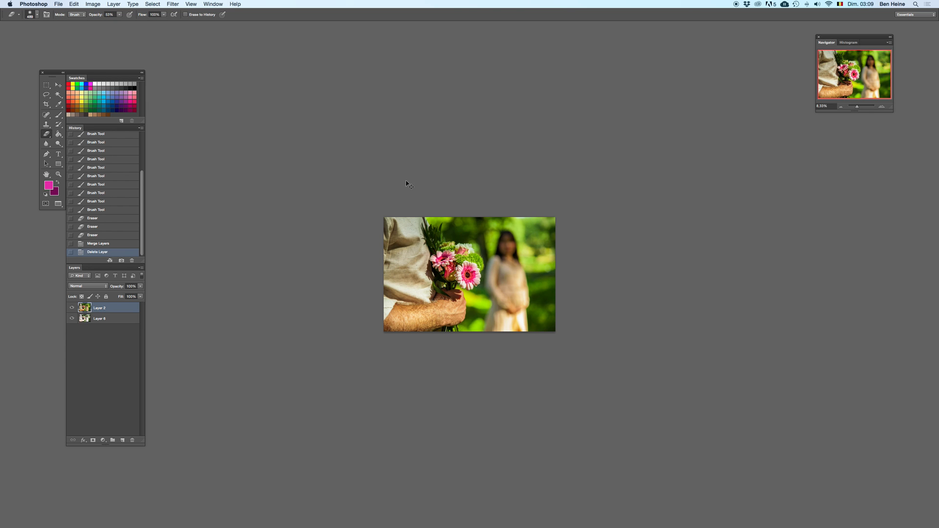
{"action": "key", "text": "super+z"}
Step: Compare the retouched photo with the original opening snapshot in the history, and return to the merged-layer state
{"action": "scroll", "coordinate": [142, 208], "scroll_direction": "up", "scroll_amount": 5}
{"action": "left_click", "coordinate": [114, 139]}
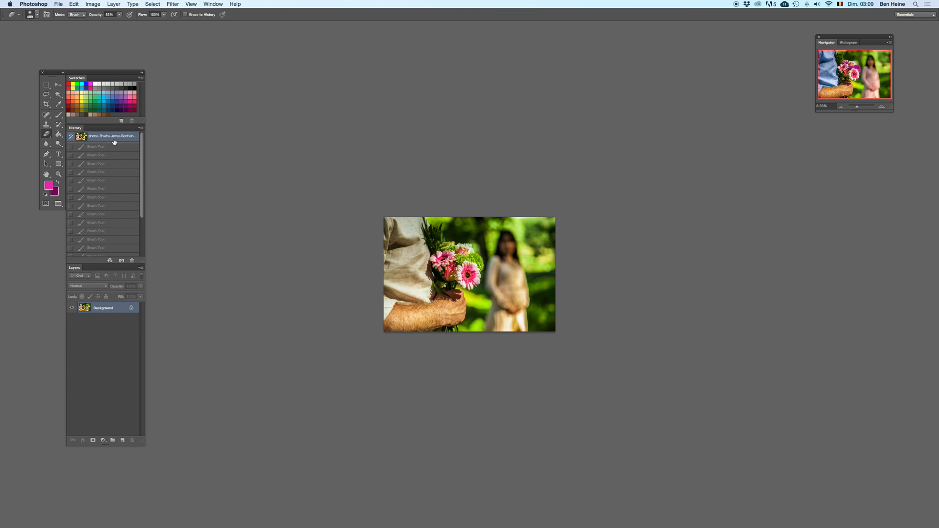
{"action": "key", "text": "super+z"}
{"action": "key", "text": "super+z"}
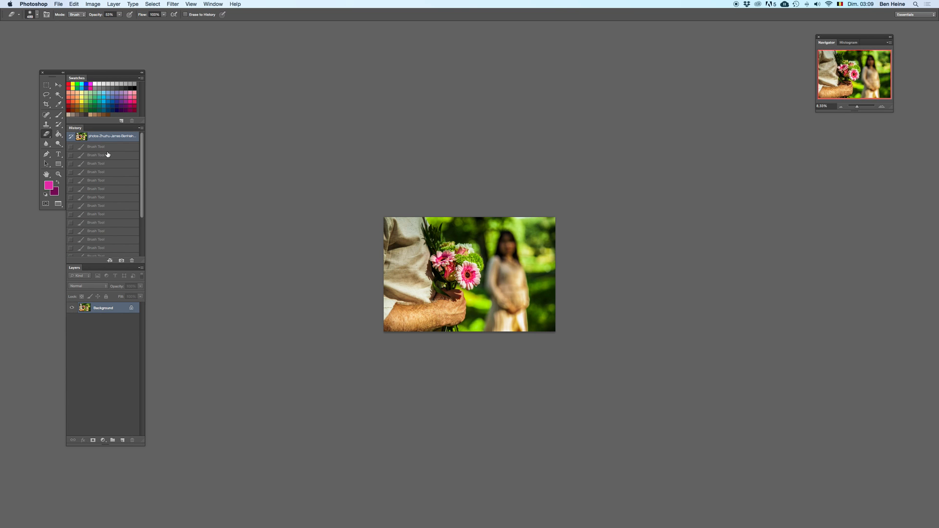
{"action": "key", "text": "super+z"}
{"action": "key", "text": "super+z"}
{"action": "key", "text": "super+z"}
{"action": "left_click", "coordinate": [106, 153]}
{"action": "key", "text": "super+z"}
{"action": "key", "text": "super+z"}
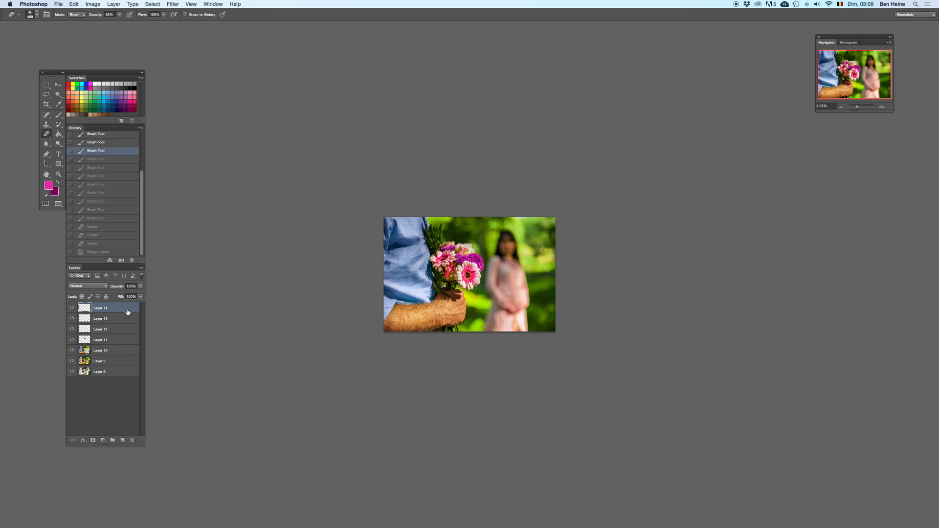
{"action": "key", "text": "super+z"}
Step: Try lowering the merged Layer 14's opacity to 82% and clear the loaded selection
{"action": "left_click", "coordinate": [84, 327], "text": "super"}
{"action": "key", "text": "Delete"}
{"action": "key", "text": "super+z"}
{"action": "left_click", "coordinate": [140, 286]}
{"action": "left_click_drag", "start_coordinate": [128, 295], "coordinate": [127, 294]}
{"action": "left_click", "coordinate": [47, 85]}
{"action": "left_click", "coordinate": [450, 125]}
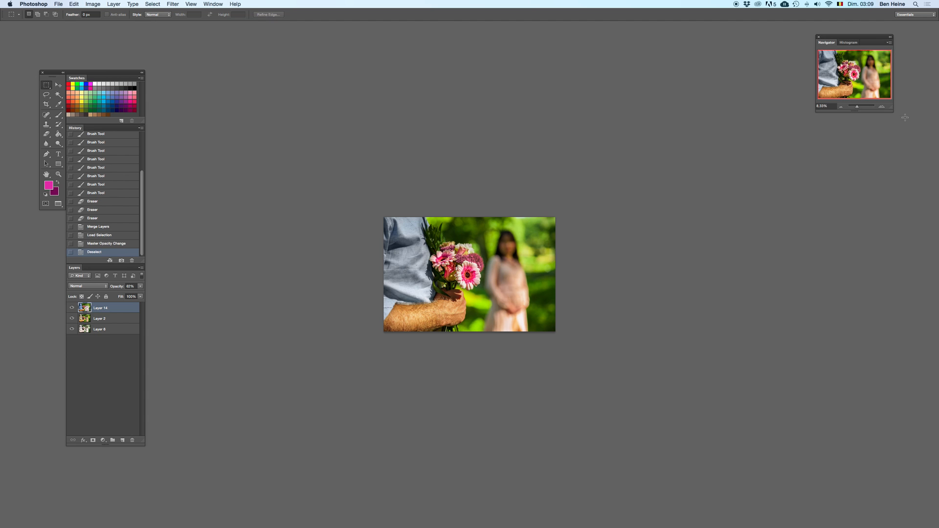
Step: Revert the history to the state before the opacity change and clear the loaded selection
{"action": "left_click", "coordinate": [882, 106]}
{"action": "left_click", "coordinate": [122, 244]}
{"action": "left_click", "coordinate": [119, 236]}
{"action": "left_click", "coordinate": [180, 231]}
Step: Try Layer 14 at 77% opacity, toggling the change to compare it with full strength
{"action": "left_click_drag", "start_coordinate": [140, 289], "coordinate": [132, 294]}
{"action": "key", "text": "super+z"}
{"action": "key", "text": "super+z"}
{"action": "key", "text": "super+z"}
{"action": "key", "text": "super+z"}
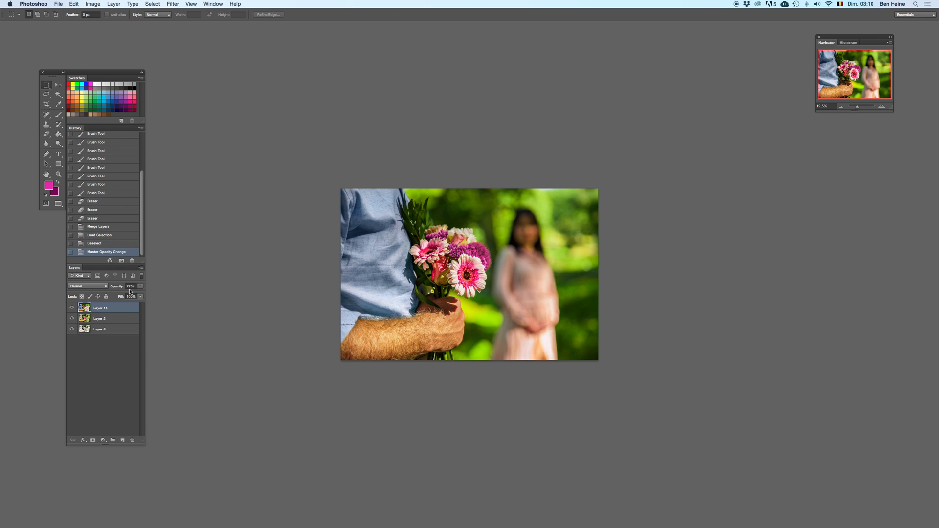
{"action": "key", "text": "super+z"}
{"action": "key", "text": "super+z"}
{"action": "left_click", "coordinate": [841, 106]}
{"action": "key", "text": "super+z"}
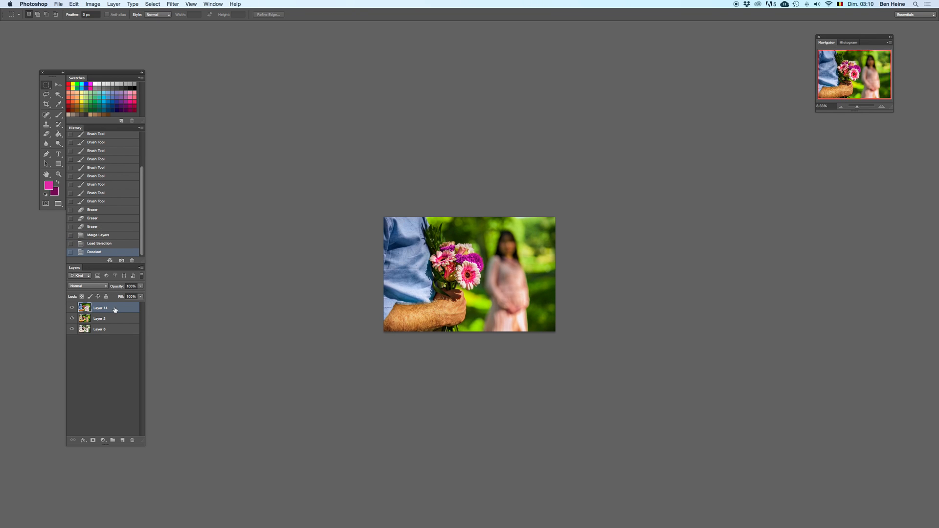
Step: Compare the photo without the merged Layer 14 by deleting the layer and restoring it
{"action": "key", "text": "Delete"}
{"action": "key", "text": "super+z"}
Step: Try a reduced opacity on the merged Layer 14 and undo back to 100%
{"action": "key", "text": "super+z"}
{"action": "key", "text": "super+z"}
{"action": "left_click", "coordinate": [141, 286]}
{"action": "left_click", "coordinate": [133, 294]}
{"action": "key", "text": "super+z"}
{"action": "key", "text": "super+z"}
{"action": "key", "text": "super+z"}
{"action": "key", "text": "super+z"}
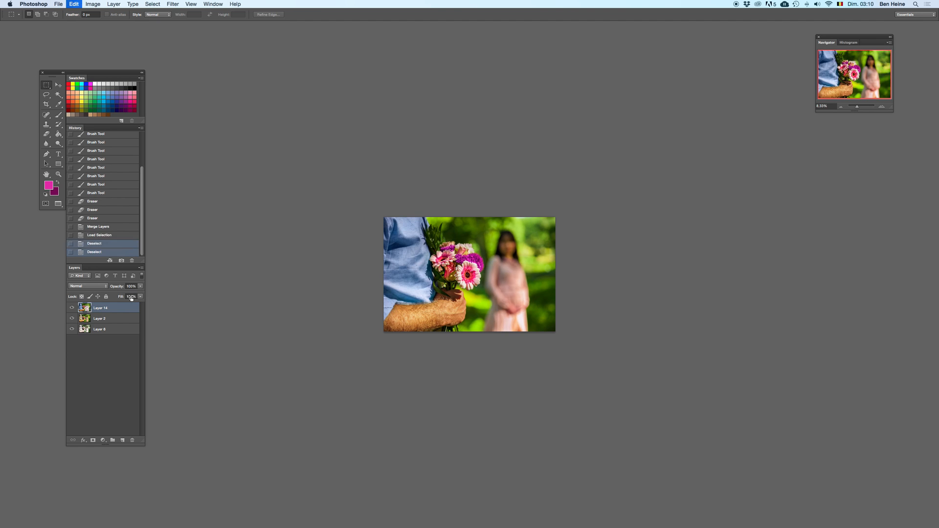
Step: Compare the photo before and after the last change by toggling it at two zoom levels
{"action": "key", "text": "super+z"}
{"action": "key", "text": "super+z"}
{"action": "key", "text": "super+z"}
{"action": "key", "text": "super+z"}
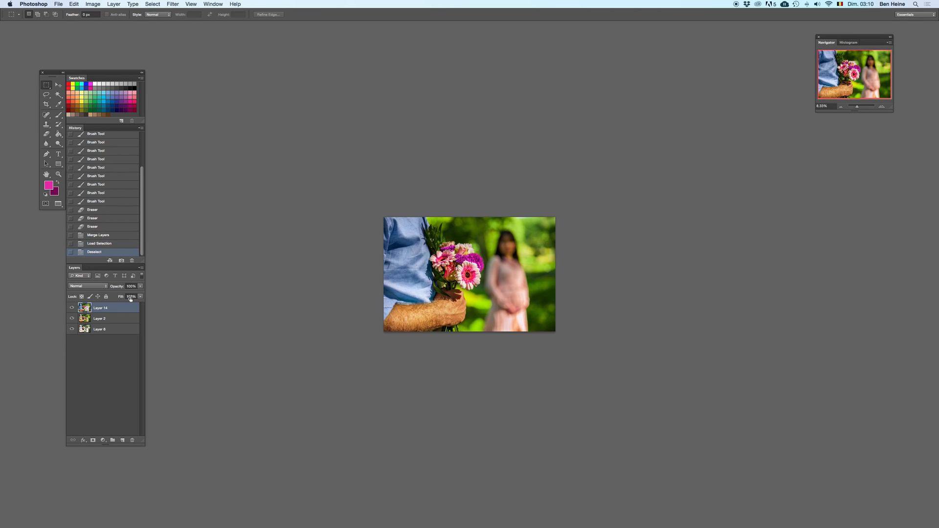
{"action": "key", "text": "super+z"}
{"action": "key", "text": "super+z"}
Step: Lightly erase Layer 14 over the bouquet's flowers with the Eraser at 11% opacity
{"action": "key", "text": "super+z"}
{"action": "left_click", "coordinate": [884, 107]}
{"action": "key", "text": "super+z"}
{"action": "key", "text": "super+z"}
{"action": "key", "text": "e"}
{"action": "key", "text": "super+z"}
{"action": "key", "text": "super+z"}
{"action": "key", "text": "super+z"}
{"action": "left_click", "coordinate": [119, 15]}
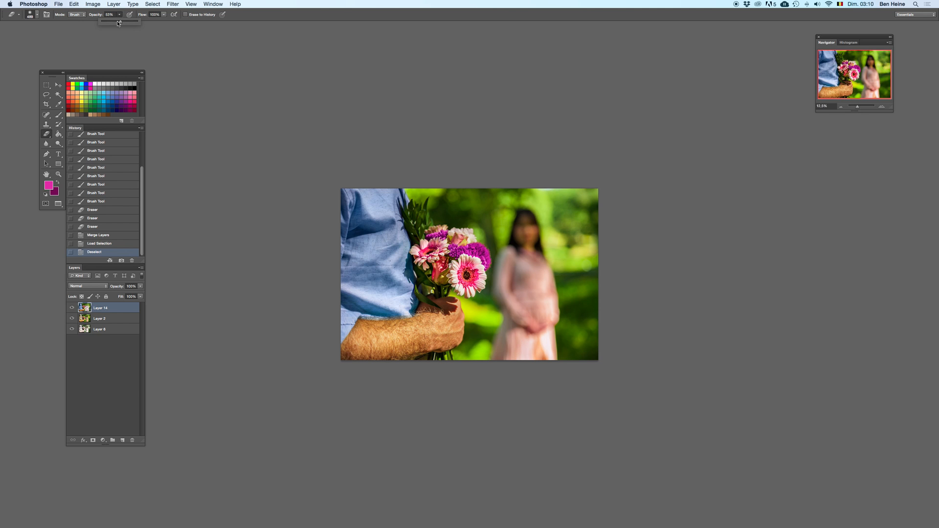
{"action": "right_click", "coordinate": [480, 246]}
{"action": "mouse_move", "coordinate": [452, 260]}
{"action": "left_mouse_down"}
{"action": "mouse_move", "coordinate": [476, 251]}
{"action": "mouse_move", "coordinate": [483, 267]}
{"action": "mouse_move", "coordinate": [475, 274]}
{"action": "left_mouse_up"}
{"action": "key", "text": "super+z"}
{"action": "left_click", "coordinate": [119, 15]}
{"action": "key", "text": "super+z"}
{"action": "left_click", "coordinate": [449, 228]}
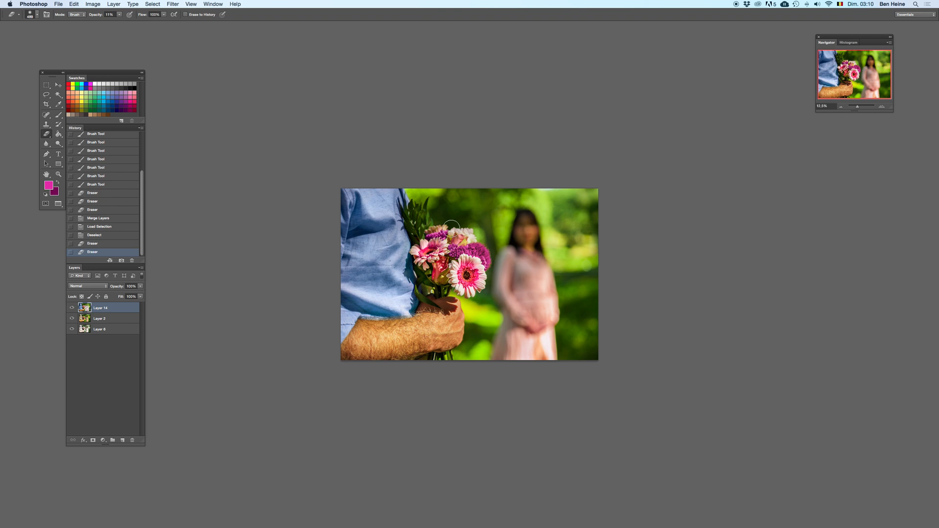
Step: Erase once more at the base of the bouquet, checking against the photo without Layer 14
{"action": "key", "text": "Delete"}
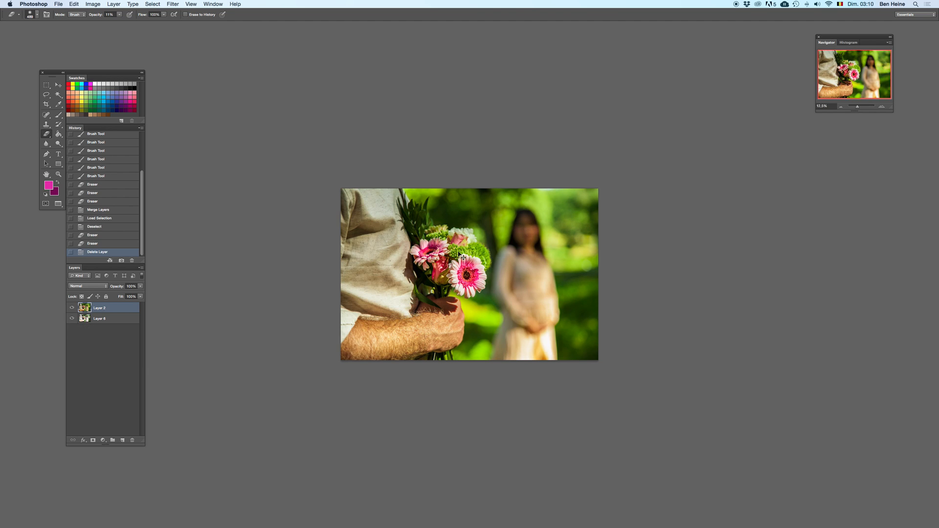
{"action": "key", "text": "ctrl+z"}
{"action": "left_click", "coordinate": [450, 287]}
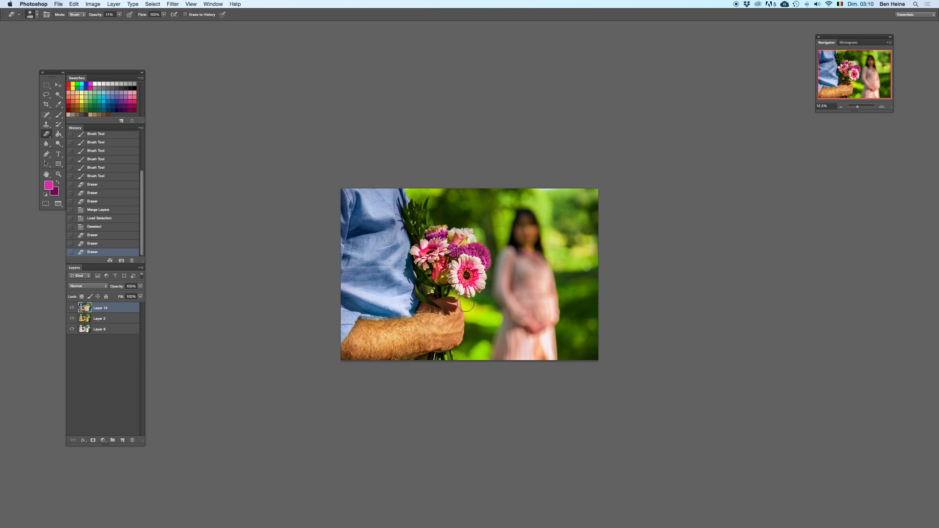
{"action": "key", "text": "Delete"}
{"action": "key", "text": "ctrl+z"}
Step: Try a lower opacity on Layer 14 and undo the change
{"action": "left_click", "coordinate": [139, 286]}
{"action": "left_click_drag", "start_coordinate": [141, 293], "coordinate": [129, 299]}
{"action": "key", "text": "ctrl+z"}
{"action": "key", "text": "super+z"}
{"action": "key", "text": "super+z"}
Step: Sample a pink-brown tone from the woman's dress and add a new layer in Color blend mode
{"action": "key", "text": "i"}
{"action": "left_click", "coordinate": [535, 257]}
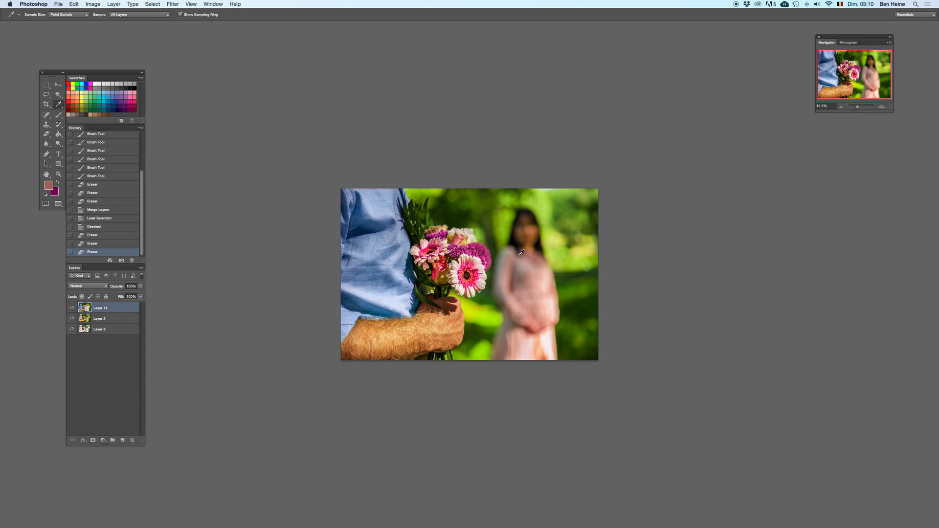
{"action": "left_click", "coordinate": [123, 440]}
{"action": "left_click", "coordinate": [87, 287]}
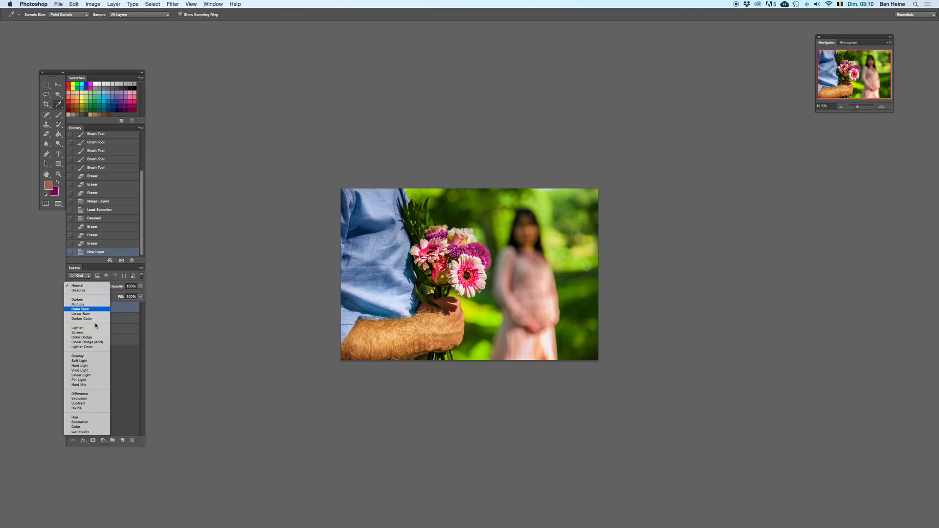
{"action": "left_click", "coordinate": [94, 427]}
Step: Paint the sampled tone over the upper part of the dress with a larger soft brush at 25% opacity
{"action": "key", "text": "b"}
{"action": "right_click", "coordinate": [522, 255]}
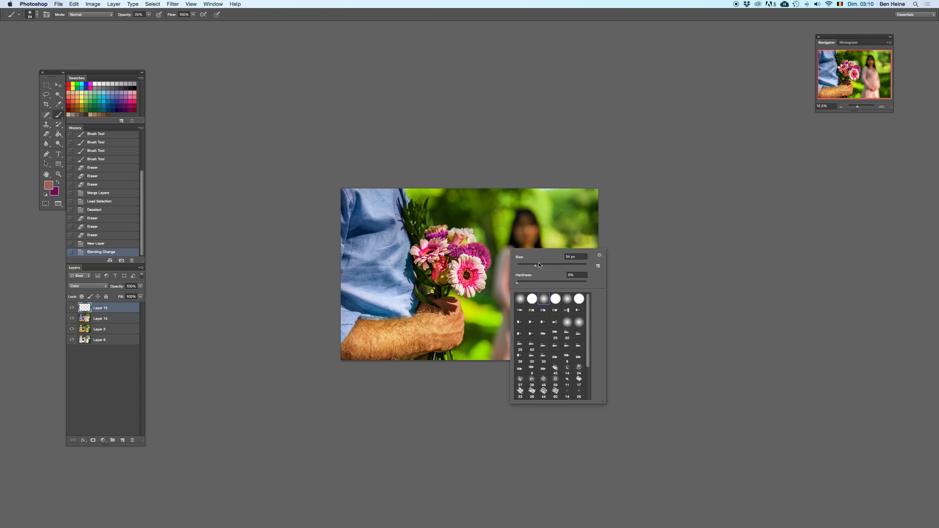
{"action": "left_click", "coordinate": [654, 226]}
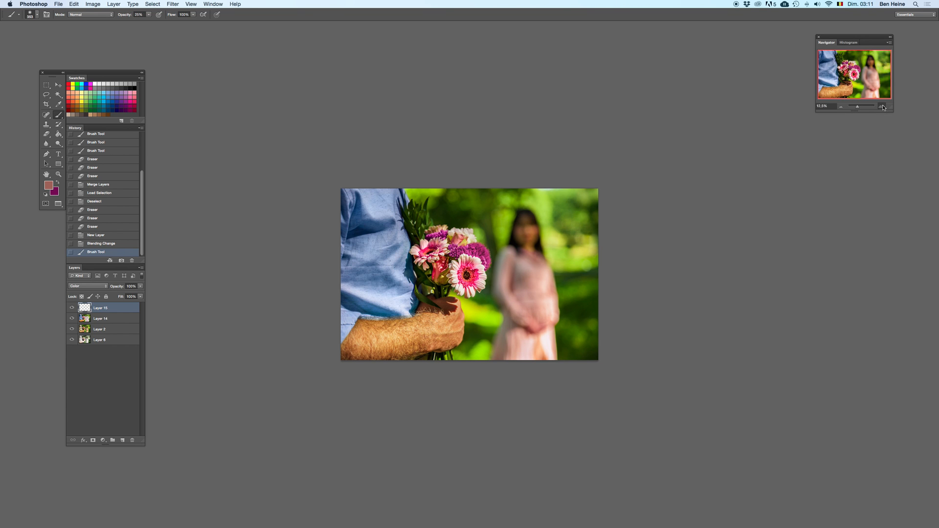
{"action": "left_click", "coordinate": [883, 107]}
{"action": "mouse_move", "coordinate": [538, 267]}
{"action": "left_mouse_down"}
{"action": "mouse_move", "coordinate": [544, 278]}
{"action": "mouse_move", "coordinate": [530, 265]}
{"action": "mouse_move", "coordinate": [527, 292]}
{"action": "left_mouse_up"}
{"action": "key", "text": "super+z"}
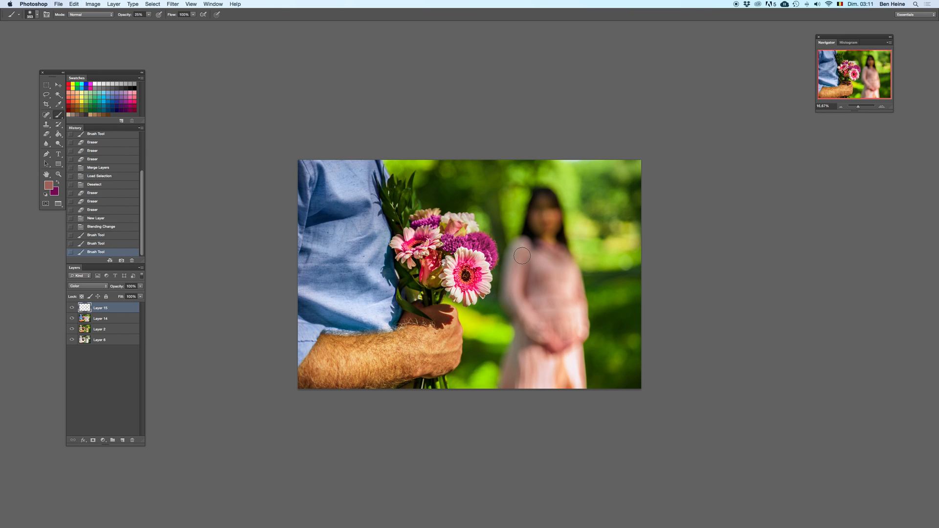
{"action": "left_click_drag", "start_coordinate": [524, 266], "coordinate": [565, 247]}
Step: Compare the photo with and without Layer 14 by toggling the layer's visibility
{"action": "left_click", "coordinate": [842, 106]}
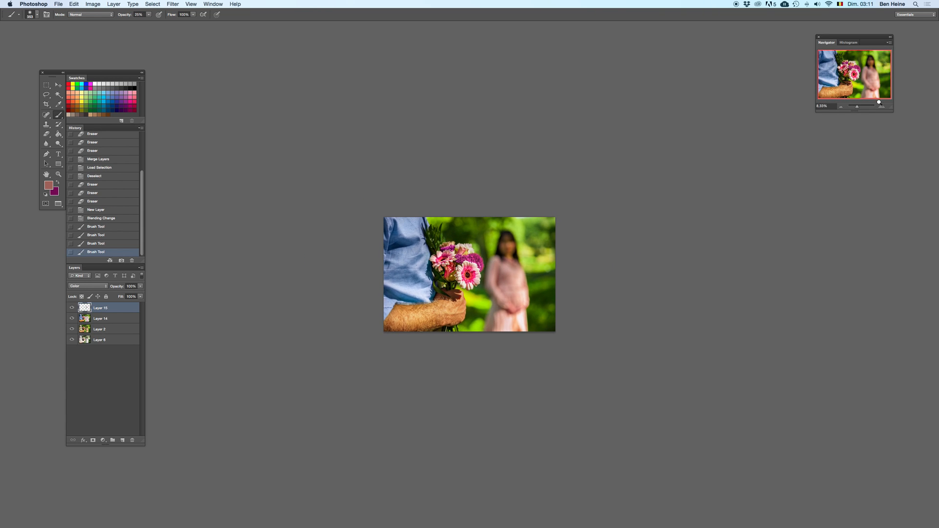
{"action": "left_click", "coordinate": [882, 106]}
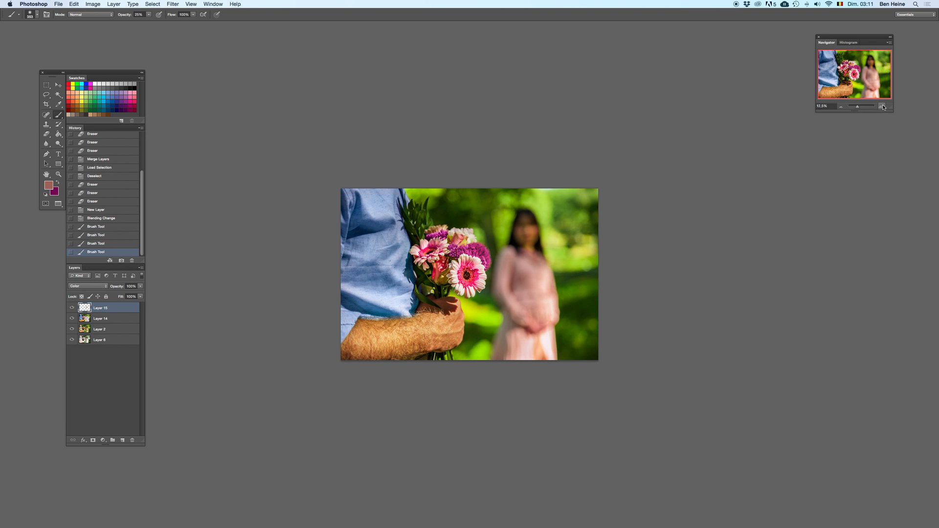
{"action": "left_click", "coordinate": [72, 318]}
{"action": "left_click", "coordinate": [72, 318]}
{"action": "left_click", "coordinate": [72, 318]}
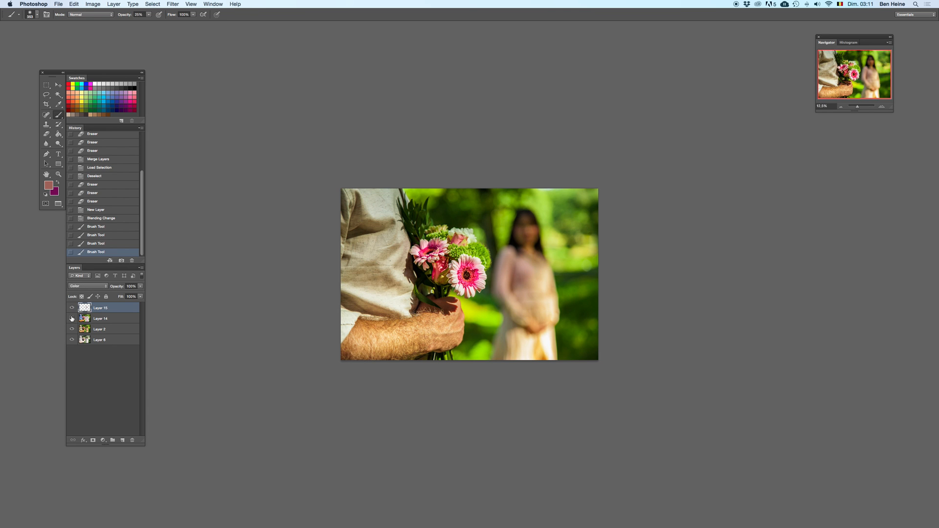
{"action": "left_click", "coordinate": [72, 319]}
Step: Paint over the orange patch on the lower skirt on Layer 14 with a pale tone sampled from the dress
{"action": "left_click", "coordinate": [101, 318]}
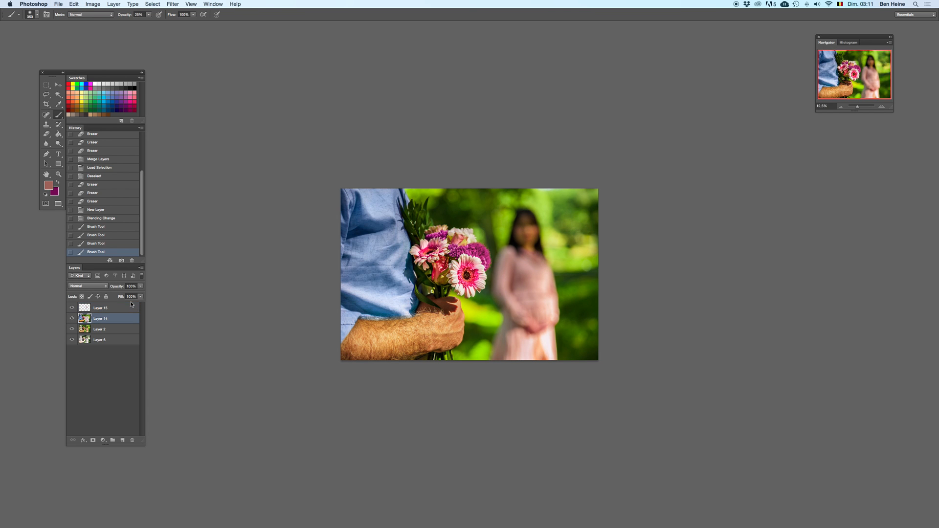
{"action": "left_click", "coordinate": [884, 108]}
{"action": "key", "text": "i"}
{"action": "left_click", "coordinate": [572, 366]}
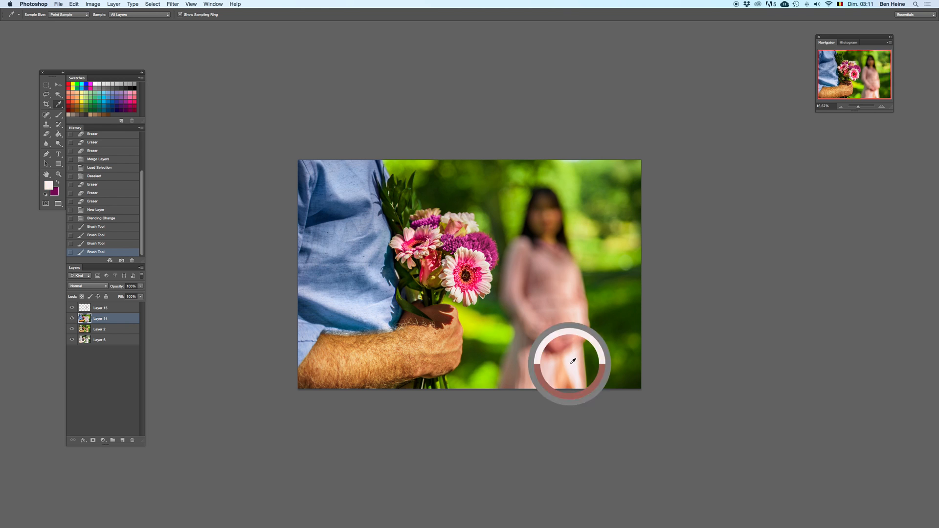
{"action": "key", "text": "b"}
{"action": "left_click", "coordinate": [570, 365]}
{"action": "left_click", "coordinate": [570, 365]}
{"action": "key", "text": "x"}
{"action": "left_click", "coordinate": [568, 379]}
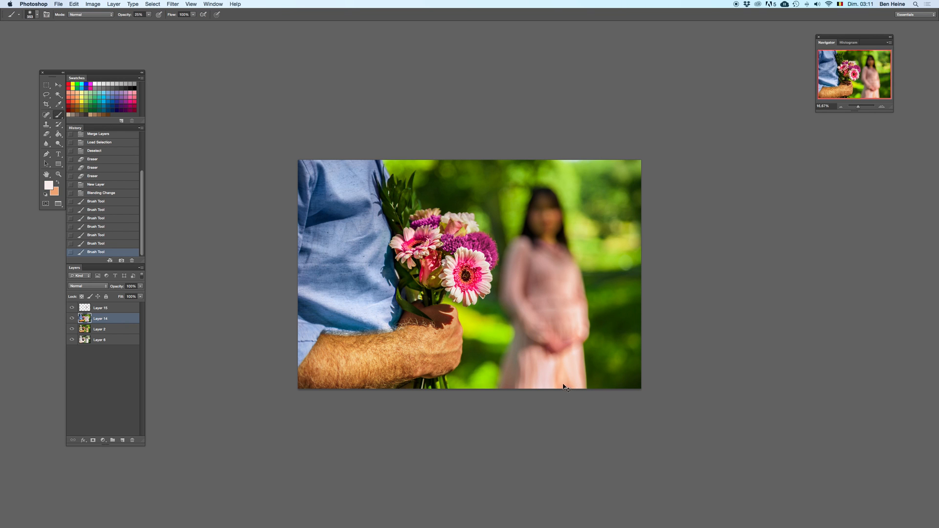
{"action": "key", "text": "Delete"}
{"action": "key", "text": "super+z"}
Step: Merge Layer 15, Layer 14 and Layer 2 into one layer
{"action": "left_click", "coordinate": [110, 310]}
{"action": "left_click", "coordinate": [109, 331], "text": "shift"}
{"action": "right_click", "coordinate": [110, 331]}
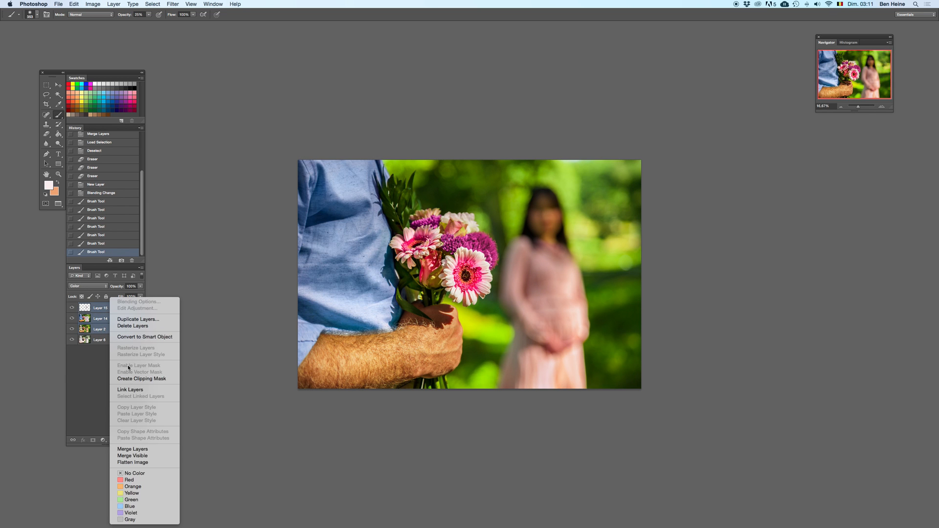
{"action": "left_click", "coordinate": [132, 449]}
Step: Duplicate the merged Layer 15, try an automatic image correction on the copy and undo the correction
{"action": "right_click", "coordinate": [127, 311]}
{"action": "left_click", "coordinate": [141, 320]}
{"action": "key", "text": "Return"}
{"action": "left_click", "coordinate": [94, 4]}
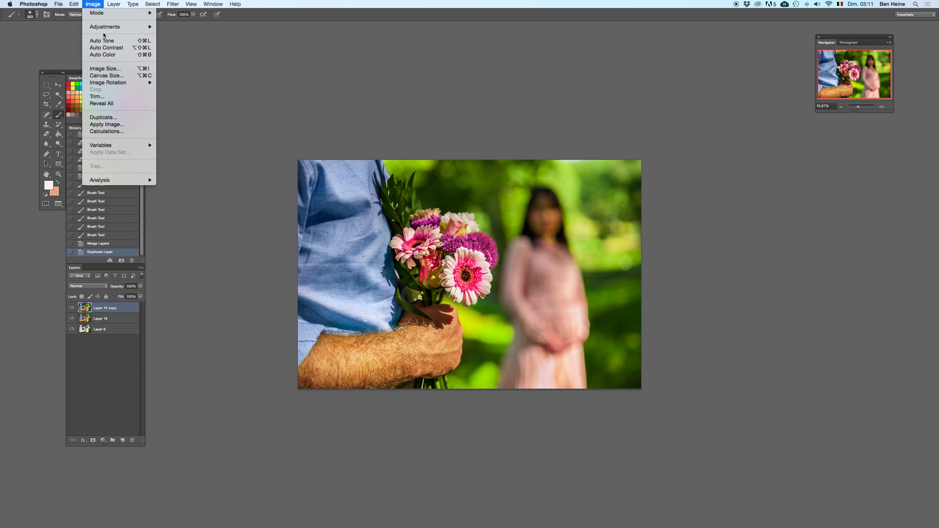
{"action": "left_click", "coordinate": [101, 33]}
{"action": "key", "text": "super+z"}
{"action": "key", "text": "super+z"}
{"action": "key", "text": "super+z"}
Step: Try Auto Color on the Layer 15 copy, toggling it for comparison, and undo it
{"action": "left_click", "coordinate": [98, 4]}
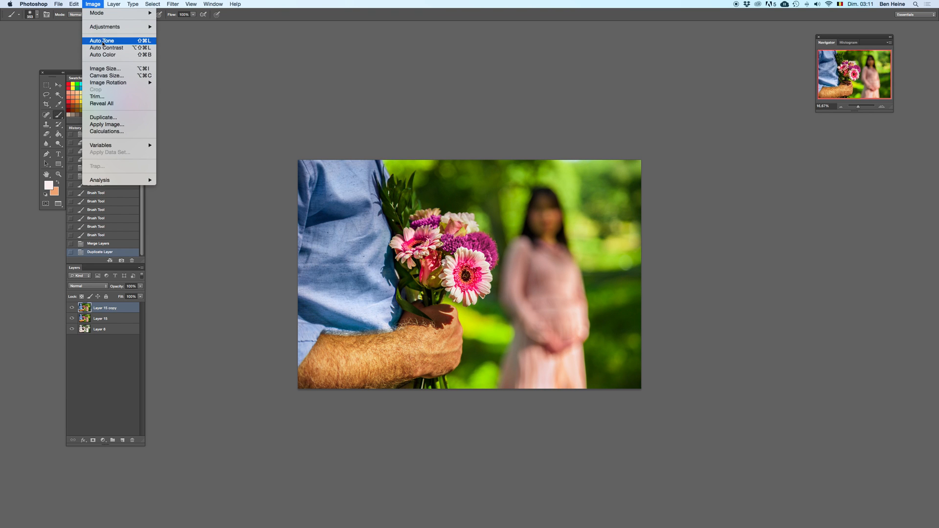
{"action": "left_click", "coordinate": [102, 51]}
{"action": "key", "text": "super+z"}
{"action": "key", "text": "super+z"}
{"action": "left_click", "coordinate": [841, 106]}
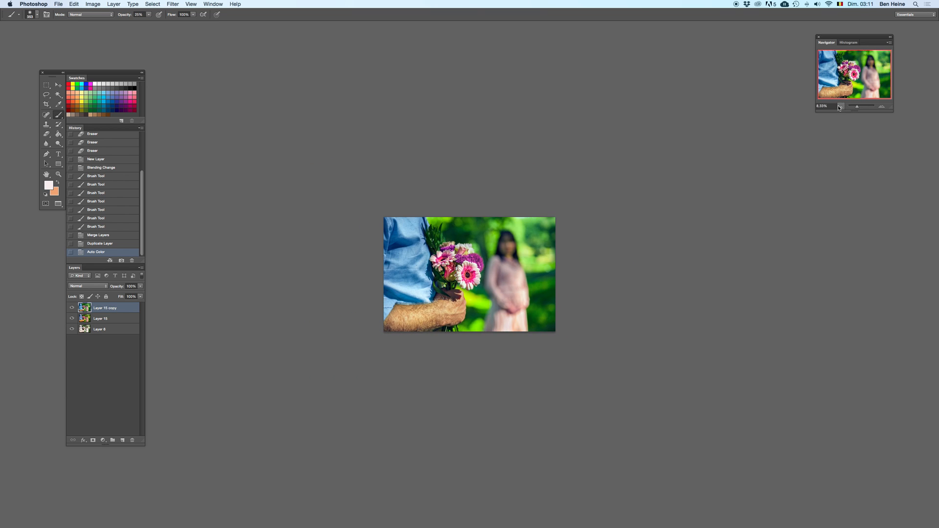
{"action": "key", "text": "super+z"}
{"action": "key", "text": "super+z"}
{"action": "key", "text": "super+z"}
{"action": "key", "text": "super+z"}
{"action": "key", "text": "super+z"}
Step: Apply Auto Tone to the Layer 15 copy and toggle it to compare the colours
{"action": "left_click", "coordinate": [92, 5]}
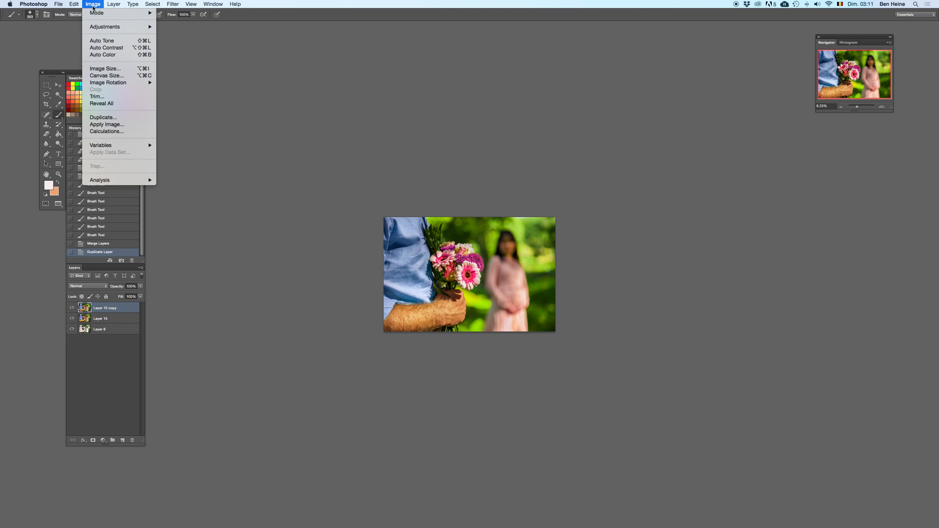
{"action": "left_click", "coordinate": [95, 41]}
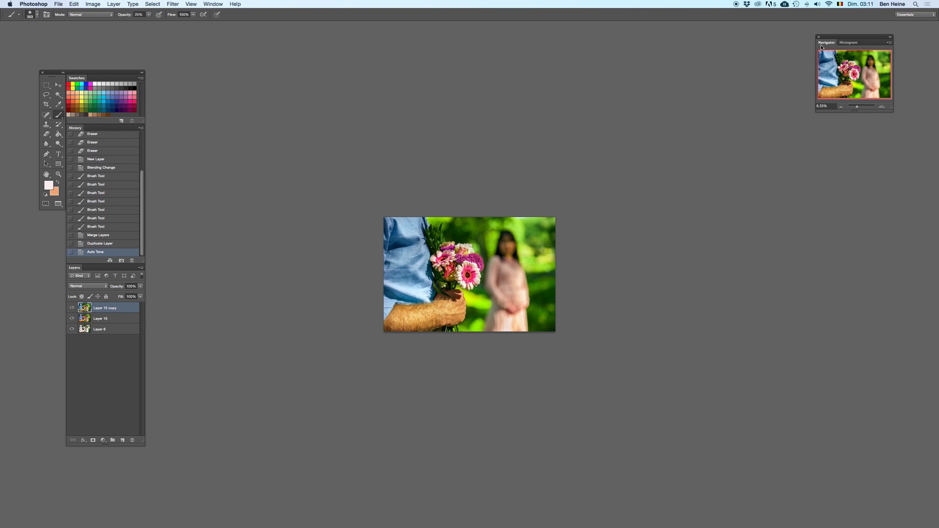
{"action": "left_click", "coordinate": [884, 108]}
{"action": "key", "text": "super+z"}
{"action": "key", "text": "super+z"}
{"action": "key", "text": "super+z"}
Step: Set the Layer 15 copy's opacity to 87%, then try merging it down and undo the merge
{"action": "key", "text": "super+z"}
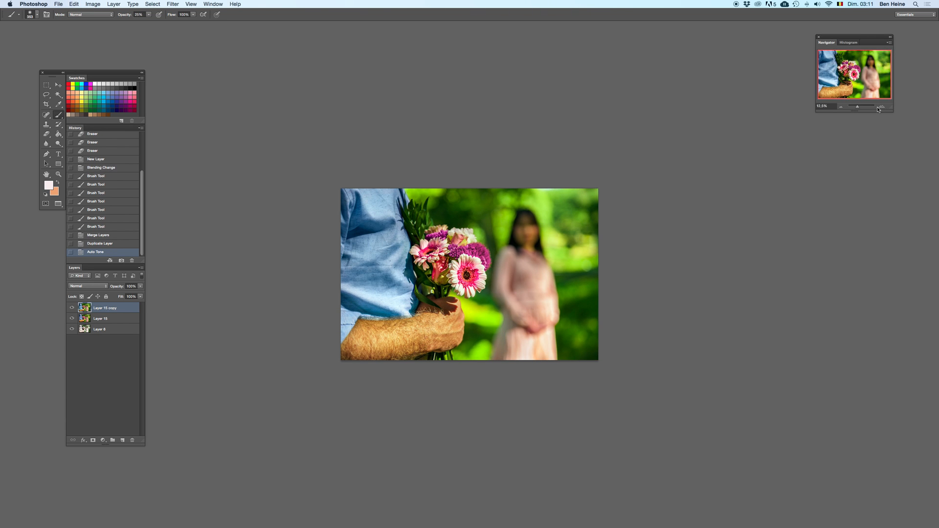
{"action": "left_click", "coordinate": [142, 287]}
{"action": "left_click_drag", "start_coordinate": [141, 292], "coordinate": [127, 310]}
{"action": "key", "text": "super+e"}
{"action": "key", "text": "super+z"}
Step: Try erasing the copy over the blue shirt at 42% eraser opacity, toggling the stroke
{"action": "key", "text": "e"}
{"action": "left_click_drag", "start_coordinate": [376, 294], "coordinate": [385, 296]}
{"action": "key", "text": "4"}
{"action": "key", "text": "2"}
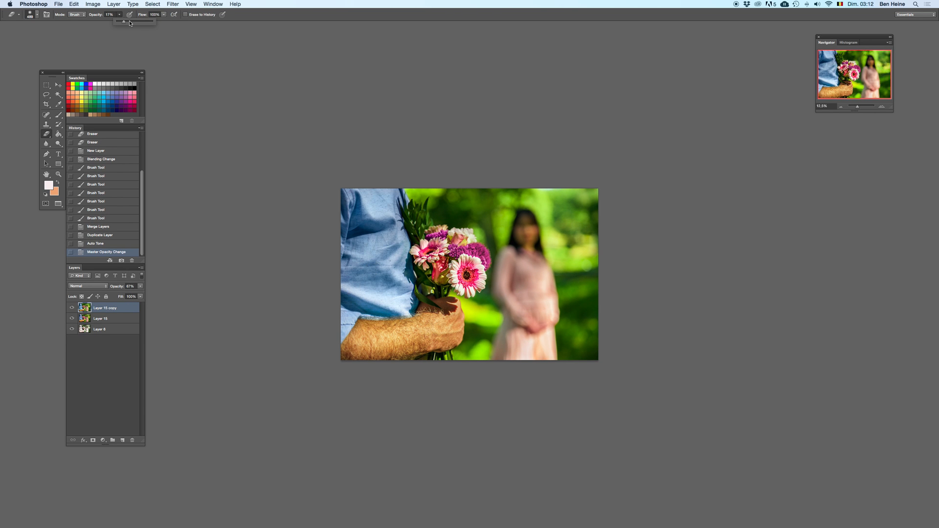
{"action": "key", "text": "super+z"}
{"action": "key", "text": "super+z"}
{"action": "key", "text": "super+z"}
{"action": "key", "text": "super+z"}
{"action": "key", "text": "super+z"}
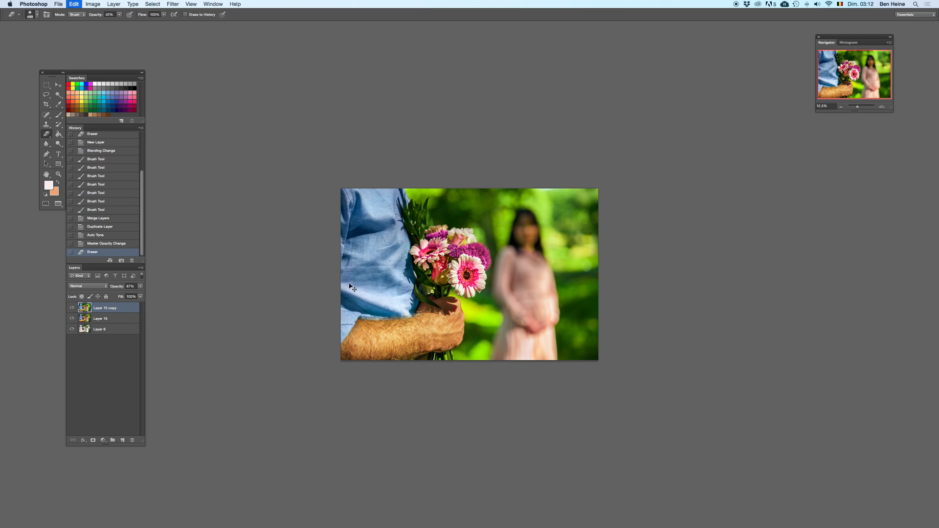
Step: Adjust the Burn tool's exposure and darken the blue shirt on the Layer 15 copy
{"action": "left_click_drag", "start_coordinate": [59, 143], "coordinate": [88, 141]}
{"action": "left_click", "coordinate": [136, 15]}
{"action": "left_click_drag", "start_coordinate": [137, 21], "coordinate": [147, 22]}
{"action": "mouse_move", "coordinate": [398, 302]}
{"action": "left_mouse_down"}
{"action": "mouse_move", "coordinate": [357, 293]}
{"action": "mouse_move", "coordinate": [406, 307]}
{"action": "left_mouse_up"}
{"action": "key", "text": "super+z"}
{"action": "key", "text": "super+z"}
{"action": "key", "text": "super+z"}
{"action": "key", "text": "super+z"}
{"action": "left_click_drag", "start_coordinate": [347, 286], "coordinate": [398, 285]}
Step: Compare the enlarged photo with and without the Layer 15 copy by deleting and restoring it
{"action": "left_click", "coordinate": [879, 105]}
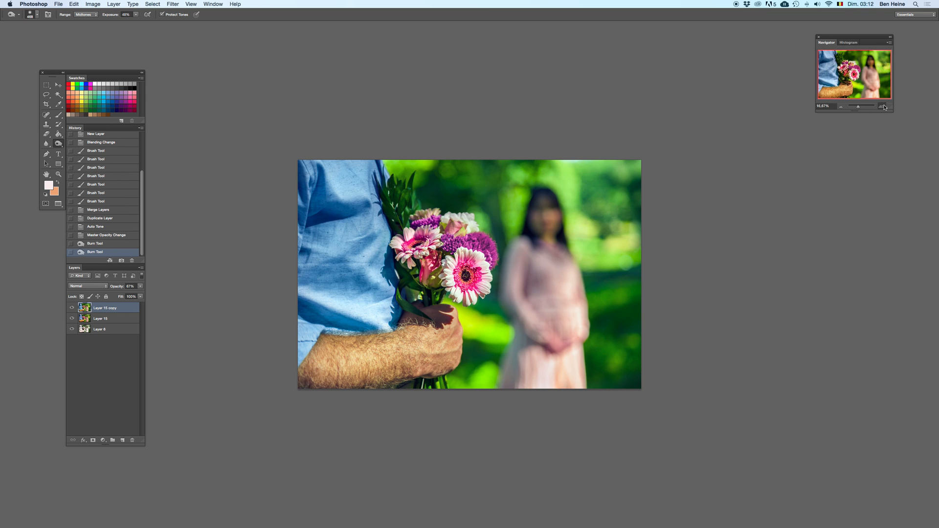
{"action": "left_click", "coordinate": [880, 105]}
{"action": "key", "text": "BackSpace"}
{"action": "key", "text": "super+z"}
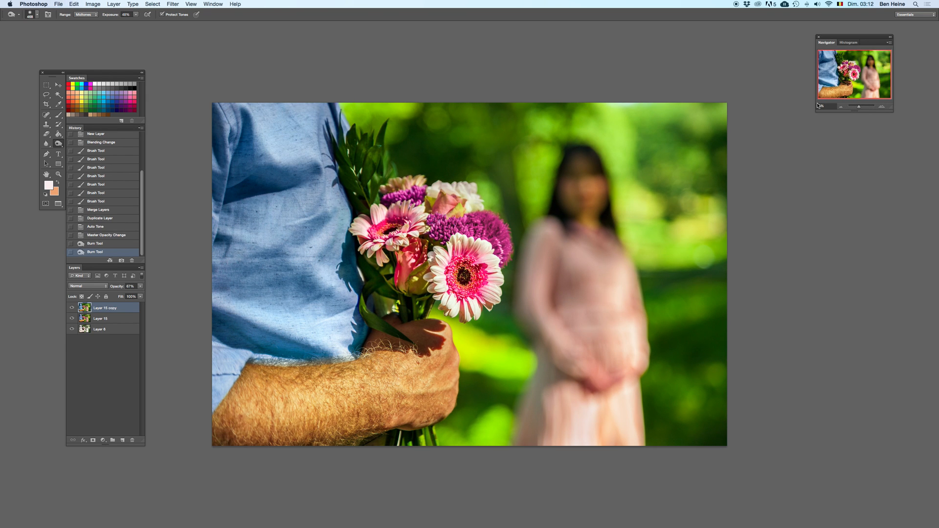
{"action": "key", "text": "super+z"}
{"action": "key", "text": "super+z"}
{"action": "key", "text": "super+z"}
{"action": "key", "text": "super+z"}
{"action": "key", "text": "super+z"}
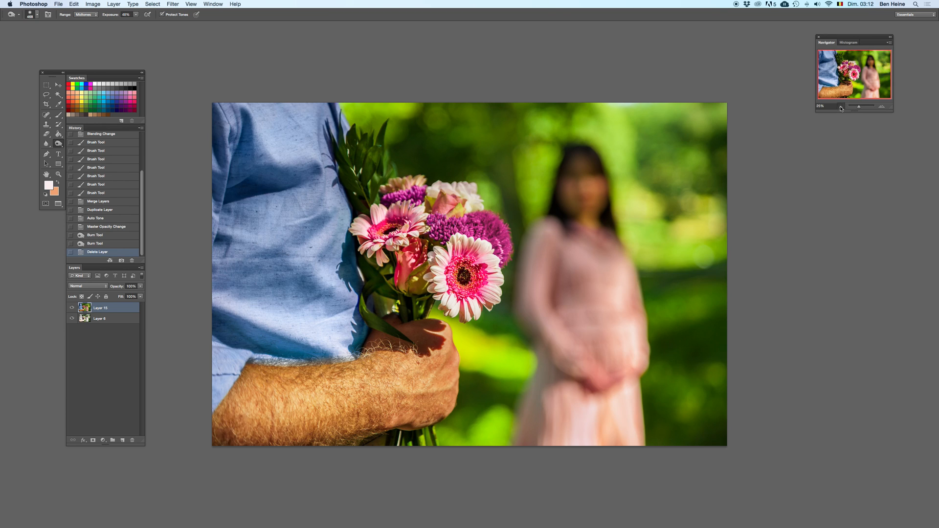
Step: Recheck the photo with and without the toned copy, then delete the Layer 15 copy
{"action": "left_click", "coordinate": [841, 107]}
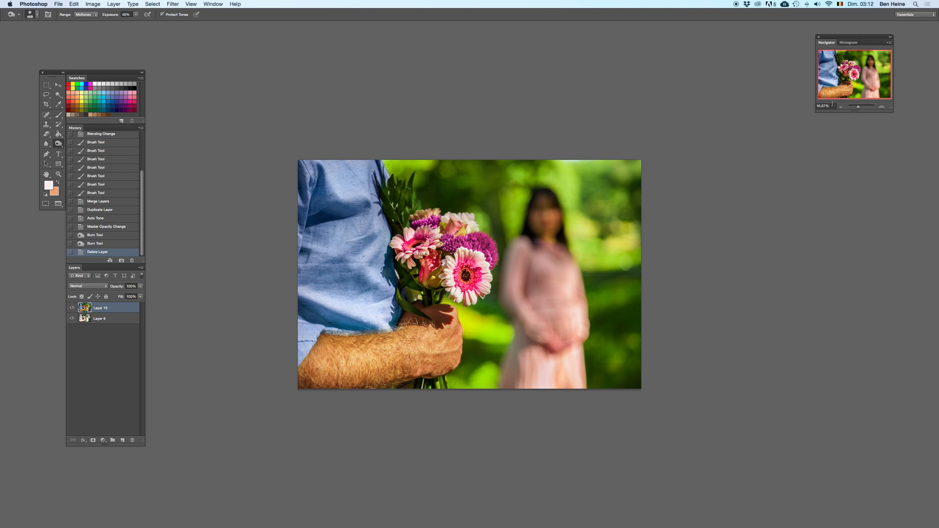
{"action": "left_click", "coordinate": [883, 108]}
{"action": "key", "text": "super+z"}
{"action": "key", "text": "super+z"}
{"action": "key", "text": "super+z"}
{"action": "key", "text": "super+z"}
{"action": "key", "text": "super+z"}
{"action": "key", "text": "super+z"}
{"action": "key", "text": "super+z"}
{"action": "key", "text": "super+z"}
{"action": "key", "text": "super+z"}
{"action": "key", "text": "super+z"}
{"action": "key", "text": "super+z"}
{"action": "key", "text": "super+z"}
{"action": "key", "text": "super+z"}
{"action": "key", "text": "BackSpace"}
Step: Sample a green from the blurred background as the brush colour and enlarge the soft brush
{"action": "key", "text": "i"}
{"action": "left_click", "coordinate": [541, 173]}
{"action": "key", "text": "b"}
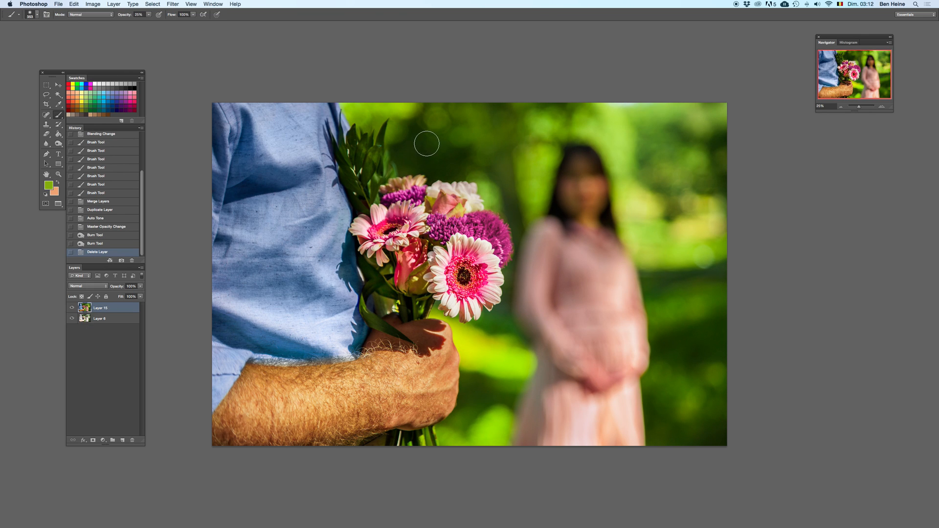
{"action": "right_click", "coordinate": [437, 145]}
{"action": "left_click_drag", "start_coordinate": [506, 161], "coordinate": [511, 161]}
{"action": "left_click", "coordinate": [431, 166]}
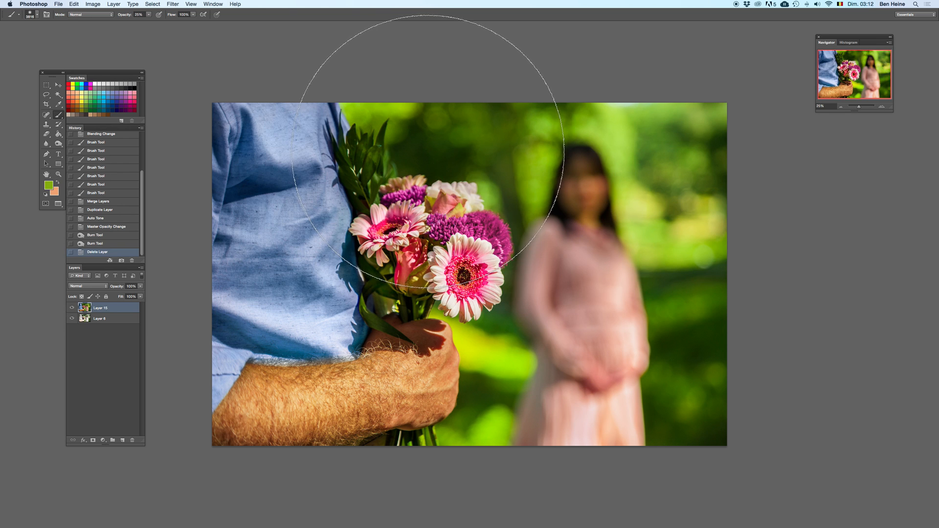
Step: Reduce the brush size, try a green dab on the background above the bouquet and undo it
{"action": "right_click", "coordinate": [446, 165]}
{"action": "key", "text": "ctrl+z"}
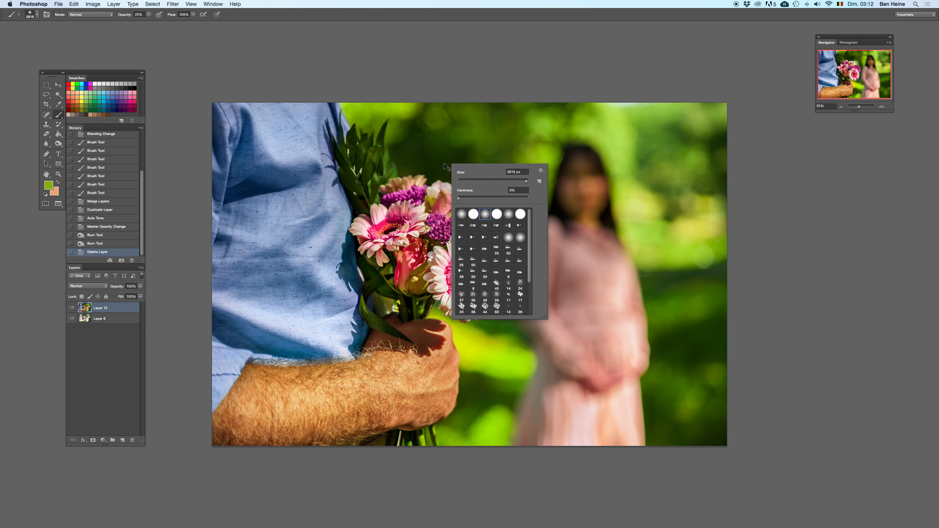
{"action": "left_click", "coordinate": [505, 182]}
{"action": "left_click", "coordinate": [433, 142]}
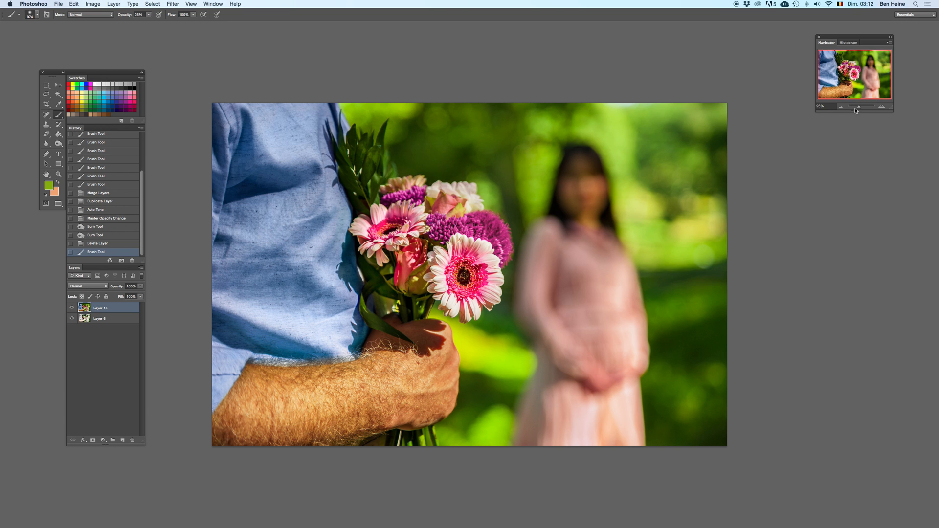
{"action": "left_click_drag", "start_coordinate": [855, 107], "coordinate": [859, 107]}
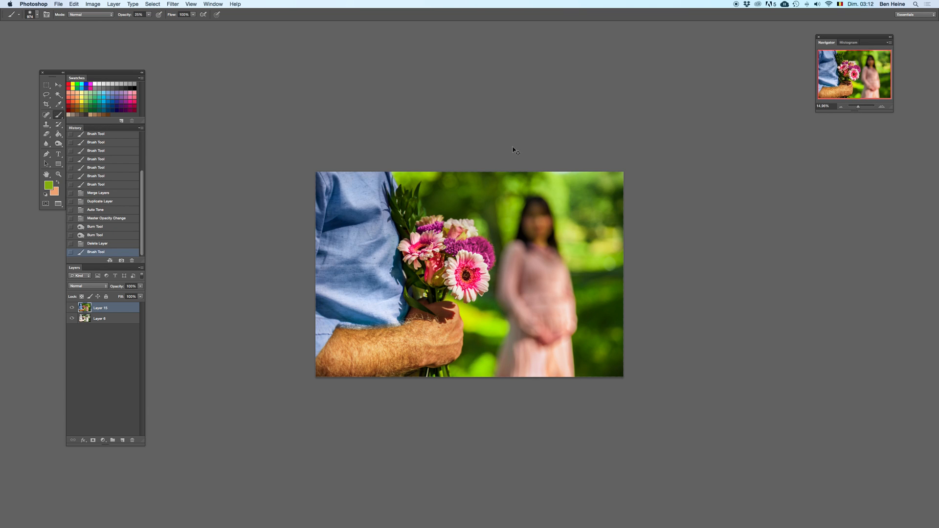
{"action": "left_click", "coordinate": [840, 109]}
{"action": "left_click", "coordinate": [841, 108]}
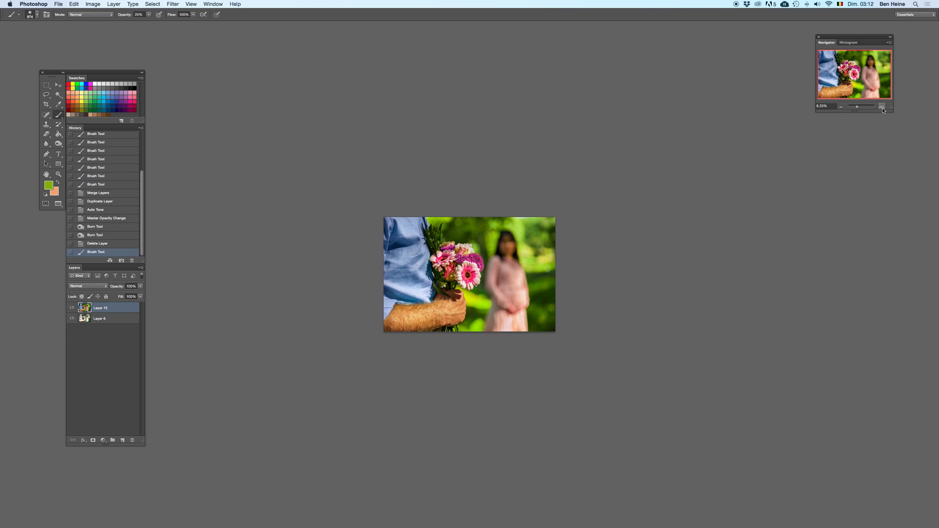
{"action": "key", "text": "super+z"}
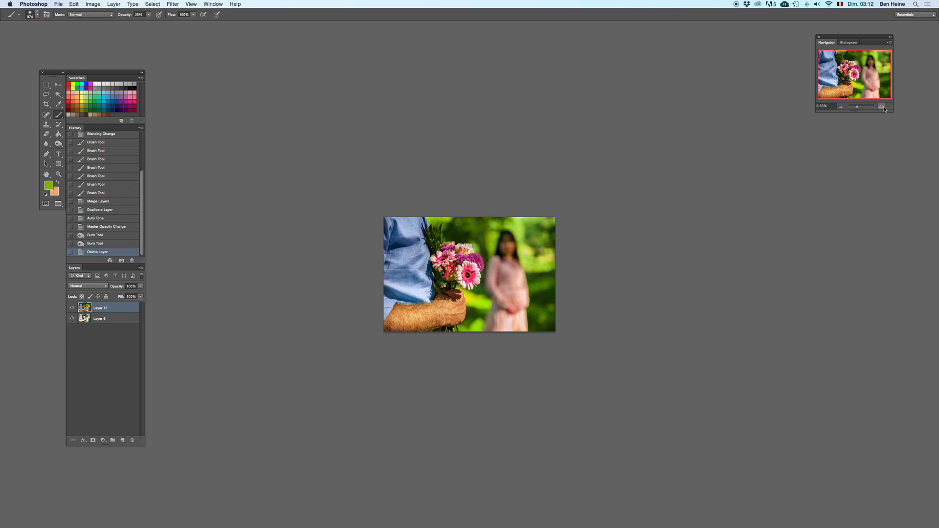
Step: Compare the zoomed-out photo before and after the most recent change by undoing and redoing it
{"action": "key", "text": "super+z"}
{"action": "left_click", "coordinate": [882, 107]}
{"action": "key", "text": "super+z"}
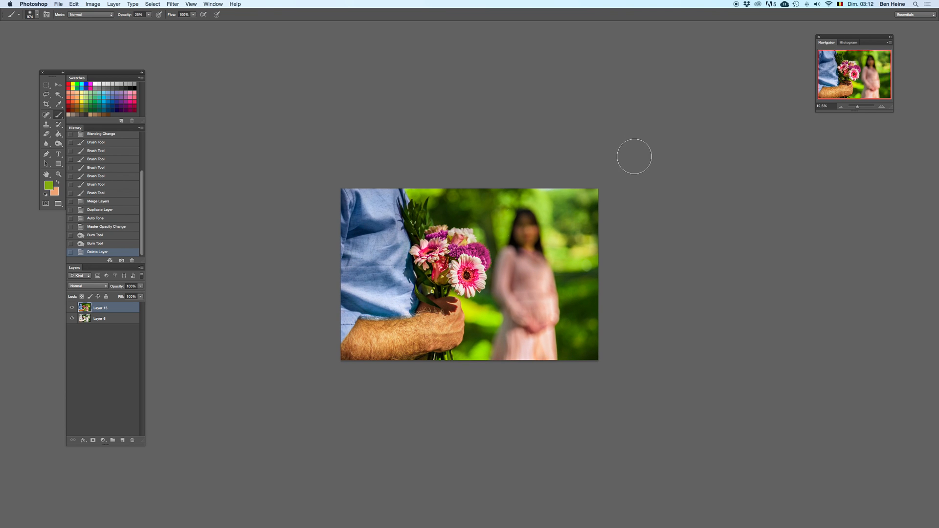
Step: Sample black from the blurred woman's hair, set the brush opacity to 100% and reduce the brush size
{"action": "left_click", "coordinate": [882, 107]}
{"action": "left_click", "coordinate": [883, 107]}
{"action": "left_click", "coordinate": [882, 107]}
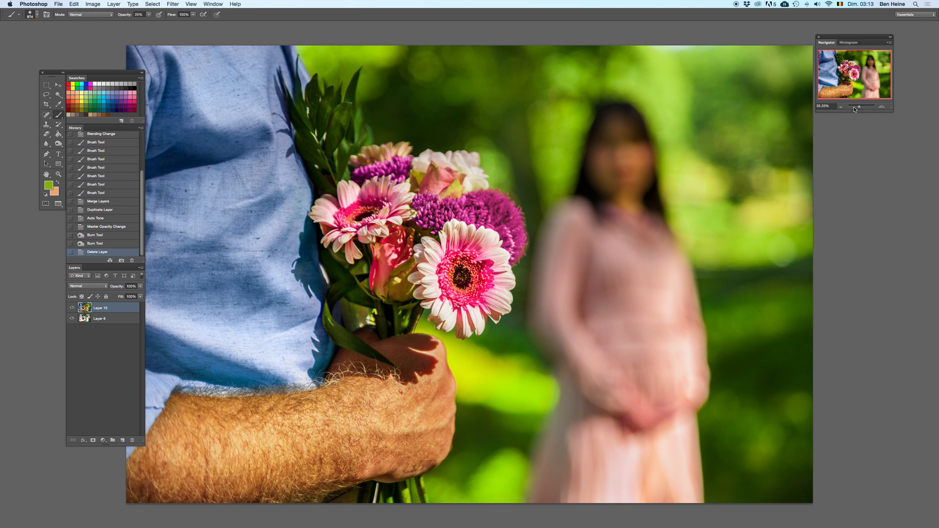
{"action": "key", "text": "i"}
{"action": "left_click", "coordinate": [580, 184]}
{"action": "key", "text": "b"}
{"action": "left_click", "coordinate": [149, 14]}
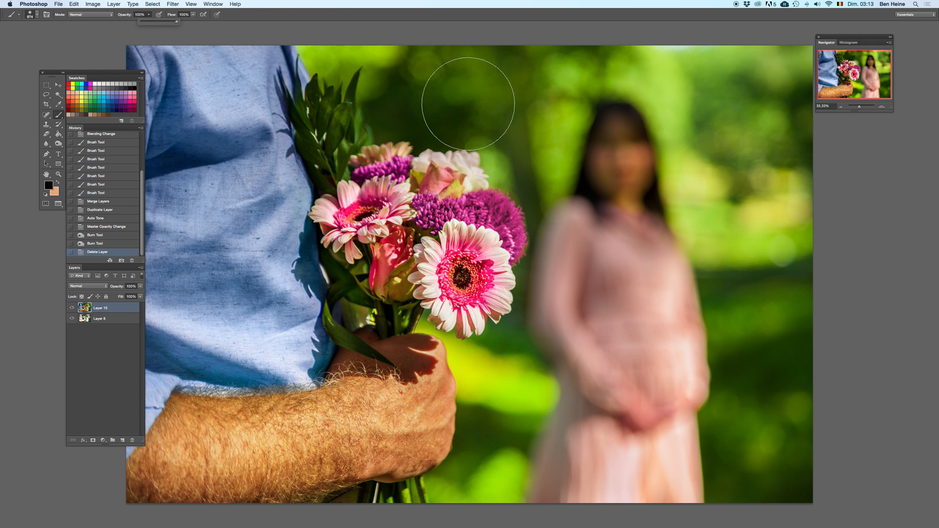
{"action": "right_click", "coordinate": [625, 141]}
{"action": "left_click_drag", "start_coordinate": [666, 151], "coordinate": [666, 151]}
Step: Paint black strokes at full opacity along the hair edge facing the bouquet, undoing unsatisfactory strokes
{"action": "left_click_drag", "start_coordinate": [582, 183], "coordinate": [600, 111]}
{"action": "key", "text": "super+z"}
{"action": "left_click_drag", "start_coordinate": [587, 188], "coordinate": [600, 112]}
{"action": "mouse_move", "coordinate": [582, 185]}
{"action": "left_mouse_down"}
{"action": "mouse_move", "coordinate": [593, 122]}
{"action": "mouse_move", "coordinate": [633, 110]}
{"action": "left_mouse_up"}
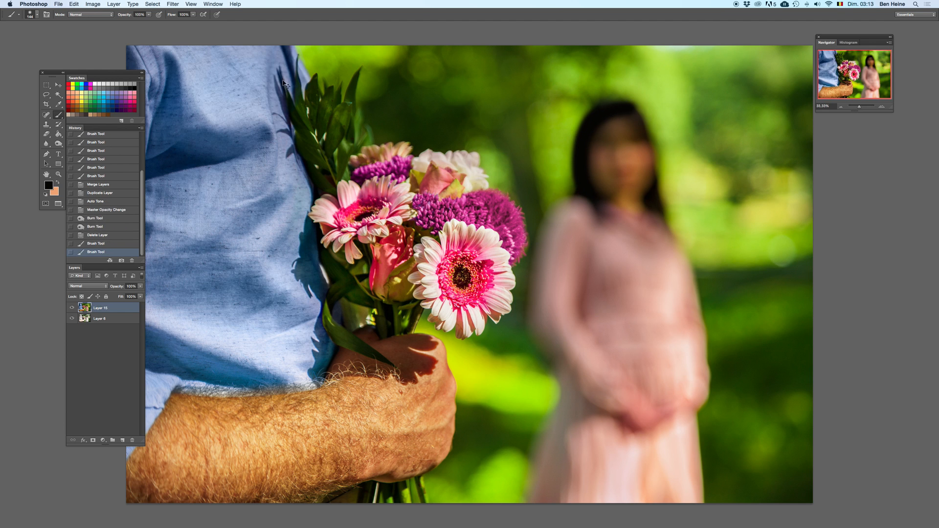
{"action": "key", "text": "super+z"}
Step: Lower the brush opacity to 48% and repaint the hair edge facing the bouquet down to the shoulder, checking strokes by undoing them
{"action": "left_click_drag", "start_coordinate": [149, 15], "coordinate": [136, 23]}
{"action": "mouse_move", "coordinate": [587, 194]}
{"action": "left_mouse_down"}
{"action": "mouse_move", "coordinate": [579, 153]}
{"action": "mouse_move", "coordinate": [604, 105]}
{"action": "left_mouse_up"}
{"action": "key", "text": "super+z"}
{"action": "mouse_move", "coordinate": [581, 191]}
{"action": "left_mouse_down"}
{"action": "mouse_move", "coordinate": [572, 181]}
{"action": "mouse_move", "coordinate": [582, 126]}
{"action": "mouse_move", "coordinate": [598, 110]}
{"action": "mouse_move", "coordinate": [577, 138]}
{"action": "mouse_move", "coordinate": [566, 197]}
{"action": "left_mouse_up"}
{"action": "key", "text": "super+z"}
{"action": "key", "text": "super+z"}
{"action": "mouse_move", "coordinate": [596, 110]}
{"action": "left_mouse_down"}
{"action": "mouse_move", "coordinate": [578, 136]}
{"action": "mouse_move", "coordinate": [577, 197]}
{"action": "mouse_move", "coordinate": [567, 197]}
{"action": "mouse_move", "coordinate": [573, 181]}
{"action": "mouse_move", "coordinate": [568, 197]}
{"action": "left_mouse_up"}
Step: Paint black down the outer edge of the woman's hair to the shoulder, comparing the strokes with undo and redo
{"action": "key", "text": "super+z"}
{"action": "left_click_drag", "start_coordinate": [640, 127], "coordinate": [661, 203]}
{"action": "mouse_move", "coordinate": [633, 110]}
{"action": "left_mouse_down"}
{"action": "mouse_move", "coordinate": [656, 148]}
{"action": "mouse_move", "coordinate": [676, 237]}
{"action": "left_mouse_up"}
{"action": "key", "text": "super+z"}
{"action": "key", "text": "super+z"}
{"action": "key", "text": "super+z"}
{"action": "mouse_move", "coordinate": [646, 127]}
{"action": "left_mouse_down"}
{"action": "mouse_move", "coordinate": [663, 213]}
{"action": "mouse_move", "coordinate": [656, 149]}
{"action": "mouse_move", "coordinate": [680, 238]}
{"action": "left_mouse_up"}
{"action": "key", "text": "super+z"}
{"action": "key", "text": "super+z"}
{"action": "key", "text": "Delete"}
{"action": "key", "text": "super+z"}
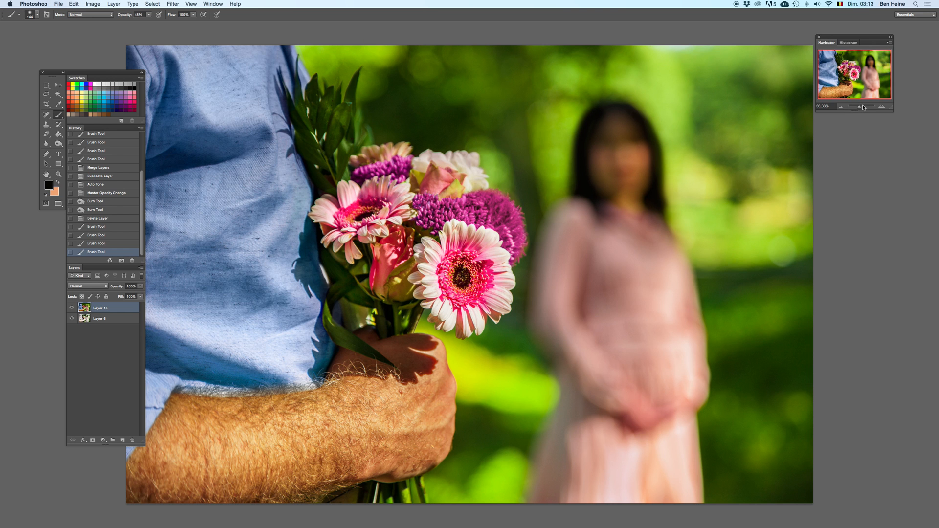
Step: Sample a pale pink from the dress, enlarge the brush and paint a short stroke over the woman's dress
{"action": "left_click", "coordinate": [841, 107]}
{"action": "left_click", "coordinate": [841, 106]}
{"action": "left_click", "coordinate": [841, 107]}
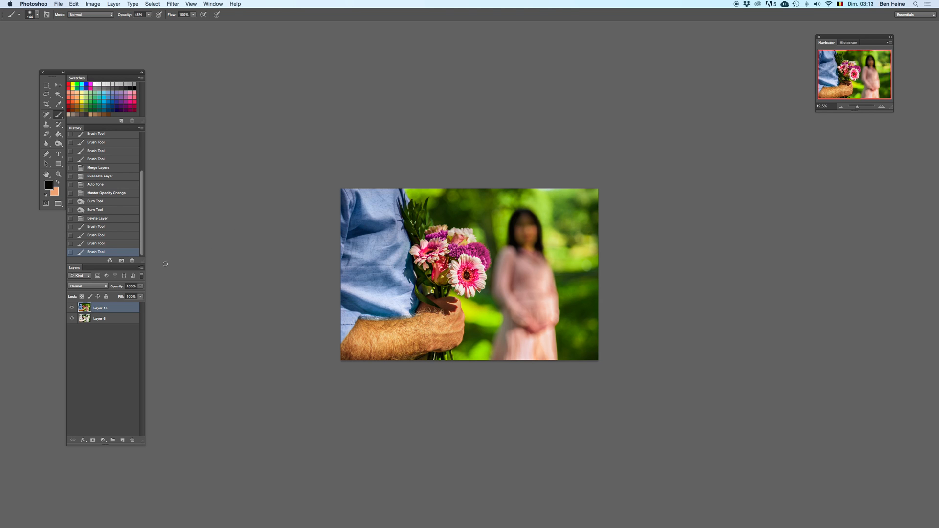
{"action": "key", "text": "i"}
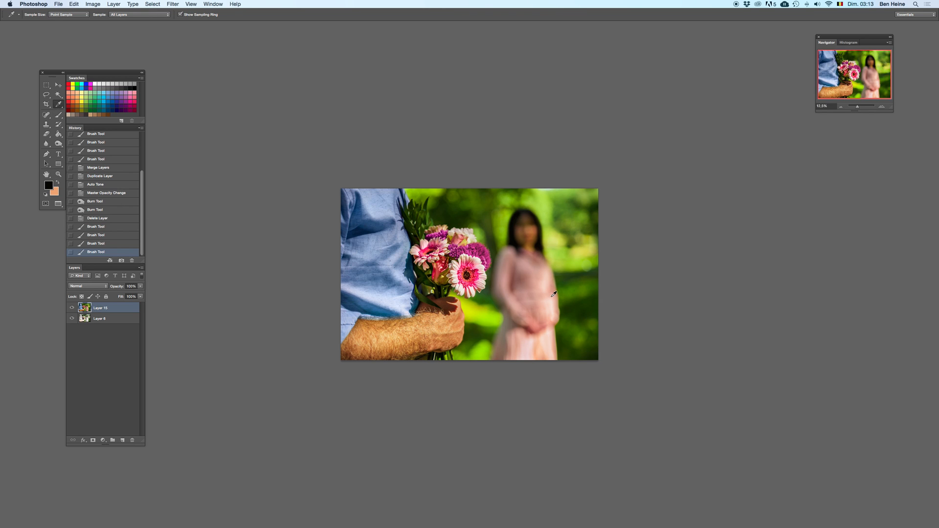
{"action": "key", "text": "b"}
{"action": "right_click", "coordinate": [571, 292]}
{"action": "left_click", "coordinate": [619, 307]}
{"action": "left_click_drag", "start_coordinate": [542, 303], "coordinate": [535, 300]}
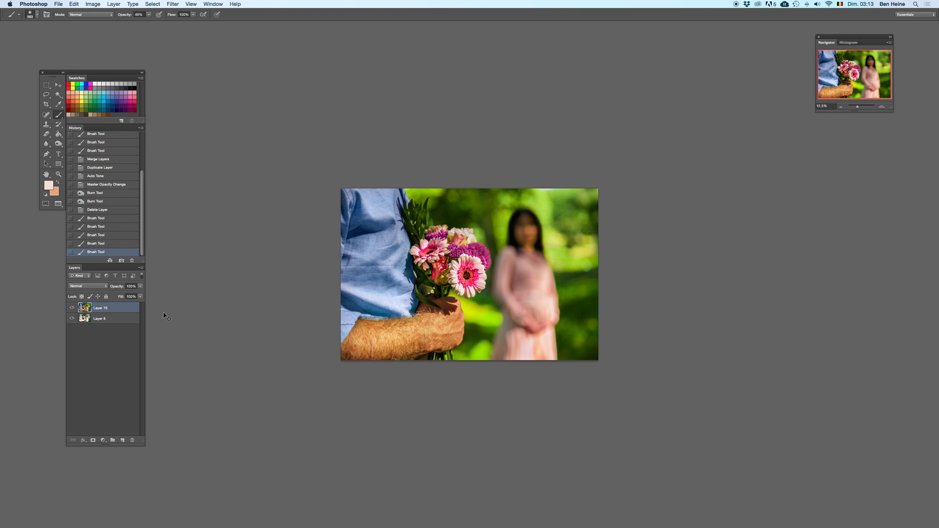
Step: Add a new layer above Layer 15 and paint pale pink over the dress near the woman's forearm
{"action": "left_click", "coordinate": [123, 440]}
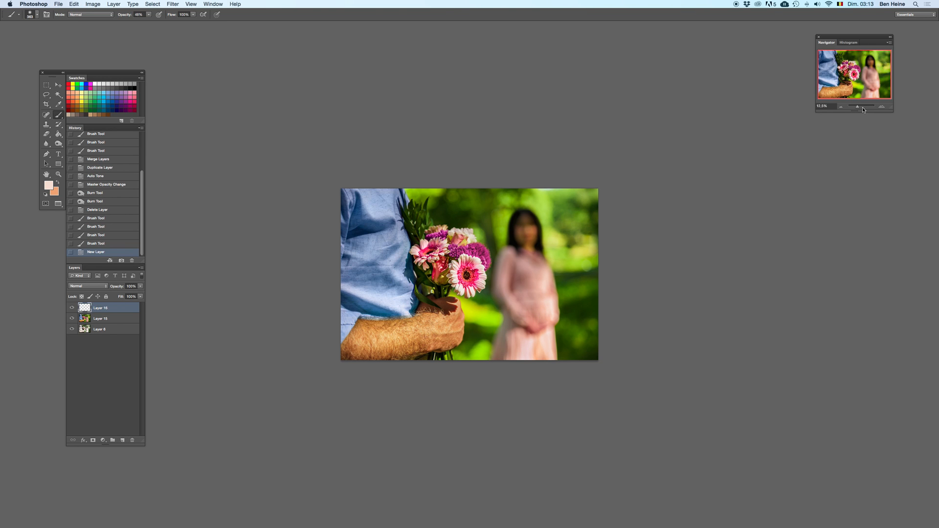
{"action": "left_click", "coordinate": [885, 107]}
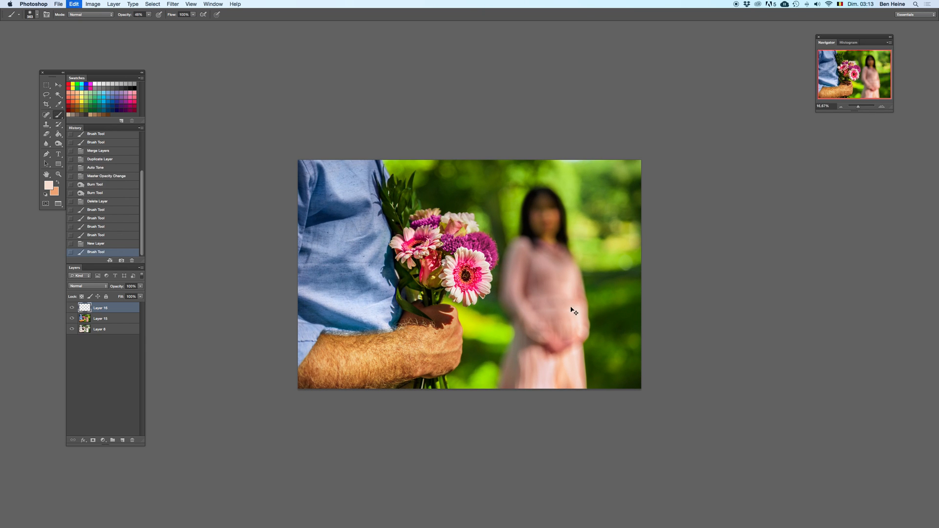
{"action": "left_click", "coordinate": [562, 303]}
{"action": "left_click_drag", "start_coordinate": [567, 316], "coordinate": [570, 329]}
Step: Sample a darker salmon pink from the dress and stroke it along the outer forearm, checking it with undo and redo
{"action": "key", "text": "i"}
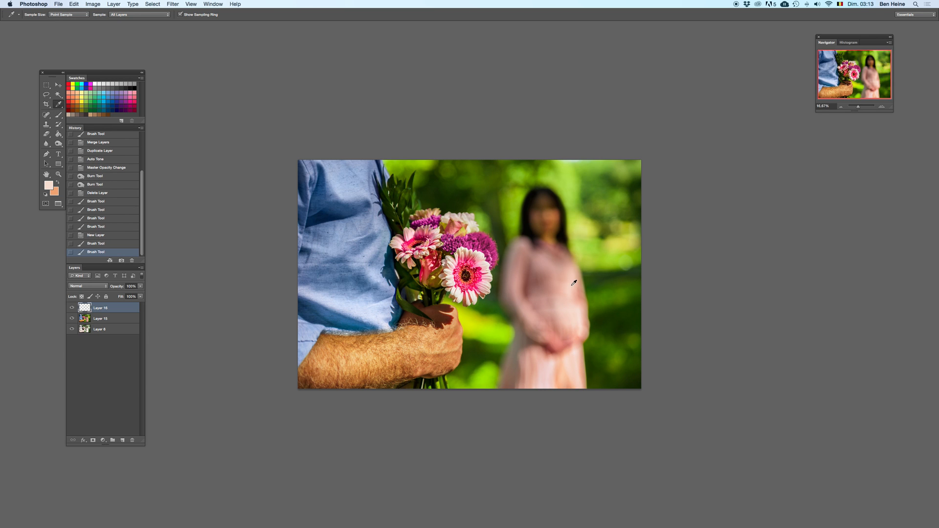
{"action": "key", "text": "b"}
{"action": "left_click_drag", "start_coordinate": [577, 319], "coordinate": [585, 333]}
{"action": "key", "text": "super+z"}
{"action": "key", "text": "super+z"}
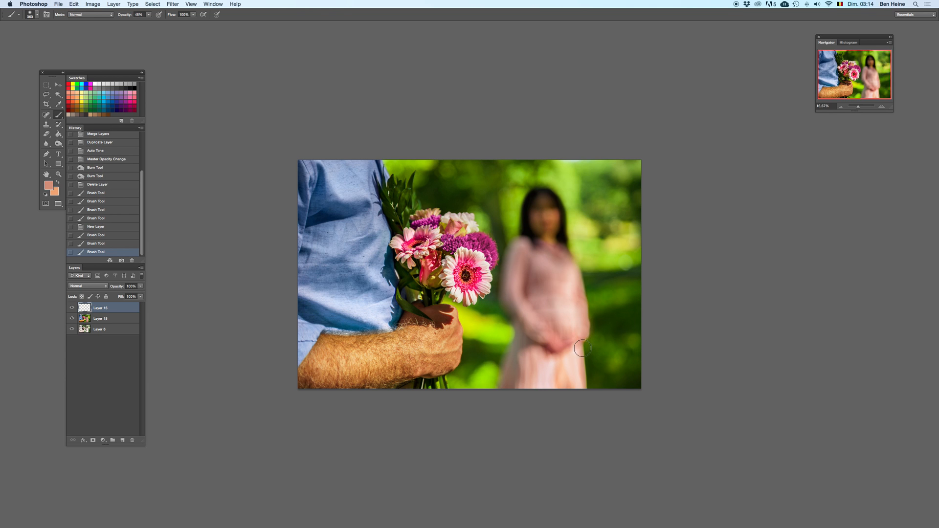
Step: Compare the zoomed-out photo with and without Layer 16 by deleting and restoring it
{"action": "left_click", "coordinate": [841, 107]}
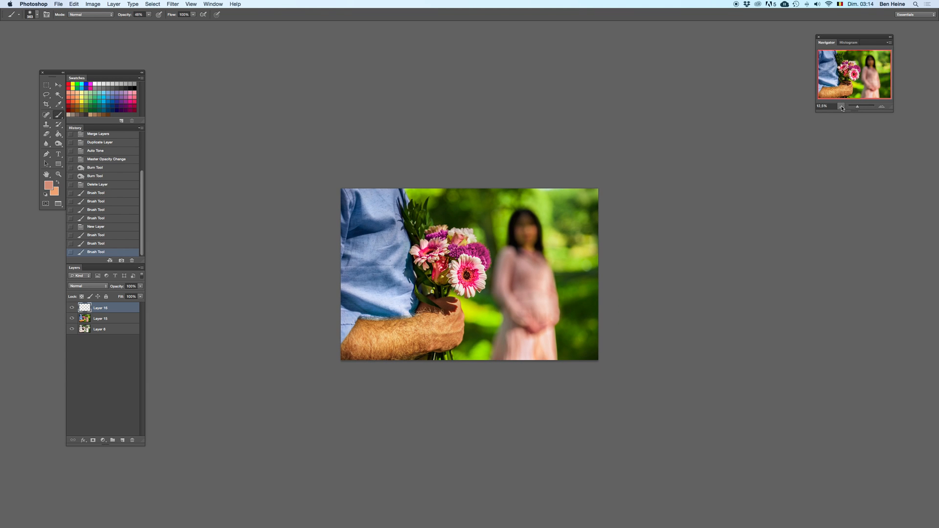
{"action": "left_click", "coordinate": [842, 107]}
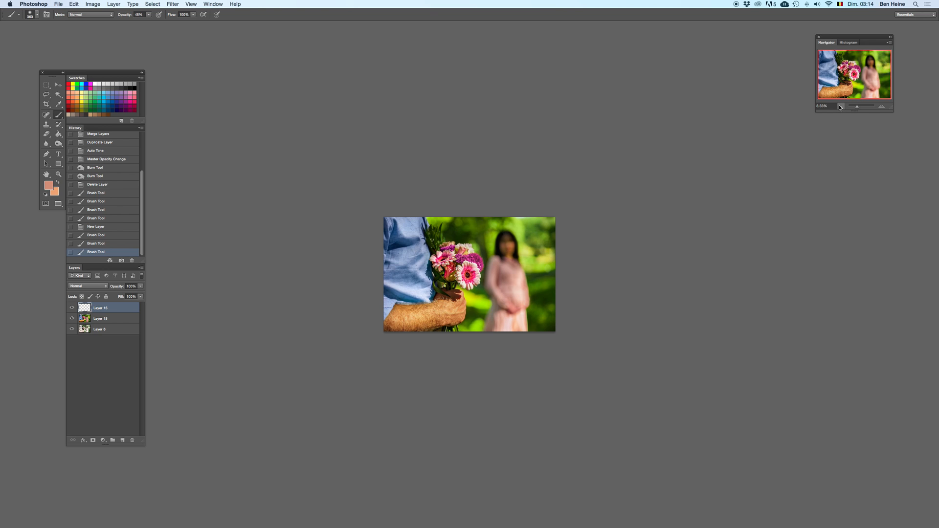
{"action": "key", "text": "Delete"}
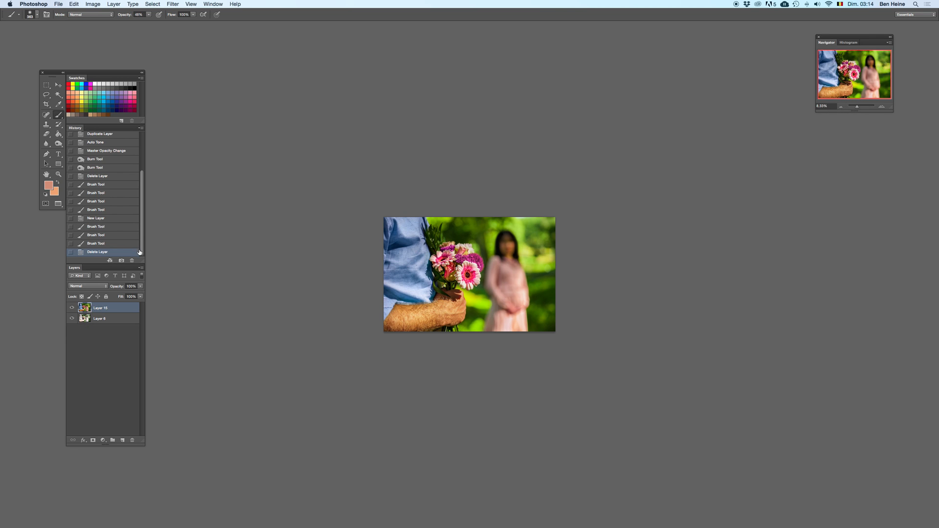
{"action": "key", "text": "super+z"}
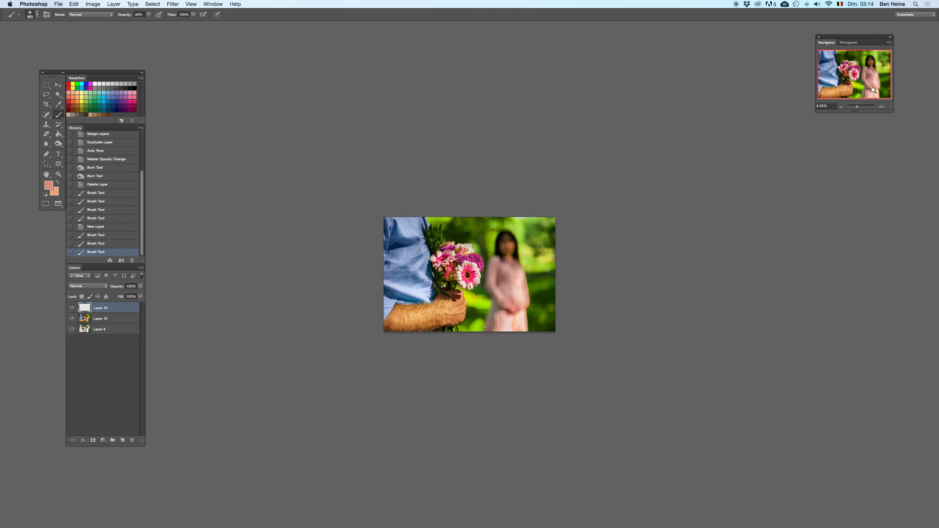
Step: Lower the brush opacity to 19% and blend salmon pink over the woman's hand area
{"action": "left_click", "coordinate": [886, 110]}
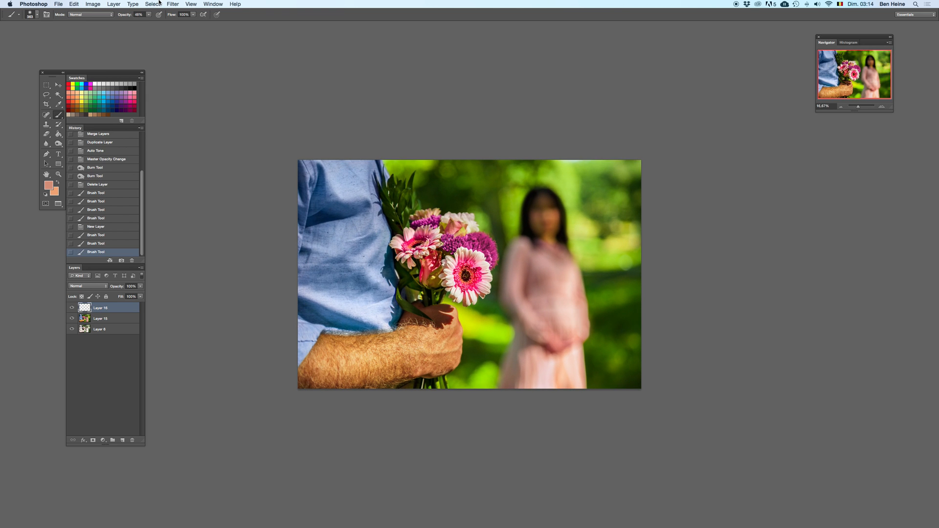
{"action": "left_click_drag", "start_coordinate": [149, 15], "coordinate": [142, 22]}
{"action": "mouse_move", "coordinate": [567, 336]}
{"action": "left_mouse_down"}
{"action": "mouse_move", "coordinate": [564, 313]}
{"action": "mouse_move", "coordinate": [573, 336]}
{"action": "left_mouse_up"}
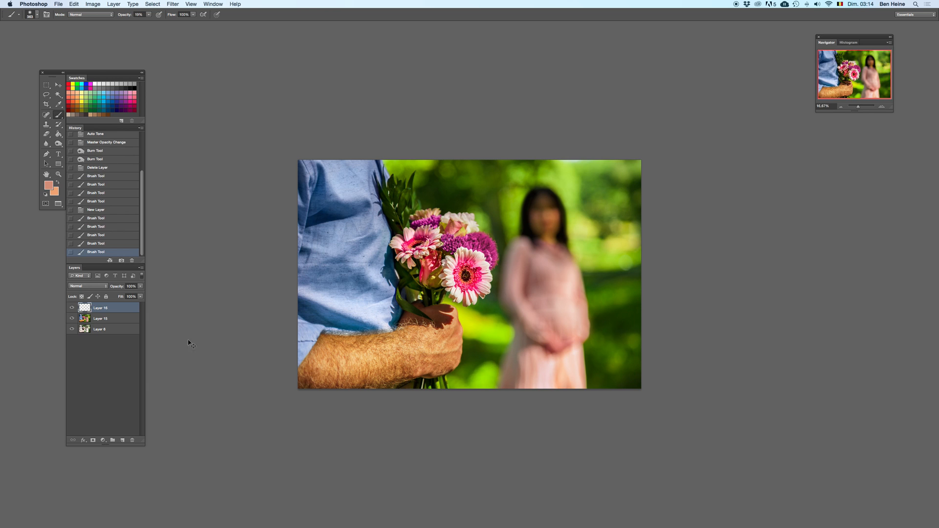
Step: Merge Layer 16 with Layer 15 and duplicate the merged layer
{"action": "left_click", "coordinate": [116, 321], "text": "shift"}
{"action": "right_click", "coordinate": [119, 320]}
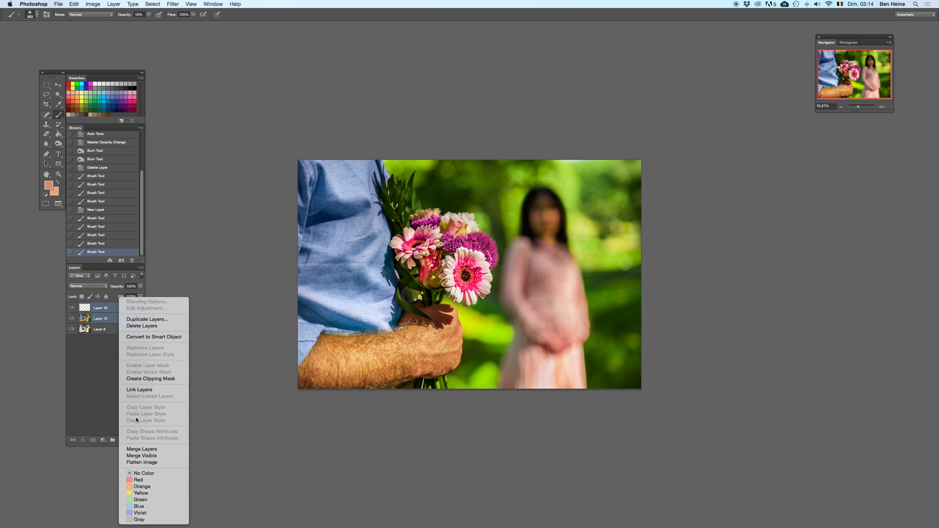
{"action": "left_click", "coordinate": [140, 451]}
{"action": "right_click", "coordinate": [112, 308]}
{"action": "left_click", "coordinate": [142, 318]}
{"action": "key", "text": "Return"}
Step: Reapply the last-used Lens Blur filter to the Layer 16 copy
{"action": "left_click", "coordinate": [883, 107]}
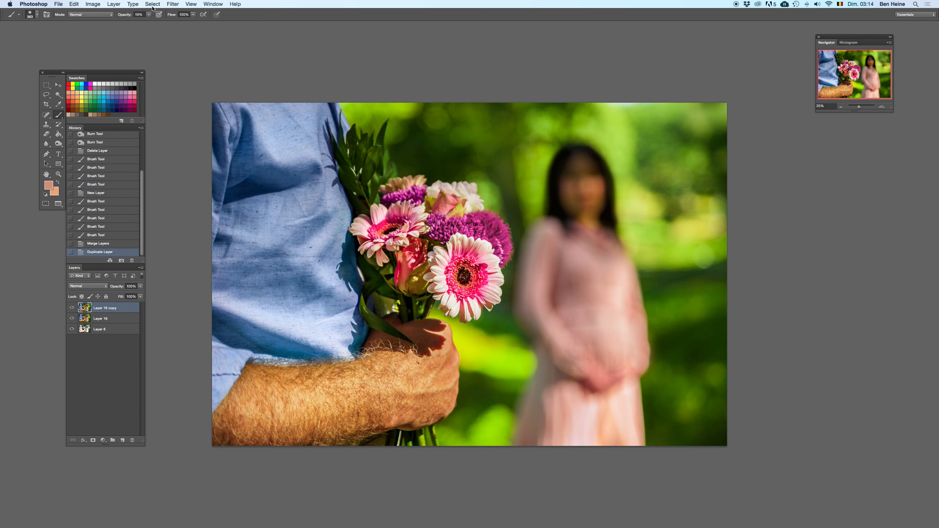
{"action": "left_click", "coordinate": [190, 4]}
{"action": "mouse_move", "coordinate": [186, 15]}
{"action": "left_click", "coordinate": [182, 14]}
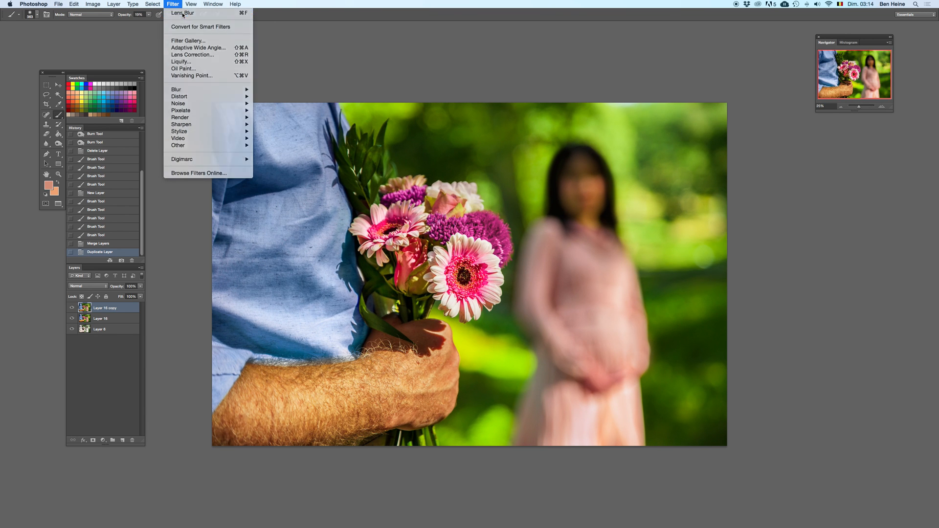
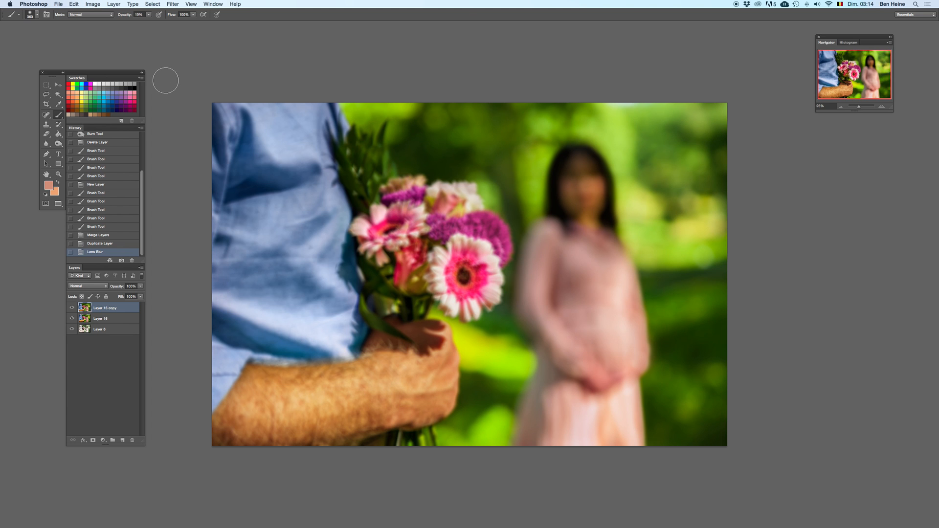
Step: Compare the full photo with and without the Lens Blur on the Layer 16 copy
{"action": "key", "text": "super+z"}
{"action": "key", "text": "super+z"}
{"action": "key", "text": "super+z"}
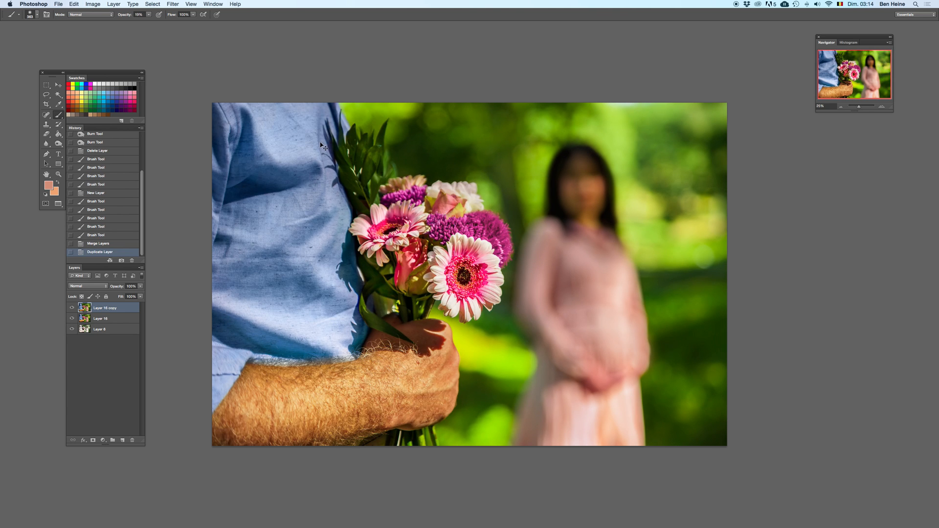
{"action": "key", "text": "super+z"}
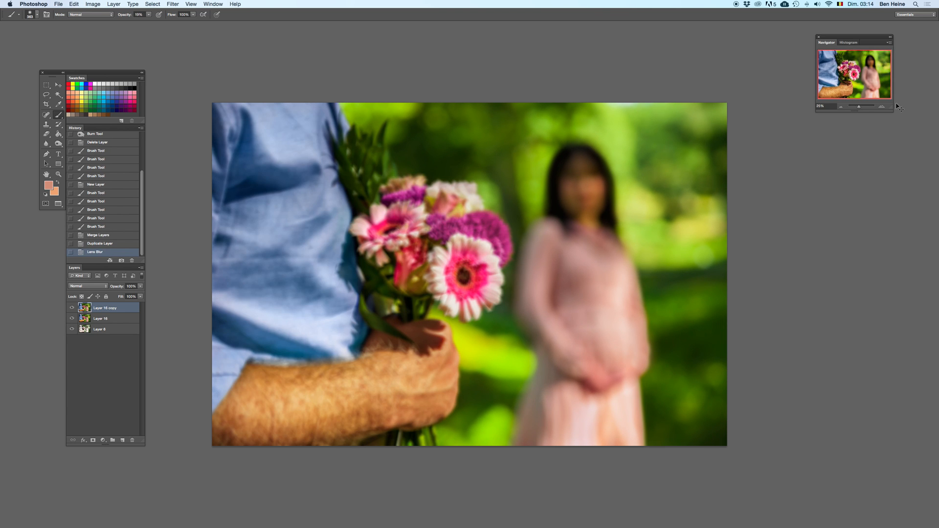
{"action": "key", "text": "super+z"}
{"action": "key", "text": "super+z"}
{"action": "left_click", "coordinate": [881, 106]}
{"action": "key", "text": "super+z"}
{"action": "key", "text": "super+z"}
{"action": "key", "text": "super+z"}
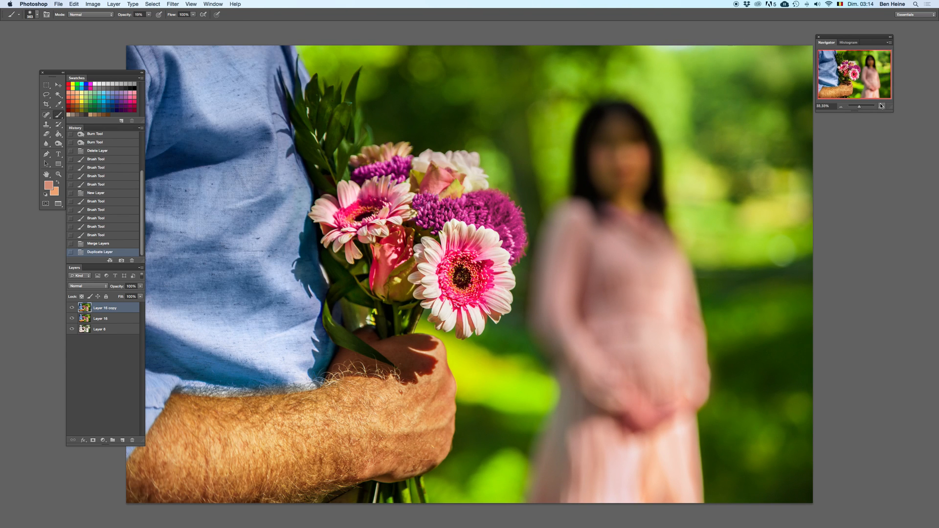
Step: Compare the bouquet close up and the whole photo zoomed out, with and without the Lens Blur
{"action": "left_click", "coordinate": [881, 106]}
{"action": "scroll", "coordinate": [484, 142], "scroll_direction": "up", "scroll_amount": 5}
{"action": "key", "text": "super+z"}
{"action": "key", "text": "e"}
{"action": "key", "text": "super+z"}
{"action": "key", "text": "super+z"}
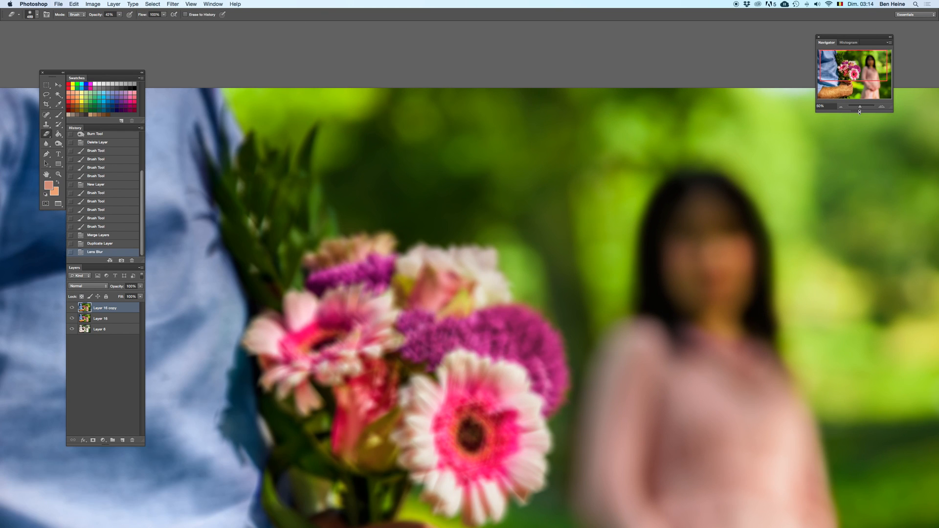
{"action": "left_click_drag", "start_coordinate": [860, 106], "coordinate": [858, 107]}
{"action": "key", "text": "super+z"}
{"action": "key", "text": "super+z"}
{"action": "left_click", "coordinate": [884, 107]}
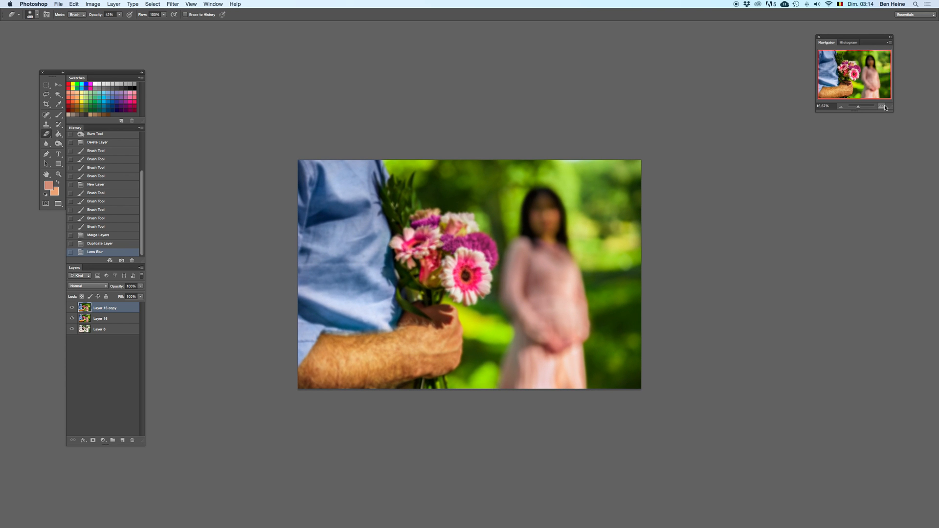
{"action": "left_click", "coordinate": [883, 107]}
{"action": "key", "text": "super+z"}
{"action": "key", "text": "super+z"}
Step: Set the Eraser opacity to 100% and erase the blurred copy from background patches above the bouquet, beside the hand and behind the woman
{"action": "left_click", "coordinate": [119, 14]}
{"action": "left_click_drag", "start_coordinate": [125, 23], "coordinate": [239, 19]}
{"action": "left_click", "coordinate": [438, 113]}
{"action": "mouse_move", "coordinate": [457, 112]}
{"action": "left_mouse_down"}
{"action": "mouse_move", "coordinate": [497, 127]}
{"action": "mouse_move", "coordinate": [535, 120]}
{"action": "mouse_move", "coordinate": [551, 131]}
{"action": "mouse_move", "coordinate": [459, 136]}
{"action": "mouse_move", "coordinate": [431, 112]}
{"action": "mouse_move", "coordinate": [457, 105]}
{"action": "left_mouse_up"}
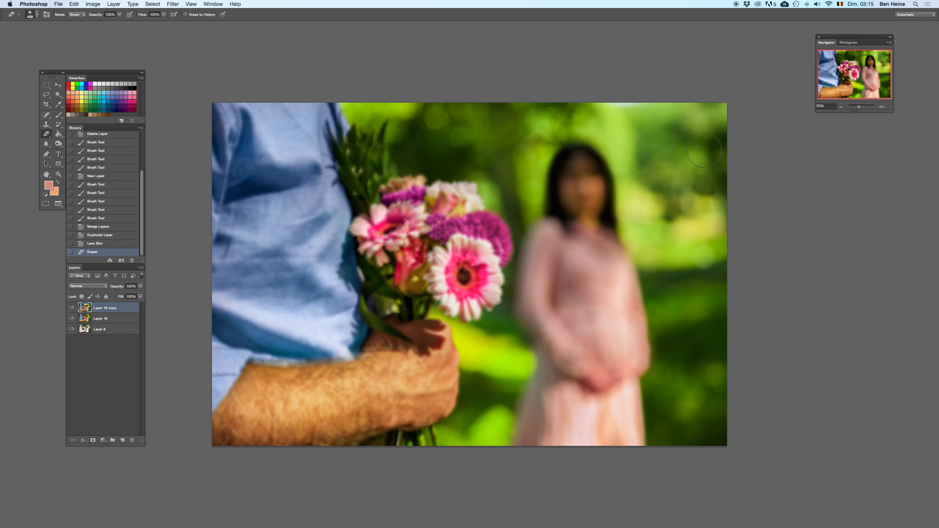
{"action": "left_click", "coordinate": [717, 382]}
{"action": "left_click", "coordinate": [426, 113]}
{"action": "left_click", "coordinate": [484, 174]}
{"action": "left_click", "coordinate": [716, 383]}
{"action": "mouse_move", "coordinate": [709, 398]}
{"action": "left_mouse_down"}
{"action": "mouse_move", "coordinate": [669, 386]}
{"action": "mouse_move", "coordinate": [692, 395]}
{"action": "left_mouse_up"}
{"action": "left_click_drag", "start_coordinate": [684, 313], "coordinate": [661, 336]}
{"action": "left_click_drag", "start_coordinate": [477, 403], "coordinate": [497, 392]}
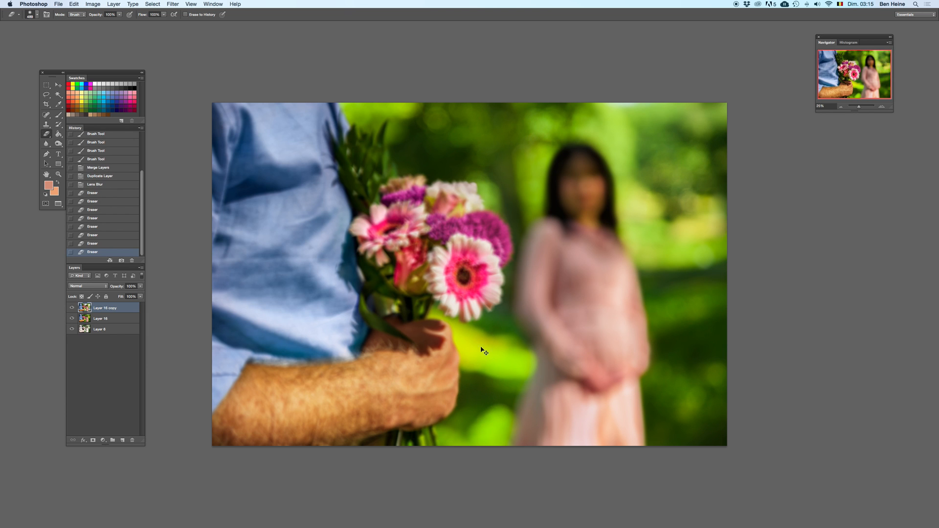
Step: Erase the blur over the bouquet's flowers, using a smaller eraser along the purple flower and the large gerbera
{"action": "mouse_move", "coordinate": [466, 286]}
{"action": "left_mouse_down"}
{"action": "mouse_move", "coordinate": [440, 278]}
{"action": "mouse_move", "coordinate": [447, 251]}
{"action": "mouse_move", "coordinate": [437, 208]}
{"action": "left_mouse_up"}
{"action": "left_click", "coordinate": [443, 208]}
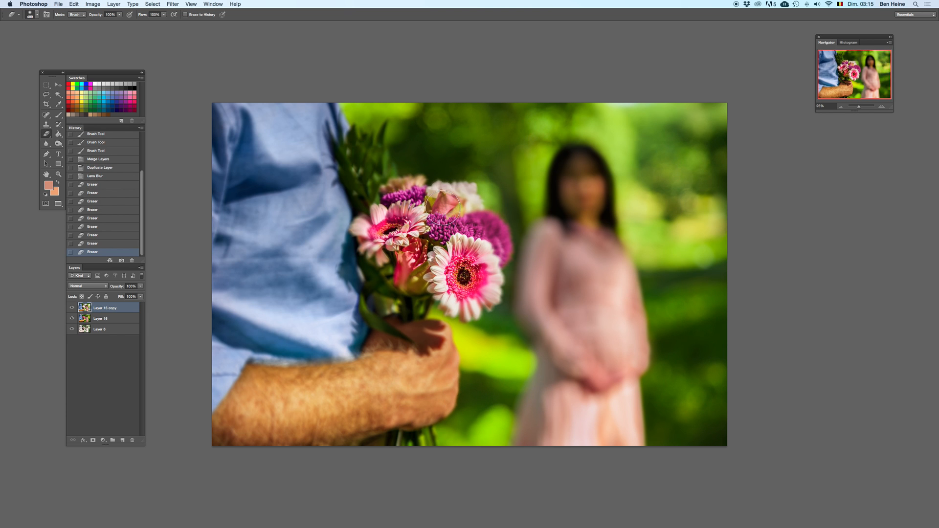
{"action": "right_click", "coordinate": [464, 198]}
{"action": "left_click", "coordinate": [460, 193]}
{"action": "left_click", "coordinate": [471, 189]}
{"action": "mouse_move", "coordinate": [480, 221]}
{"action": "left_mouse_down"}
{"action": "mouse_move", "coordinate": [505, 230]}
{"action": "mouse_move", "coordinate": [497, 254]}
{"action": "left_mouse_up"}
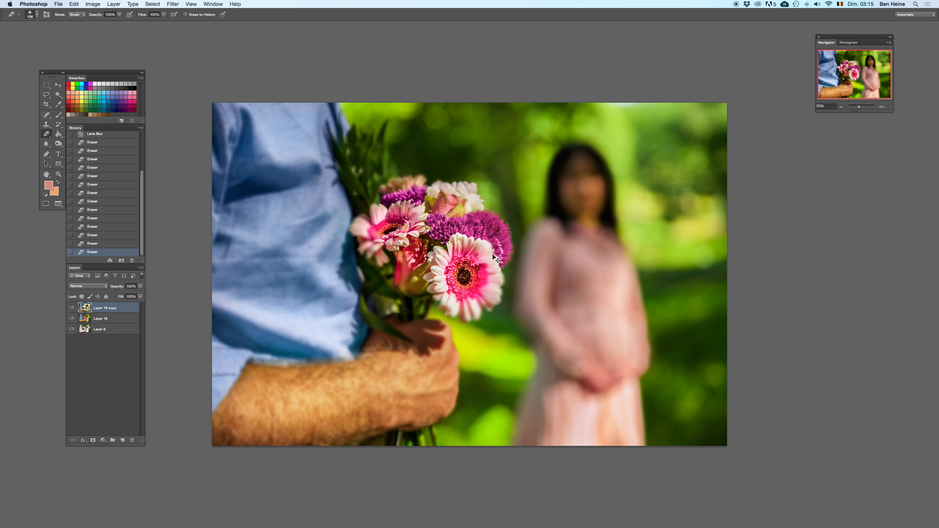
{"action": "left_click_drag", "start_coordinate": [500, 252], "coordinate": [502, 253]}
{"action": "mouse_move", "coordinate": [489, 304]}
{"action": "left_mouse_down"}
{"action": "mouse_move", "coordinate": [472, 315]}
{"action": "mouse_move", "coordinate": [426, 303]}
{"action": "mouse_move", "coordinate": [371, 333]}
{"action": "mouse_move", "coordinate": [414, 296]}
{"action": "left_mouse_up"}
Step: Enlarge the eraser and remove the blur from the bouquet's leaves and stems and the adjoining shirt edge
{"action": "right_click", "coordinate": [415, 254]}
{"action": "left_click", "coordinate": [471, 286]}
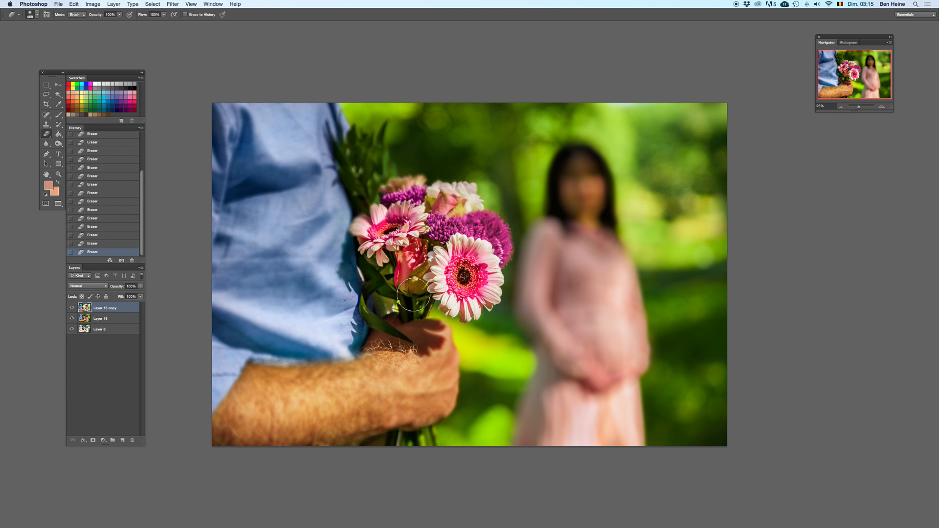
{"action": "mouse_move", "coordinate": [372, 173]}
{"action": "left_mouse_down"}
{"action": "mouse_move", "coordinate": [367, 200]}
{"action": "mouse_move", "coordinate": [390, 118]}
{"action": "mouse_move", "coordinate": [377, 193]}
{"action": "mouse_move", "coordinate": [358, 194]}
{"action": "mouse_move", "coordinate": [328, 133]}
{"action": "mouse_move", "coordinate": [312, 183]}
{"action": "left_mouse_up"}
{"action": "key", "text": "super+z"}
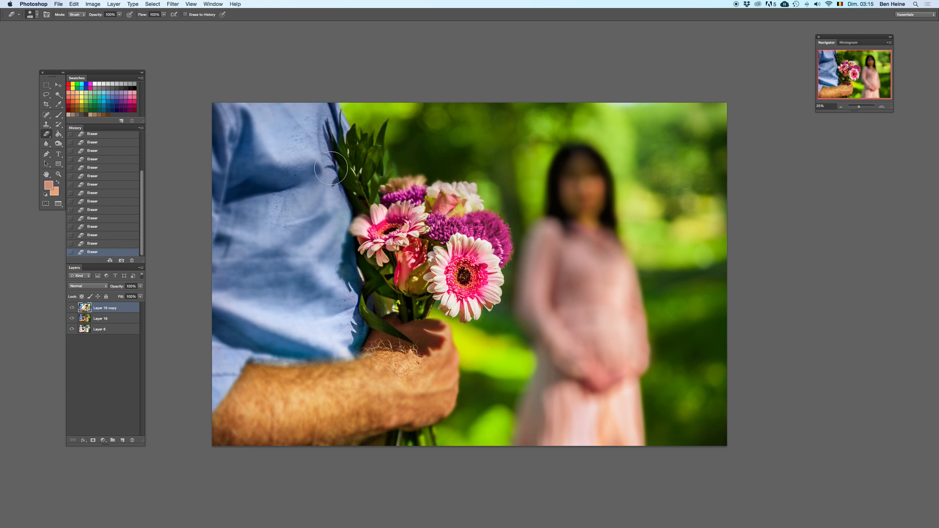
Step: Erase the blur over the man's fist, starting with a 167 px eraser and enlarging it for the inner area
{"action": "right_click", "coordinate": [460, 309]}
{"action": "left_click", "coordinate": [511, 323]}
{"action": "left_click", "coordinate": [431, 327]}
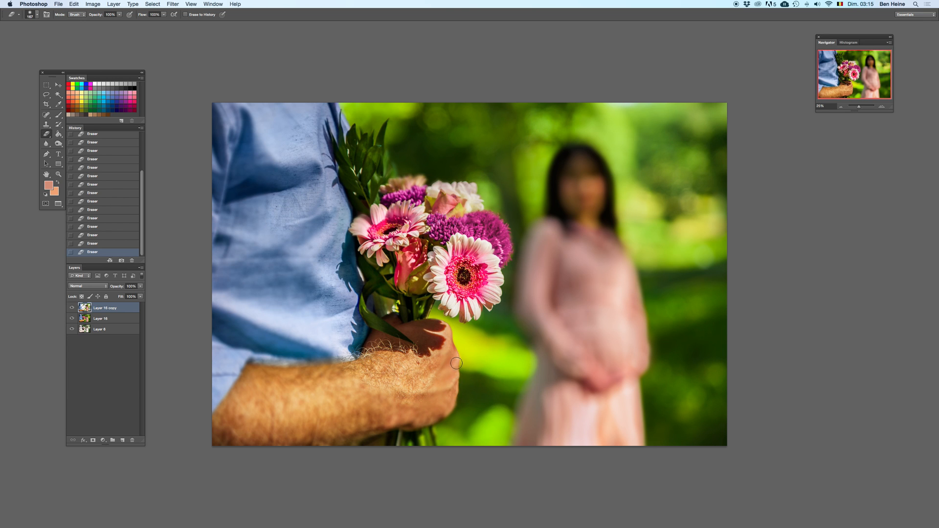
{"action": "right_click", "coordinate": [507, 311]}
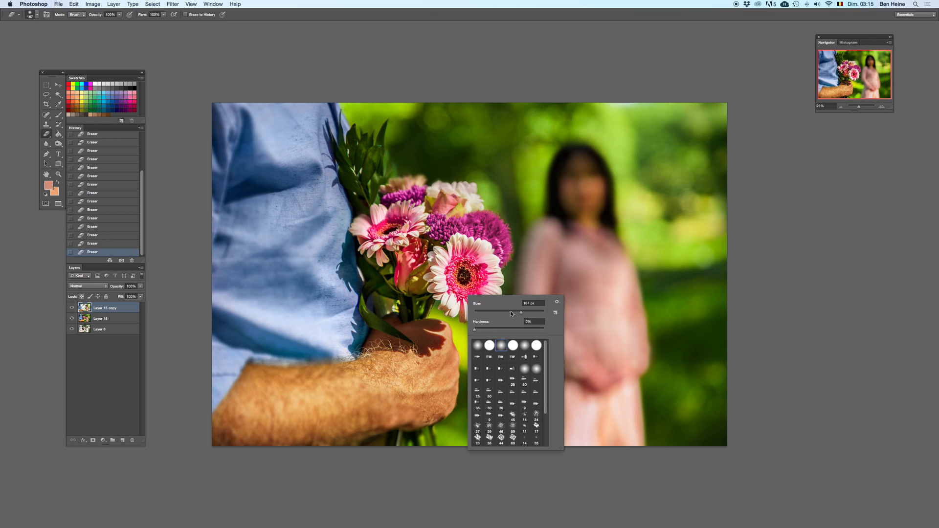
{"action": "left_click_drag", "start_coordinate": [532, 312], "coordinate": [528, 311]}
{"action": "left_click", "coordinate": [437, 368]}
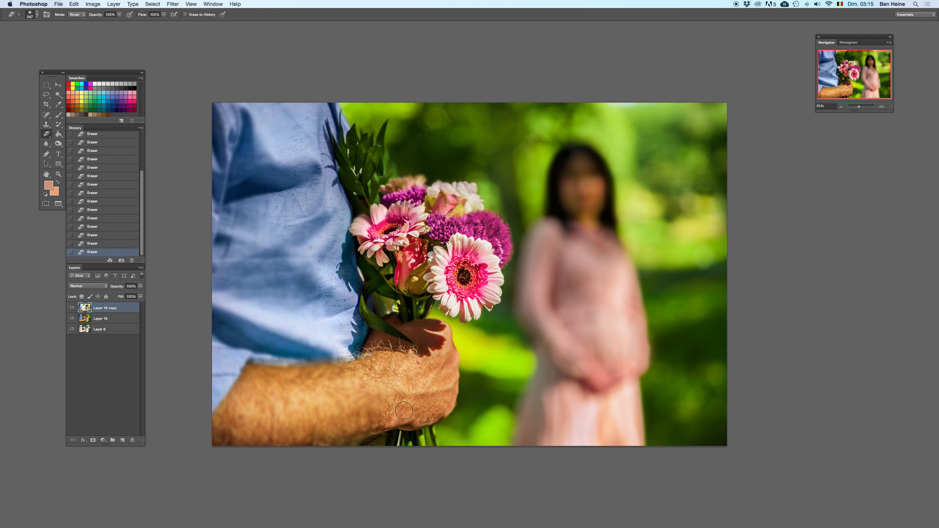
Step: Clear the blurred copy over the shirt and forearm with a rectangular selection, and deselect
{"action": "left_click", "coordinate": [49, 84]}
{"action": "mouse_move", "coordinate": [203, 97]}
{"action": "left_mouse_down"}
{"action": "mouse_move", "coordinate": [341, 482]}
{"action": "mouse_move", "coordinate": [333, 478]}
{"action": "left_mouse_up"}
{"action": "key", "text": "Delete"}
{"action": "key", "text": "super+d"}
{"action": "key", "text": "e"}
Step: Erase the remaining blur on the Layer 16 copy over the forearm, shirt, flowers and stems
{"action": "mouse_move", "coordinate": [334, 437]}
{"action": "left_mouse_down"}
{"action": "mouse_move", "coordinate": [357, 385]}
{"action": "mouse_move", "coordinate": [384, 383]}
{"action": "mouse_move", "coordinate": [394, 436]}
{"action": "left_mouse_up"}
{"action": "left_click_drag", "start_coordinate": [339, 351], "coordinate": [309, 311]}
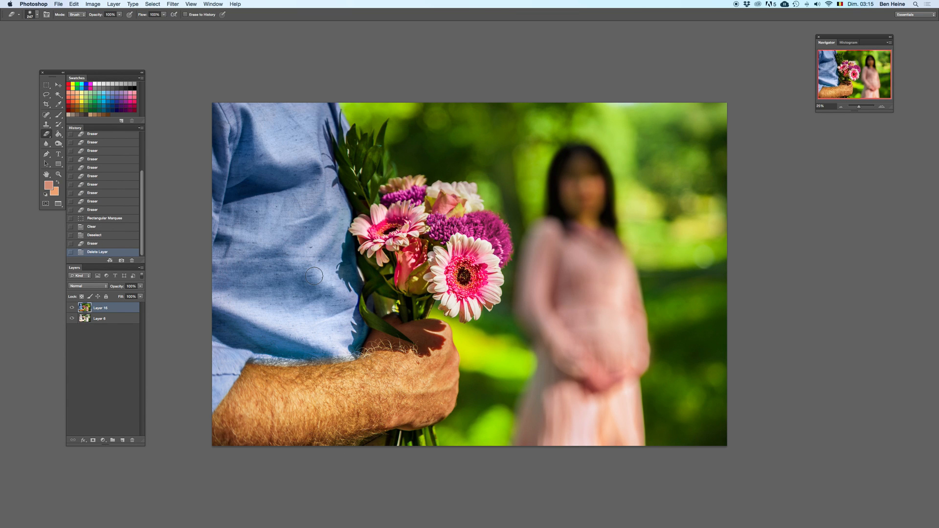
{"action": "mouse_move", "coordinate": [393, 222]}
{"action": "left_mouse_down"}
{"action": "mouse_move", "coordinate": [371, 183]}
{"action": "mouse_move", "coordinate": [391, 205]}
{"action": "mouse_move", "coordinate": [424, 178]}
{"action": "left_mouse_up"}
{"action": "mouse_move", "coordinate": [378, 291]}
{"action": "left_mouse_down"}
{"action": "mouse_move", "coordinate": [405, 332]}
{"action": "mouse_move", "coordinate": [390, 328]}
{"action": "left_mouse_up"}
{"action": "key", "text": "super+e"}
{"action": "key", "text": "super+z"}
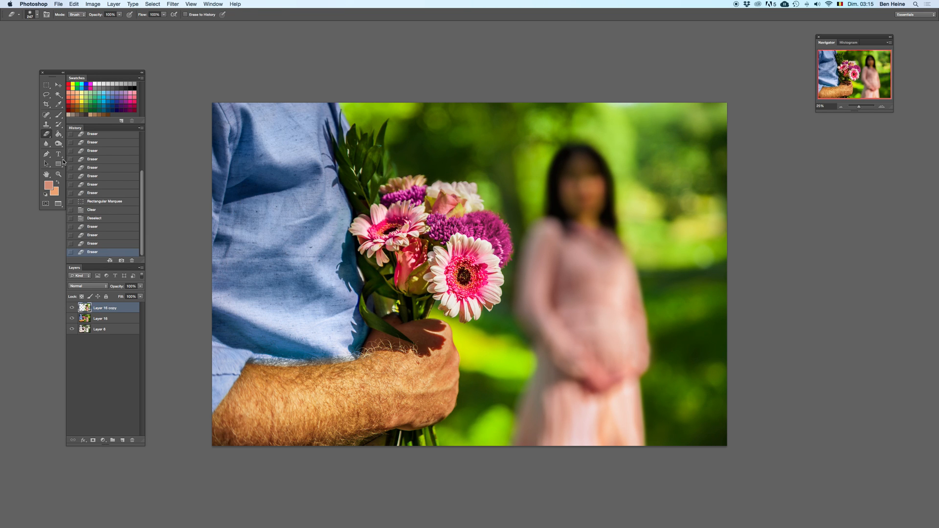
Step: Add a salmon helper rectangle beneath the Layer 16 copy, covering the shirt, arm and bouquet area
{"action": "left_click", "coordinate": [59, 163]}
{"action": "left_click_drag", "start_coordinate": [200, 92], "coordinate": [540, 501]}
{"action": "left_click_drag", "start_coordinate": [433, 405], "coordinate": [429, 403]}
{"action": "key", "text": "super+z"}
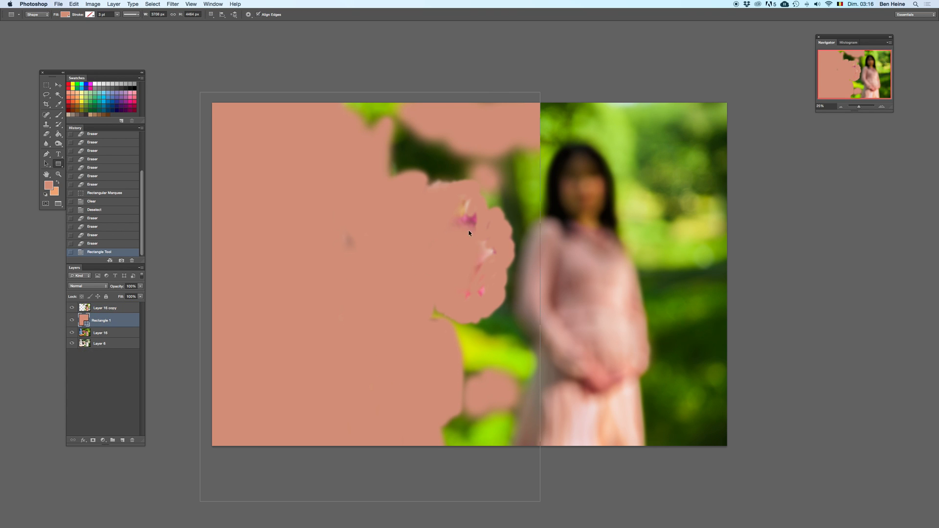
{"action": "key", "text": "e"}
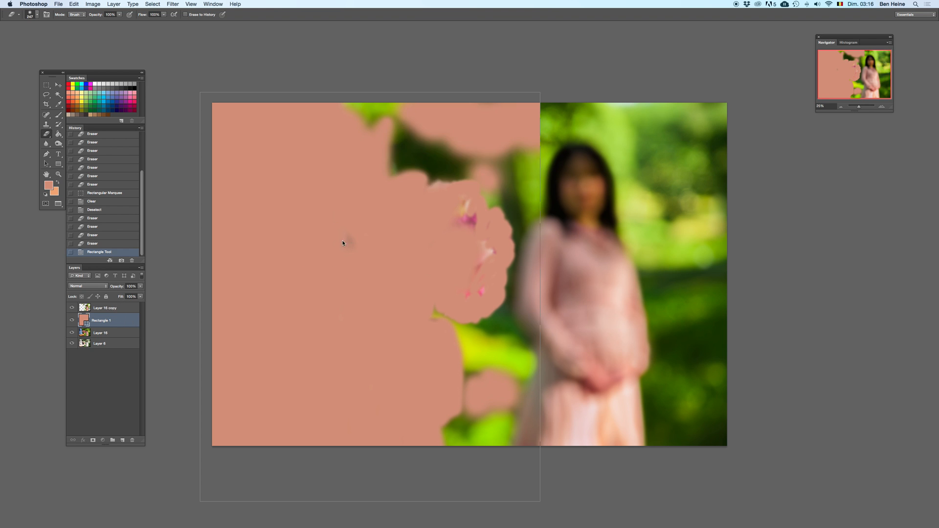
Step: Erase the leftover blurred spots on the Layer 16 copy inside the bouquet and shirt area, and delete the helper rectangle
{"action": "left_click", "coordinate": [117, 309]}
{"action": "mouse_move", "coordinate": [363, 233]}
{"action": "left_mouse_down"}
{"action": "mouse_move", "coordinate": [292, 235]}
{"action": "mouse_move", "coordinate": [456, 223]}
{"action": "mouse_move", "coordinate": [467, 201]}
{"action": "mouse_move", "coordinate": [501, 251]}
{"action": "mouse_move", "coordinate": [468, 288]}
{"action": "mouse_move", "coordinate": [457, 259]}
{"action": "left_mouse_up"}
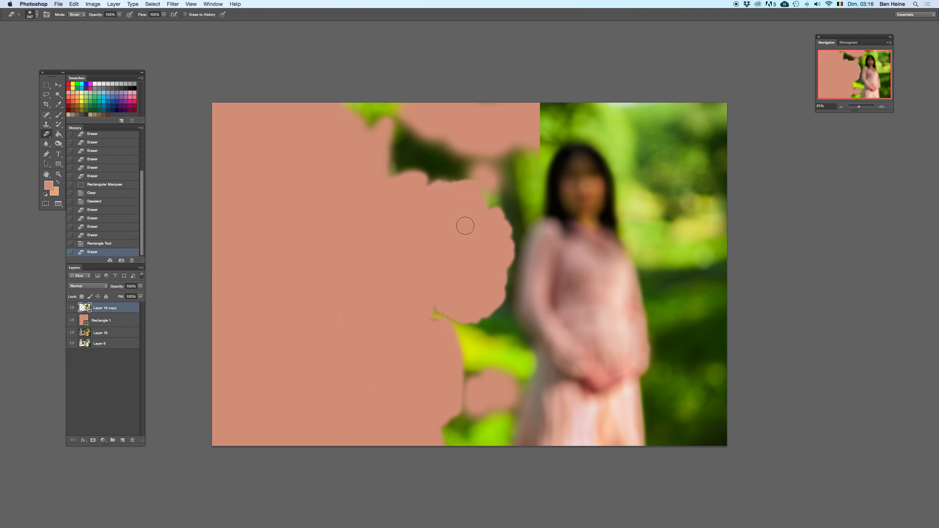
{"action": "left_click", "coordinate": [389, 297]}
{"action": "left_click", "coordinate": [108, 320]}
{"action": "key", "text": "BackSpace"}
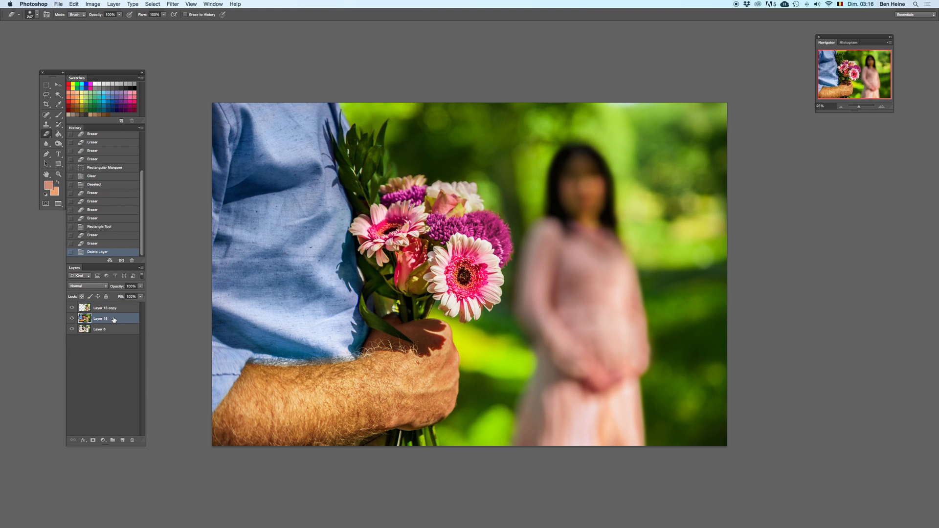
{"action": "key", "text": "ctrl+z"}
{"action": "key", "text": "ctrl+z"}
{"action": "key", "text": "ctrl+z"}
{"action": "key", "text": "ctrl+z"}
Step: Blur the green background above the bouquet on Layer 16 with the Blur tool, enlarging its brush to 216 px
{"action": "left_click", "coordinate": [884, 106]}
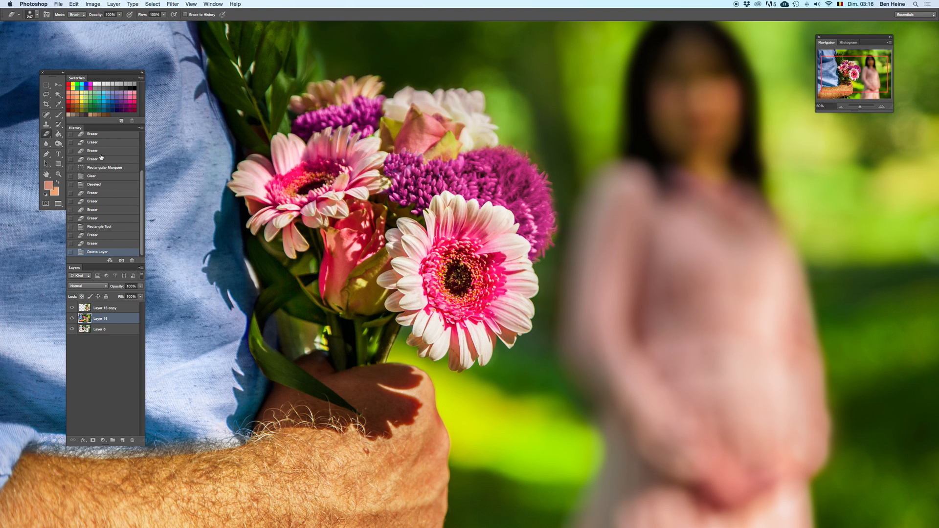
{"action": "left_click", "coordinate": [46, 144]}
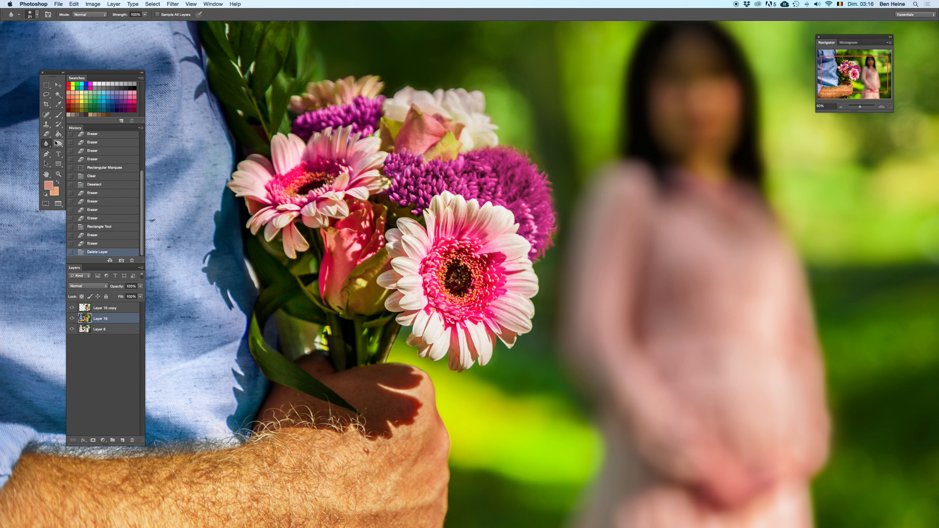
{"action": "left_click", "coordinate": [884, 107]}
{"action": "scroll", "coordinate": [613, 153], "scroll_direction": "up", "scroll_amount": 10}
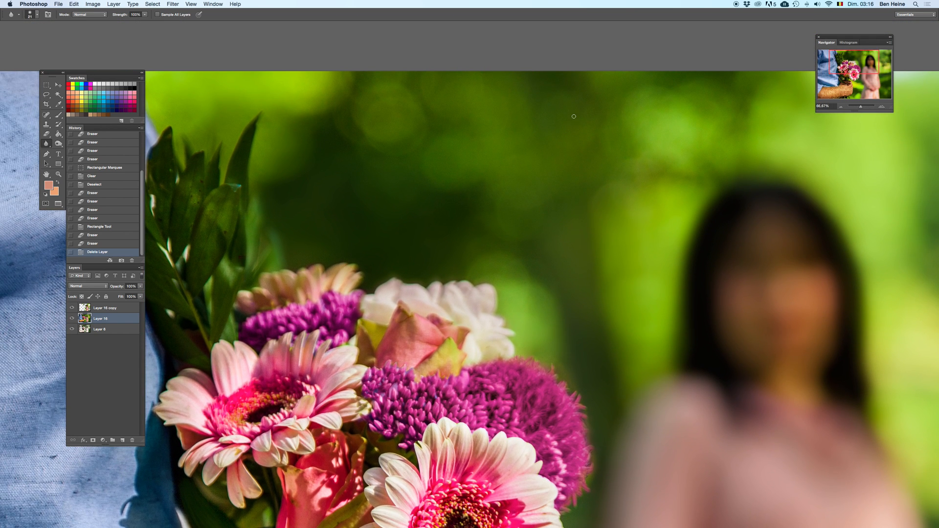
{"action": "right_click", "coordinate": [574, 116]}
{"action": "left_click", "coordinate": [597, 93]}
{"action": "right_click", "coordinate": [612, 118]}
{"action": "left_click", "coordinate": [673, 131]}
{"action": "mouse_move", "coordinate": [651, 77]}
{"action": "left_mouse_down"}
{"action": "mouse_move", "coordinate": [623, 154]}
{"action": "mouse_move", "coordinate": [665, 172]}
{"action": "mouse_move", "coordinate": [683, 159]}
{"action": "left_mouse_up"}
{"action": "right_click", "coordinate": [692, 141]}
{"action": "left_click", "coordinate": [768, 153]}
{"action": "key", "text": "Return"}
{"action": "mouse_move", "coordinate": [557, 114]}
{"action": "left_mouse_down"}
{"action": "mouse_move", "coordinate": [418, 152]}
{"action": "mouse_move", "coordinate": [393, 55]}
{"action": "mouse_move", "coordinate": [407, 86]}
{"action": "left_mouse_up"}
Step: Enlarge the Blur brush further and smooth the background between the bouquet and the woman's head
{"action": "right_click", "coordinate": [495, 132]}
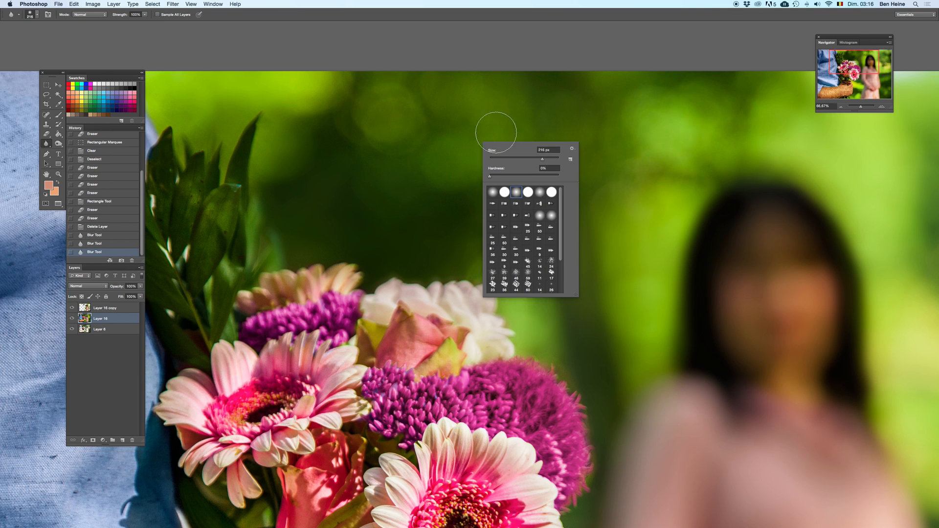
{"action": "left_click", "coordinate": [549, 159]}
{"action": "key", "text": "Return"}
{"action": "mouse_move", "coordinate": [519, 292]}
{"action": "left_mouse_down"}
{"action": "mouse_move", "coordinate": [468, 233]}
{"action": "mouse_move", "coordinate": [533, 156]}
{"action": "left_mouse_up"}
{"action": "mouse_move", "coordinate": [624, 184]}
{"action": "left_mouse_down"}
{"action": "mouse_move", "coordinate": [563, 210]}
{"action": "mouse_move", "coordinate": [477, 217]}
{"action": "left_mouse_up"}
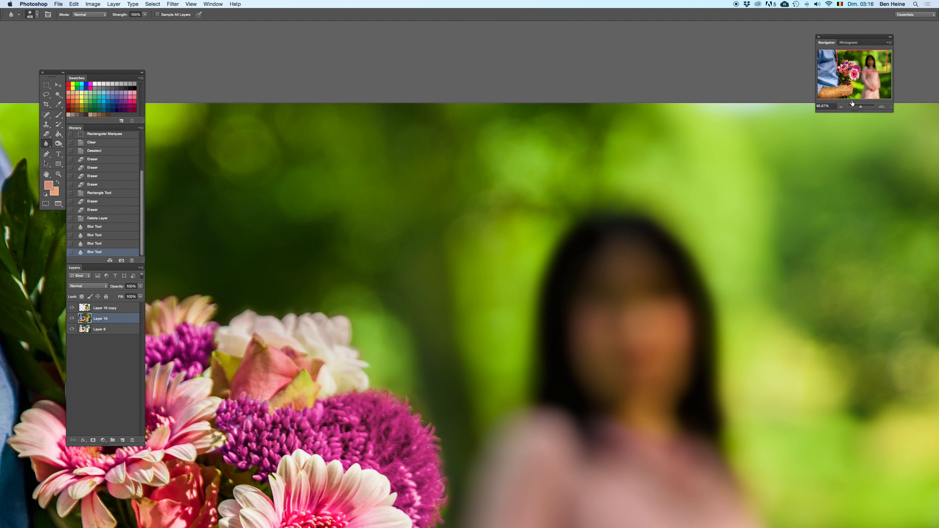
{"action": "left_click", "coordinate": [884, 108]}
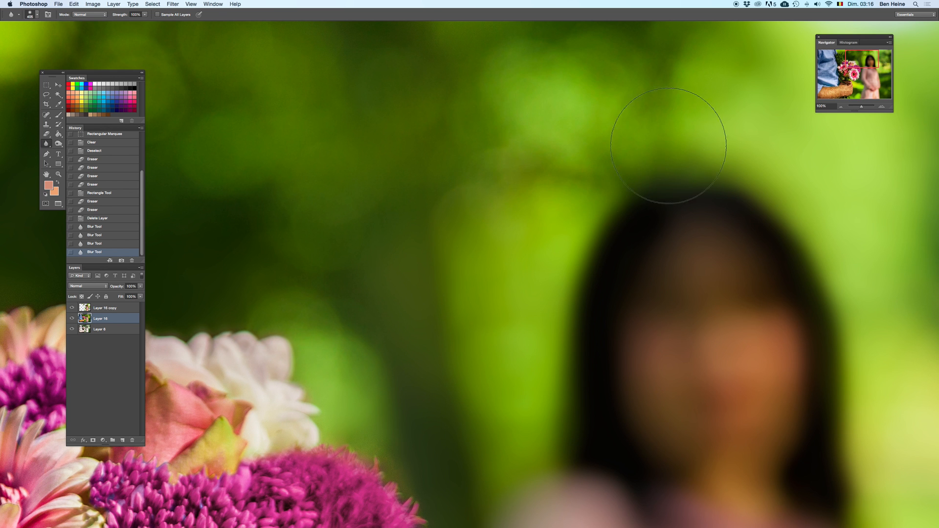
{"action": "left_click", "coordinate": [320, 191]}
Step: Smooth the grainy foliage and light spots in the background behind the woman, out to the photo's edge
{"action": "scroll", "coordinate": [319, 164], "scroll_direction": "right", "scroll_amount": 15}
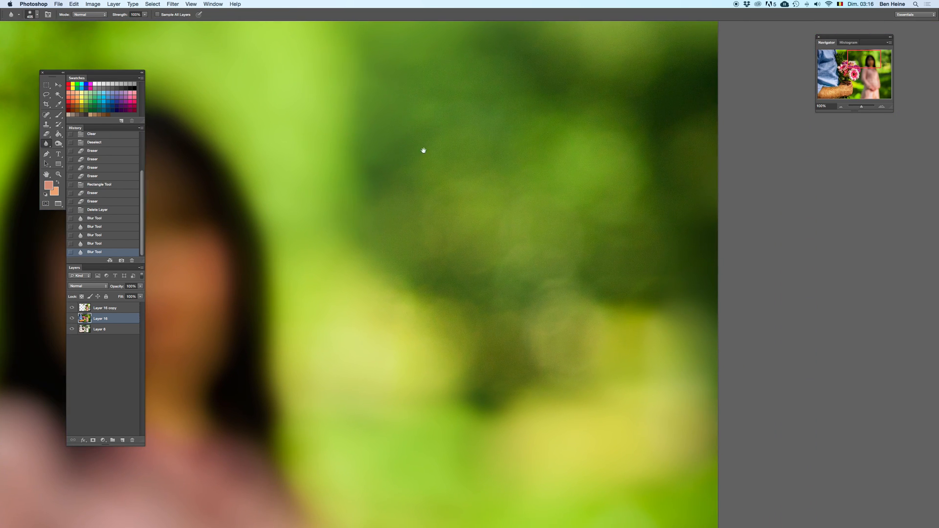
{"action": "mouse_move", "coordinate": [635, 175]}
{"action": "left_mouse_down"}
{"action": "mouse_move", "coordinate": [629, 325]}
{"action": "mouse_move", "coordinate": [478, 316]}
{"action": "mouse_move", "coordinate": [618, 128]}
{"action": "left_mouse_up"}
{"action": "left_click", "coordinate": [548, 264]}
{"action": "left_click_drag", "start_coordinate": [479, 210], "coordinate": [505, 370]}
{"action": "left_click", "coordinate": [582, 382]}
{"action": "left_click_drag", "start_coordinate": [541, 450], "coordinate": [545, 210]}
{"action": "left_click_drag", "start_coordinate": [545, 249], "coordinate": [587, 88]}
{"action": "mouse_move", "coordinate": [536, 289]}
{"action": "left_mouse_down"}
{"action": "mouse_move", "coordinate": [564, 241]}
{"action": "mouse_move", "coordinate": [517, 152]}
{"action": "left_mouse_up"}
{"action": "left_click_drag", "start_coordinate": [522, 270], "coordinate": [497, 148]}
{"action": "mouse_move", "coordinate": [472, 195]}
{"action": "left_mouse_down"}
{"action": "mouse_move", "coordinate": [619, 178]}
{"action": "mouse_move", "coordinate": [521, 207]}
{"action": "mouse_move", "coordinate": [495, 323]}
{"action": "left_mouse_up"}
{"action": "left_click_drag", "start_coordinate": [518, 371], "coordinate": [566, 91]}
{"action": "mouse_move", "coordinate": [489, 243]}
{"action": "left_mouse_down"}
{"action": "mouse_move", "coordinate": [640, 213]}
{"action": "mouse_move", "coordinate": [767, 227]}
{"action": "mouse_move", "coordinate": [753, 359]}
{"action": "mouse_move", "coordinate": [711, 338]}
{"action": "mouse_move", "coordinate": [635, 205]}
{"action": "mouse_move", "coordinate": [527, 149]}
{"action": "mouse_move", "coordinate": [642, 217]}
{"action": "mouse_move", "coordinate": [460, 270]}
{"action": "left_mouse_up"}
Step: Reduce the Blur brush to 28 px and soften the purple flower's edge facing the woman
{"action": "mouse_move", "coordinate": [576, 90]}
{"action": "left_mouse_down"}
{"action": "mouse_move", "coordinate": [661, 226]}
{"action": "mouse_move", "coordinate": [835, 240]}
{"action": "left_mouse_up"}
{"action": "left_click_drag", "start_coordinate": [178, 186], "coordinate": [549, 215]}
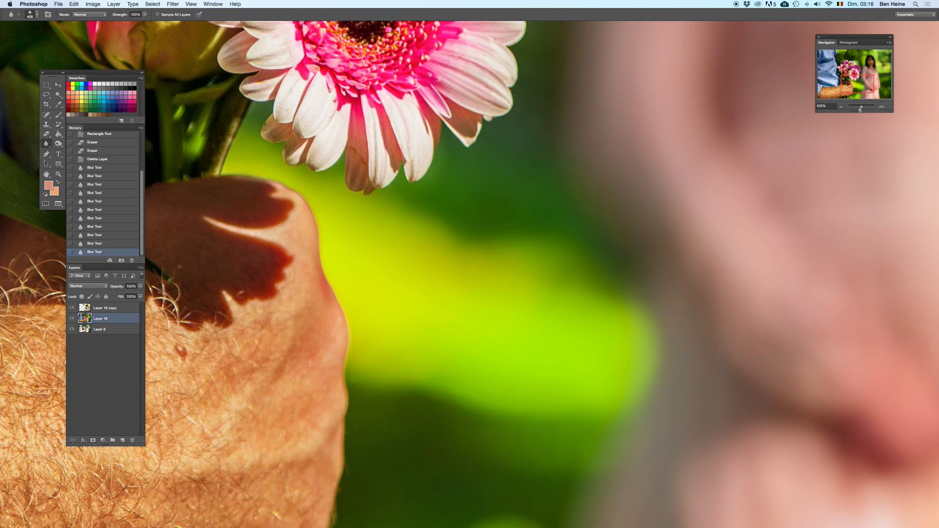
{"action": "left_click_drag", "start_coordinate": [862, 108], "coordinate": [860, 108]}
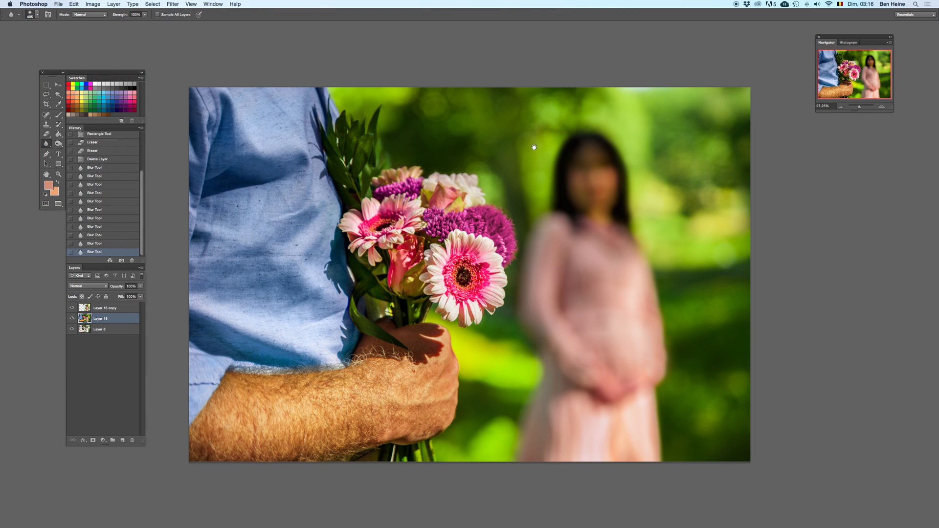
{"action": "left_click", "coordinate": [884, 111]}
{"action": "left_click", "coordinate": [885, 111]}
{"action": "left_click", "coordinate": [885, 111]}
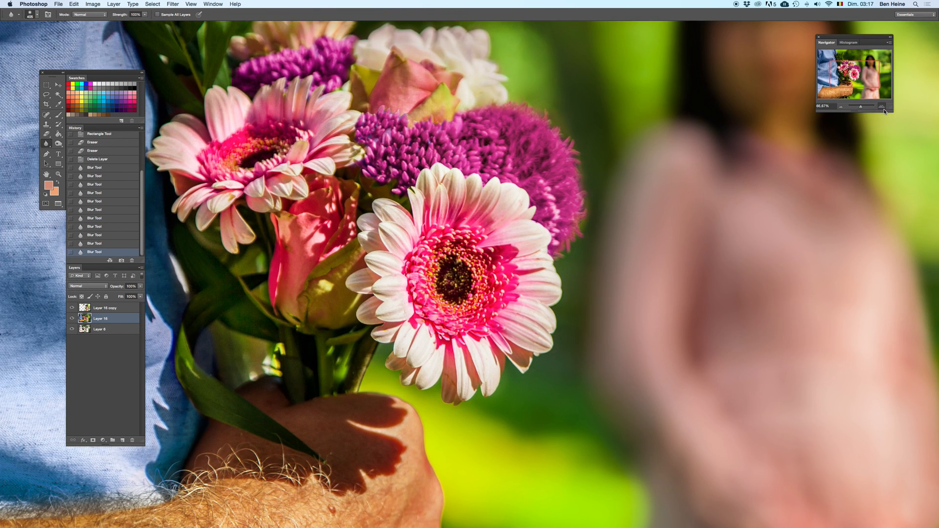
{"action": "left_click", "coordinate": [884, 110]}
{"action": "right_click", "coordinate": [731, 211]}
{"action": "left_click", "coordinate": [710, 186]}
{"action": "left_click_drag", "start_coordinate": [646, 159], "coordinate": [635, 138]}
{"action": "left_click_drag", "start_coordinate": [634, 138], "coordinate": [589, 252]}
{"action": "right_click", "coordinate": [593, 193]}
{"action": "left_click", "coordinate": [576, 175]}
{"action": "key", "text": "super+z"}
Step: Enlarge the Blur brush and blend the purple flower's upper outer edge into the background
{"action": "right_click", "coordinate": [590, 165]}
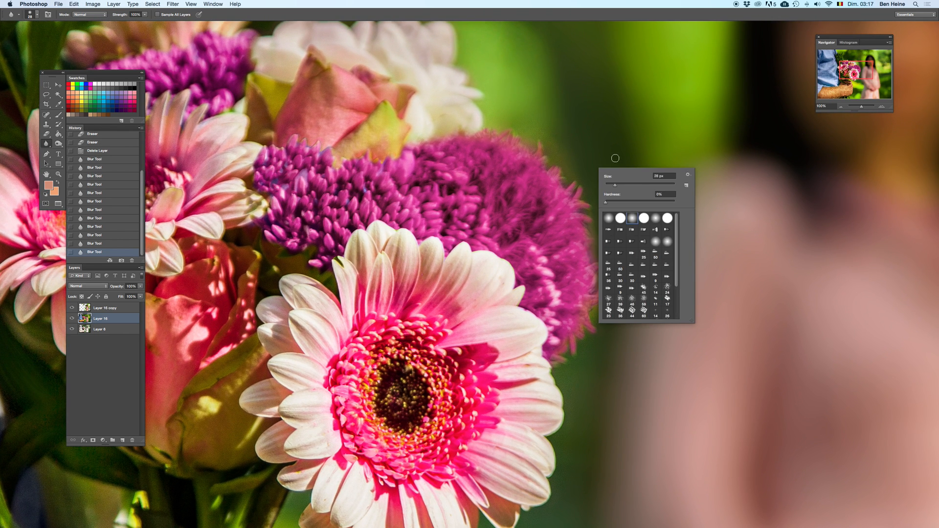
{"action": "left_click", "coordinate": [645, 185]}
{"action": "left_click", "coordinate": [564, 185]}
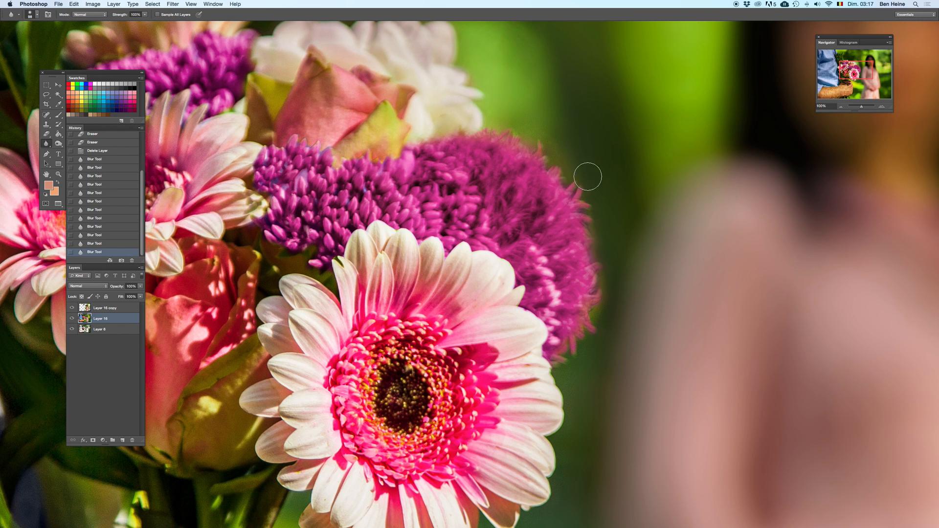
{"action": "key", "text": "super+z"}
{"action": "mouse_move", "coordinate": [570, 187]}
{"action": "left_mouse_down"}
{"action": "mouse_move", "coordinate": [543, 138]}
{"action": "mouse_move", "coordinate": [561, 151]}
{"action": "mouse_move", "coordinate": [542, 141]}
{"action": "left_mouse_up"}
{"action": "left_click_drag", "start_coordinate": [542, 141], "coordinate": [561, 140]}
Step: Resize the Blur brush and soften the upper contours of the purple and white flowers
{"action": "right_click", "coordinate": [586, 141]}
{"action": "left_click", "coordinate": [617, 156]}
{"action": "left_click", "coordinate": [564, 138]}
{"action": "left_click_drag", "start_coordinate": [489, 128], "coordinate": [491, 128]}
{"action": "left_click_drag", "start_coordinate": [490, 128], "coordinate": [515, 235]}
Step: Adjust the Blur brush size and soften the peach flower at the back of the bouquet beside the leaves
{"action": "left_click_drag", "start_coordinate": [342, 142], "coordinate": [584, 167]}
{"action": "right_click", "coordinate": [476, 120]}
{"action": "left_click", "coordinate": [420, 138]}
{"action": "right_click", "coordinate": [456, 125]}
{"action": "left_click", "coordinate": [484, 142]}
{"action": "left_click", "coordinate": [358, 177]}
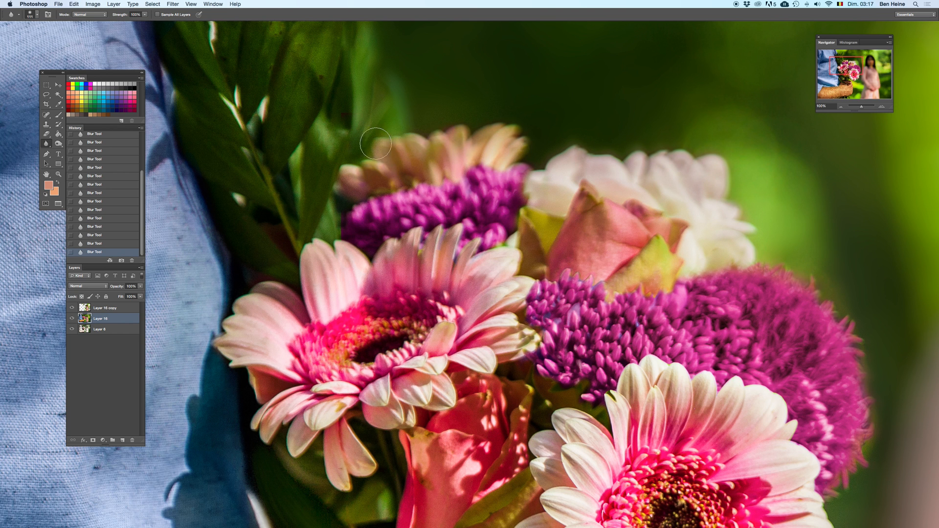
Step: Adjust the Blur brush size and soften the outer petal edges of the front pink-and-white gerbera
{"action": "mouse_move", "coordinate": [490, 505]}
{"action": "left_mouse_down"}
{"action": "mouse_move", "coordinate": [438, 189]}
{"action": "mouse_move", "coordinate": [311, 85]}
{"action": "left_mouse_up"}
{"action": "right_click", "coordinate": [611, 240]}
{"action": "left_click", "coordinate": [611, 239]}
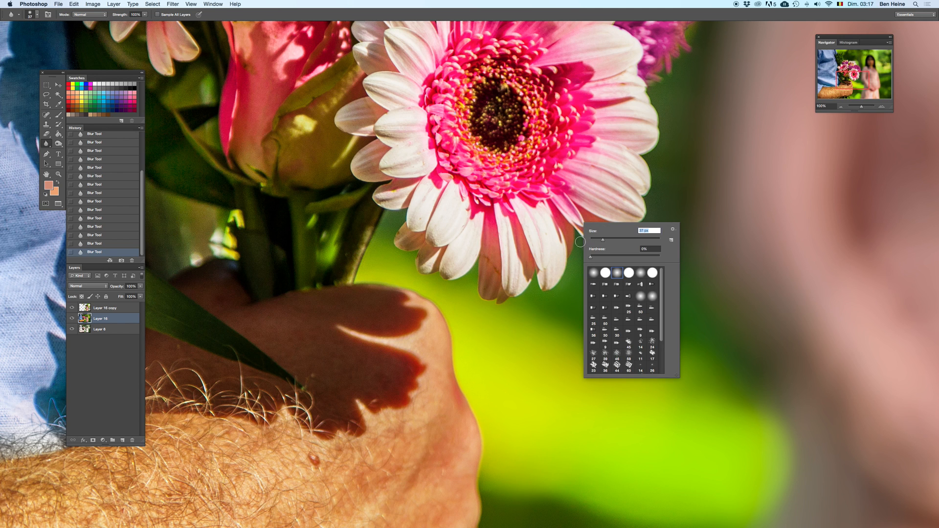
{"action": "left_click", "coordinate": [580, 240]}
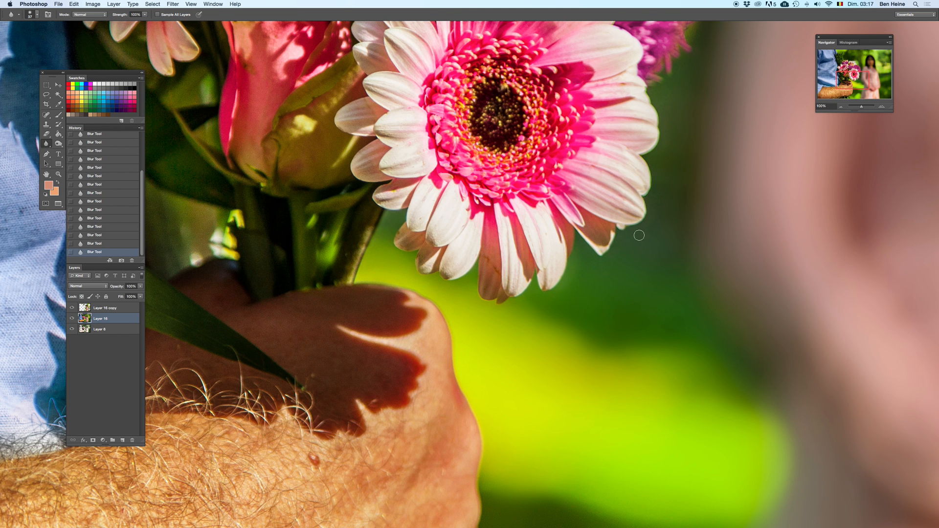
{"action": "left_click_drag", "start_coordinate": [622, 225], "coordinate": [562, 300]}
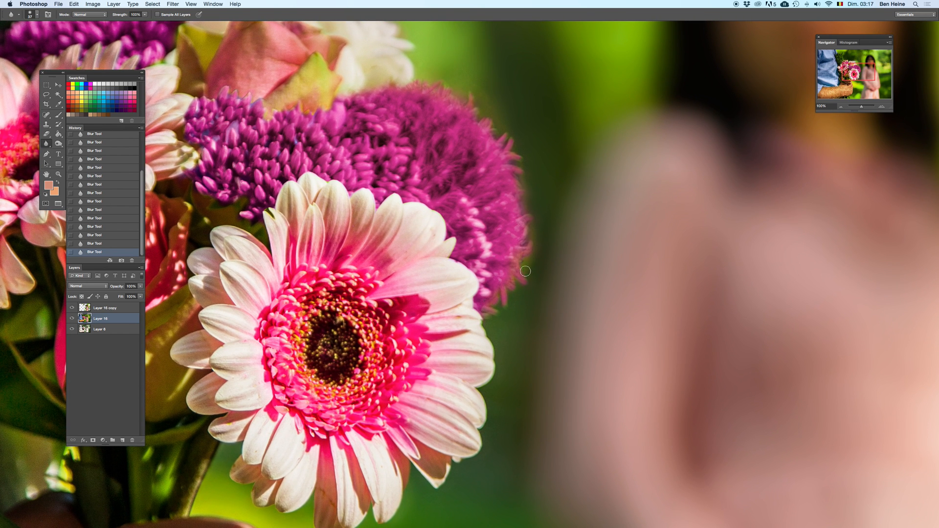
{"action": "left_click_drag", "start_coordinate": [495, 299], "coordinate": [508, 182]}
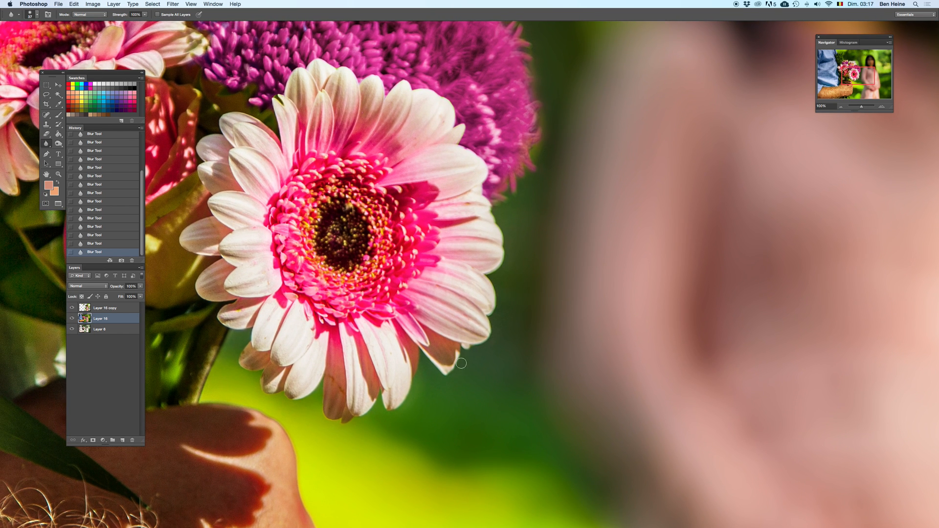
Step: Select the two topmost layers together
{"action": "left_click", "coordinate": [842, 107]}
{"action": "left_click", "coordinate": [841, 107]}
{"action": "left_click", "coordinate": [841, 106]}
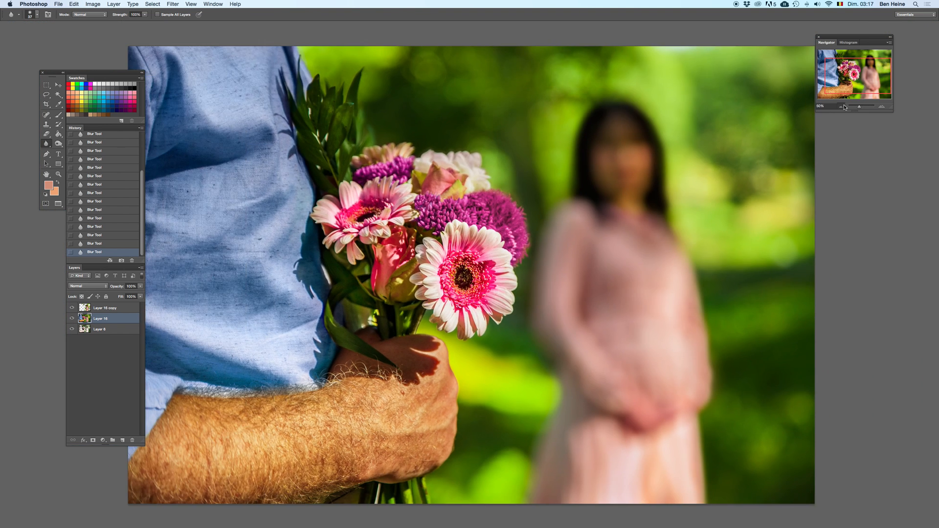
{"action": "left_click", "coordinate": [841, 107]}
{"action": "left_click", "coordinate": [841, 107]}
{"action": "left_click", "coordinate": [124, 307], "text": "shift"}
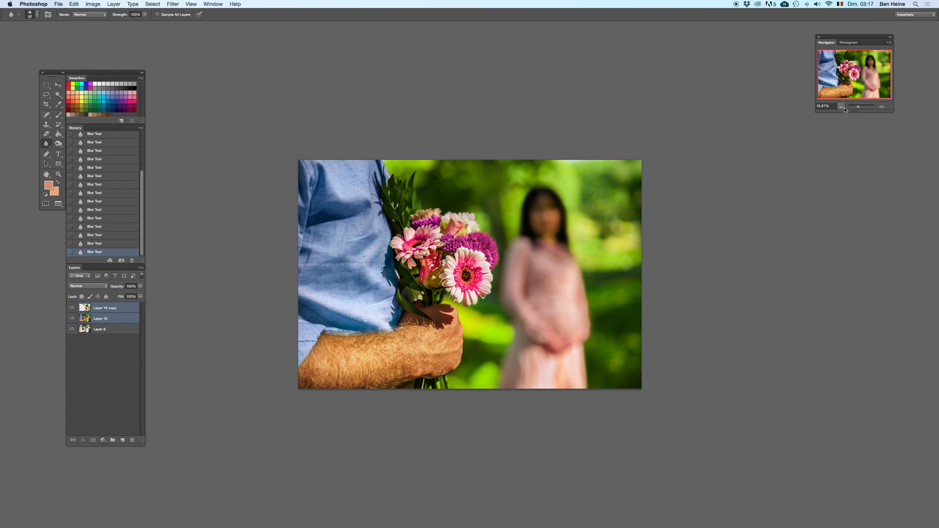
{"action": "left_click", "coordinate": [842, 107]}
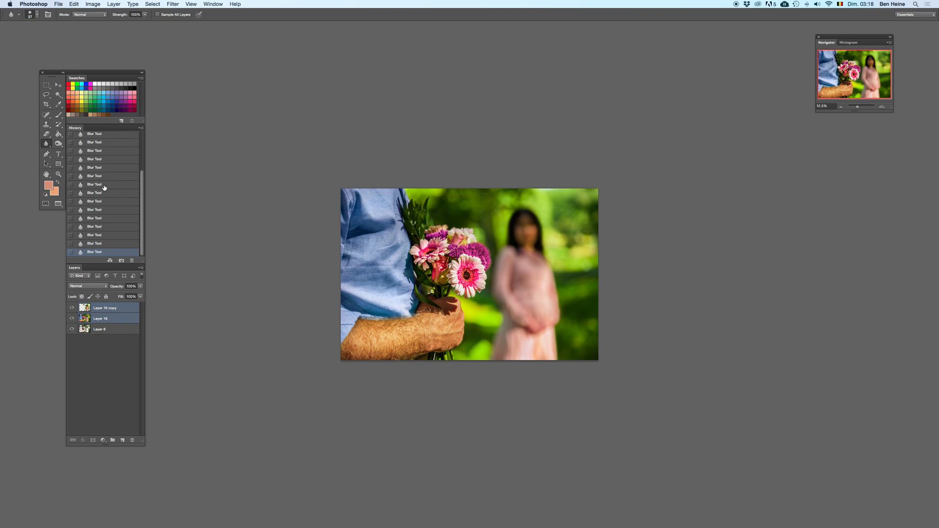
Step: Try cropping a thin strip off the photo's upper and right edges
{"action": "left_click", "coordinate": [46, 104]}
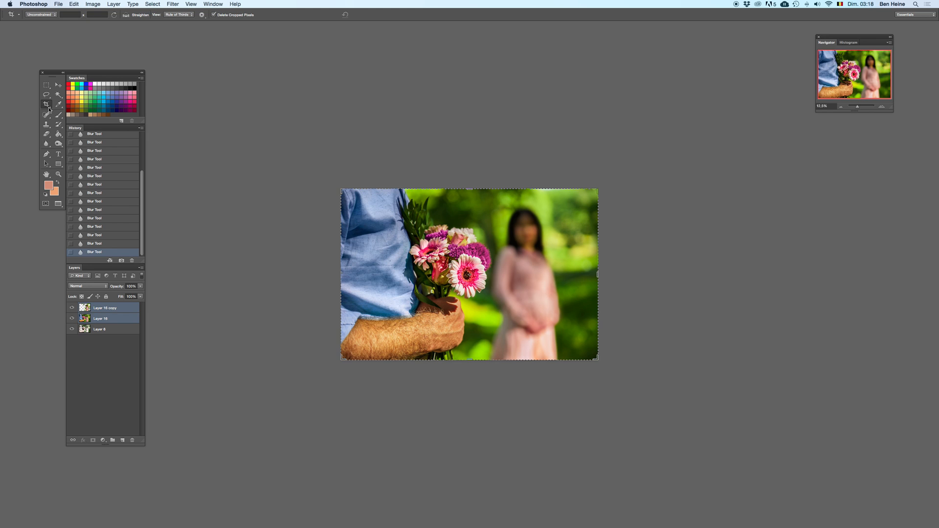
{"action": "mouse_move", "coordinate": [598, 192]}
{"action": "left_mouse_down"}
{"action": "mouse_move", "coordinate": [607, 187]}
{"action": "mouse_move", "coordinate": [591, 194]}
{"action": "left_mouse_up"}
{"action": "key", "text": "Return"}
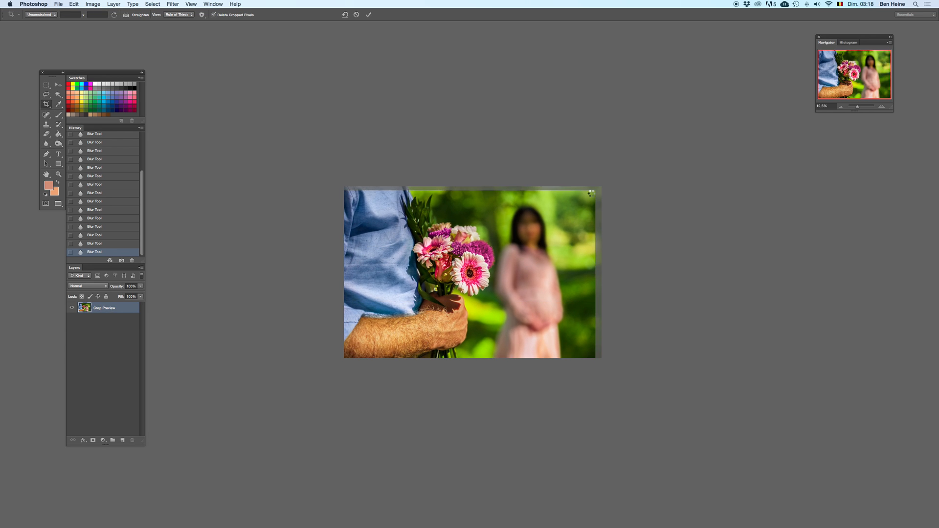
{"action": "key", "text": "e"}
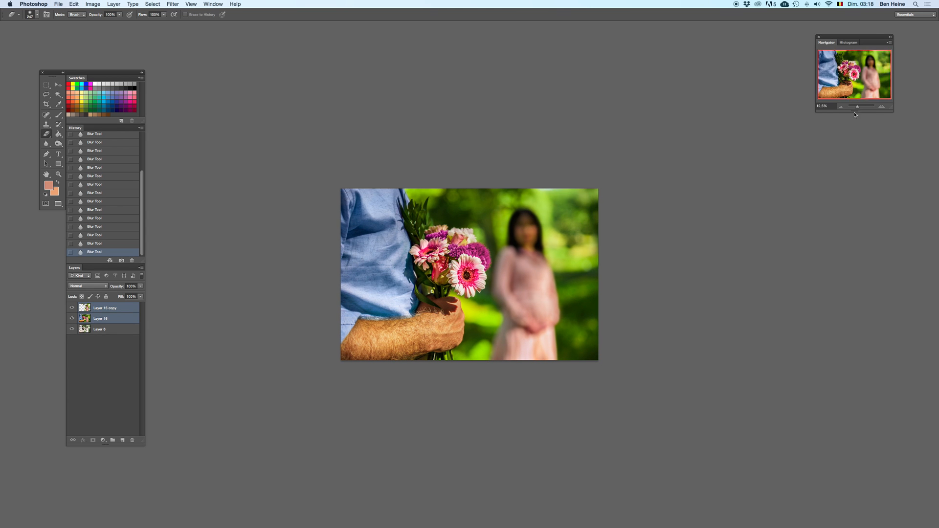
{"action": "left_click", "coordinate": [842, 107]}
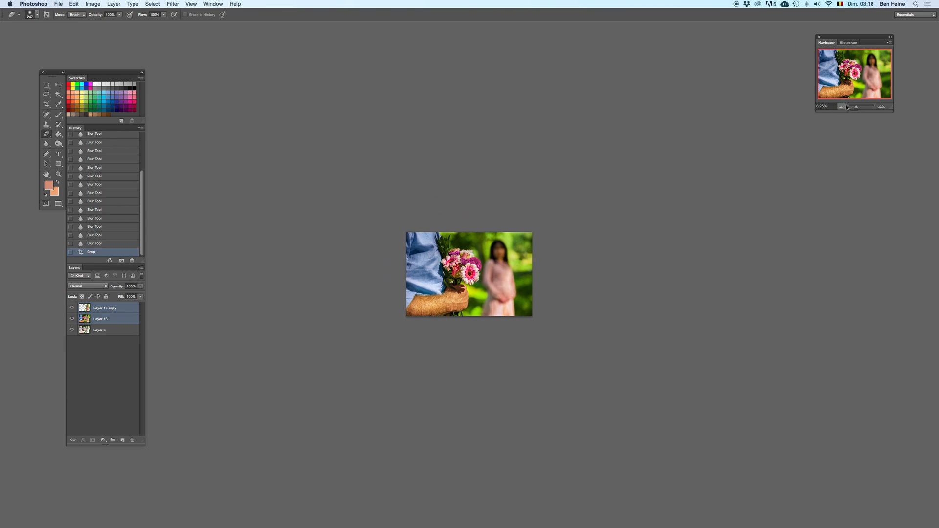
{"action": "left_click", "coordinate": [885, 108]}
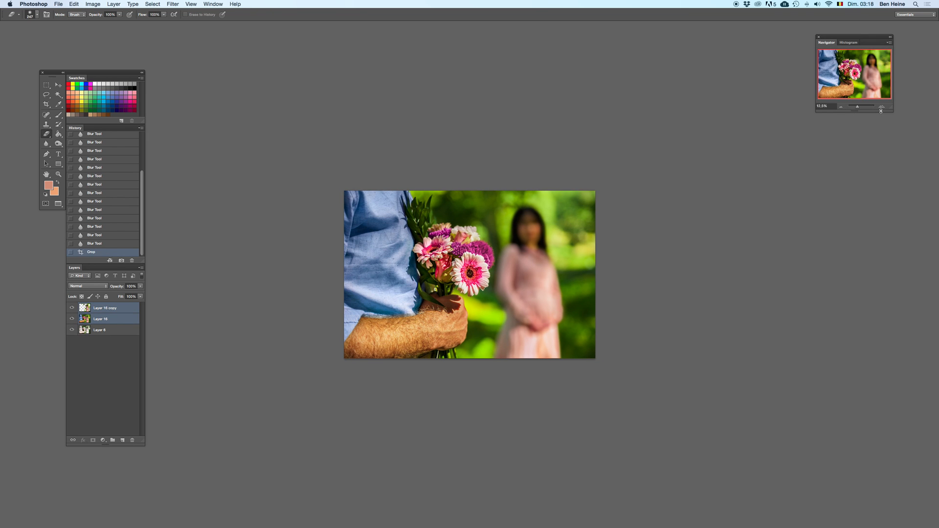
{"action": "key", "text": "super+z"}
{"action": "left_click", "coordinate": [883, 107]}
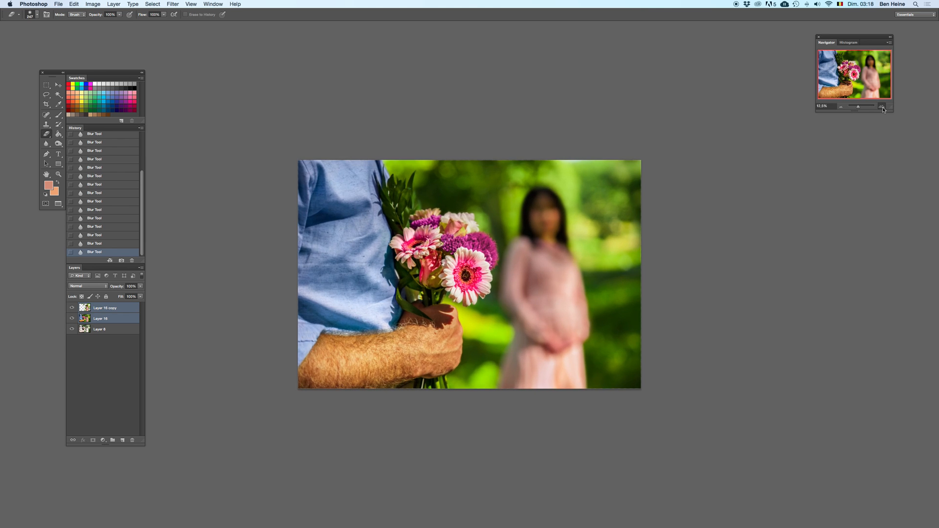
Step: Merge the two selected layers into one and switch to the Dodge tool
{"action": "right_click", "coordinate": [111, 313]}
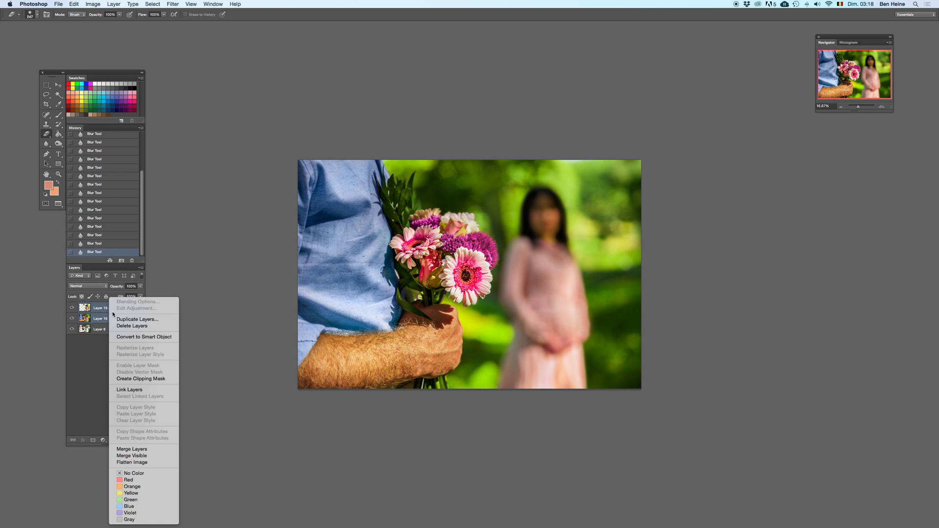
{"action": "left_click", "coordinate": [131, 450]}
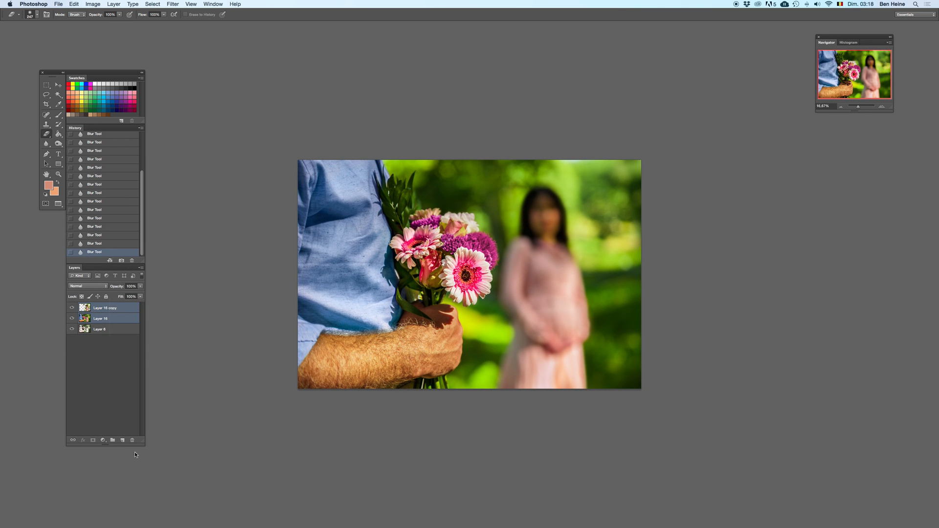
{"action": "left_click", "coordinate": [59, 144]}
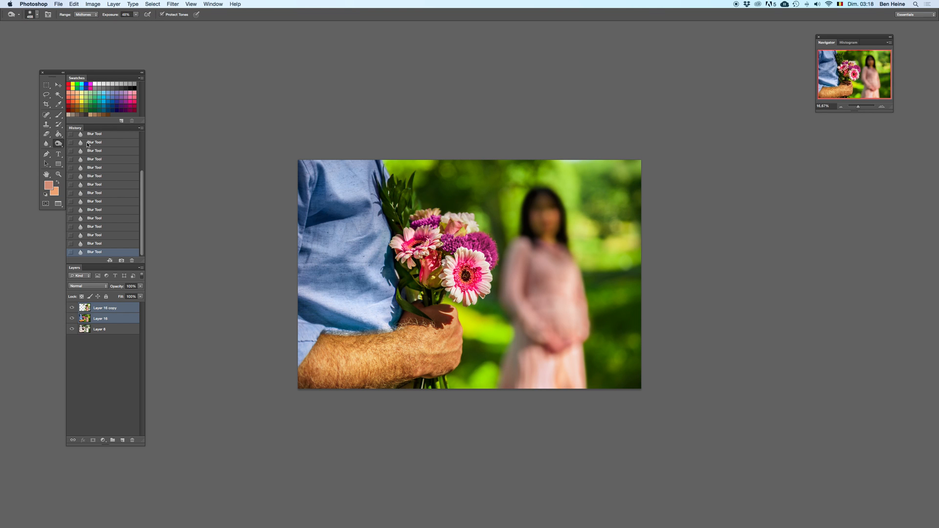
{"action": "right_click", "coordinate": [118, 309]}
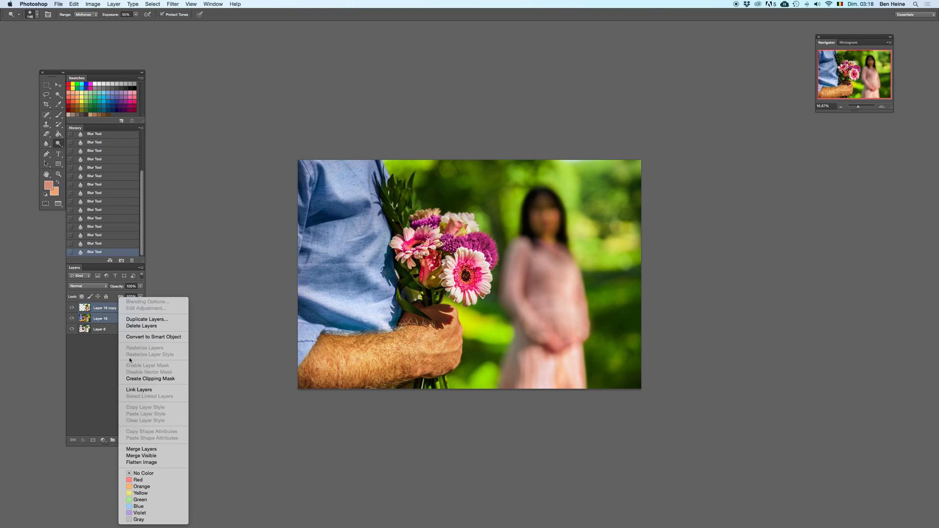
{"action": "left_click", "coordinate": [142, 449]}
Step: Brighten the midtones of the background foliage to the right of the woman with the Dodge tool, enlarging the brush to 1211 px
{"action": "right_click", "coordinate": [611, 288]}
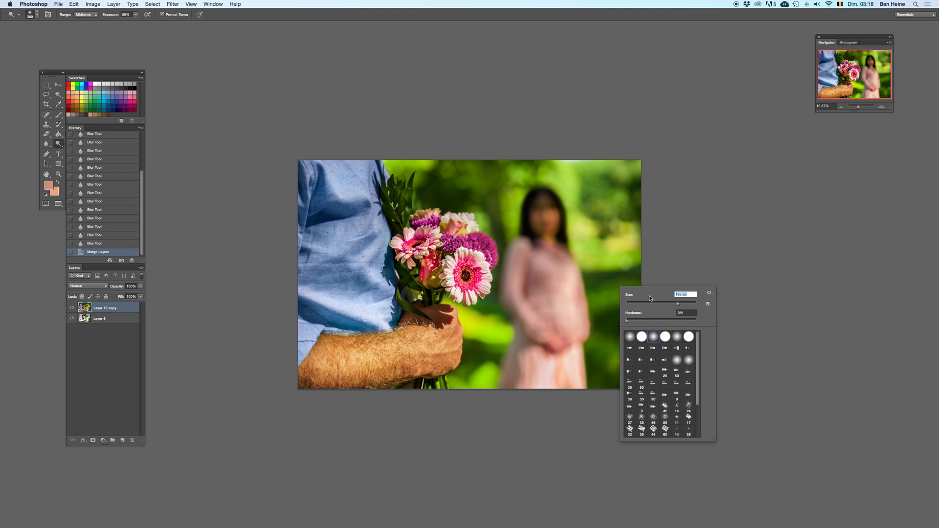
{"action": "left_click_drag", "start_coordinate": [691, 307], "coordinate": [682, 306]}
{"action": "mouse_move", "coordinate": [610, 311]}
{"action": "left_mouse_down"}
{"action": "mouse_move", "coordinate": [651, 289]}
{"action": "mouse_move", "coordinate": [629, 275]}
{"action": "left_mouse_up"}
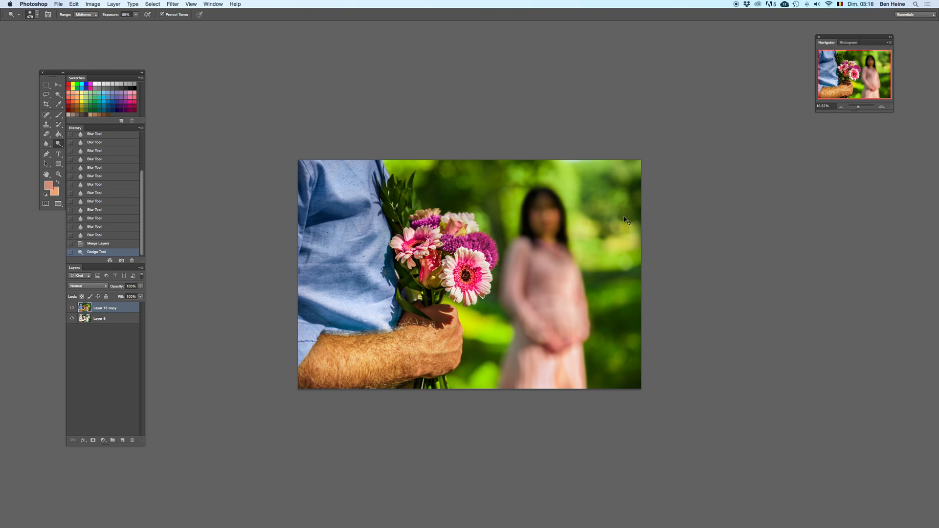
{"action": "right_click", "coordinate": [619, 264]}
{"action": "left_click", "coordinate": [690, 280]}
{"action": "mouse_move", "coordinate": [610, 281]}
{"action": "left_mouse_down"}
{"action": "mouse_move", "coordinate": [617, 375]}
{"action": "mouse_move", "coordinate": [617, 363]}
{"action": "left_mouse_up"}
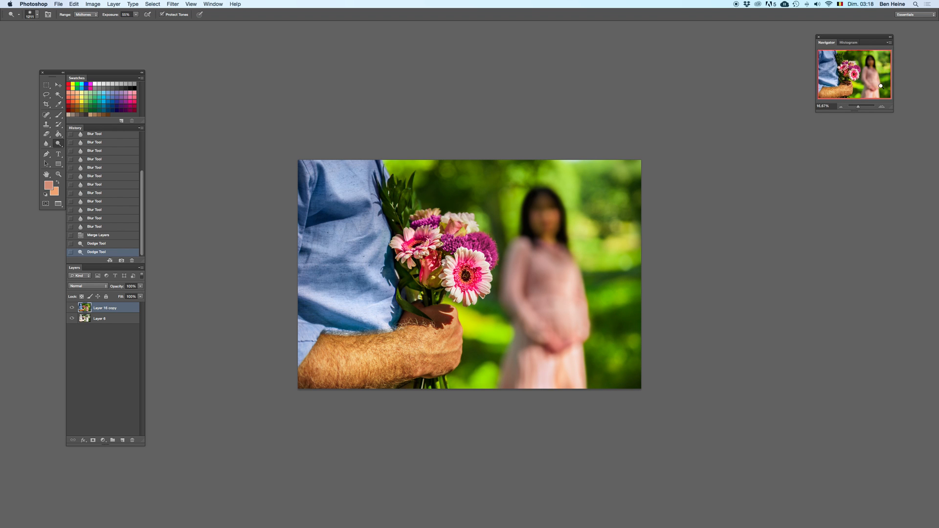
{"action": "left_click", "coordinate": [883, 106]}
{"action": "key", "text": "super+z"}
{"action": "key", "text": "super+z"}
{"action": "left_click", "coordinate": [691, 382]}
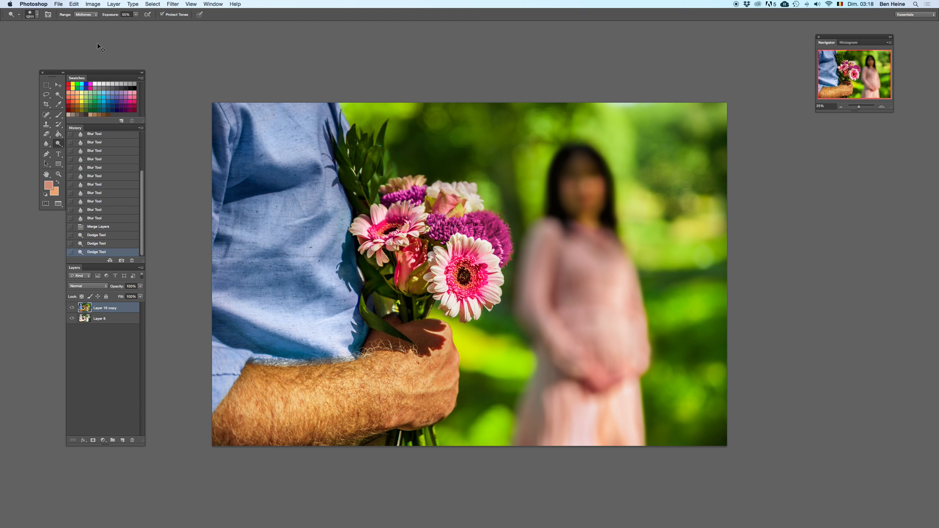
Step: Dodge the midtones of the dark background just above the bouquet and compare the result with the previous state
{"action": "mouse_move", "coordinate": [461, 155]}
{"action": "left_mouse_down"}
{"action": "mouse_move", "coordinate": [438, 153]}
{"action": "mouse_move", "coordinate": [460, 154]}
{"action": "left_mouse_up"}
{"action": "key", "text": "super+z"}
{"action": "key", "text": "super+z"}
{"action": "left_click", "coordinate": [436, 151]}
{"action": "left_click", "coordinate": [412, 150]}
{"action": "left_click", "coordinate": [406, 150]}
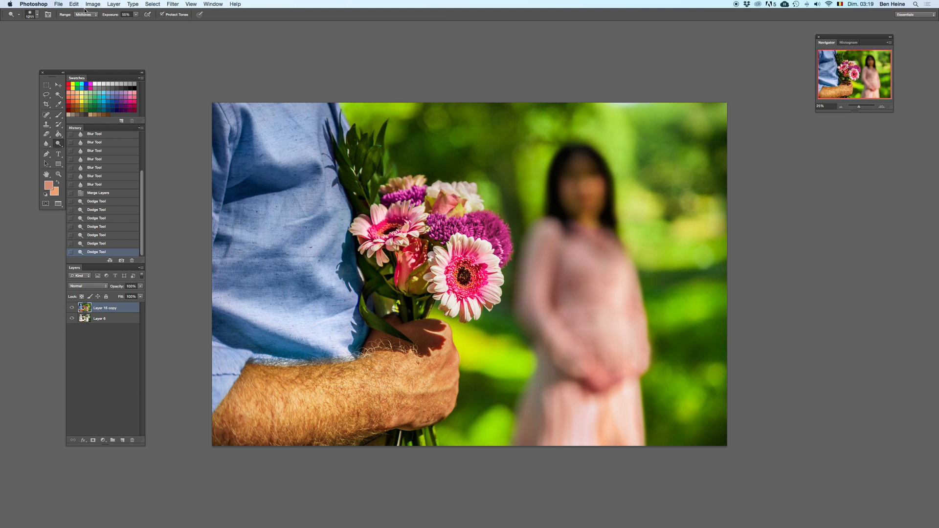
Step: Set the Dodge range to Shadows and brighten the dark foliage above the bouquet and along the photo's right edge
{"action": "left_click", "coordinate": [88, 15]}
{"action": "left_click", "coordinate": [83, 7]}
{"action": "left_click", "coordinate": [446, 140]}
{"action": "left_click", "coordinate": [447, 140]}
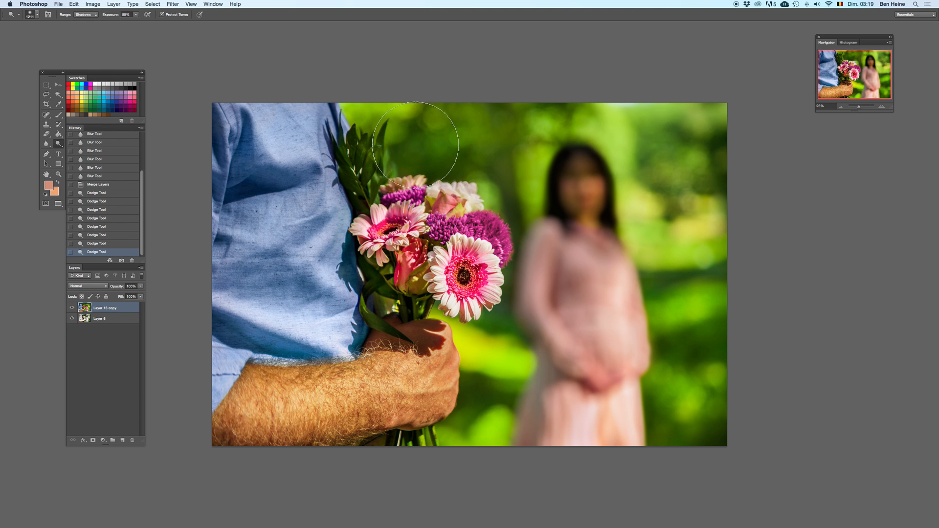
{"action": "left_click", "coordinate": [722, 183]}
{"action": "left_click", "coordinate": [748, 353]}
Step: Sample a light green from the background and paint it softly along the photo's upper edge above the woman's head
{"action": "key", "text": "i"}
{"action": "left_click", "coordinate": [620, 119]}
{"action": "key", "text": "b"}
{"action": "right_click", "coordinate": [636, 122]}
{"action": "left_click", "coordinate": [618, 112]}
{"action": "left_click", "coordinate": [650, 92]}
{"action": "left_click", "coordinate": [666, 79]}
{"action": "left_click", "coordinate": [653, 94]}
{"action": "left_click", "coordinate": [640, 94]}
{"action": "left_click", "coordinate": [619, 95]}
{"action": "left_click", "coordinate": [631, 88]}
{"action": "left_click", "coordinate": [606, 93]}
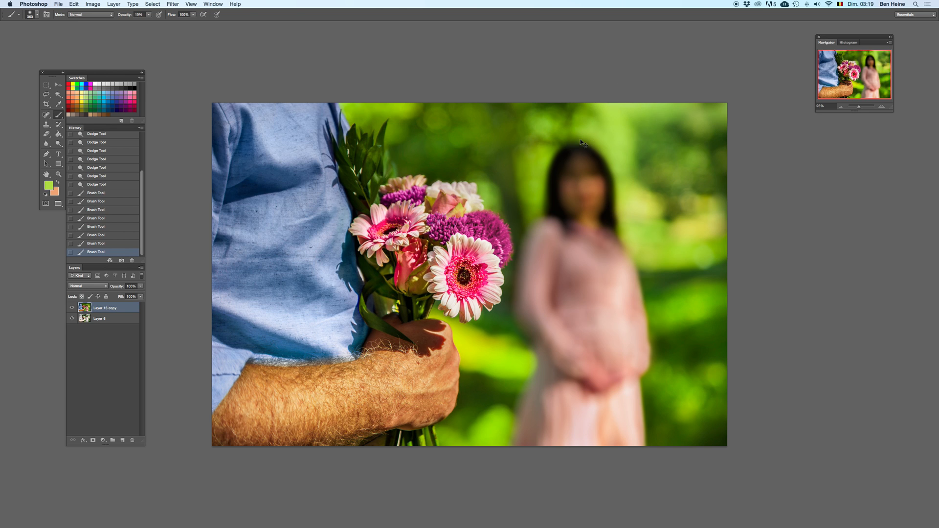
Step: Try painting light green over the dark background between the purple flower and the woman's head
{"action": "mouse_move", "coordinate": [506, 207]}
{"action": "left_mouse_down"}
{"action": "mouse_move", "coordinate": [515, 145]}
{"action": "mouse_move", "coordinate": [515, 195]}
{"action": "left_mouse_up"}
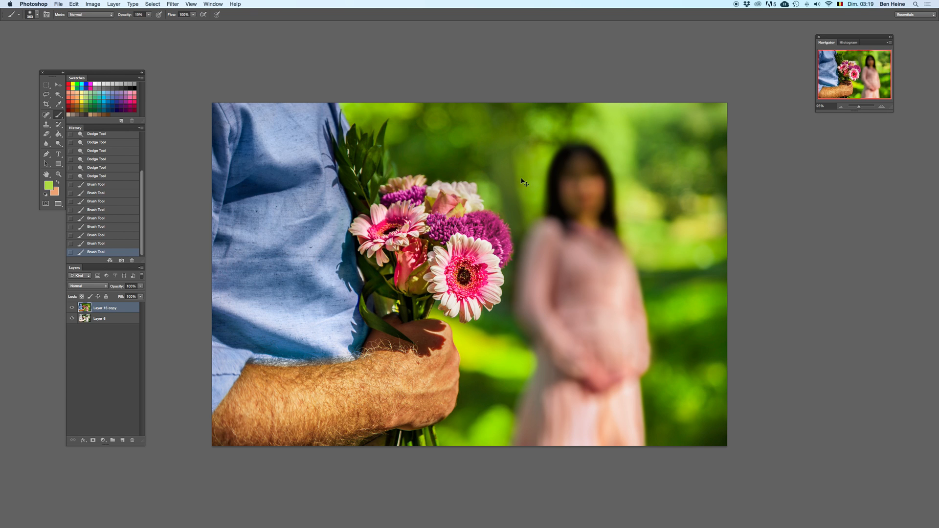
{"action": "key", "text": "super+z"}
{"action": "key", "text": "super+z"}
{"action": "key", "text": "super+z"}
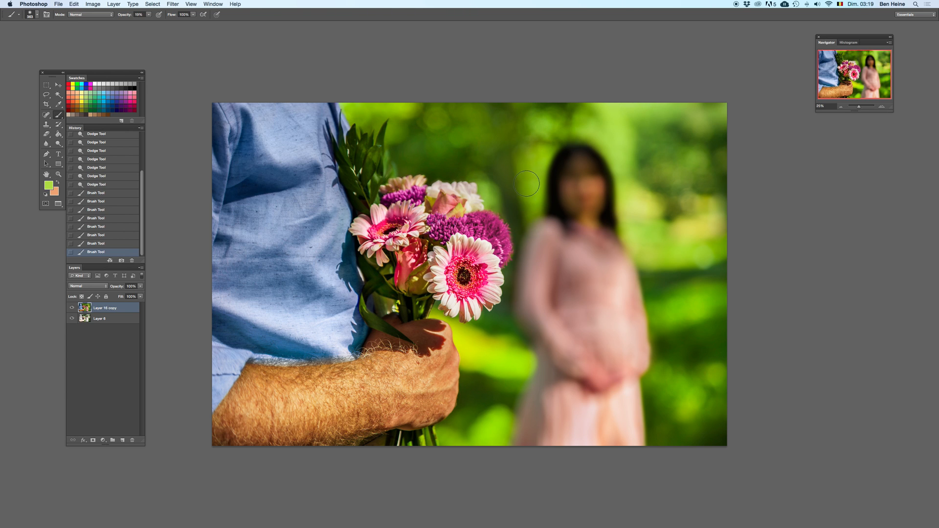
Step: Clone nearby green background over the dark patch between the bouquet and the woman's head, using an enlarged Clone Stamp at 46% opacity
{"action": "key", "text": "s"}
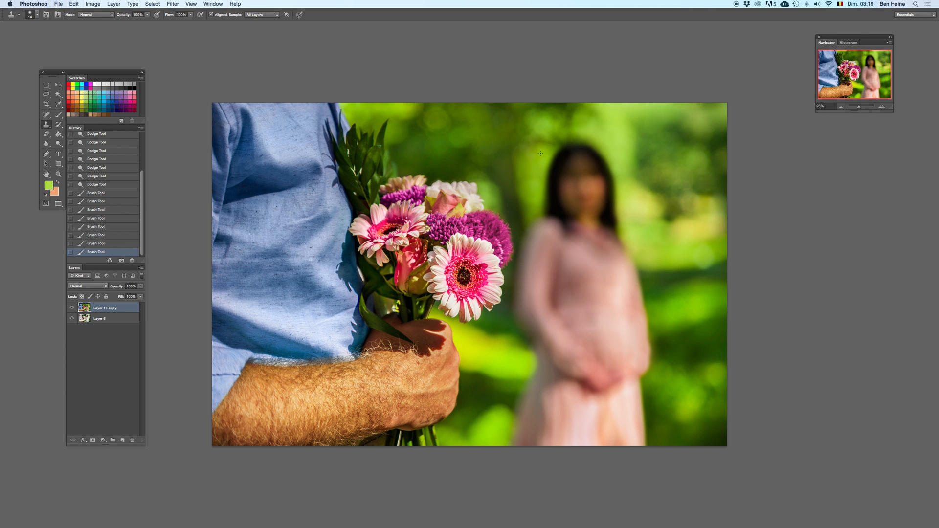
{"action": "right_click", "coordinate": [531, 130]}
{"action": "left_click", "coordinate": [568, 145]}
{"action": "left_click", "coordinate": [530, 134], "text": "alt"}
{"action": "mouse_move", "coordinate": [507, 169]}
{"action": "left_mouse_down"}
{"action": "mouse_move", "coordinate": [517, 182]}
{"action": "mouse_move", "coordinate": [505, 154]}
{"action": "mouse_move", "coordinate": [524, 196]}
{"action": "left_mouse_up"}
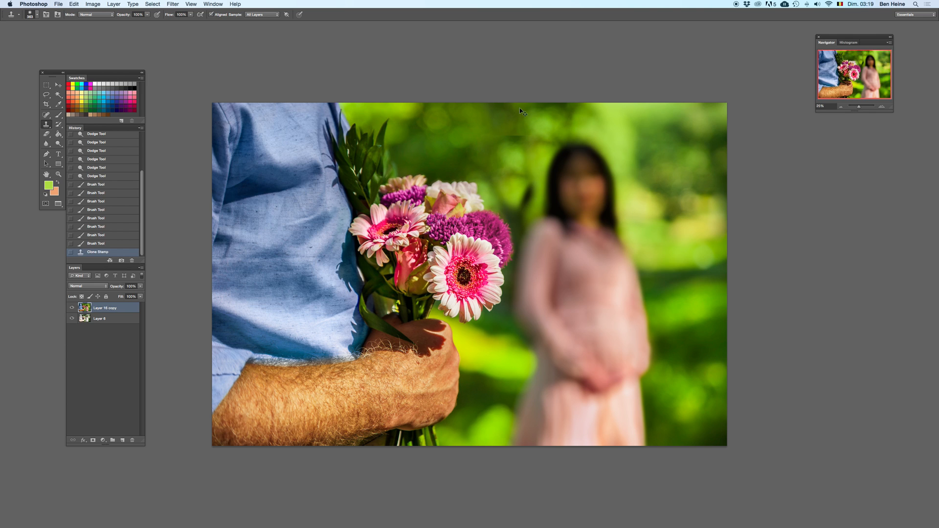
{"action": "key", "text": "super+z"}
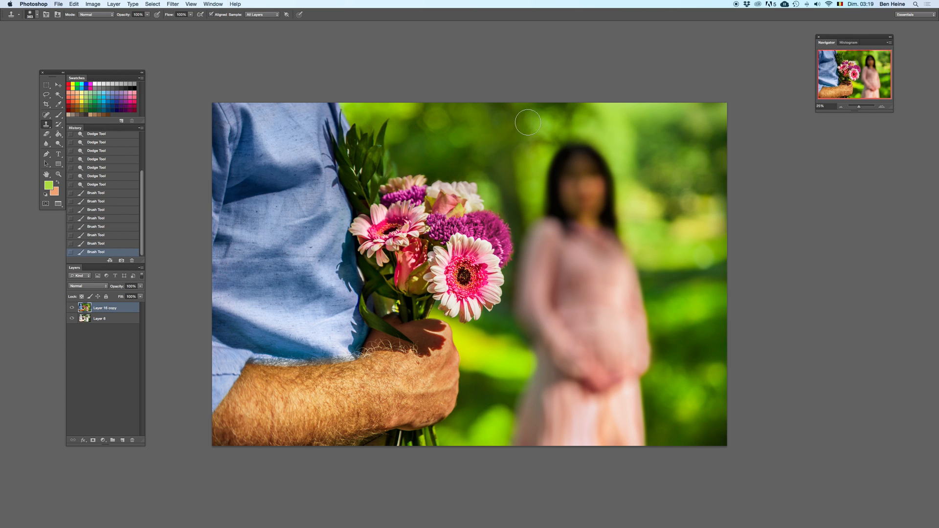
{"action": "left_click", "coordinate": [493, 147], "text": "alt"}
{"action": "mouse_move", "coordinate": [507, 178]}
{"action": "left_mouse_down"}
{"action": "mouse_move", "coordinate": [515, 198]}
{"action": "mouse_move", "coordinate": [508, 149]}
{"action": "mouse_move", "coordinate": [506, 183]}
{"action": "mouse_move", "coordinate": [519, 196]}
{"action": "mouse_move", "coordinate": [530, 162]}
{"action": "mouse_move", "coordinate": [531, 206]}
{"action": "left_mouse_up"}
{"action": "left_click_drag", "start_coordinate": [146, 15], "coordinate": [129, 24]}
{"action": "left_click_drag", "start_coordinate": [511, 182], "coordinate": [515, 213]}
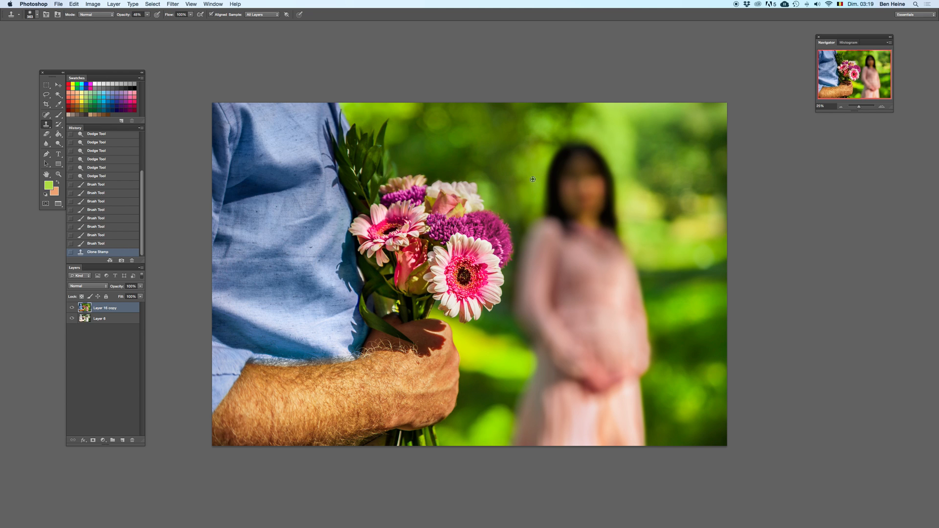
Step: Resample lighter green foliage beside the woman's head and clone it over the dark gap between the purple flower and her shoulder
{"action": "left_click", "coordinate": [654, 165], "text": "alt"}
{"action": "left_click", "coordinate": [519, 227]}
{"action": "key", "text": "super+z"}
{"action": "left_click", "coordinate": [523, 215]}
{"action": "key", "text": "super+z"}
{"action": "left_click", "coordinate": [669, 151], "text": "alt"}
{"action": "mouse_move", "coordinate": [546, 210]}
{"action": "left_mouse_down"}
{"action": "mouse_move", "coordinate": [521, 233]}
{"action": "mouse_move", "coordinate": [518, 223]}
{"action": "left_mouse_up"}
Step: Try cloning the green background along the edge of the woman's hair and shoulder
{"action": "left_click", "coordinate": [881, 106]}
{"action": "left_click", "coordinate": [882, 106]}
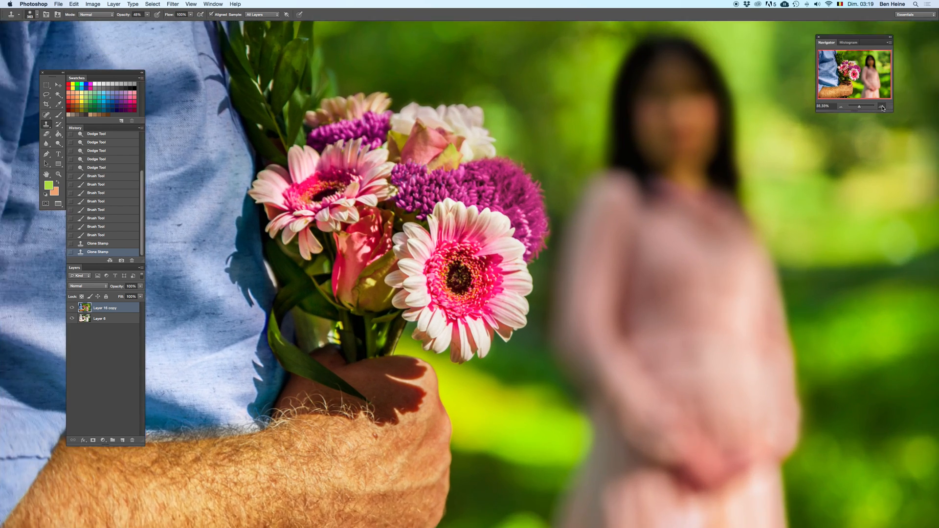
{"action": "left_click", "coordinate": [881, 106]}
{"action": "left_click_drag", "start_coordinate": [663, 147], "coordinate": [611, 220]}
{"action": "key", "text": "super+z"}
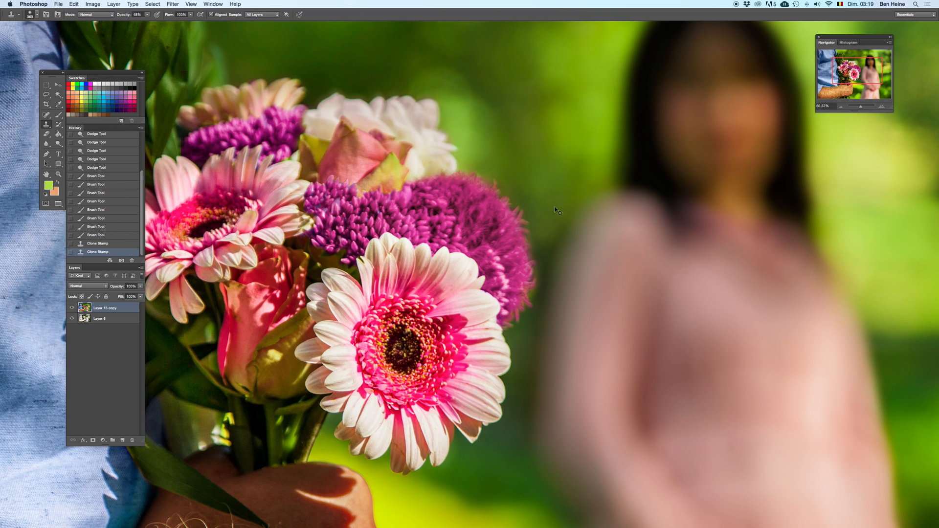
Step: Clone green background into the area between the front gerbera's lower petals and the woman's dress, comparing before and after
{"action": "left_click", "coordinate": [544, 223]}
{"action": "left_click_drag", "start_coordinate": [532, 228], "coordinate": [521, 98]}
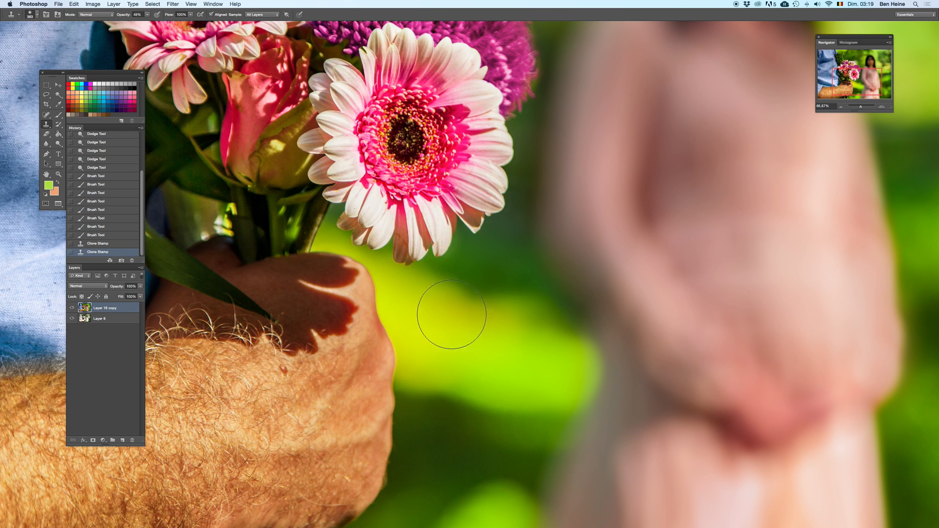
{"action": "mouse_move", "coordinate": [452, 296]}
{"action": "left_mouse_down"}
{"action": "mouse_move", "coordinate": [521, 298]}
{"action": "mouse_move", "coordinate": [504, 264]}
{"action": "mouse_move", "coordinate": [513, 237]}
{"action": "left_mouse_up"}
{"action": "key", "text": "super+z"}
{"action": "key", "text": "super+z"}
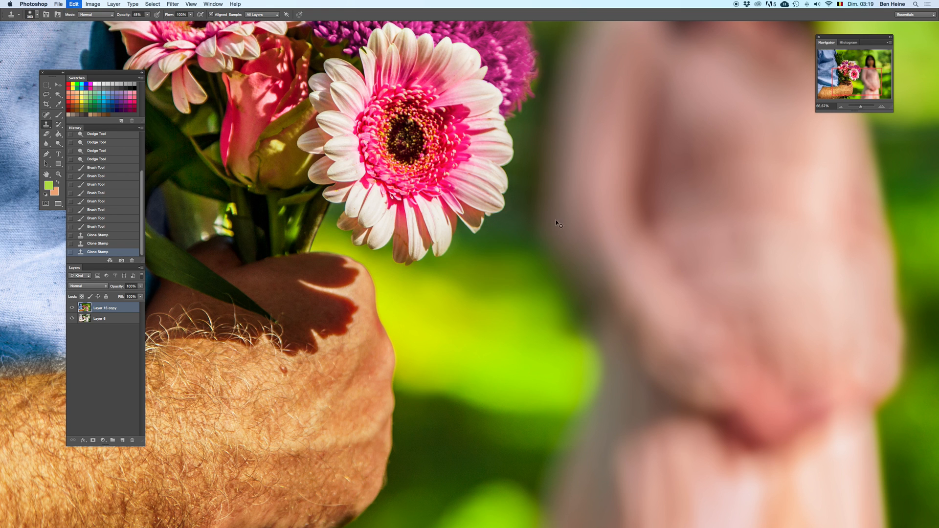
{"action": "left_click_drag", "start_coordinate": [862, 107], "coordinate": [857, 106]}
{"action": "key", "text": "super+z"}
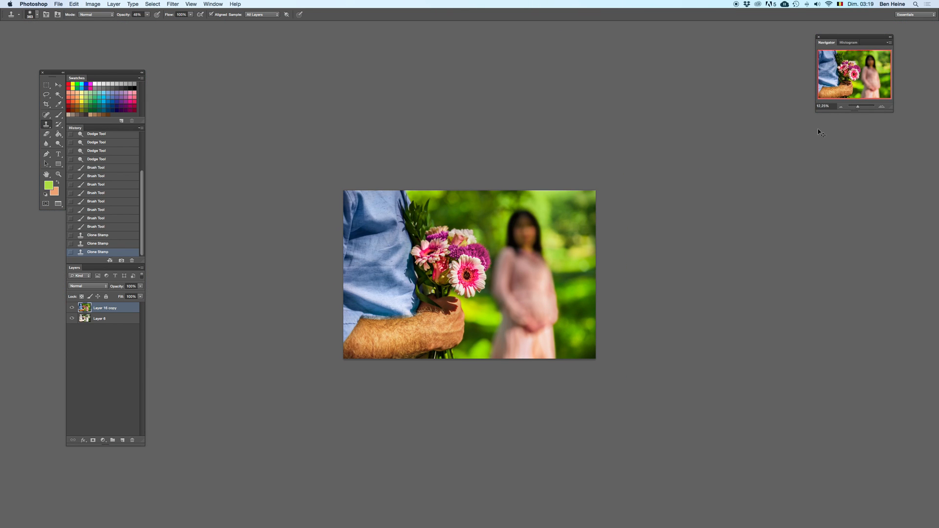
Step: Undo the last clone stroke and dodge the dark green background beside the woman's lower dress with the range on Shadows, comparing before and after
{"action": "key", "text": "super+z"}
{"action": "left_click", "coordinate": [58, 144]}
{"action": "left_click_drag", "start_coordinate": [558, 321], "coordinate": [581, 337]}
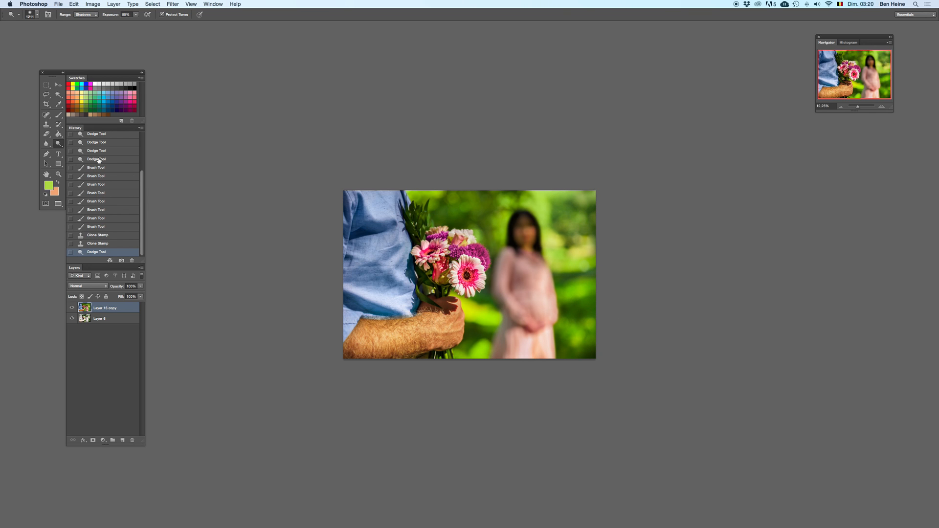
{"action": "key", "text": "ctrl+z"}
{"action": "key", "text": "ctrl+z"}
{"action": "key", "text": "ctrl+z"}
{"action": "key", "text": "ctrl+z"}
Step: Dodge the shadows of the green background between the bouquet and the woman and along the photo's upper edge
{"action": "left_click", "coordinate": [493, 255]}
{"action": "key", "text": "super+z"}
{"action": "left_click", "coordinate": [490, 259]}
{"action": "left_click", "coordinate": [488, 259]}
{"action": "left_click", "coordinate": [471, 179]}
Step: Switch the Dodge range to Midtones and try brightening the background above the bouquet and the man's shirt
{"action": "left_click", "coordinate": [85, 14]}
{"action": "left_click", "coordinate": [84, 19]}
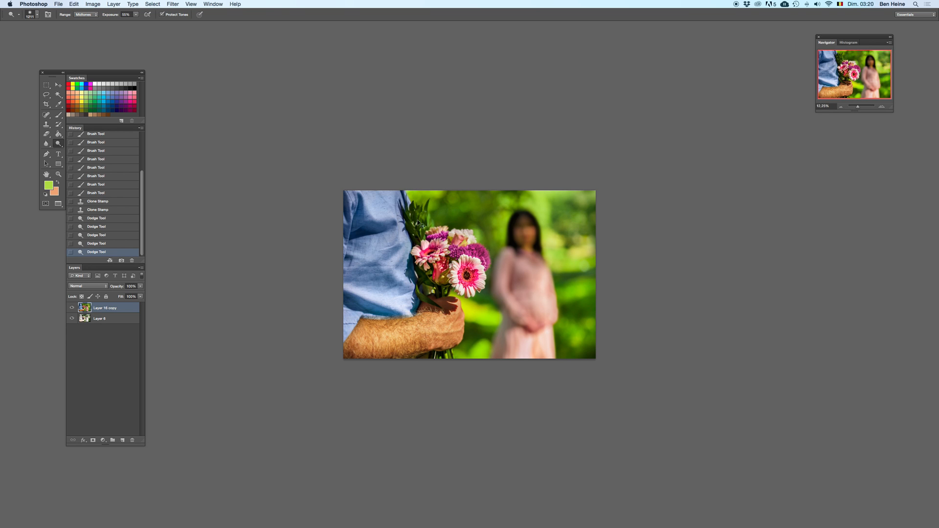
{"action": "left_click", "coordinate": [439, 219]}
{"action": "left_click_drag", "start_coordinate": [480, 209], "coordinate": [485, 179]}
{"action": "key", "text": "super+z"}
{"action": "key", "text": "super+z"}
{"action": "mouse_move", "coordinate": [381, 244]}
{"action": "left_mouse_down"}
{"action": "mouse_move", "coordinate": [369, 248]}
{"action": "mouse_move", "coordinate": [375, 254]}
{"action": "mouse_move", "coordinate": [385, 243]}
{"action": "left_mouse_up"}
{"action": "key", "text": "super+z"}
{"action": "key", "text": "super+z"}
Step: Lower the Dodge exposure and brighten the midtones of the man's blue shirt near its outer edge
{"action": "left_click", "coordinate": [135, 14]}
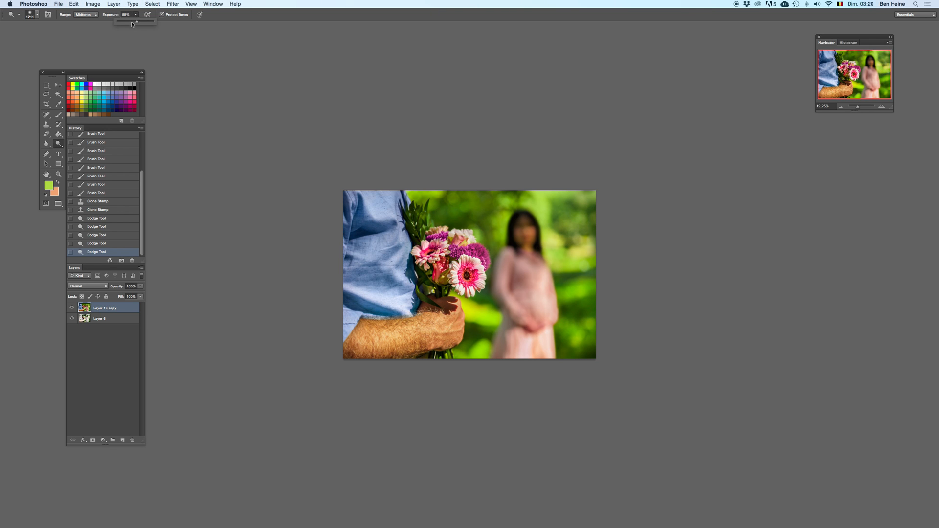
{"action": "left_click", "coordinate": [881, 107]}
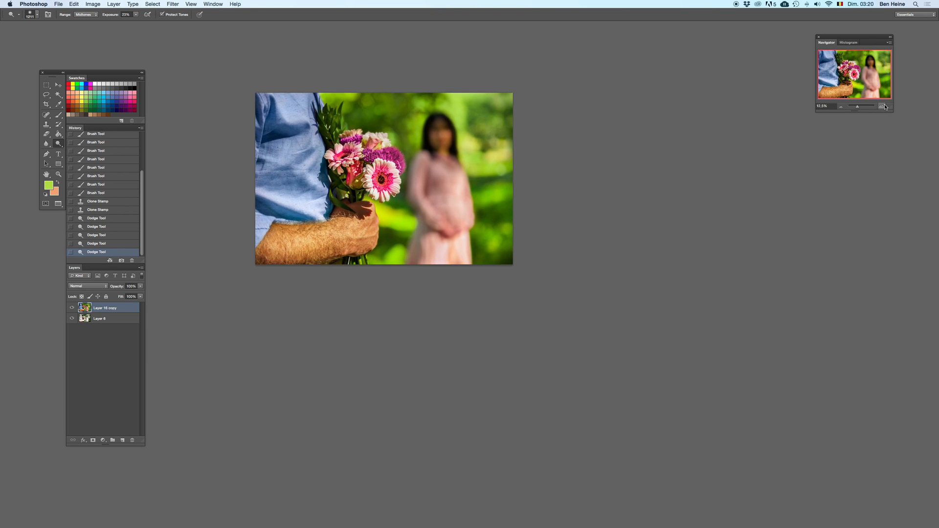
{"action": "left_click", "coordinate": [886, 108]}
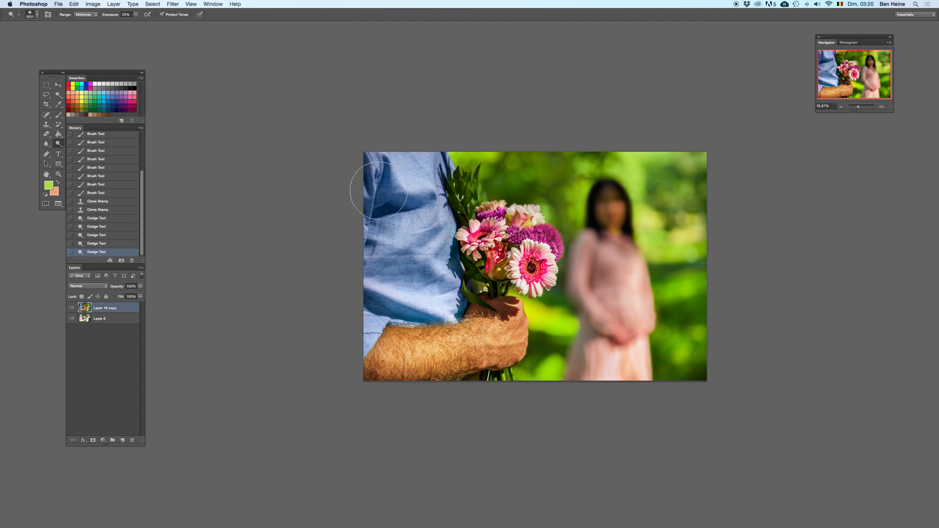
{"action": "mouse_move", "coordinate": [418, 211]}
{"action": "left_mouse_down"}
{"action": "mouse_move", "coordinate": [407, 218]}
{"action": "mouse_move", "coordinate": [383, 194]}
{"action": "left_mouse_up"}
{"action": "scroll", "coordinate": [484, 251], "scroll_direction": "down", "scroll_amount": 3}
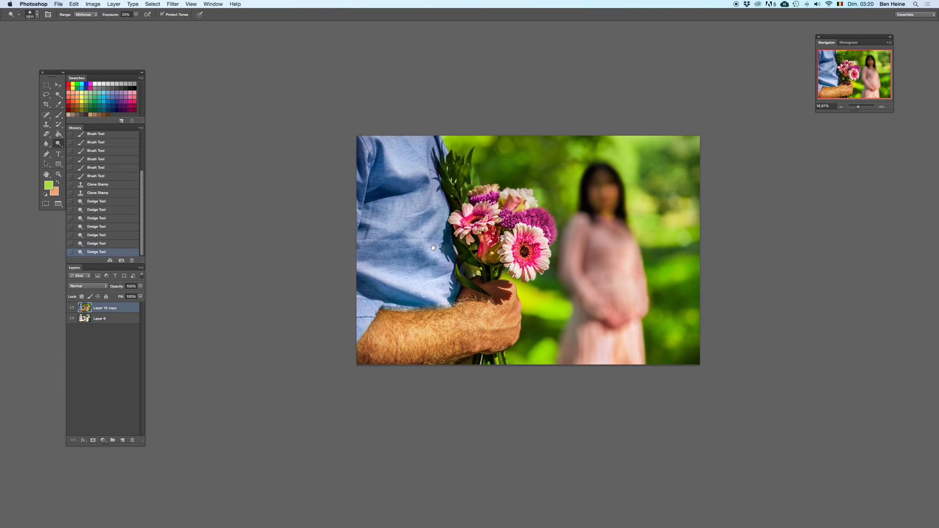
Step: Burn the woman's dress with the Burn tool, using a 1447 px brush and the Shadows range, comparing before and after
{"action": "left_click", "coordinate": [59, 143]}
{"action": "left_click", "coordinate": [88, 149]}
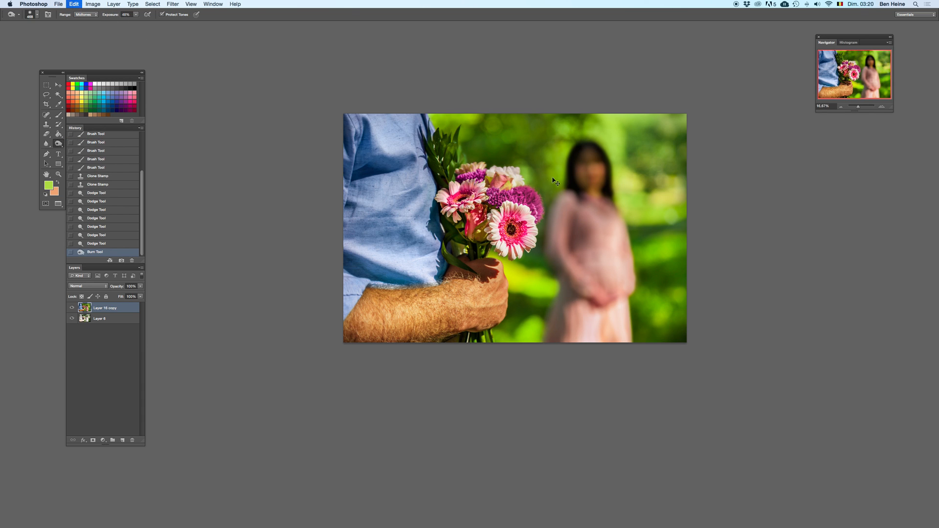
{"action": "right_click", "coordinate": [580, 129]}
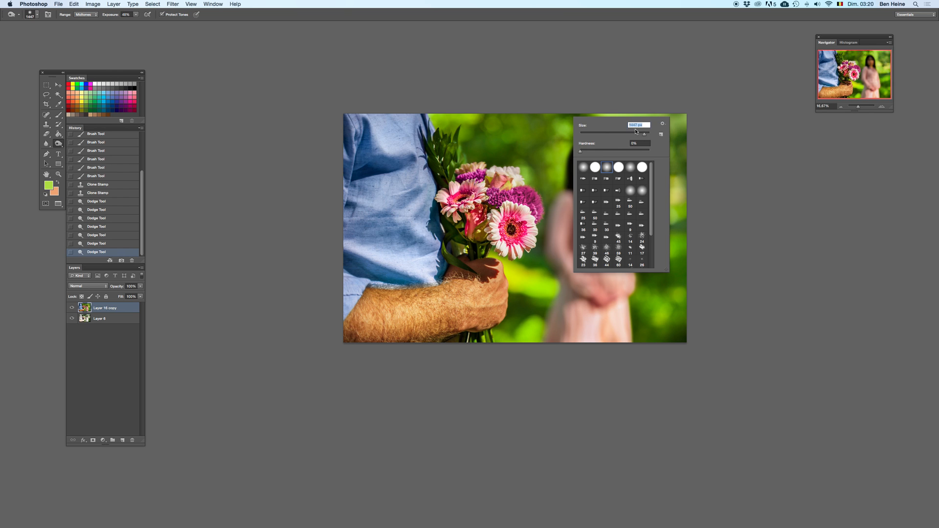
{"action": "left_click", "coordinate": [86, 14]}
{"action": "left_click", "coordinate": [83, 9]}
{"action": "mouse_move", "coordinate": [583, 311]}
{"action": "left_mouse_down"}
{"action": "mouse_move", "coordinate": [578, 259]}
{"action": "mouse_move", "coordinate": [580, 314]}
{"action": "left_mouse_up"}
{"action": "key", "text": "super+z"}
{"action": "left_click_drag", "start_coordinate": [591, 278], "coordinate": [585, 252]}
{"action": "key", "text": "super+z"}
{"action": "mouse_move", "coordinate": [579, 320]}
{"action": "left_mouse_down"}
{"action": "mouse_move", "coordinate": [588, 228]}
{"action": "mouse_move", "coordinate": [587, 312]}
{"action": "mouse_move", "coordinate": [594, 283]}
{"action": "left_mouse_up"}
{"action": "key", "text": "super+z"}
Step: Burn further shadows down the woman's figure and lower dress, checking the strokes against earlier history states
{"action": "key", "text": "super+z"}
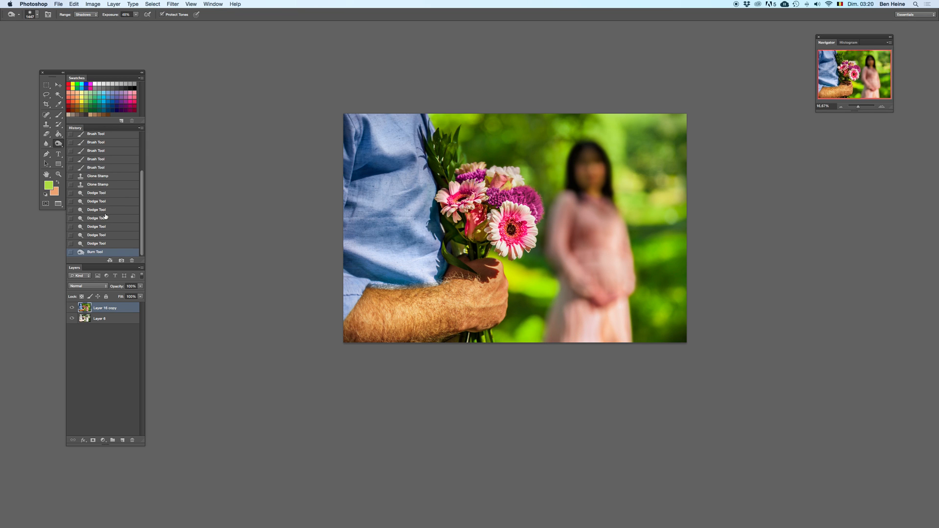
{"action": "left_click", "coordinate": [126, 242]}
{"action": "mouse_move", "coordinate": [590, 217]}
{"action": "left_mouse_down"}
{"action": "mouse_move", "coordinate": [605, 237]}
{"action": "mouse_move", "coordinate": [606, 325]}
{"action": "left_mouse_up"}
{"action": "left_click", "coordinate": [884, 107]}
{"action": "left_click", "coordinate": [117, 236]}
{"action": "left_click", "coordinate": [115, 209]}
{"action": "key", "text": "super+z"}
{"action": "key", "text": "super+z"}
{"action": "key", "text": "super+z"}
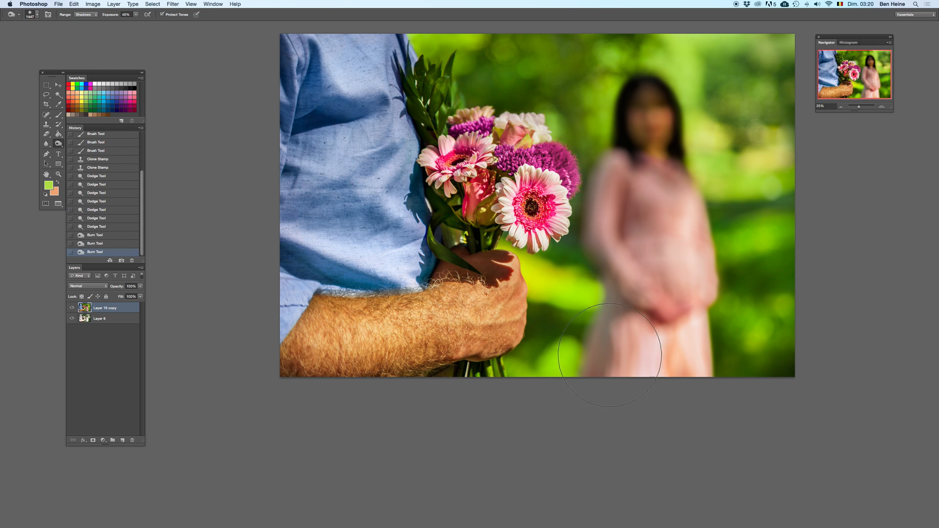
{"action": "key", "text": "super+z"}
{"action": "left_click", "coordinate": [608, 321]}
{"action": "key", "text": "super+z"}
{"action": "left_click", "coordinate": [612, 322]}
Step: Sample a brown skin tone and add a new layer with the Color blending mode
{"action": "key", "text": "i"}
{"action": "left_click", "coordinate": [122, 440]}
{"action": "left_click", "coordinate": [101, 286]}
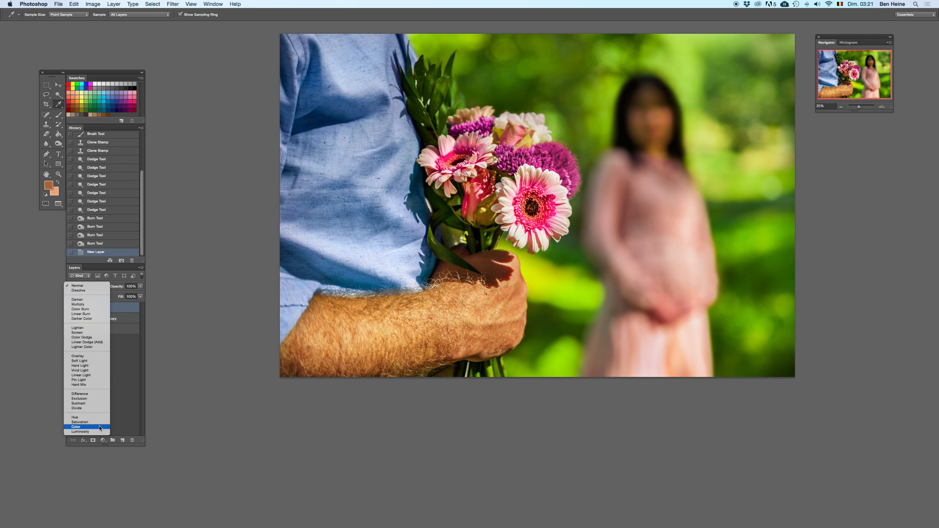
{"action": "left_click", "coordinate": [99, 428]}
Step: Brush the brown skin tone over the woman's clasped hands on the Color layer at 19% opacity
{"action": "key", "text": "b"}
{"action": "left_click", "coordinate": [671, 310]}
{"action": "left_click", "coordinate": [671, 310]}
{"action": "left_click", "coordinate": [671, 310]}
{"action": "left_click", "coordinate": [671, 310]}
{"action": "left_click", "coordinate": [665, 302]}
{"action": "left_click", "coordinate": [665, 302]}
{"action": "left_click", "coordinate": [667, 307]}
{"action": "left_click", "coordinate": [668, 312]}
{"action": "left_click", "coordinate": [669, 311]}
{"action": "left_click", "coordinate": [668, 312]}
Step: Raise the brush opacity to 77%, shrink the brush and tint the woman's hands with the skin tone
{"action": "left_click", "coordinate": [882, 107]}
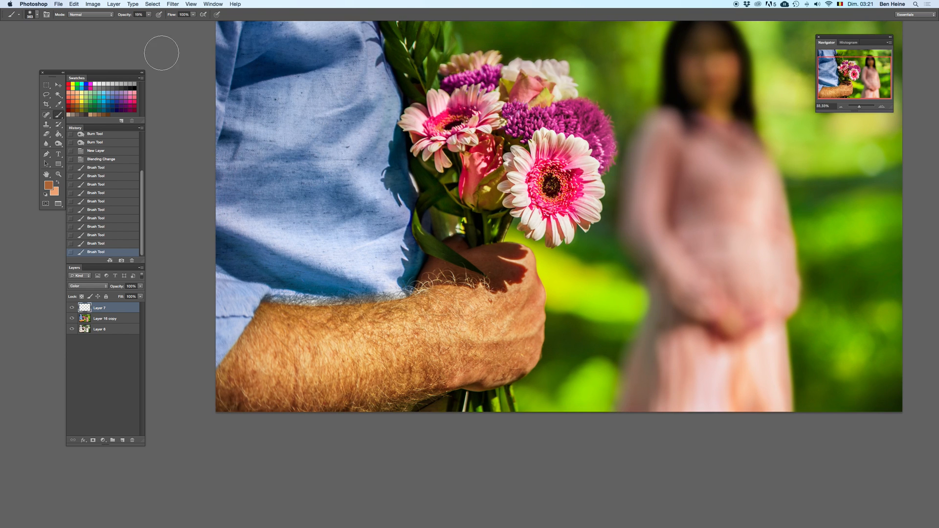
{"action": "left_click_drag", "start_coordinate": [148, 17], "coordinate": [170, 27]}
{"action": "right_click", "coordinate": [724, 282]}
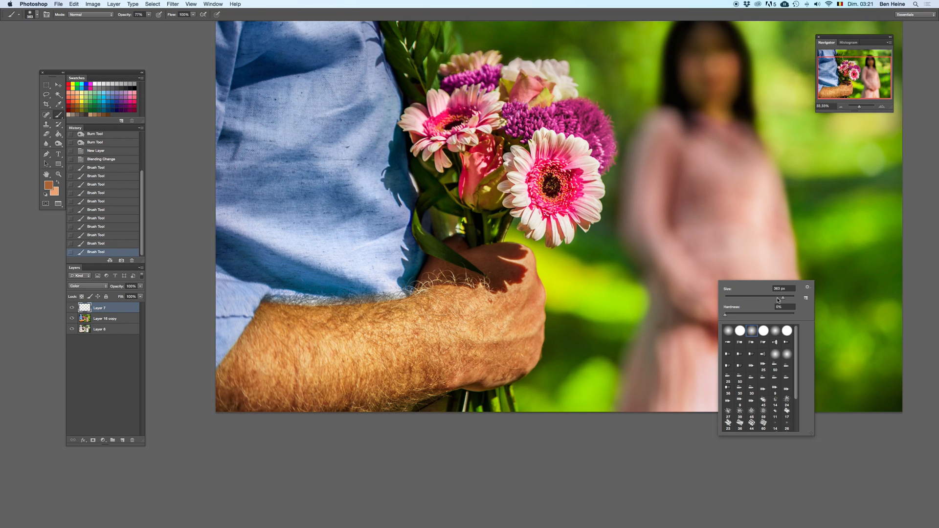
{"action": "key", "text": "Return"}
{"action": "left_click", "coordinate": [728, 361]}
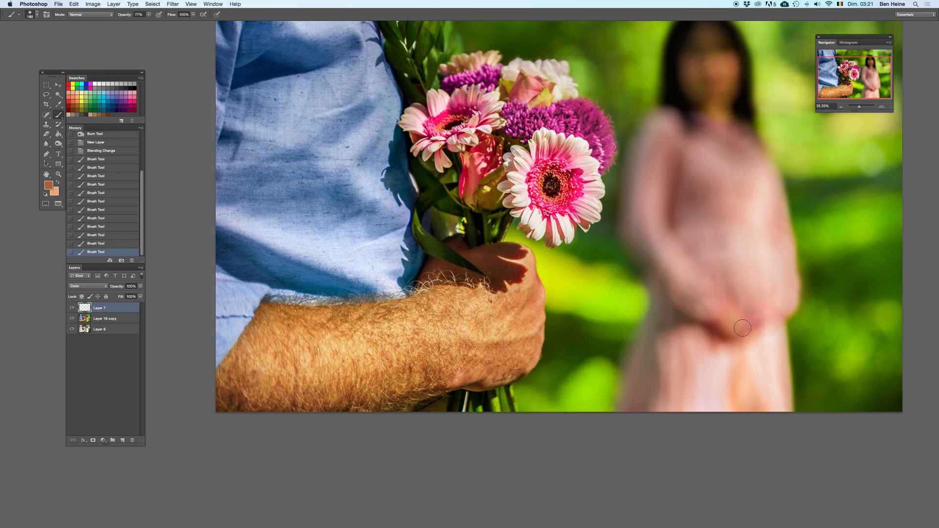
{"action": "mouse_move", "coordinate": [720, 327]}
{"action": "left_mouse_down"}
{"action": "mouse_move", "coordinate": [734, 308]}
{"action": "mouse_move", "coordinate": [766, 320]}
{"action": "mouse_move", "coordinate": [788, 345]}
{"action": "left_mouse_up"}
{"action": "left_click", "coordinate": [123, 318], "text": "shift"}
{"action": "key", "text": "BackSpace"}
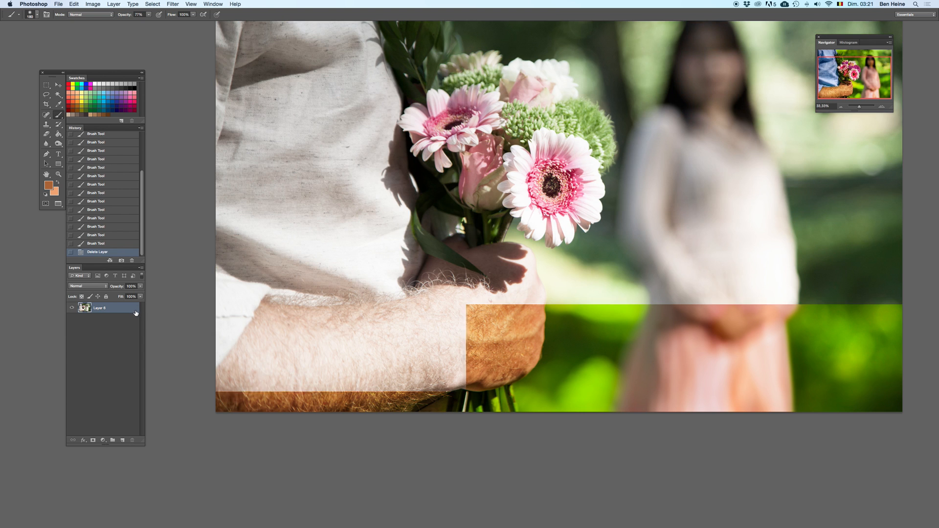
{"action": "key", "text": "super+z"}
{"action": "key", "text": "super+z"}
{"action": "key", "text": "super+z"}
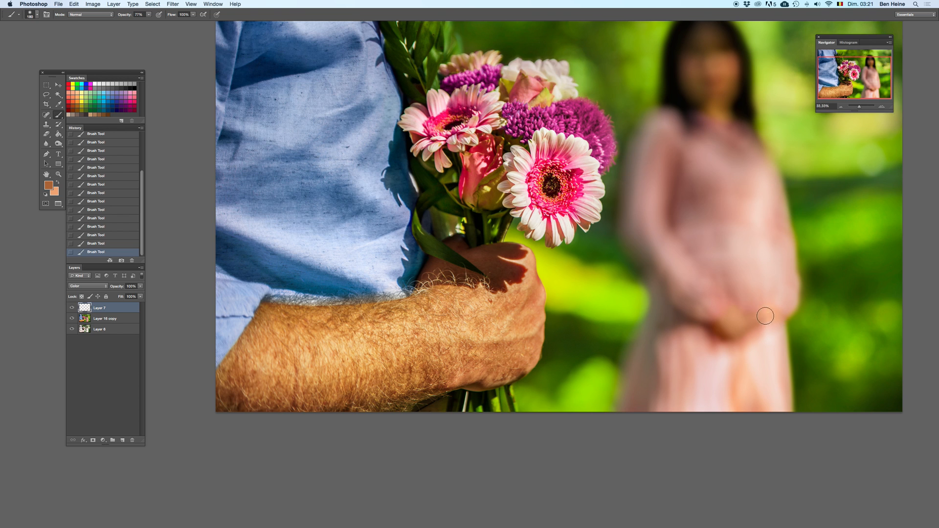
Step: Enlarge the brush to 311 px and tint the woman's skin with the brown tone, comparing the last strokes before and after
{"action": "left_click_drag", "start_coordinate": [703, 214], "coordinate": [662, 307]}
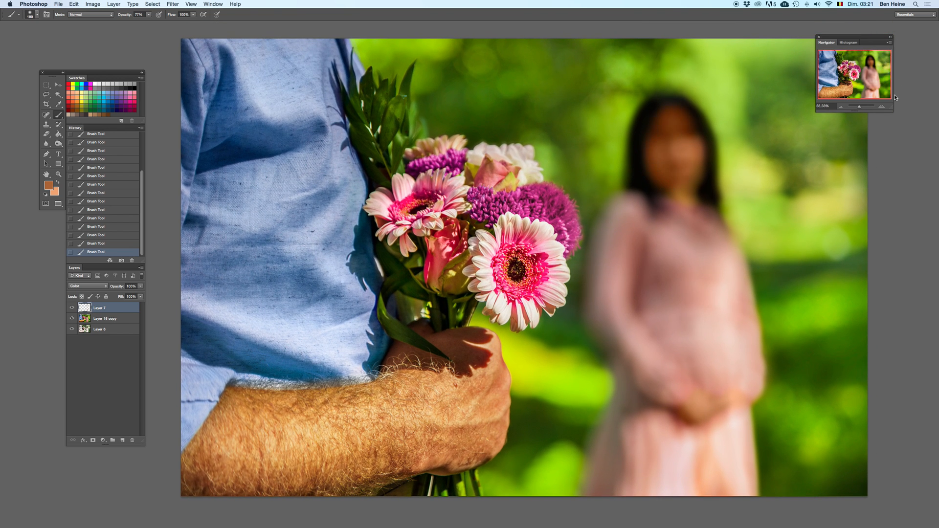
{"action": "left_click_drag", "start_coordinate": [861, 109], "coordinate": [859, 108]}
{"action": "right_click", "coordinate": [699, 290]}
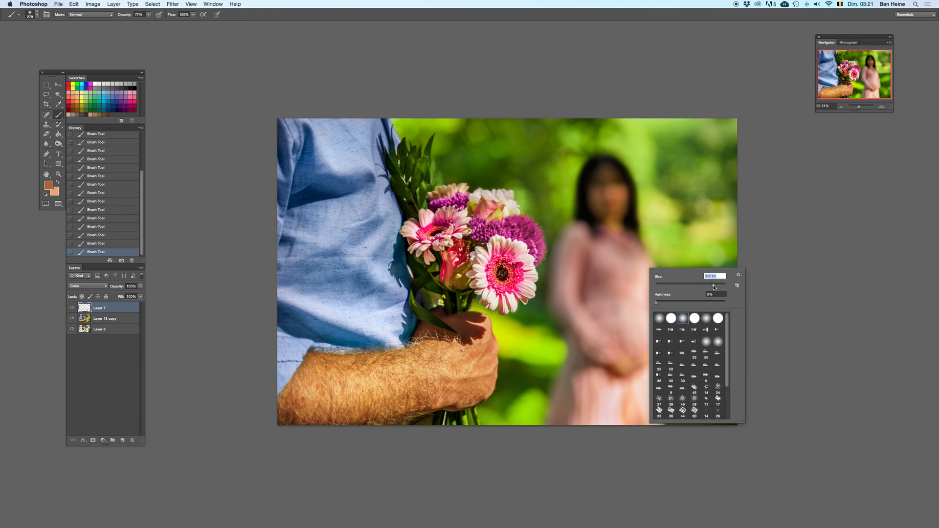
{"action": "left_click", "coordinate": [131, 244]}
{"action": "key", "text": "super+z"}
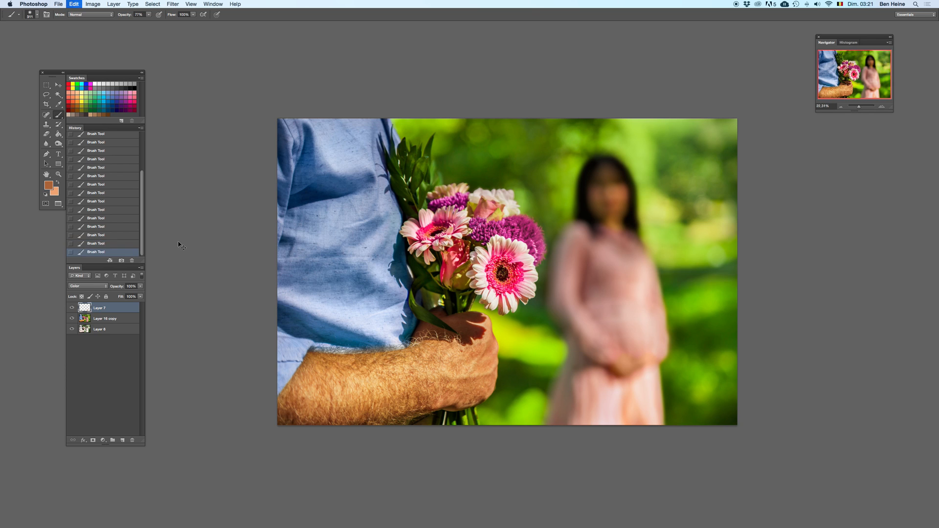
{"action": "key", "text": "super+z"}
{"action": "key", "text": "super+z"}
{"action": "key", "text": "super+z"}
Step: Sample dark blue from the shirt's shadow and tint the gap beneath the man's wrist beside the stems, with a smaller brush at lower opacity
{"action": "left_click", "coordinate": [882, 106]}
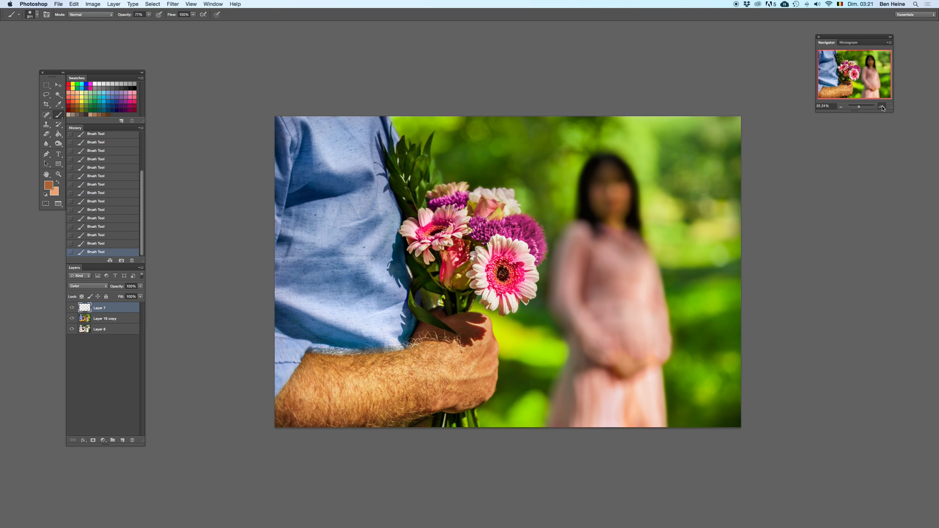
{"action": "left_click", "coordinate": [882, 107]}
{"action": "left_click", "coordinate": [882, 107]}
{"action": "left_click_drag", "start_coordinate": [402, 362], "coordinate": [522, 145]}
{"action": "key", "text": "i"}
{"action": "left_click", "coordinate": [454, 175]}
{"action": "key", "text": "b"}
{"action": "key", "text": "super+z"}
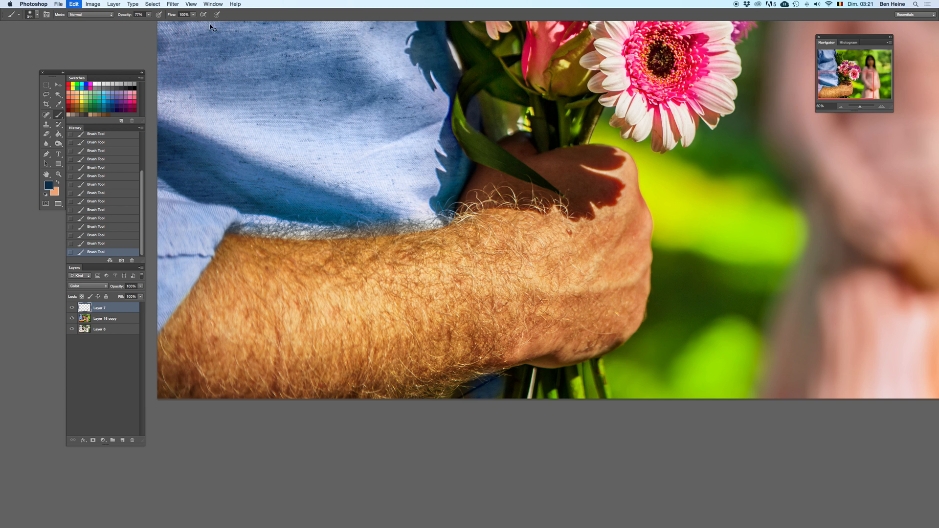
{"action": "left_click_drag", "start_coordinate": [148, 17], "coordinate": [141, 22]}
{"action": "right_click", "coordinate": [577, 242]}
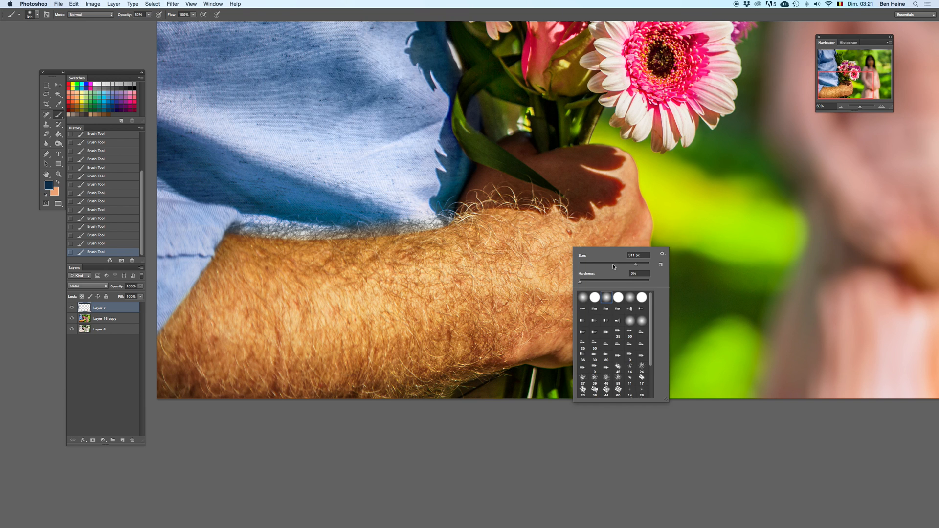
{"action": "left_click", "coordinate": [488, 403]}
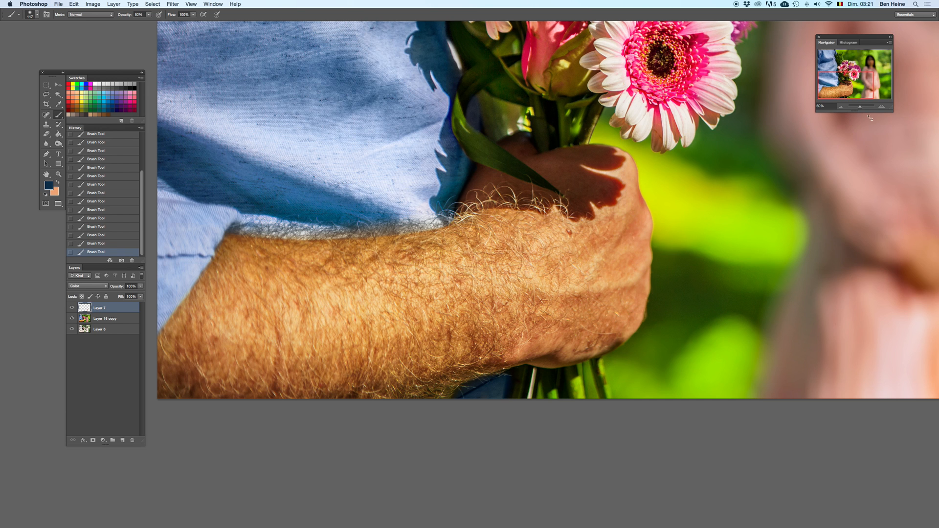
Step: Sample light blue from the man's shirt and tint the shirt's lower part with a 311 px brush
{"action": "left_click_drag", "start_coordinate": [864, 108], "coordinate": [854, 106]}
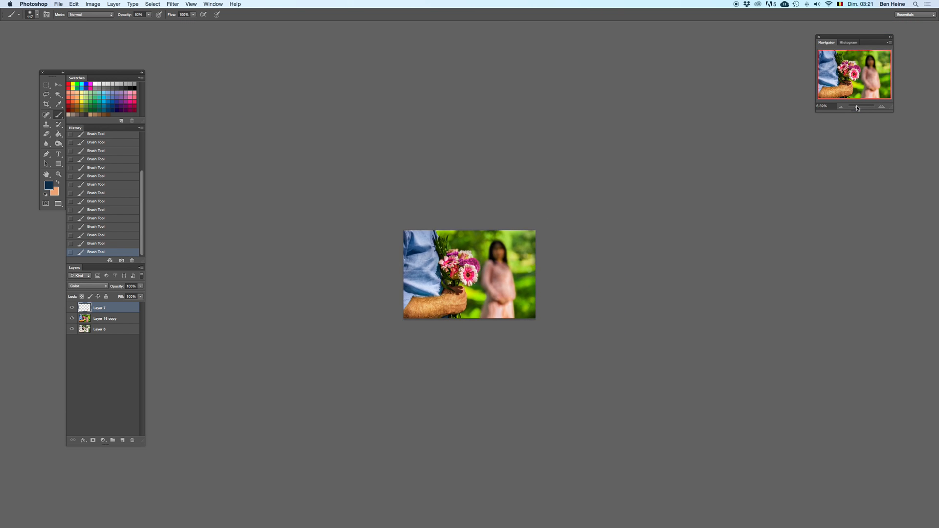
{"action": "left_click", "coordinate": [887, 106]}
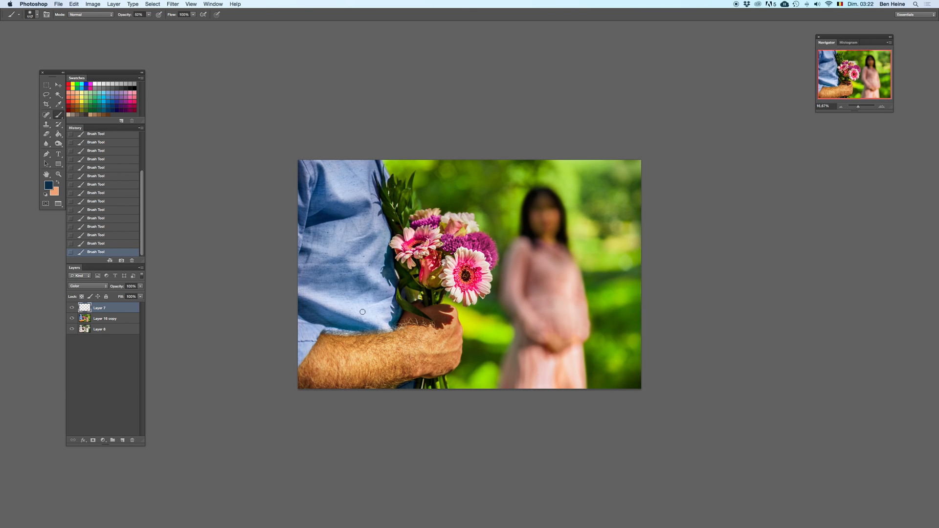
{"action": "left_click", "coordinate": [353, 303], "text": "alt"}
{"action": "right_click", "coordinate": [361, 266]}
{"action": "left_click_drag", "start_coordinate": [411, 280], "coordinate": [417, 280]}
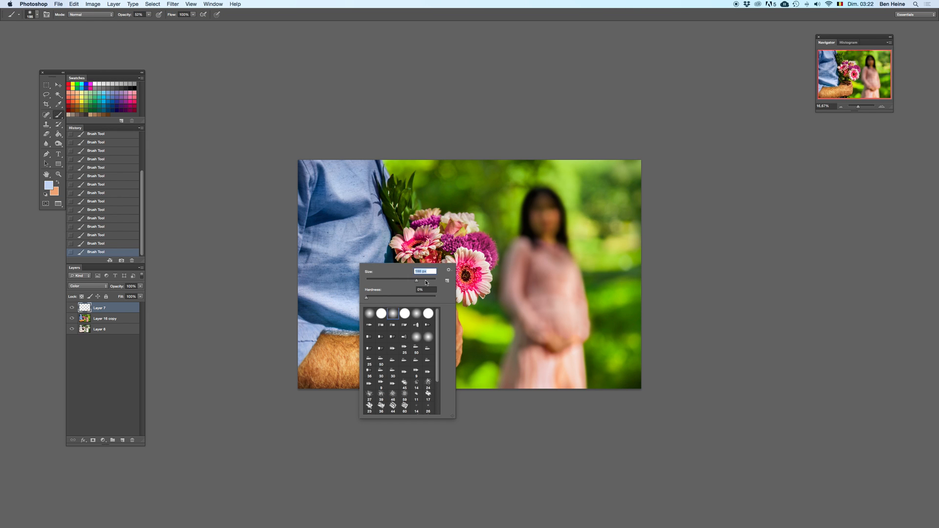
{"action": "key", "text": "Return"}
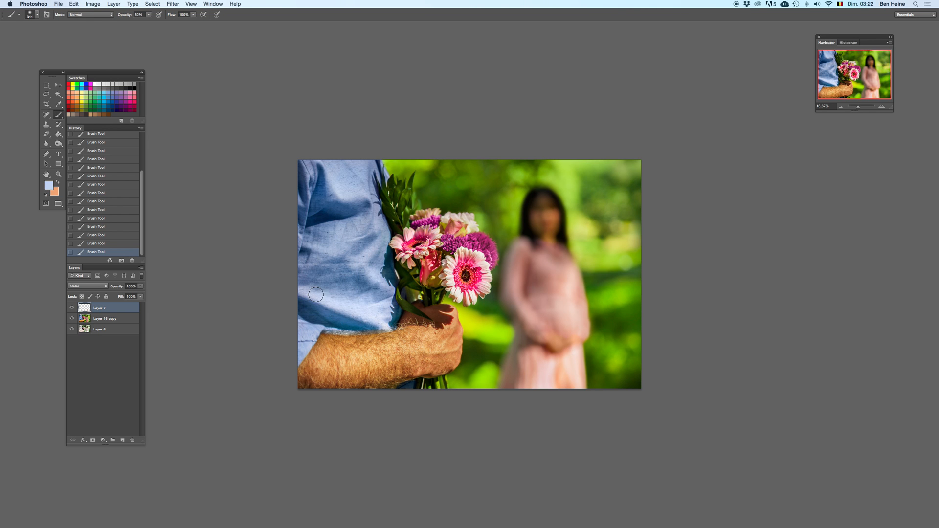
Step: Select the Layer 16 copy layer and try burning the lower shirt's shadows with a smaller Burn brush
{"action": "left_click", "coordinate": [58, 143]}
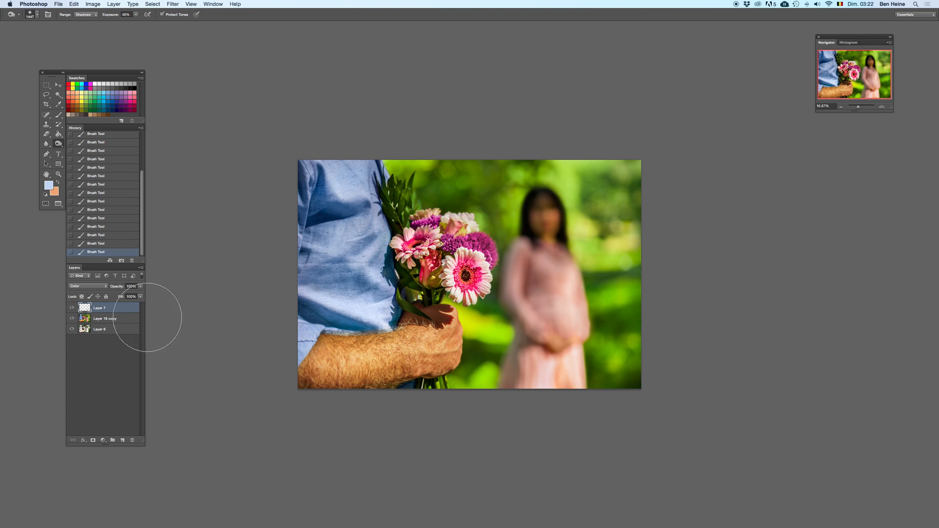
{"action": "left_click", "coordinate": [105, 318]}
{"action": "right_click", "coordinate": [374, 285]}
{"action": "left_click_drag", "start_coordinate": [430, 295], "coordinate": [423, 296]}
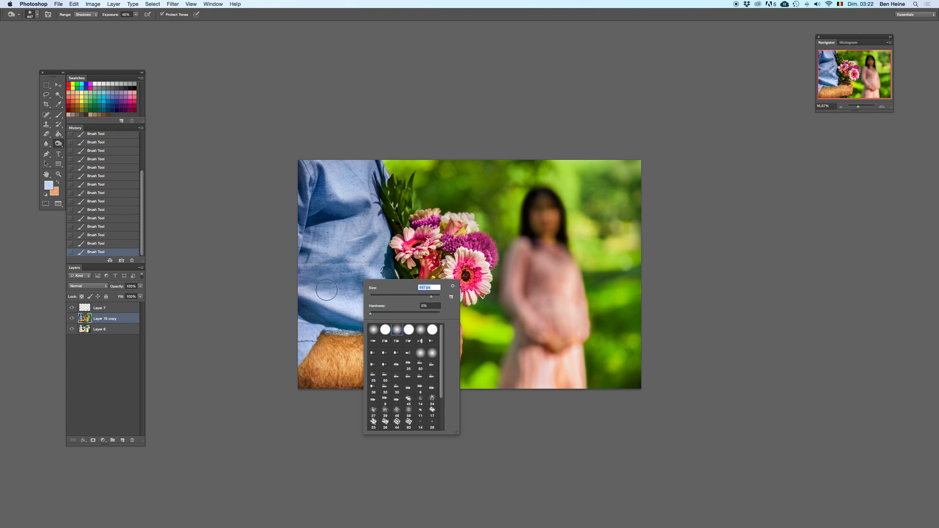
{"action": "key", "text": "Return"}
{"action": "key", "text": "super+z"}
Step: Set the Burn range to Midtones and darken the lower part of the man's shirt, comparing before and after
{"action": "left_click", "coordinate": [86, 14]}
{"action": "left_click", "coordinate": [86, 23]}
{"action": "left_click_drag", "start_coordinate": [362, 312], "coordinate": [362, 312]}
{"action": "key", "text": "super+z"}
{"action": "left_click_drag", "start_coordinate": [315, 292], "coordinate": [375, 308]}
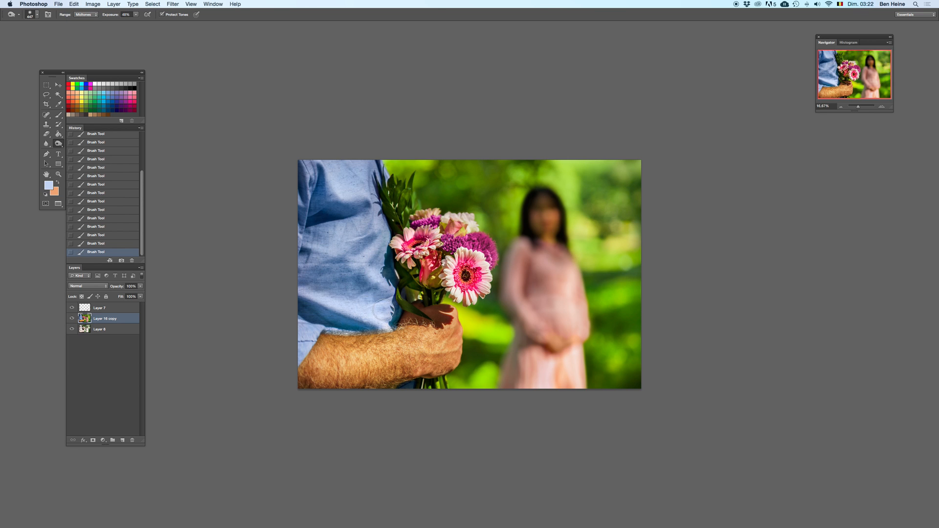
{"action": "key", "text": "super+z"}
{"action": "key", "text": "super+z"}
{"action": "key", "text": "super+z"}
{"action": "key", "text": "super+z"}
Step: Flip the whole canvas horizontally and check the mirrored composition
{"action": "left_click", "coordinate": [92, 4]}
{"action": "mouse_move", "coordinate": [116, 83]}
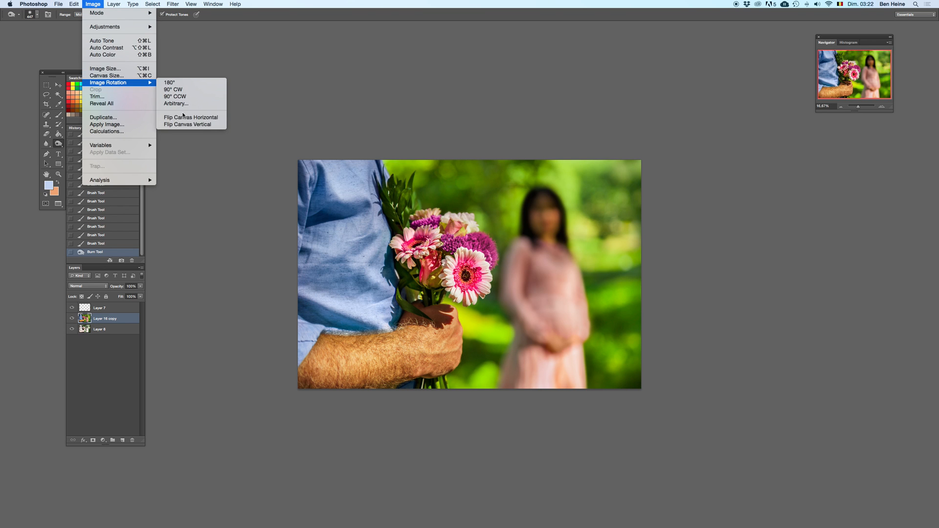
{"action": "left_click", "coordinate": [205, 118]}
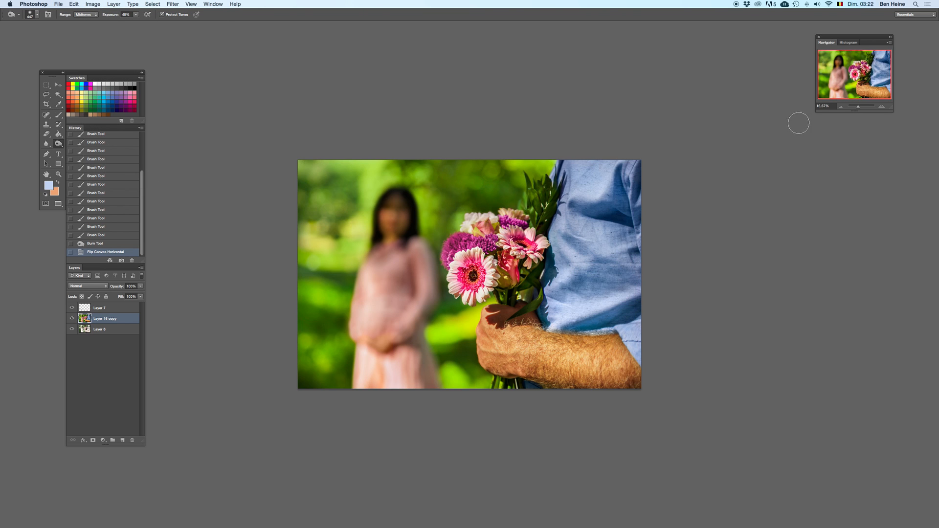
{"action": "left_click", "coordinate": [843, 107]}
{"action": "left_click", "coordinate": [888, 111]}
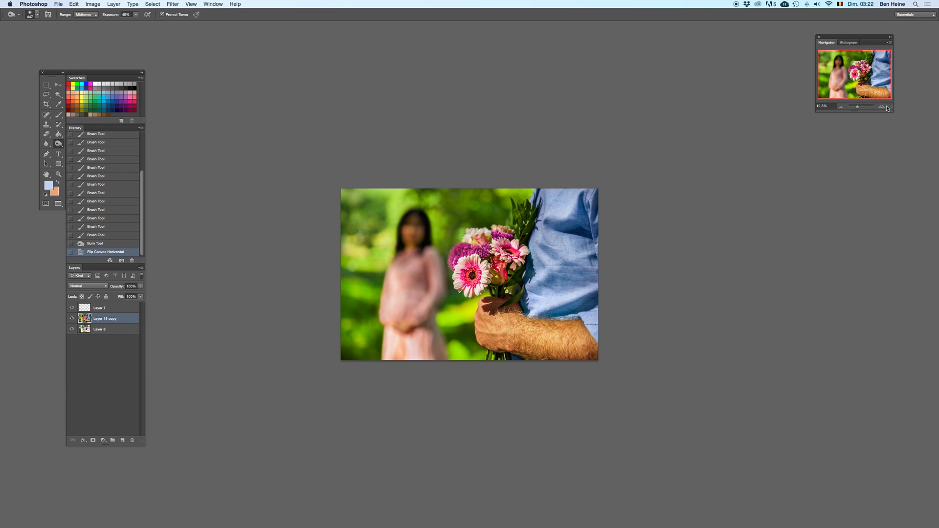
Step: Dodge the midtones of the woman's pink dress around her arms and upper body
{"action": "left_click_drag", "start_coordinate": [59, 145], "coordinate": [88, 142]}
{"action": "left_click_drag", "start_coordinate": [391, 264], "coordinate": [424, 281]}
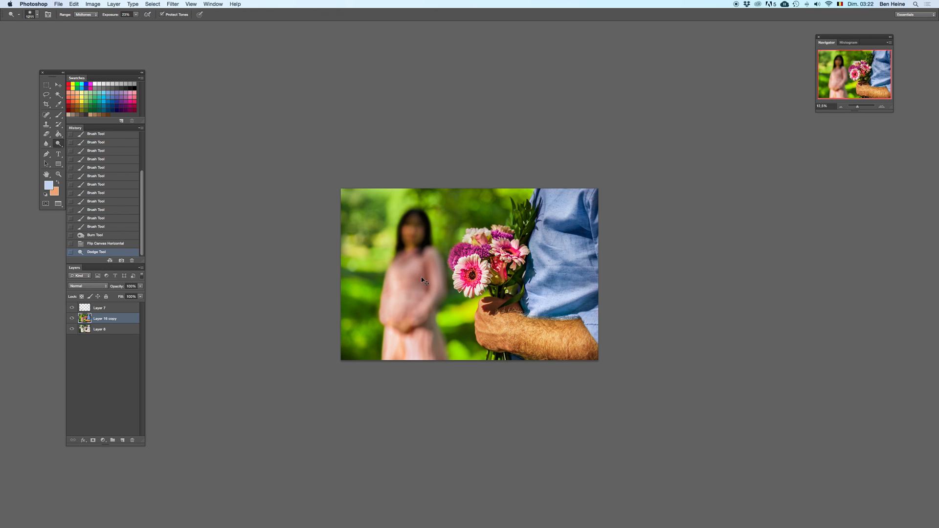
{"action": "left_click", "coordinate": [888, 105]}
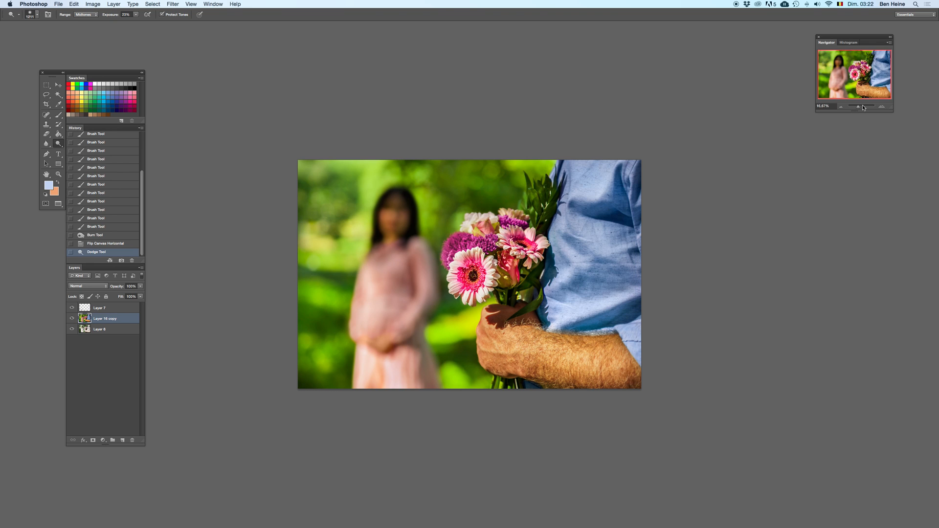
Step: Dodge more of the woman's pink dress around her shoulder and belly, comparing the strokes before and after
{"action": "left_click_drag", "start_coordinate": [362, 245], "coordinate": [382, 252]}
{"action": "left_click", "coordinate": [394, 269]}
{"action": "key", "text": "super+z"}
{"action": "left_click", "coordinate": [394, 268]}
{"action": "key", "text": "super+z"}
{"action": "left_click", "coordinate": [392, 271]}
{"action": "left_click_drag", "start_coordinate": [391, 271], "coordinate": [392, 285]}
{"action": "key", "text": "super+z"}
{"action": "left_click", "coordinate": [394, 267]}
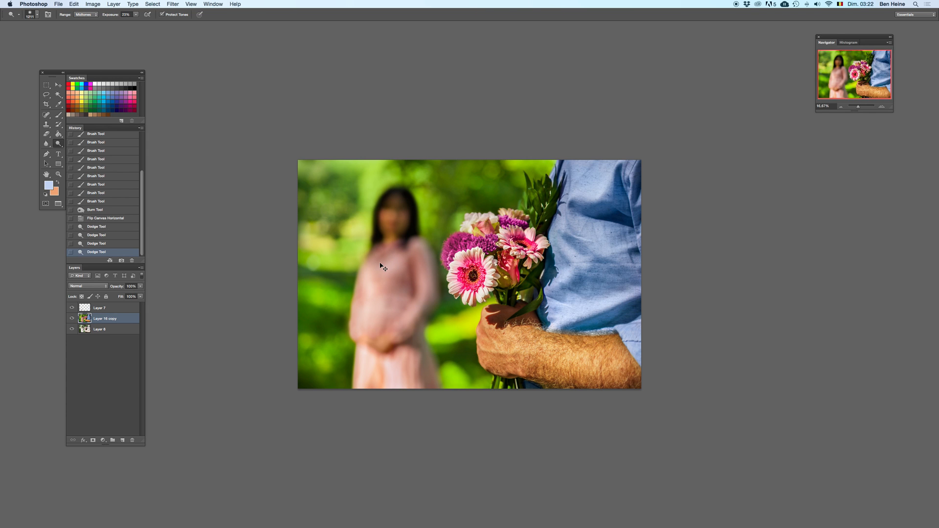
Step: Flip the whole canvas horizontally back to its original orientation
{"action": "left_click", "coordinate": [103, 3]}
{"action": "mouse_move", "coordinate": [146, 83]}
{"action": "left_click", "coordinate": [191, 117]}
Step: Sample a light yellow-green from the bright background as the foreground colour and set up a small hard round brush
{"action": "left_click", "coordinate": [885, 107]}
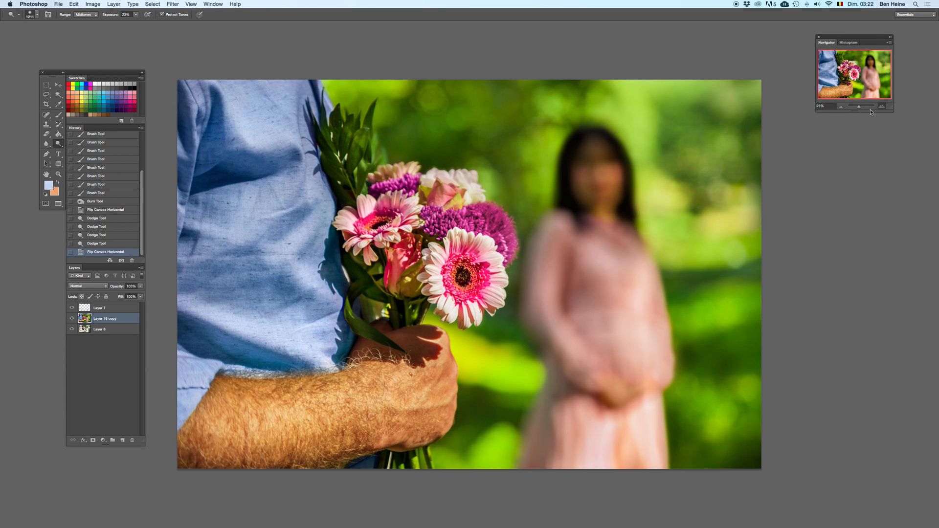
{"action": "key", "text": "i"}
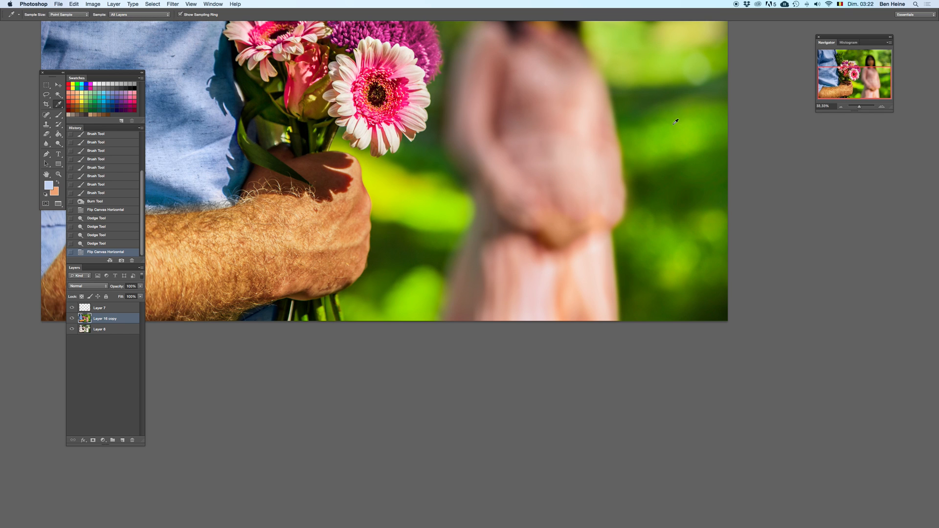
{"action": "key", "text": "x"}
{"action": "left_click", "coordinate": [696, 69]}
{"action": "key", "text": "x"}
{"action": "key", "text": "b"}
{"action": "right_click", "coordinate": [676, 226]}
{"action": "double_click", "coordinate": [713, 278]}
{"action": "right_click", "coordinate": [718, 258]}
{"action": "left_click", "coordinate": [762, 309]}
{"action": "left_click", "coordinate": [728, 274]}
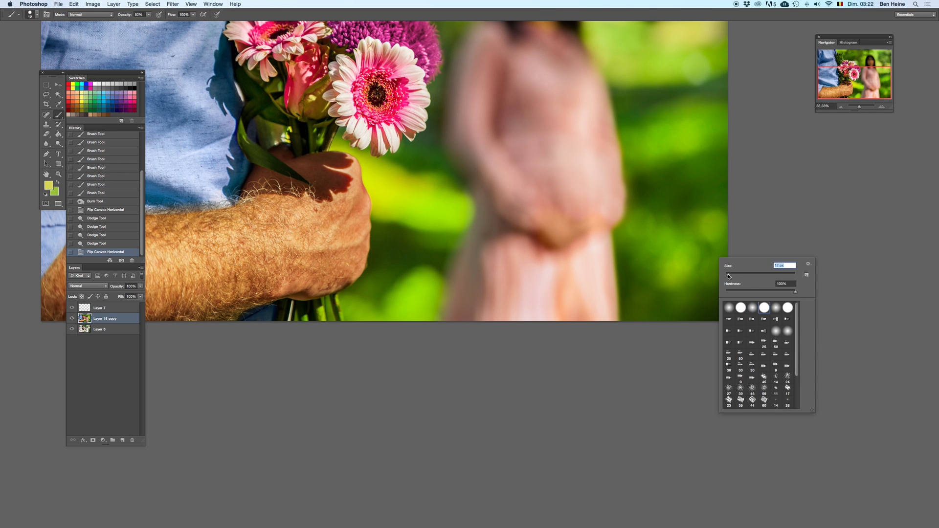
{"action": "left_click", "coordinate": [770, 232]}
Step: Add a new layer and start handwriting the artist's signature in the photo's lower-right corner with an adjusted brush size
{"action": "left_click_drag", "start_coordinate": [661, 263], "coordinate": [688, 392]}
{"action": "left_click_drag", "start_coordinate": [658, 289], "coordinate": [610, 207]}
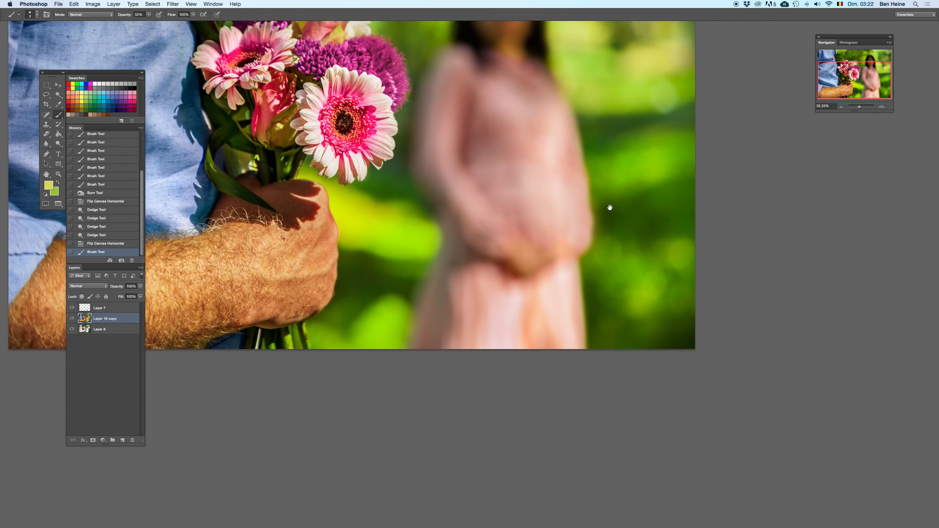
{"action": "left_click", "coordinate": [122, 440]}
{"action": "right_click", "coordinate": [625, 306]}
{"action": "left_click", "coordinate": [623, 314]}
{"action": "left_click_drag", "start_coordinate": [600, 308], "coordinate": [587, 321]}
{"action": "key", "text": "super+z"}
{"action": "key", "text": "super+z"}
{"action": "mouse_move", "coordinate": [594, 310]}
{"action": "left_mouse_down"}
{"action": "mouse_move", "coordinate": [586, 321]}
{"action": "mouse_move", "coordinate": [601, 313]}
{"action": "mouse_move", "coordinate": [587, 325]}
{"action": "mouse_move", "coordinate": [611, 323]}
{"action": "left_mouse_up"}
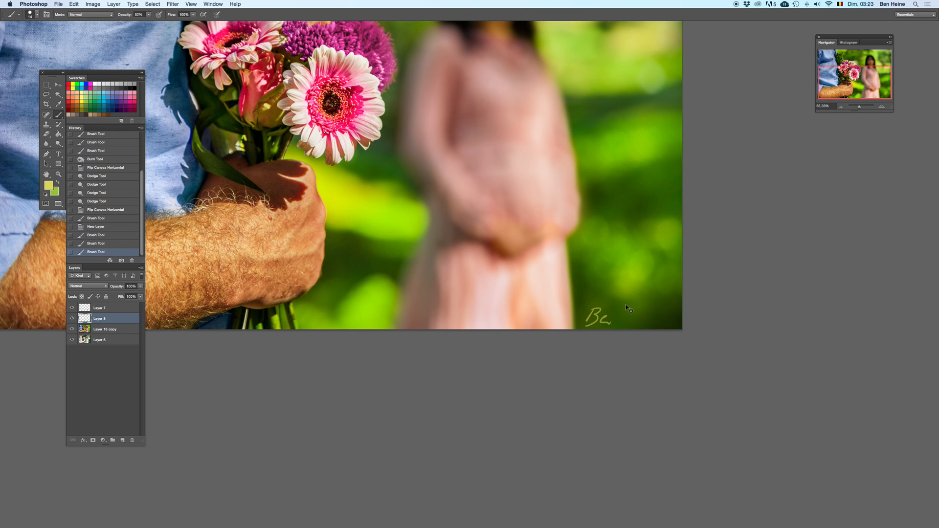
Step: Handwrite the rest of the signature's first name and the surname's large crossed initial, redoing unsatisfactory strokes
{"action": "left_click", "coordinate": [884, 107]}
{"action": "key", "text": "super+z"}
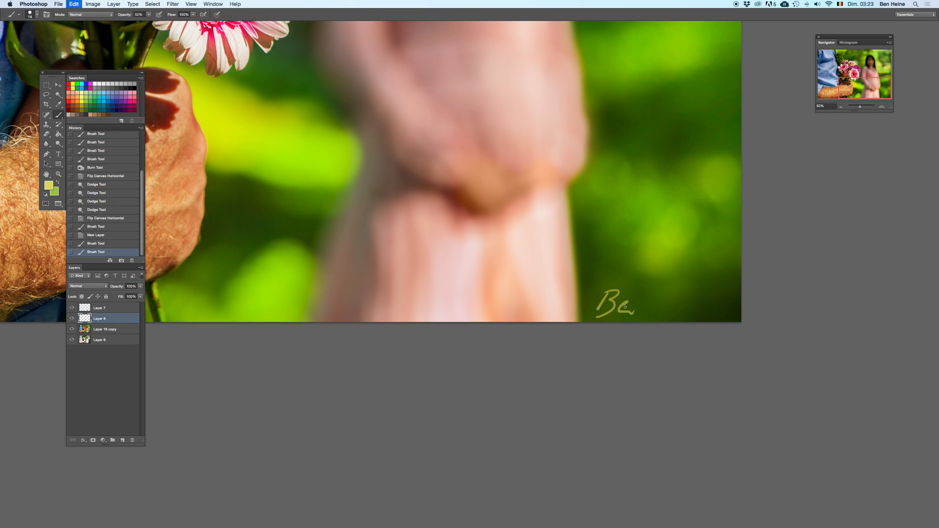
{"action": "left_click_drag", "start_coordinate": [616, 309], "coordinate": [626, 306]}
{"action": "key", "text": "super+z"}
{"action": "key", "text": "super+z"}
{"action": "mouse_move", "coordinate": [618, 305]}
{"action": "left_mouse_down"}
{"action": "mouse_move", "coordinate": [644, 307]}
{"action": "mouse_move", "coordinate": [651, 289]}
{"action": "mouse_move", "coordinate": [661, 317]}
{"action": "left_mouse_up"}
{"action": "key", "text": "super+z"}
{"action": "key", "text": "super+z"}
{"action": "key", "text": "super+z"}
{"action": "key", "text": "super+z"}
{"action": "key", "text": "super+z"}
{"action": "mouse_move", "coordinate": [670, 277]}
{"action": "left_mouse_down"}
{"action": "mouse_move", "coordinate": [661, 317]}
{"action": "mouse_move", "coordinate": [696, 289]}
{"action": "left_mouse_up"}
{"action": "key", "text": "super+z"}
{"action": "left_click_drag", "start_coordinate": [640, 296], "coordinate": [706, 285]}
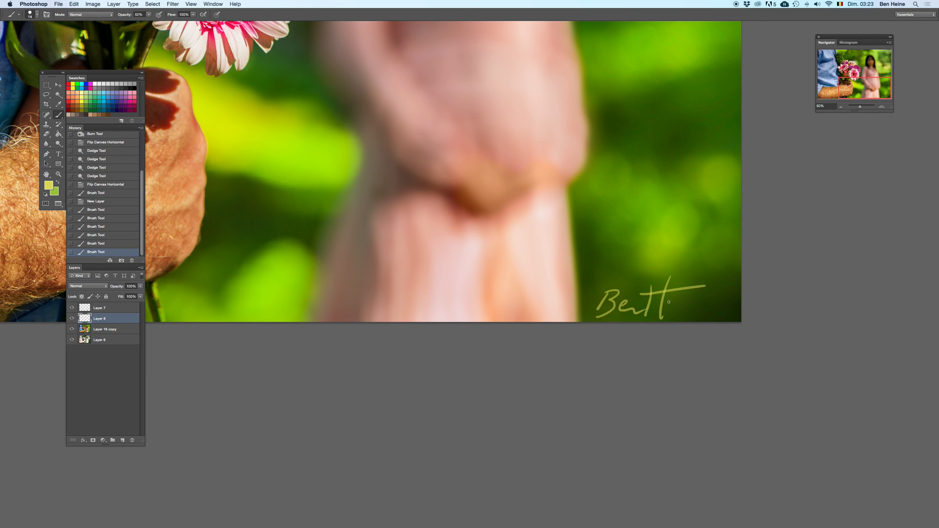
Step: Finish the signature by handwriting the remaining letters of the surname
{"action": "left_click_drag", "start_coordinate": [664, 309], "coordinate": [729, 312]}
{"action": "key", "text": "super+z"}
{"action": "left_click", "coordinate": [707, 303]}
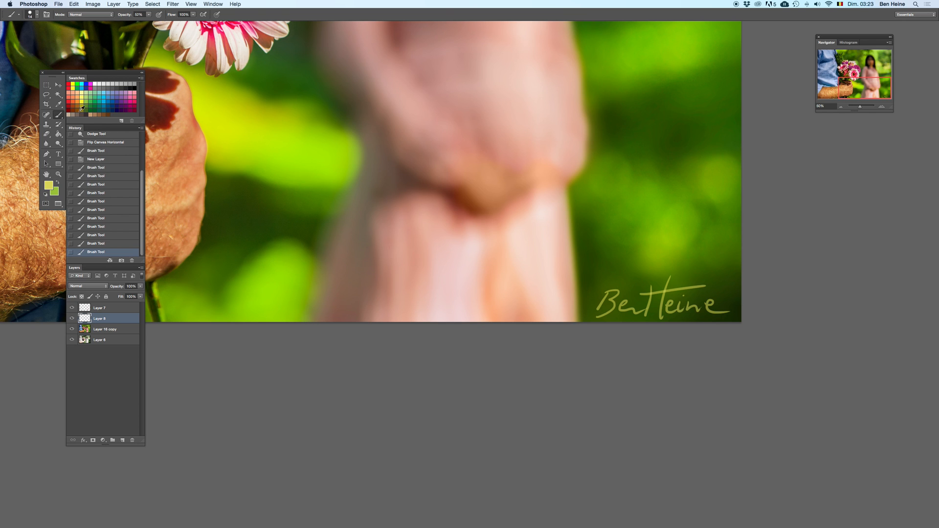
Step: Duplicate the signature layer and merge the two copies to strengthen the lettering
{"action": "right_click", "coordinate": [131, 323]}
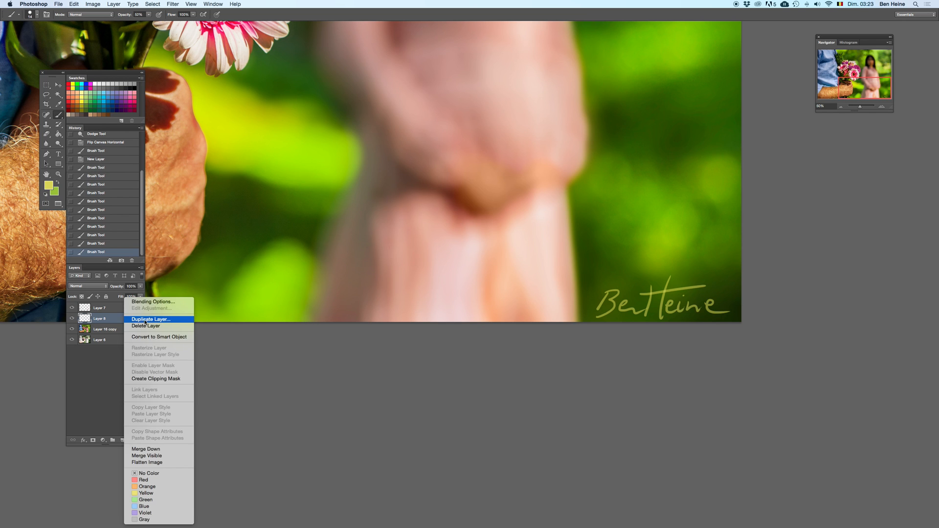
{"action": "left_click", "coordinate": [144, 319]}
{"action": "key", "text": "Return"}
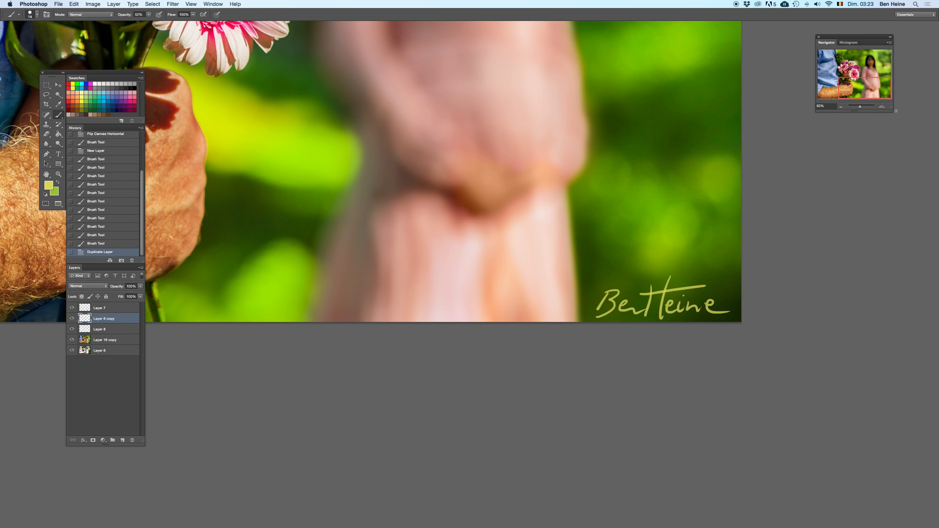
{"action": "left_click", "coordinate": [842, 107]}
{"action": "left_click", "coordinate": [841, 107]}
{"action": "left_click", "coordinate": [842, 106]}
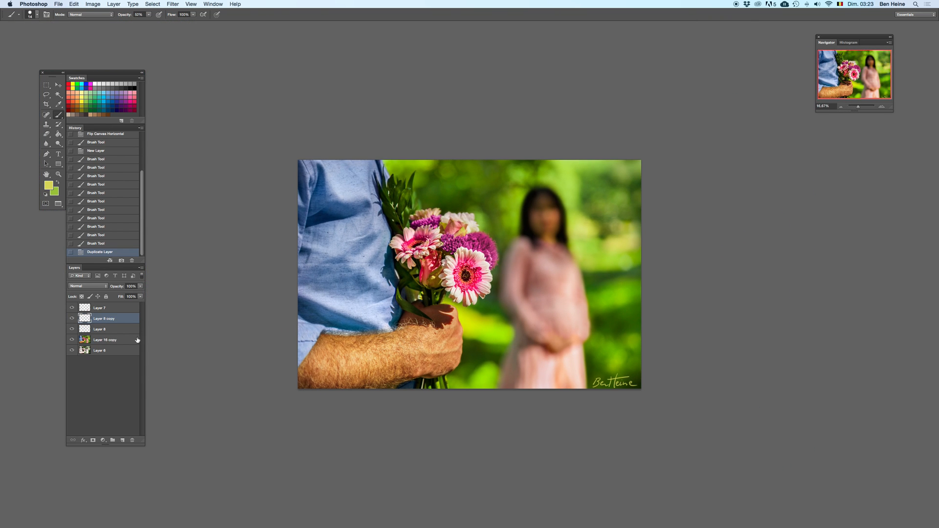
{"action": "left_click", "coordinate": [122, 329], "text": "shift"}
{"action": "right_click", "coordinate": [122, 328]}
{"action": "left_click", "coordinate": [146, 450]}
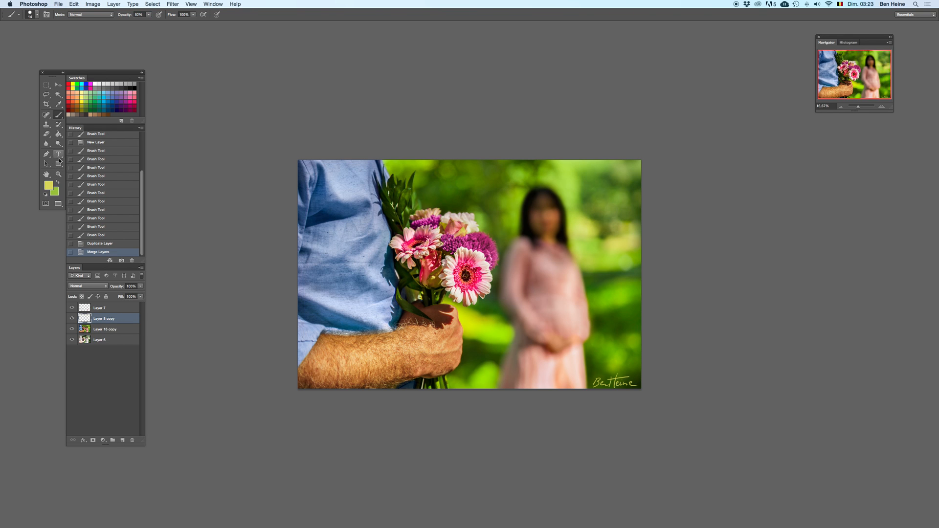
{"action": "key", "text": "Delete"}
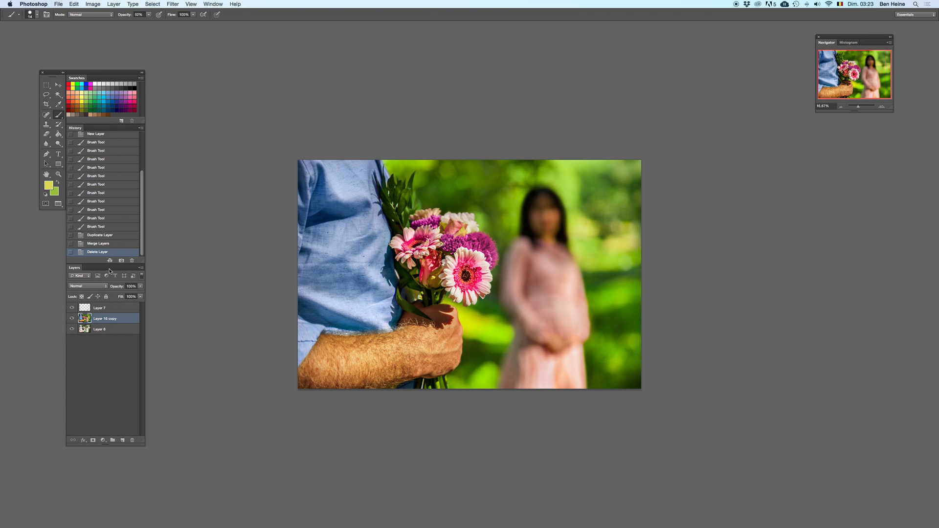
{"action": "key", "text": "super+z"}
Step: Scale the signature down slightly and move it closer to the photo's lower-right corner
{"action": "left_click", "coordinate": [58, 85]}
{"action": "mouse_move", "coordinate": [635, 378]}
{"action": "left_mouse_down"}
{"action": "mouse_move", "coordinate": [621, 382]}
{"action": "mouse_move", "coordinate": [629, 384]}
{"action": "left_mouse_up"}
{"action": "key", "text": "Return"}
{"action": "key", "text": "e"}
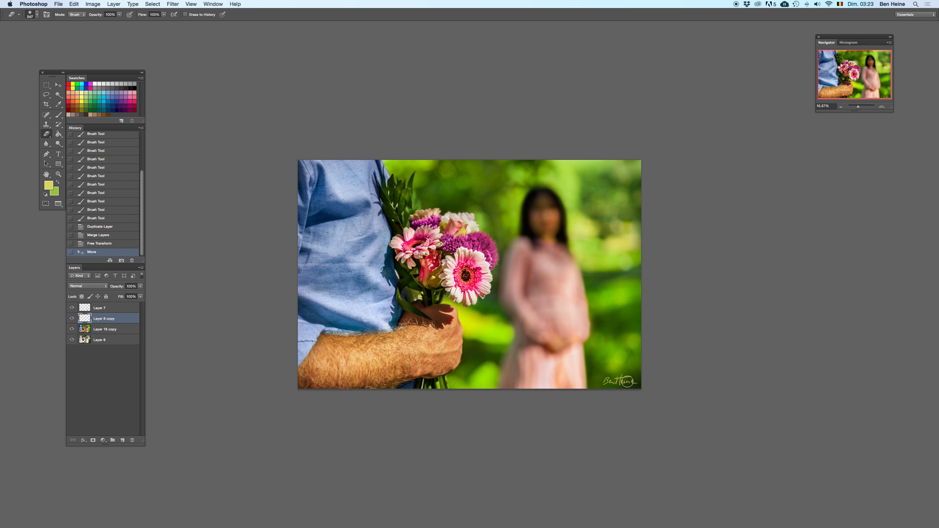
{"action": "key", "text": "super+Down"}
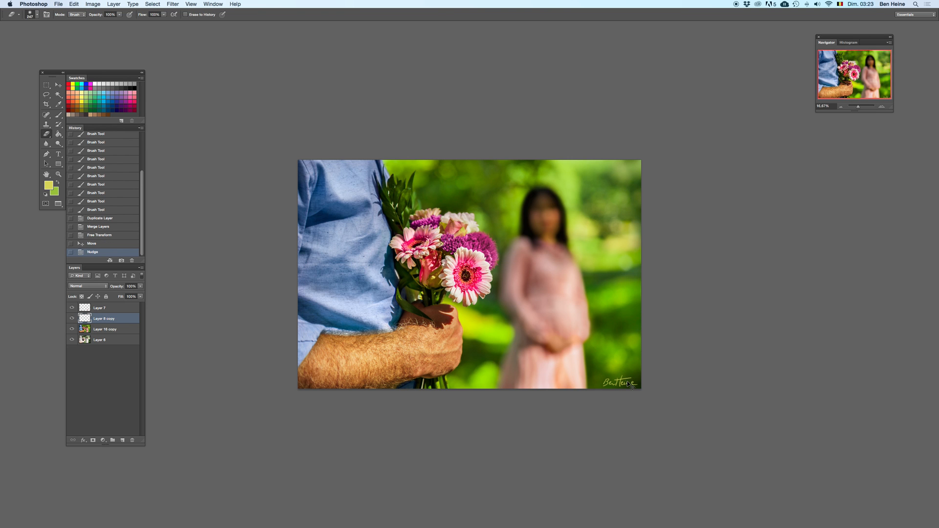
Step: Set the brush opacity to 100% and draw a copyright symbol in front of the signature
{"action": "double_click", "coordinate": [882, 106]}
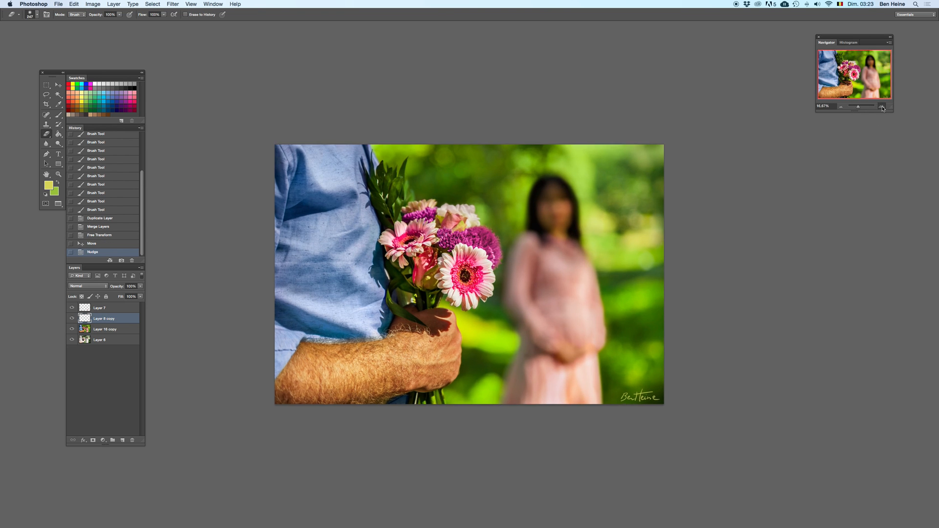
{"action": "left_click_drag", "start_coordinate": [756, 250], "coordinate": [637, 84]}
{"action": "key", "text": "b"}
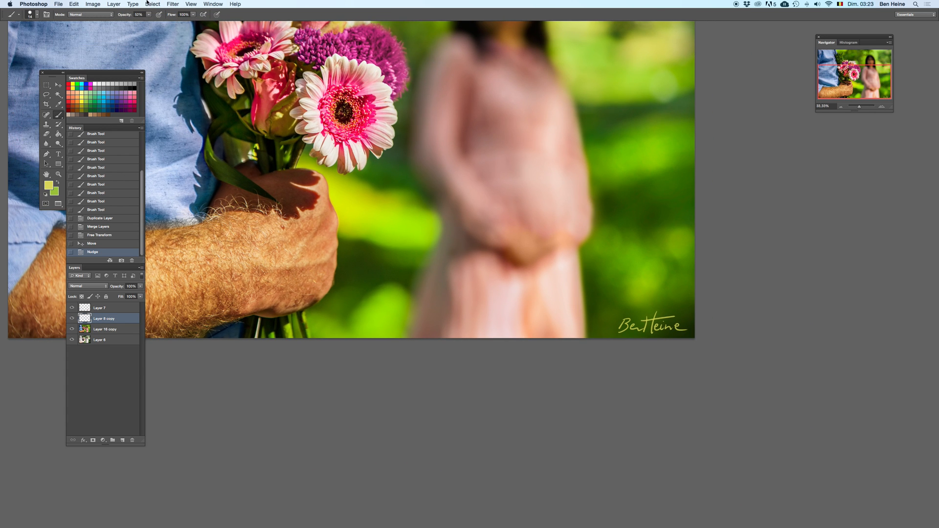
{"action": "left_click_drag", "start_coordinate": [150, 16], "coordinate": [177, 22]}
{"action": "left_click", "coordinate": [881, 109]}
{"action": "left_click_drag", "start_coordinate": [678, 265], "coordinate": [634, 244]}
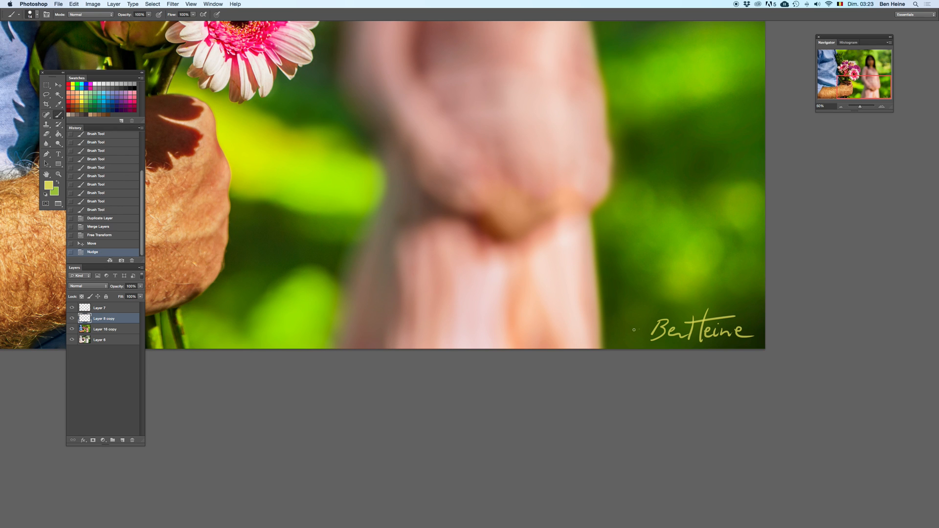
{"action": "mouse_move", "coordinate": [639, 322]}
{"action": "left_mouse_down"}
{"action": "mouse_move", "coordinate": [634, 337]}
{"action": "mouse_move", "coordinate": [641, 321]}
{"action": "left_mouse_up"}
{"action": "key", "text": "super+z"}
{"action": "left_click", "coordinate": [841, 107]}
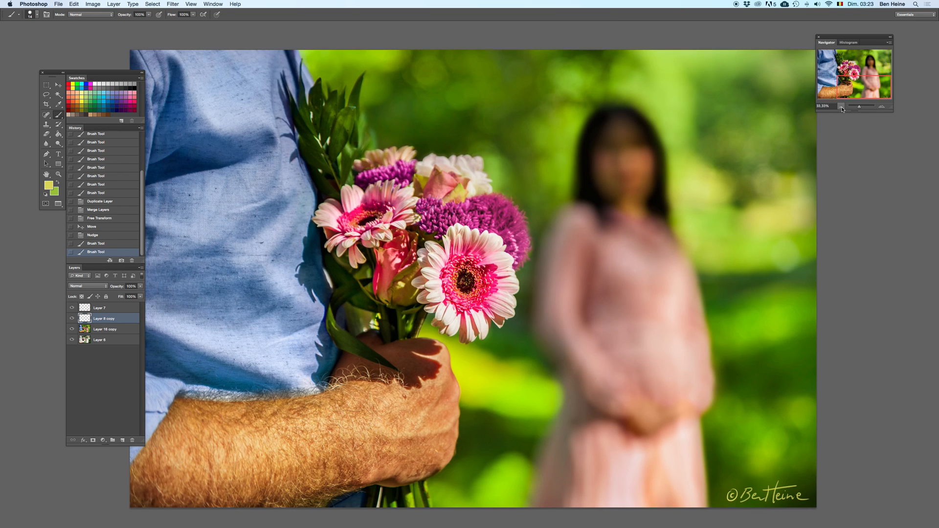
{"action": "left_click", "coordinate": [842, 107]}
{"action": "left_click", "coordinate": [843, 106]}
Step: Undo the circle of the copyright symbol and redraw it around the small c
{"action": "key", "text": "super+z"}
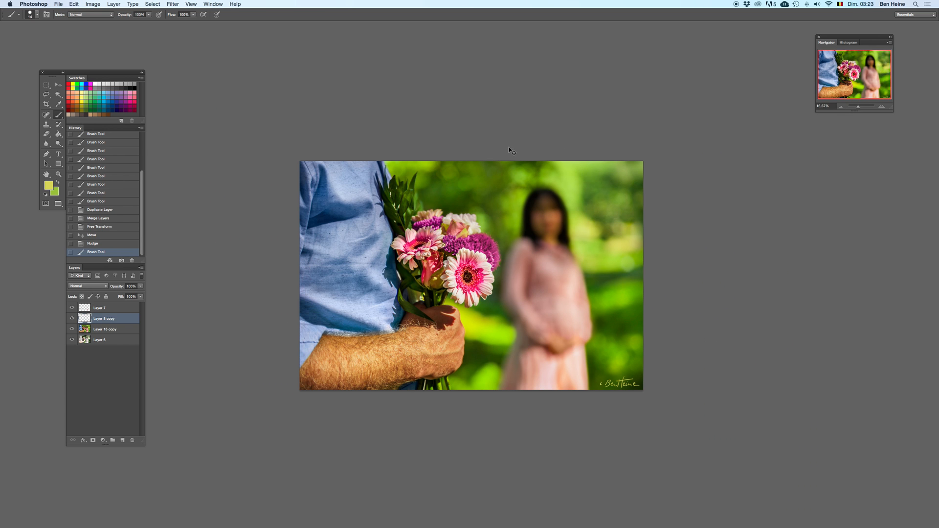
{"action": "left_click_drag", "start_coordinate": [858, 106], "coordinate": [858, 108]}
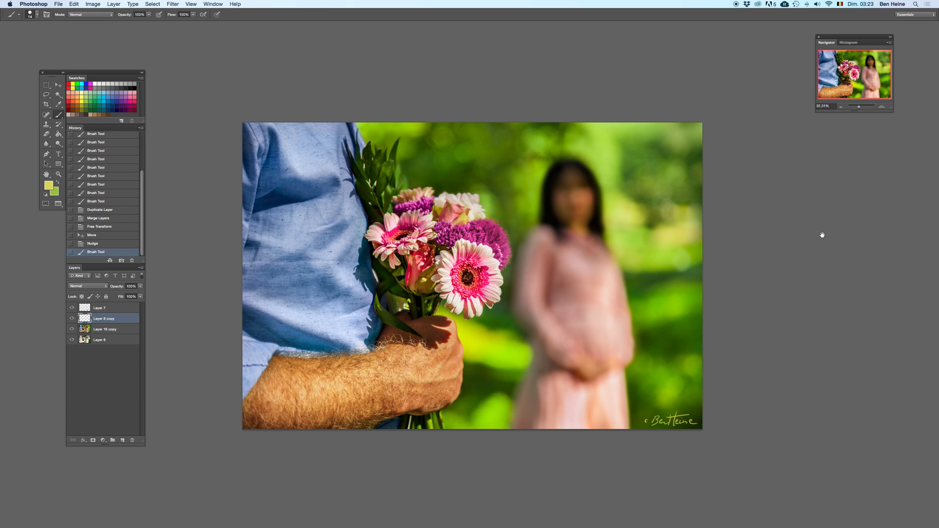
{"action": "left_click", "coordinate": [883, 107]}
{"action": "left_click", "coordinate": [882, 107]}
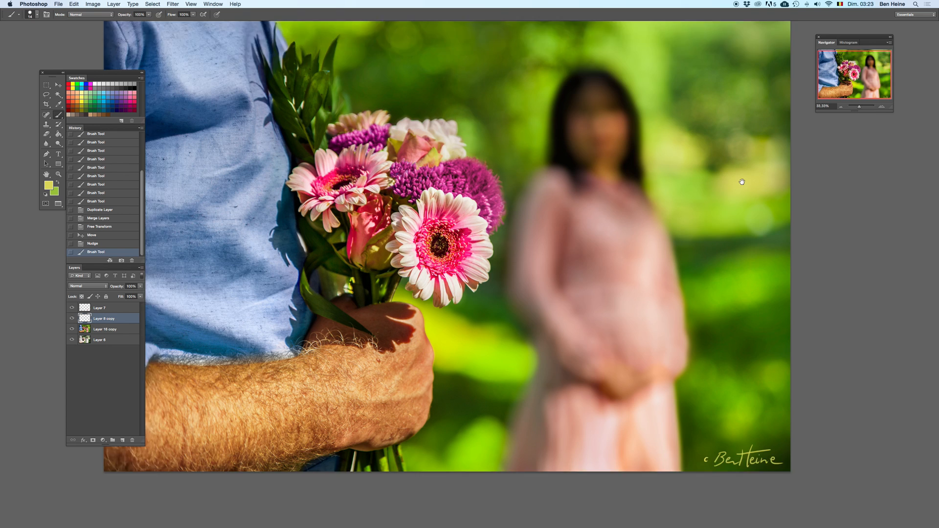
{"action": "left_click", "coordinate": [883, 108]}
{"action": "scroll", "coordinate": [764, 304], "scroll_direction": "down", "scroll_amount": 5}
{"action": "scroll", "coordinate": [764, 303], "scroll_direction": "right", "scroll_amount": 3}
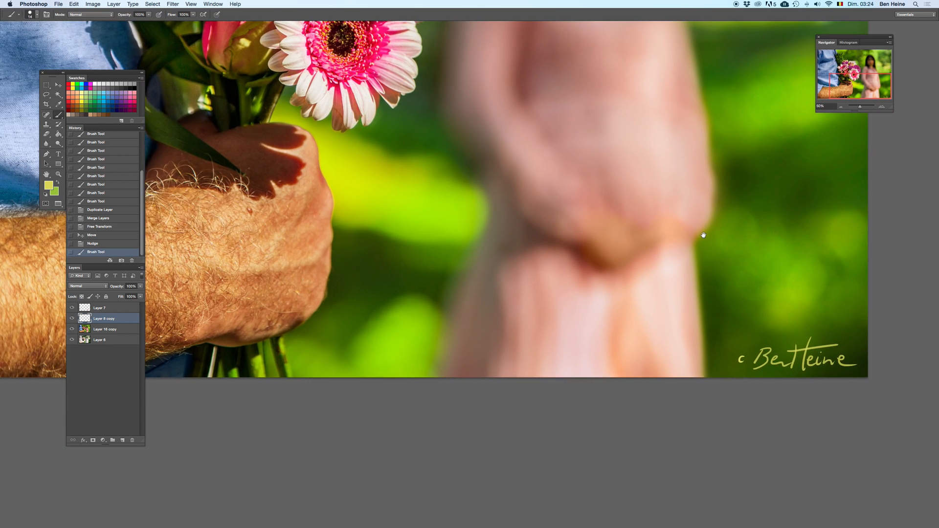
{"action": "mouse_move", "coordinate": [741, 334]}
{"action": "left_mouse_down"}
{"action": "mouse_move", "coordinate": [735, 319]}
{"action": "mouse_move", "coordinate": [737, 355]}
{"action": "mouse_move", "coordinate": [736, 341]}
{"action": "left_mouse_up"}
{"action": "key", "text": "super+z"}
{"action": "key", "text": "super+z"}
{"action": "key", "text": "super+z"}
{"action": "left_click", "coordinate": [842, 106]}
{"action": "left_click", "coordinate": [841, 106]}
Step: Inspect the signed photo at several magnifications and compare the last stroke before and after
{"action": "left_click", "coordinate": [841, 106]}
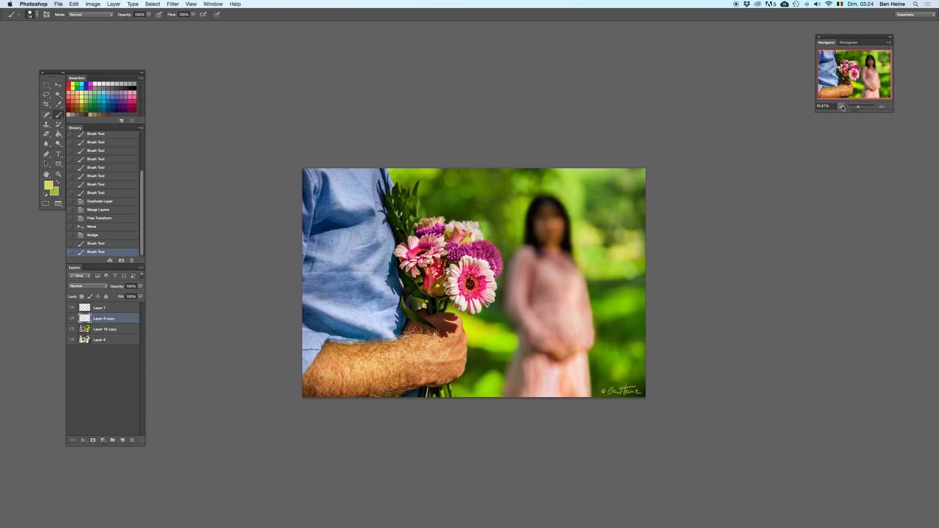
{"action": "left_click", "coordinate": [841, 107]}
{"action": "left_click", "coordinate": [863, 106]}
{"action": "left_click_drag", "start_coordinate": [694, 338], "coordinate": [531, 73]}
{"action": "left_click_drag", "start_coordinate": [680, 490], "coordinate": [487, 105]}
{"action": "left_click_drag", "start_coordinate": [615, 270], "coordinate": [303, 286]}
{"action": "left_click_drag", "start_coordinate": [803, 363], "coordinate": [518, 227]}
{"action": "key", "text": "super+z"}
{"action": "key", "text": "super+z"}
{"action": "mouse_move", "coordinate": [536, 288]}
{"action": "left_mouse_down"}
{"action": "mouse_move", "coordinate": [540, 309]}
{"action": "mouse_move", "coordinate": [549, 299]}
{"action": "mouse_move", "coordinate": [534, 287]}
{"action": "mouse_move", "coordinate": [525, 301]}
{"action": "mouse_move", "coordinate": [537, 287]}
{"action": "mouse_move", "coordinate": [547, 292]}
{"action": "mouse_move", "coordinate": [535, 287]}
{"action": "mouse_move", "coordinate": [547, 313]}
{"action": "mouse_move", "coordinate": [551, 293]}
{"action": "left_mouse_up"}
{"action": "key", "text": "super+z"}
{"action": "key", "text": "super+z"}
{"action": "key", "text": "super+z"}
{"action": "key", "text": "super+z"}
{"action": "key", "text": "super+z"}
{"action": "left_click_drag", "start_coordinate": [862, 106], "coordinate": [860, 106]}
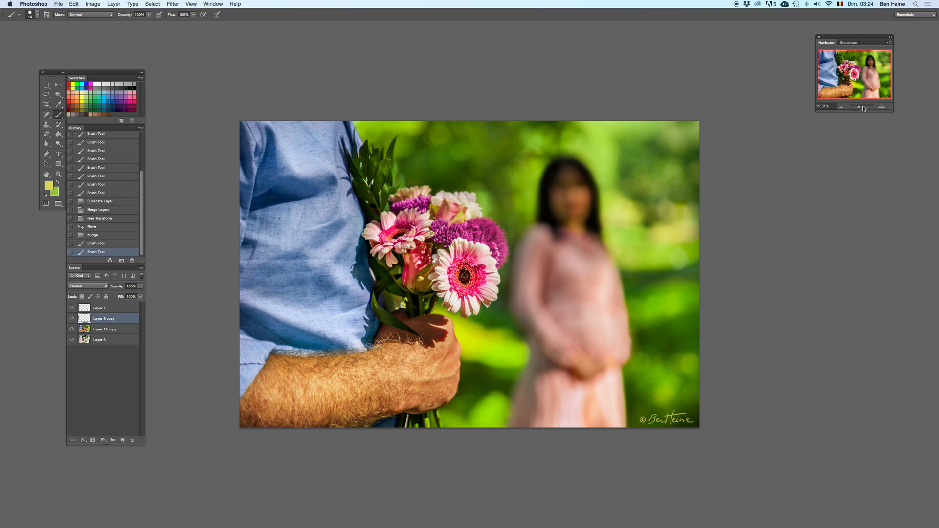
{"action": "left_click", "coordinate": [882, 107]}
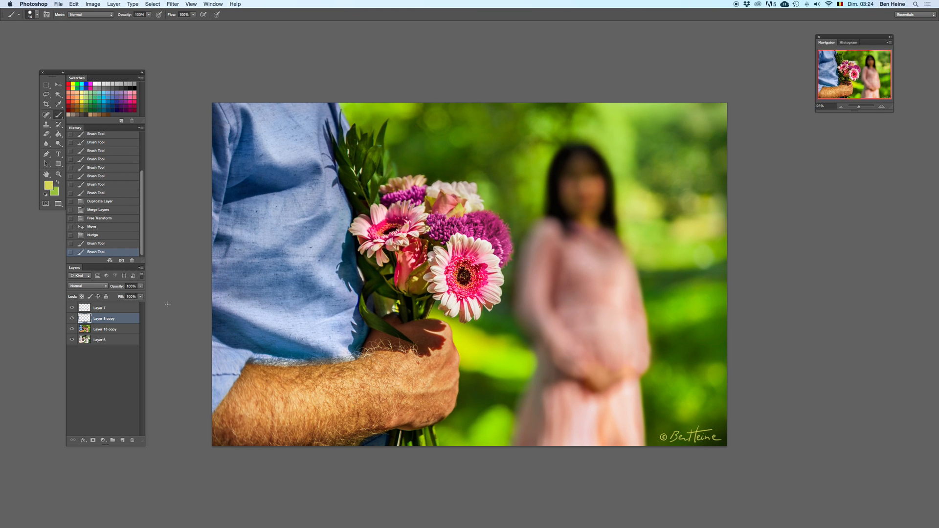
Step: Merge Layer 7, the signature layer and the Layer 16 copy layer into one
{"action": "left_click", "coordinate": [118, 309]}
{"action": "left_click", "coordinate": [120, 330], "text": "shift"}
{"action": "right_click", "coordinate": [118, 331]}
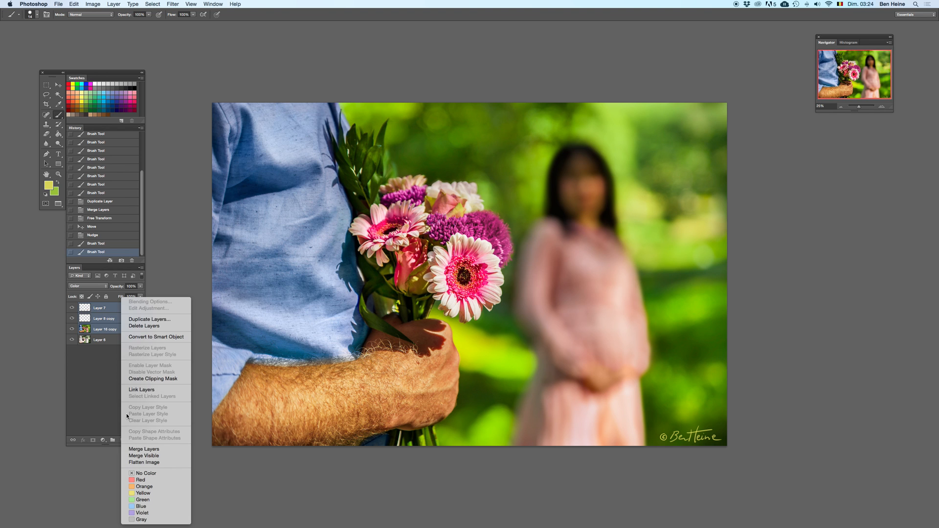
{"action": "left_click", "coordinate": [135, 449]}
{"action": "left_click", "coordinate": [883, 107]}
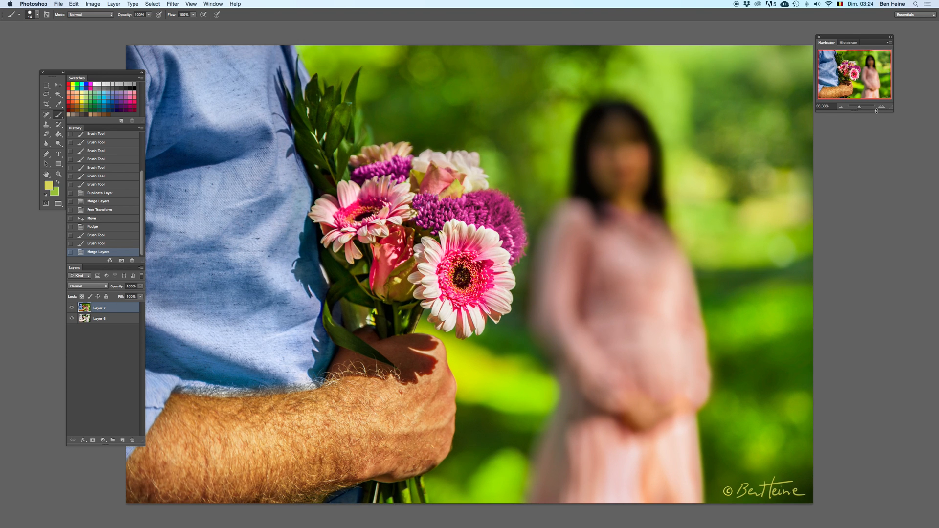
Step: Move the floating panels clear of the photo and compare the retouched image with the original layer beneath it
{"action": "left_click_drag", "start_coordinate": [133, 75], "coordinate": [88, 67]}
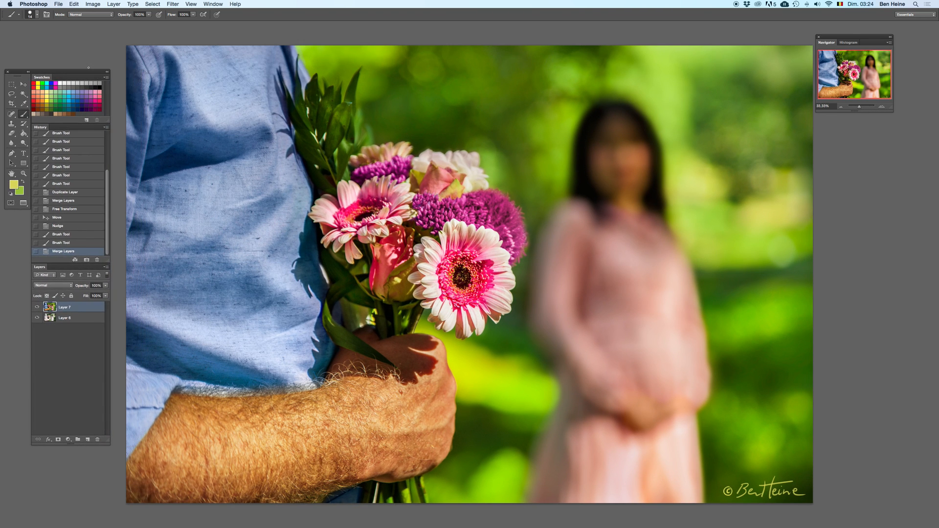
{"action": "left_click_drag", "start_coordinate": [850, 37], "coordinate": [862, 38]}
{"action": "key", "text": "Delete"}
{"action": "key", "text": "super+z"}
{"action": "key", "text": "super+z"}
{"action": "key", "text": "super+z"}
{"action": "key", "text": "super+z"}
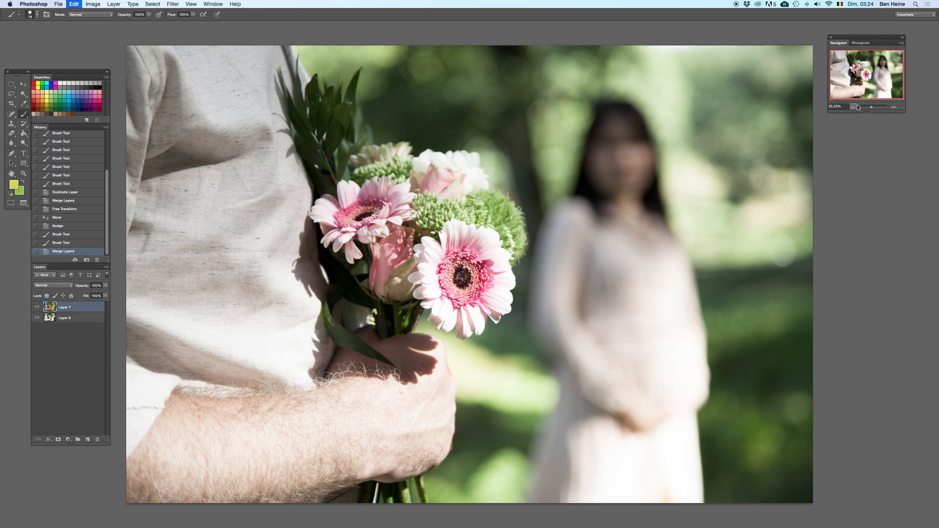
{"action": "left_click", "coordinate": [855, 107]}
{"action": "left_click", "coordinate": [854, 107]}
{"action": "left_click", "coordinate": [855, 107]}
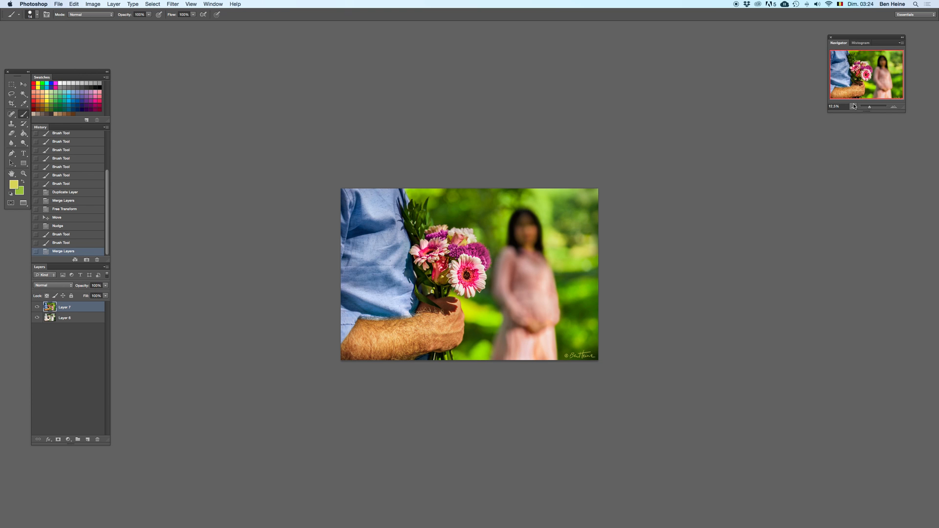
{"action": "left_click", "coordinate": [895, 107]}
{"action": "left_click", "coordinate": [895, 107]}
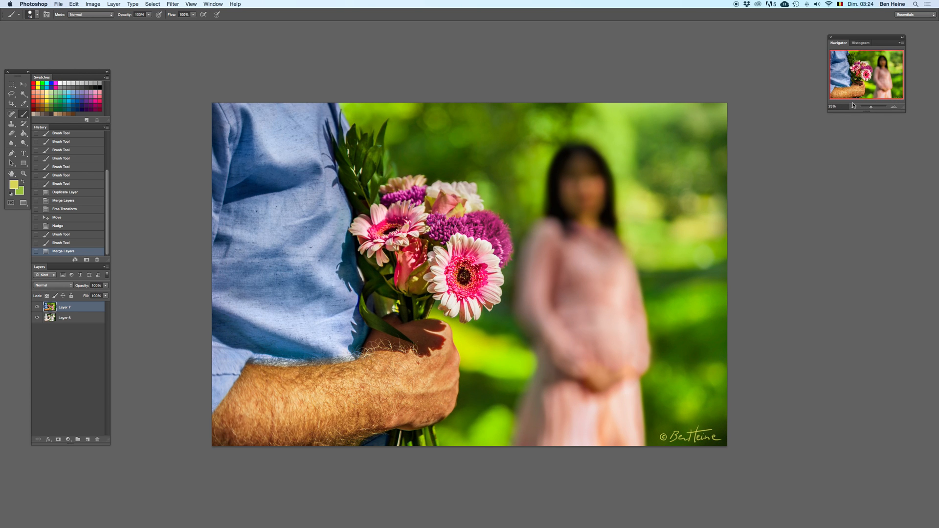
Step: Step the history back to before the layer merge and hide the signature layer
{"action": "left_click", "coordinate": [72, 243]}
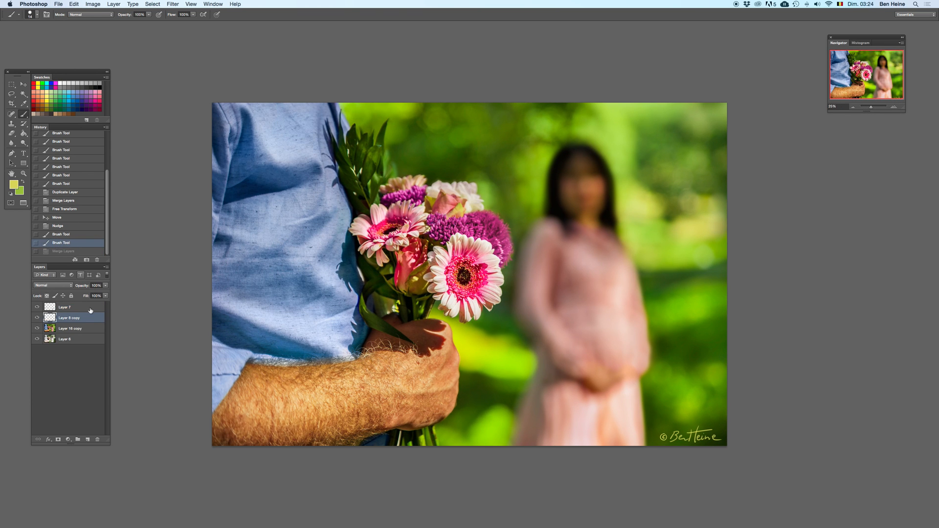
{"action": "left_click", "coordinate": [37, 318]}
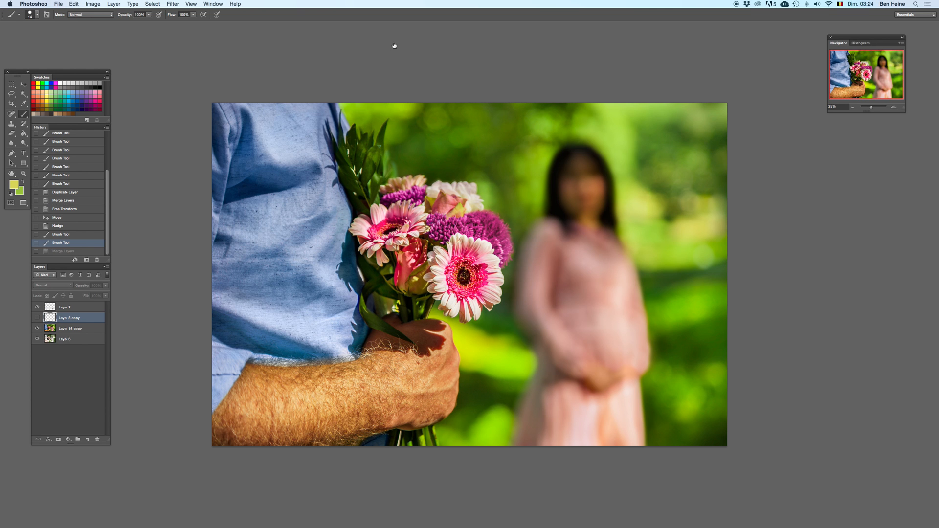
{"action": "key", "text": "super+shift+s"}
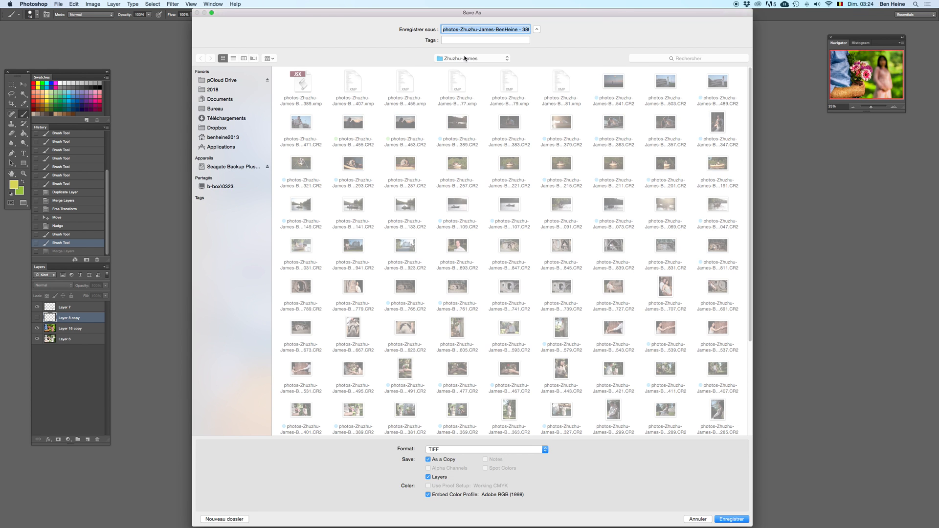
{"action": "left_click", "coordinate": [464, 58]}
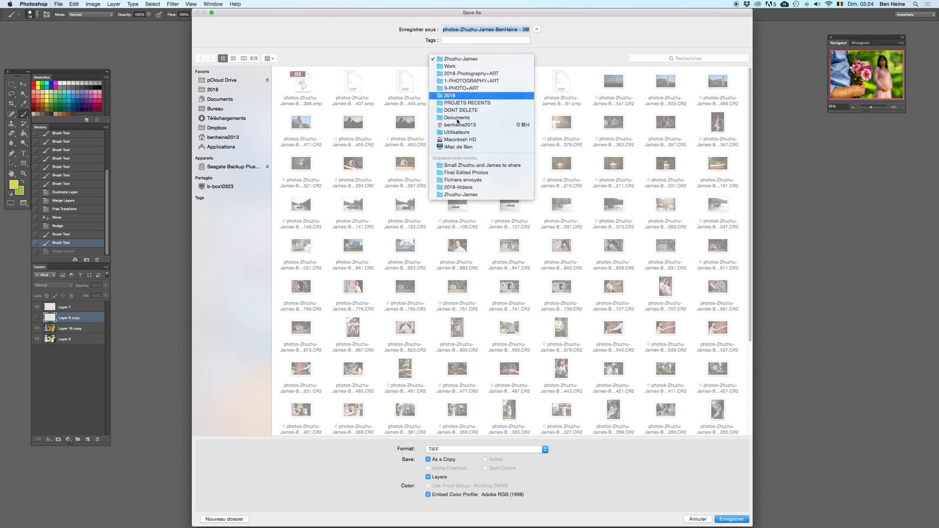
{"action": "left_click", "coordinate": [465, 173]}
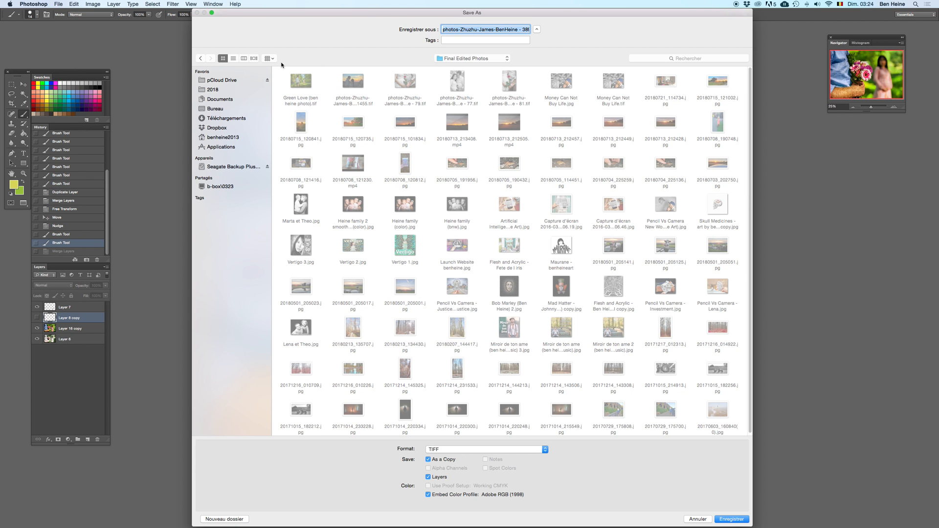
{"action": "type", "text": "A g.tif"}
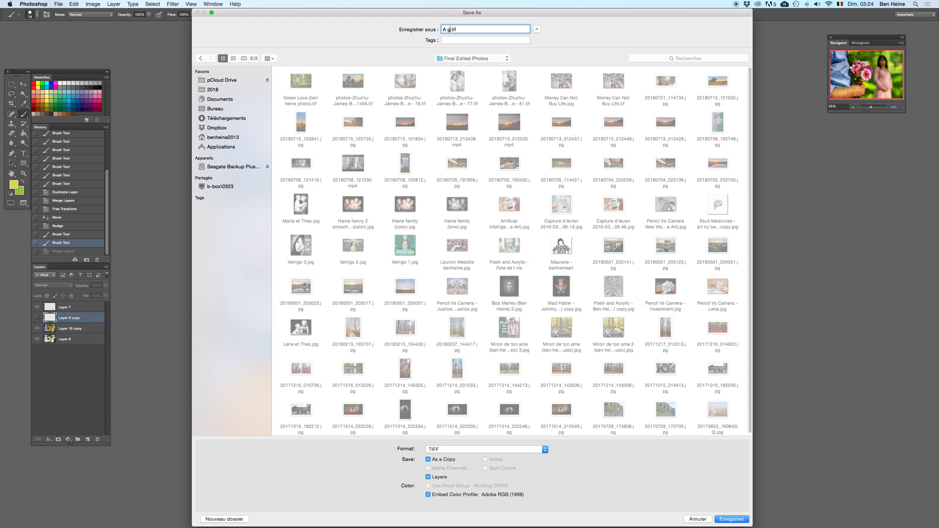
{"action": "type", "text": "t"}
{"action": "key", "text": "BackSpace"}
{"action": "key", "text": "BackSpace"}
{"action": "key", "text": "BackSpace"}
{"action": "type", "text": "Saint Valentine's Day 'ben heine photo"}
{"action": "key", "text": "BackSpace"}
{"action": "type", "text": "ography"}
{"action": "key", "text": "BackSpace"}
{"action": "type", "text": "-"}
{"action": "left_click", "coordinate": [733, 520]}
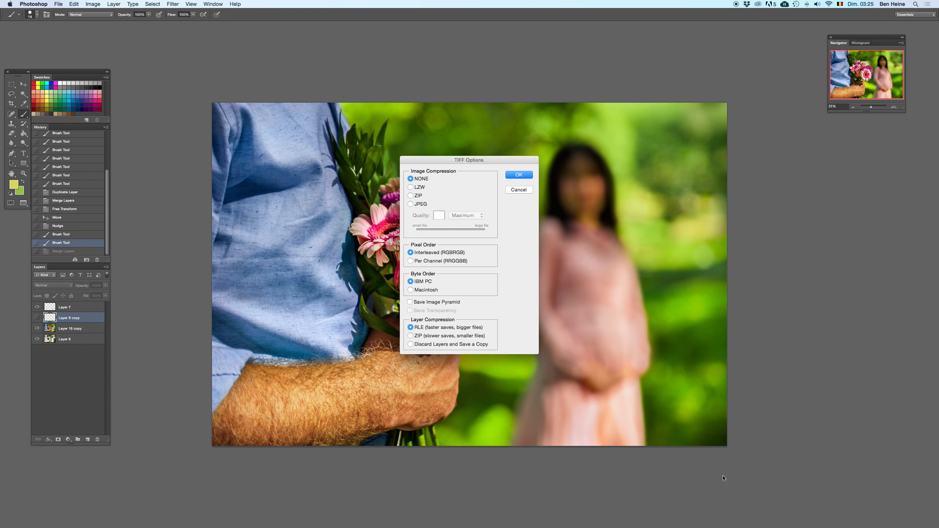
{"action": "left_click", "coordinate": [522, 175]}
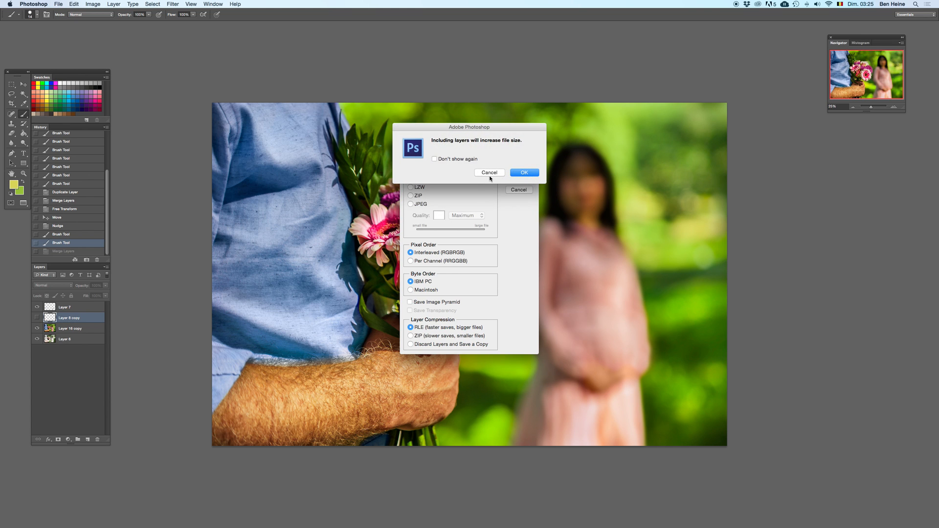
{"action": "left_click", "coordinate": [490, 174]}
{"action": "left_click", "coordinate": [527, 191]}
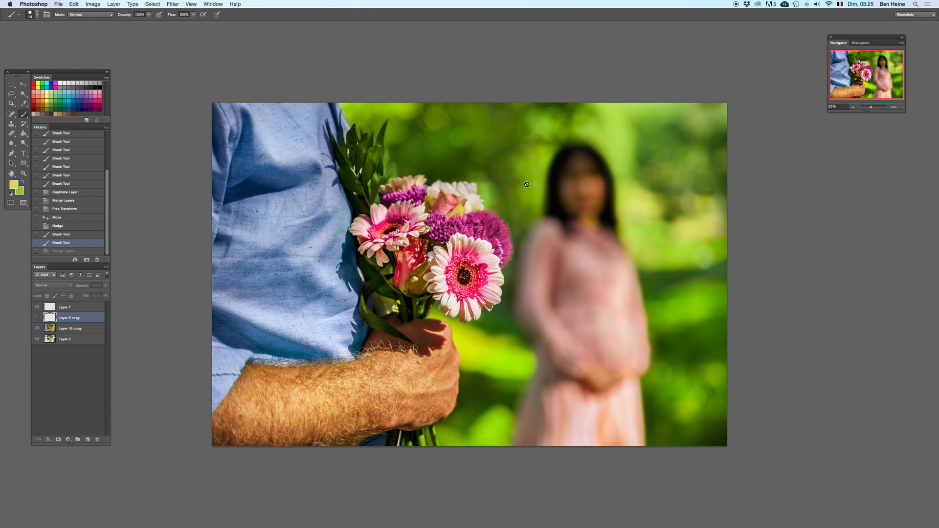
{"action": "left_click", "coordinate": [896, 104]}
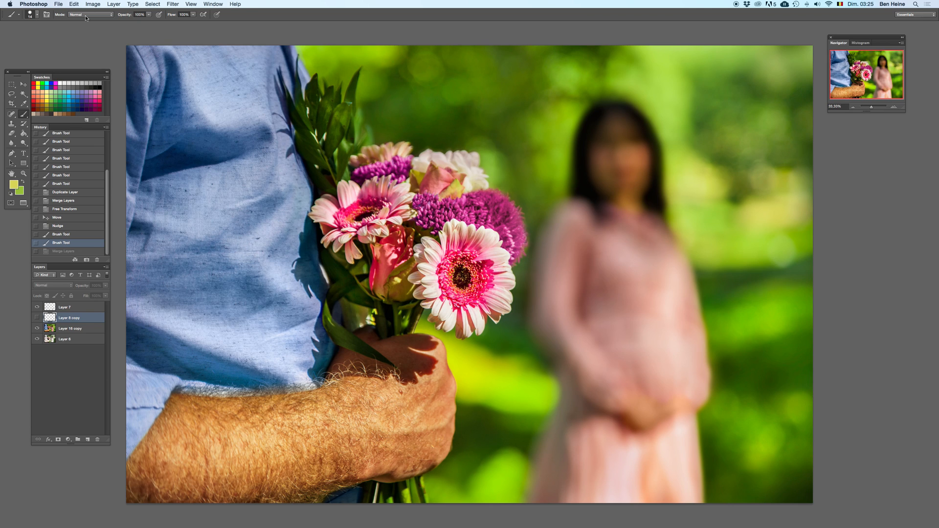